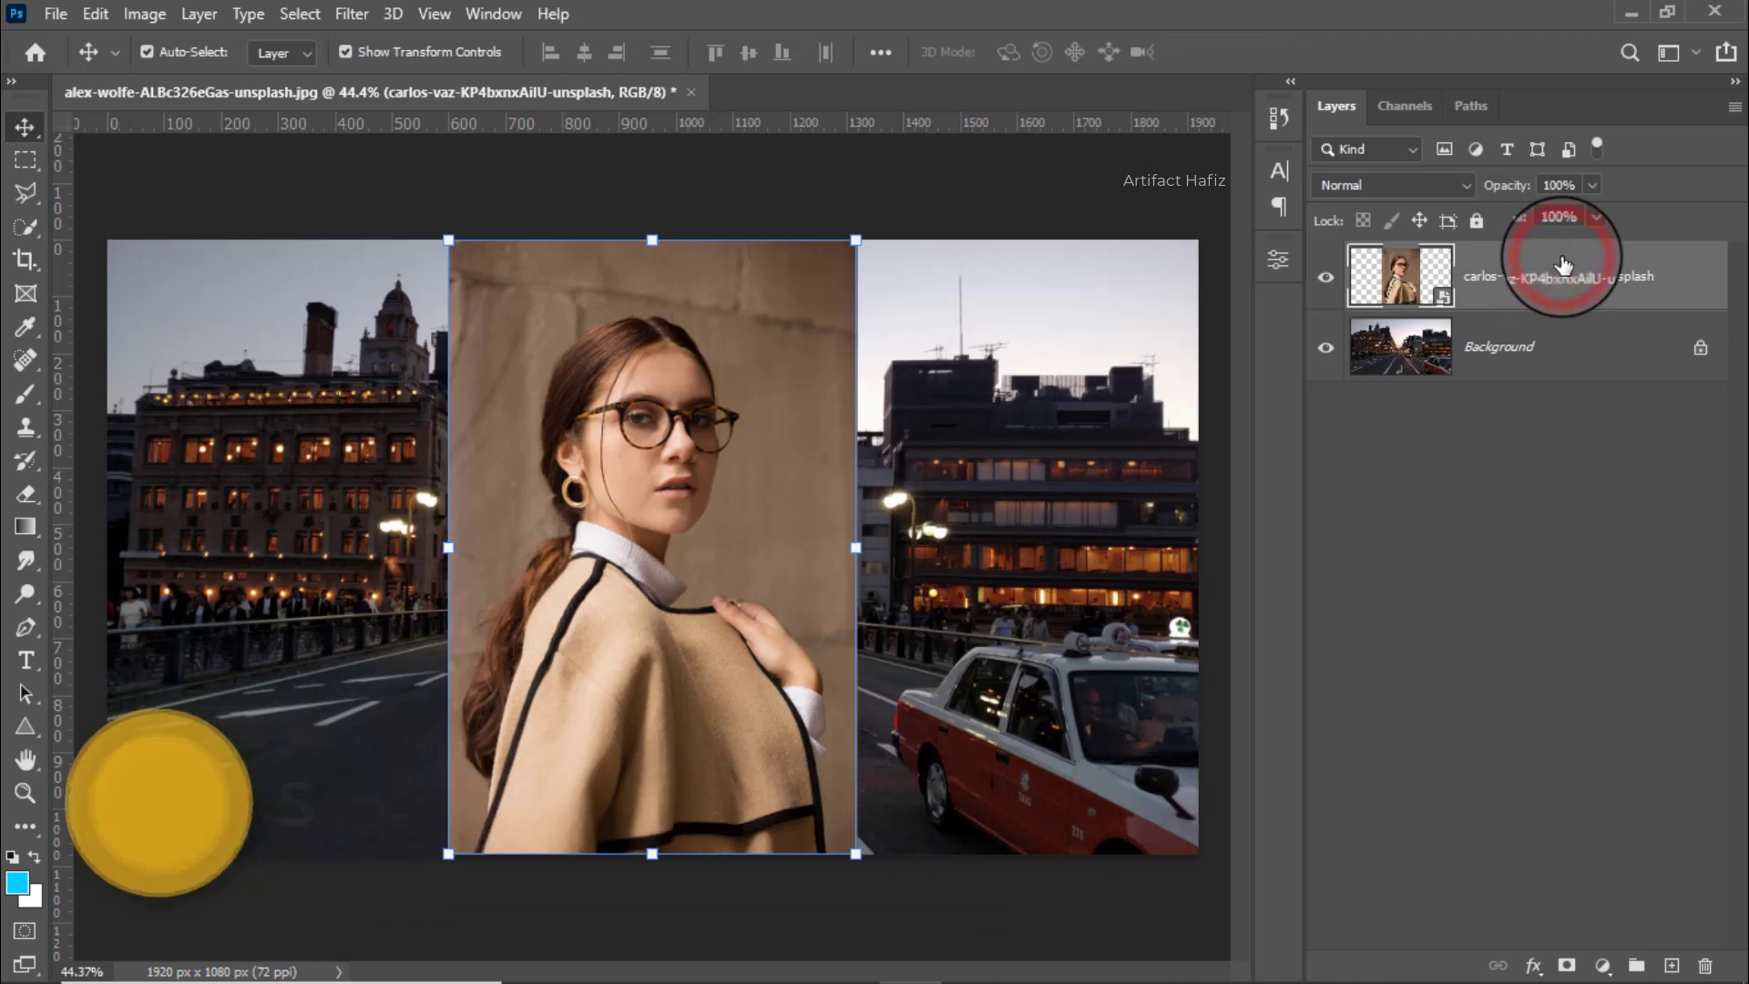
Select the woman on the portrait layer with Select Subject and open the selection in Select and Mask
left_click(20, 226)
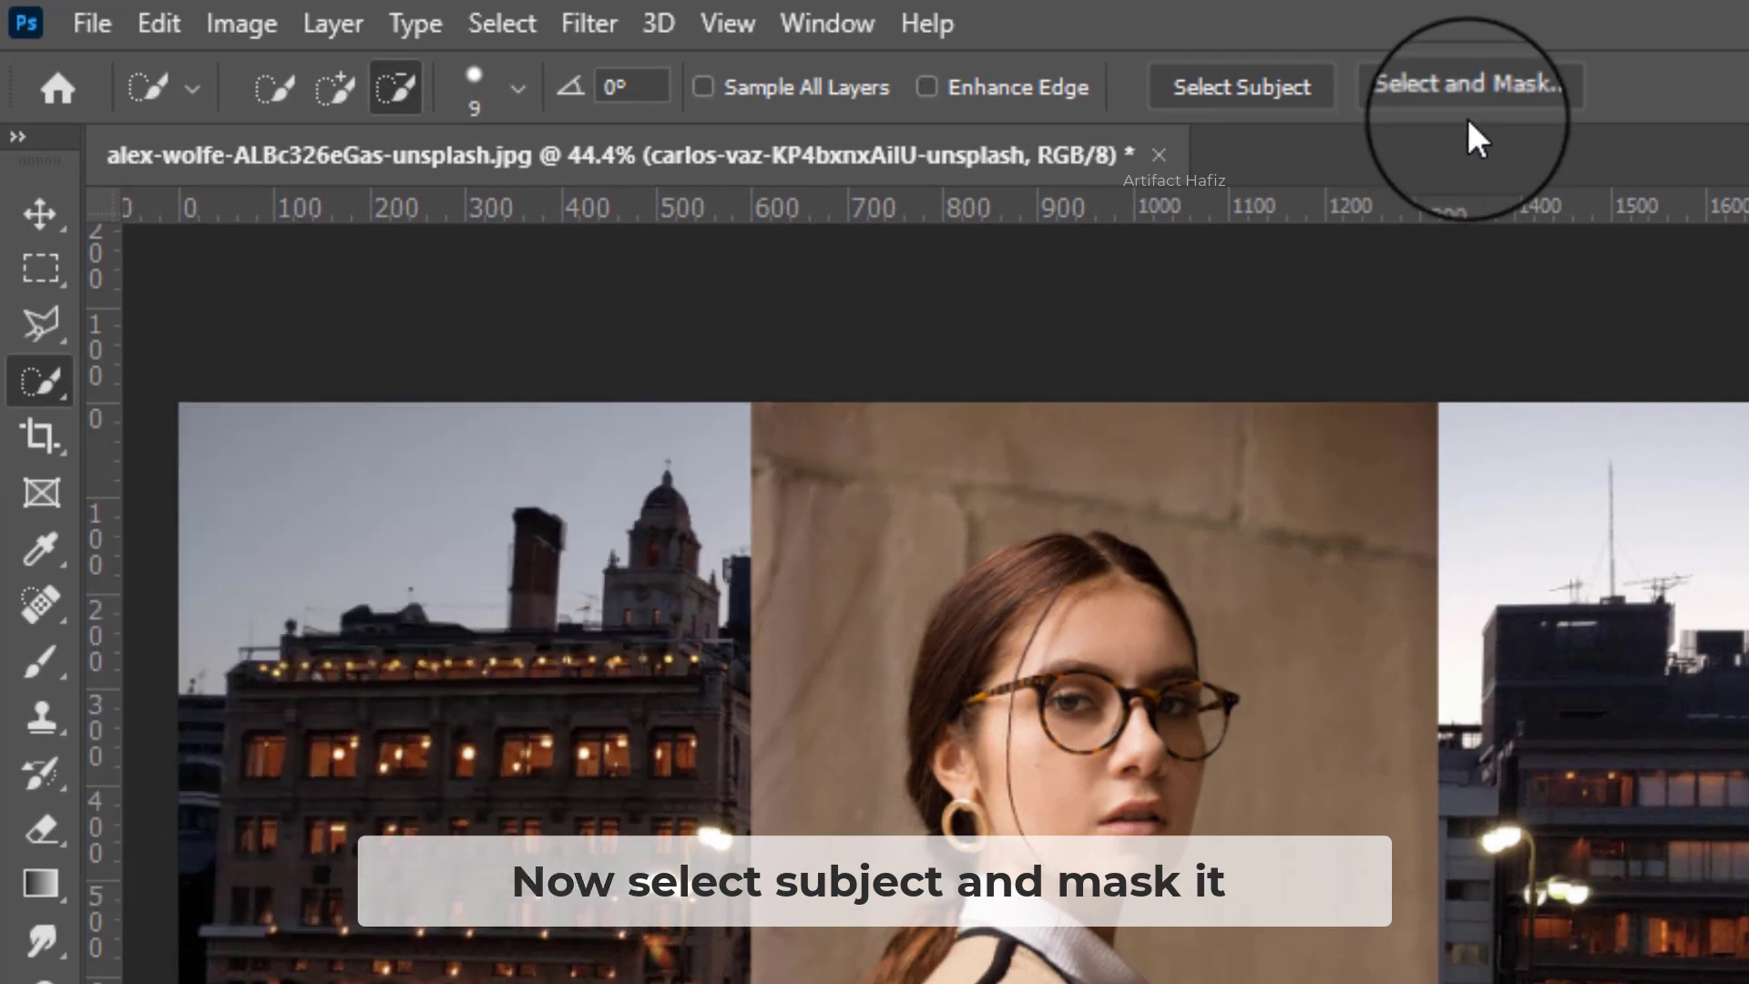
left_click(1259, 84)
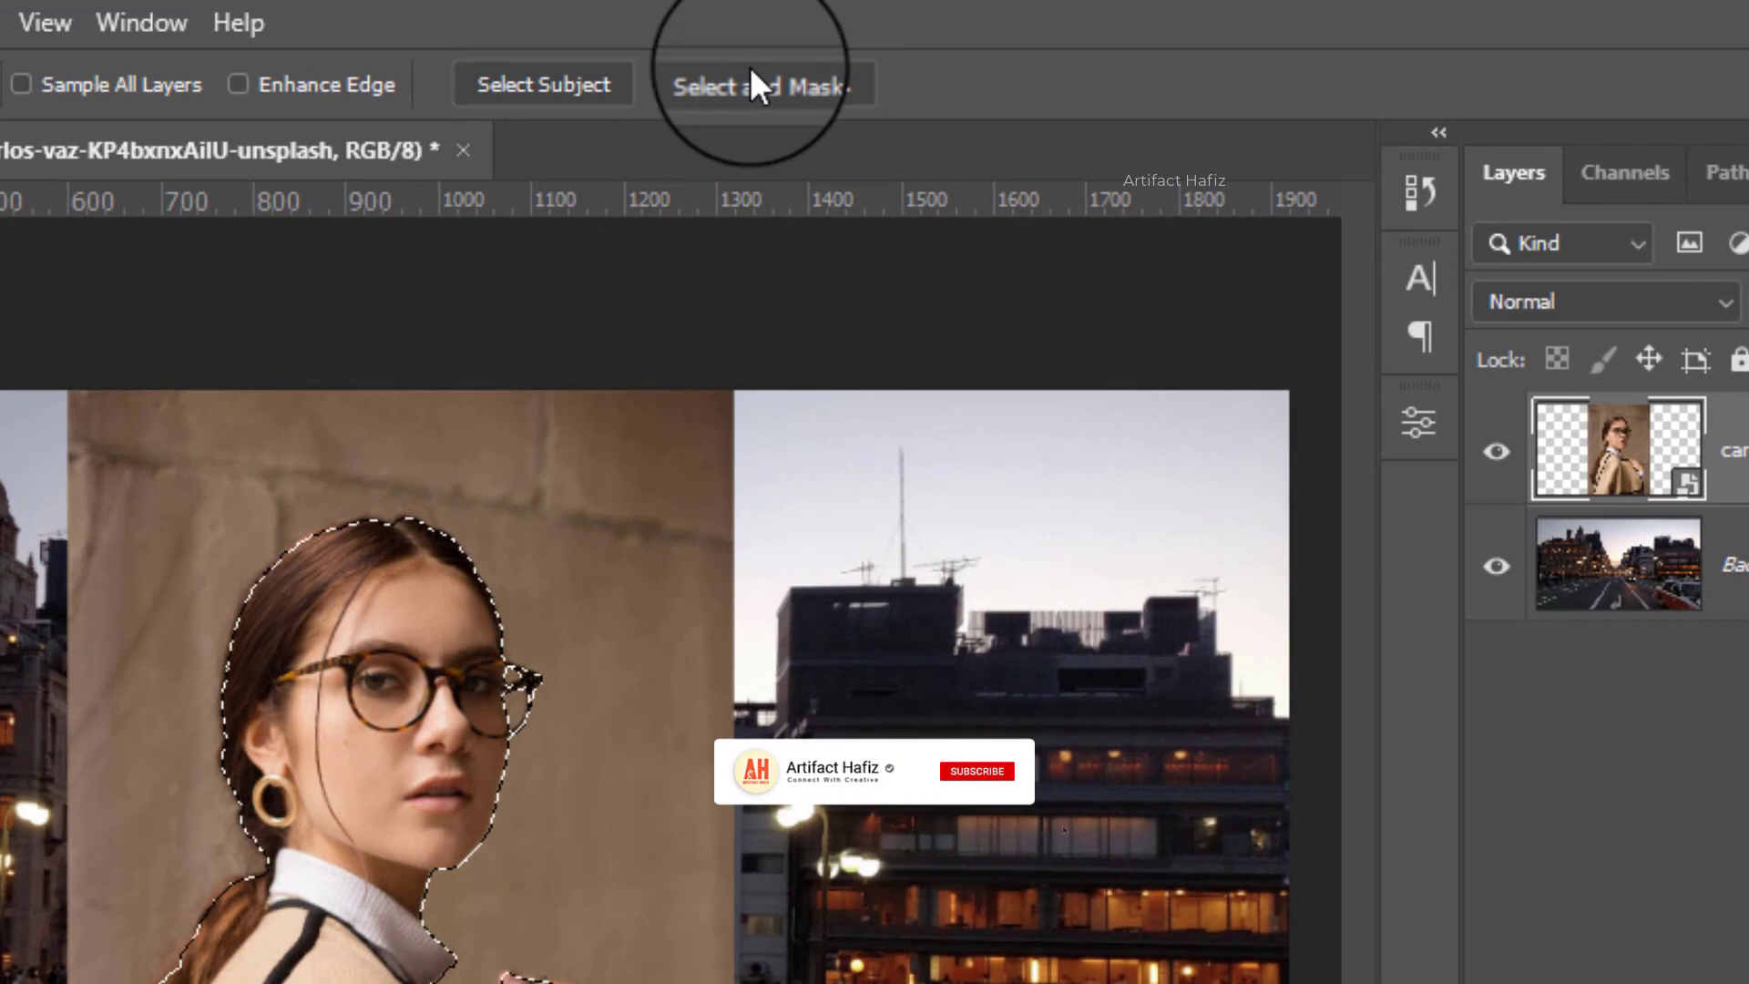
left_click(867, 46)
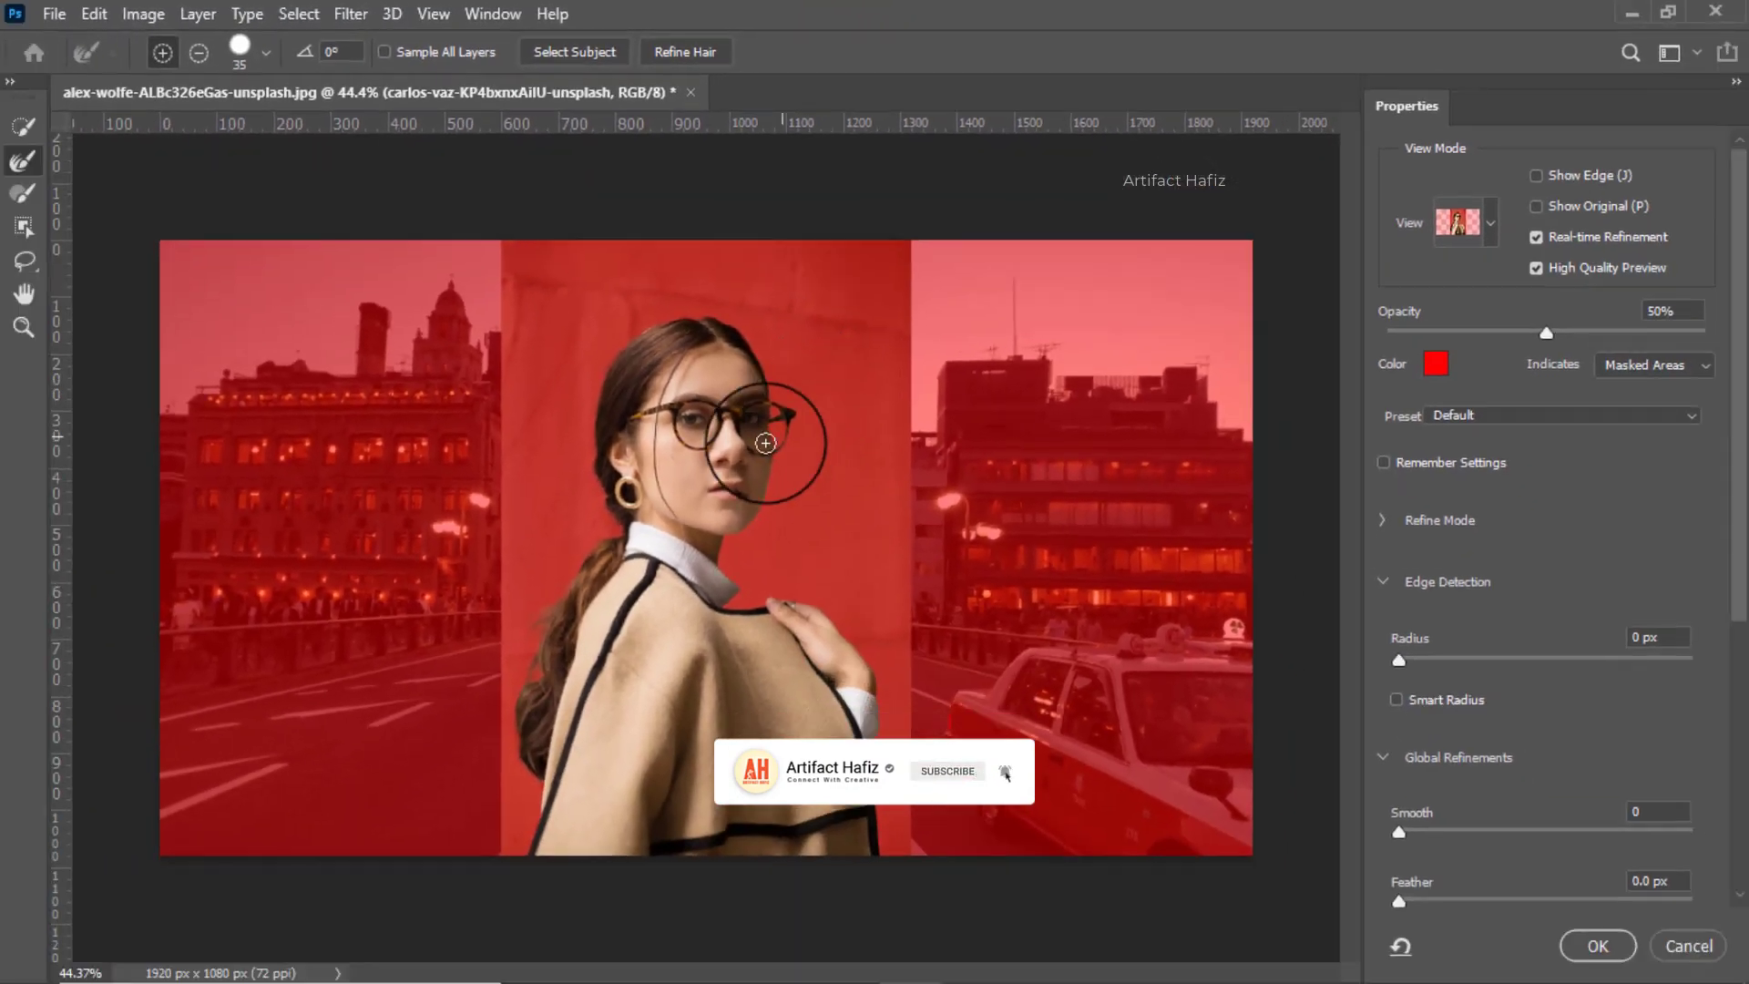
Refine the selection edge with the 35 px Refine Edge brush along the woman's hair and ponytail
scroll(453, 623, "up", 3)
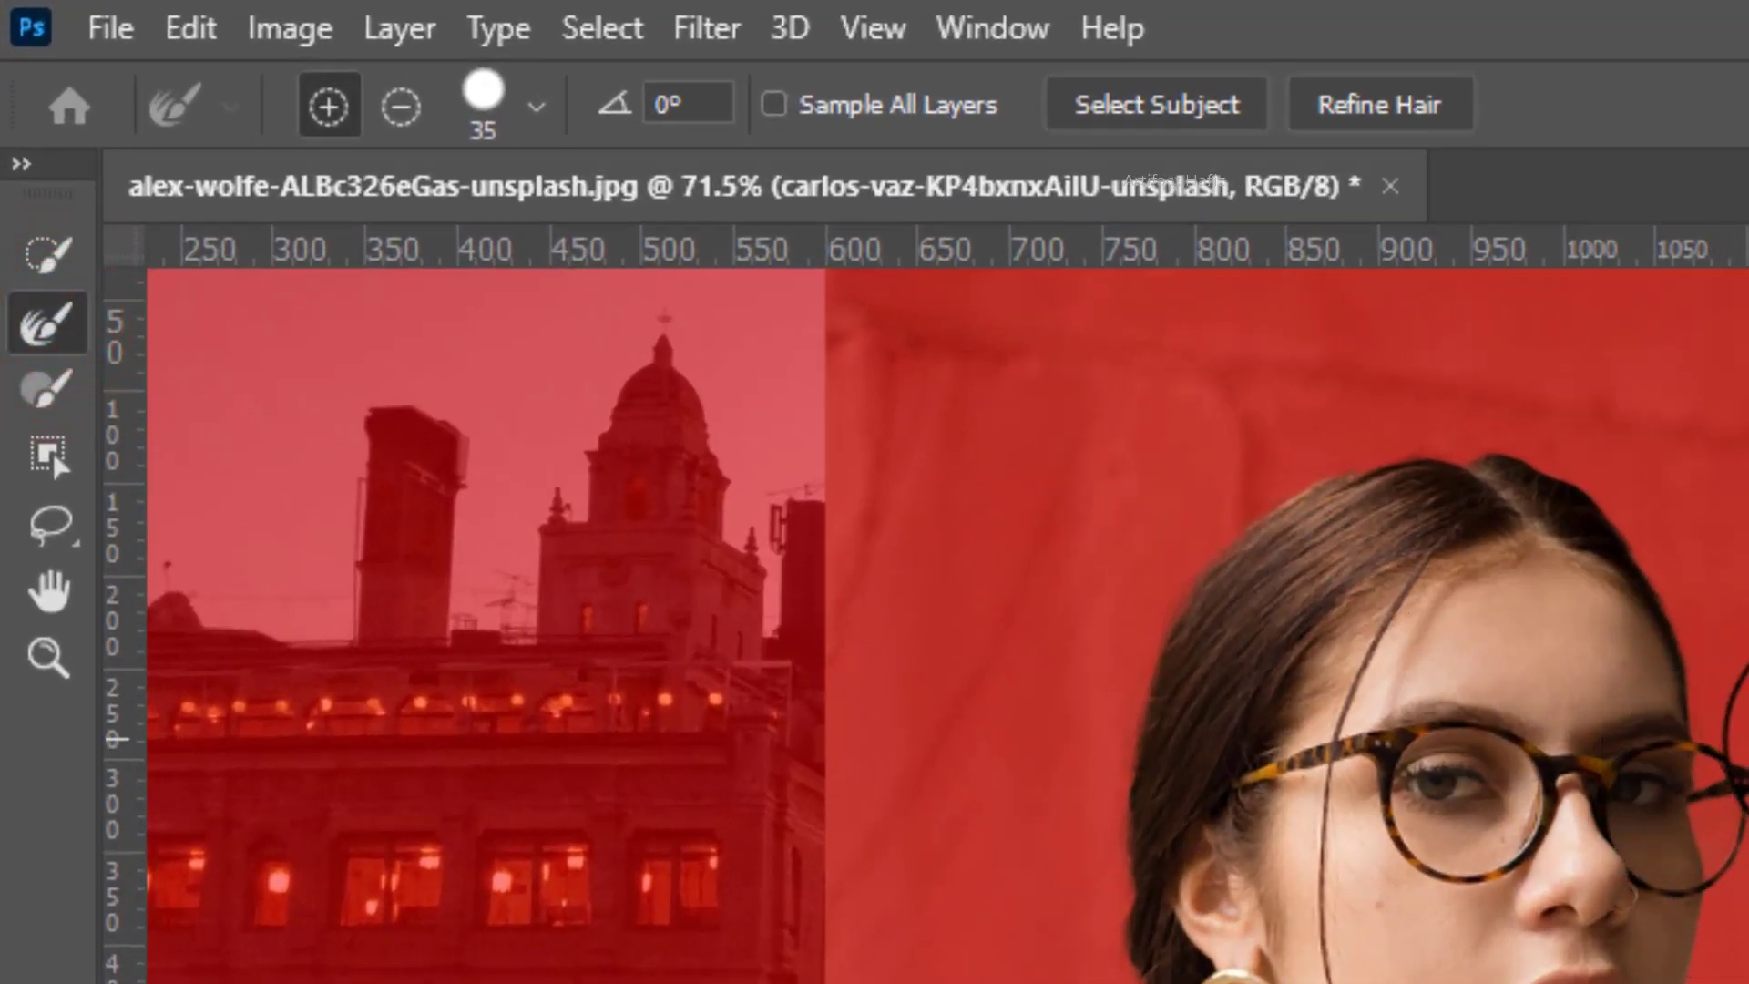
mouse_move(1376, 454)
left_mouse_down()
mouse_move(1487, 437)
mouse_move(1385, 437)
mouse_move(1339, 459)
left_mouse_up()
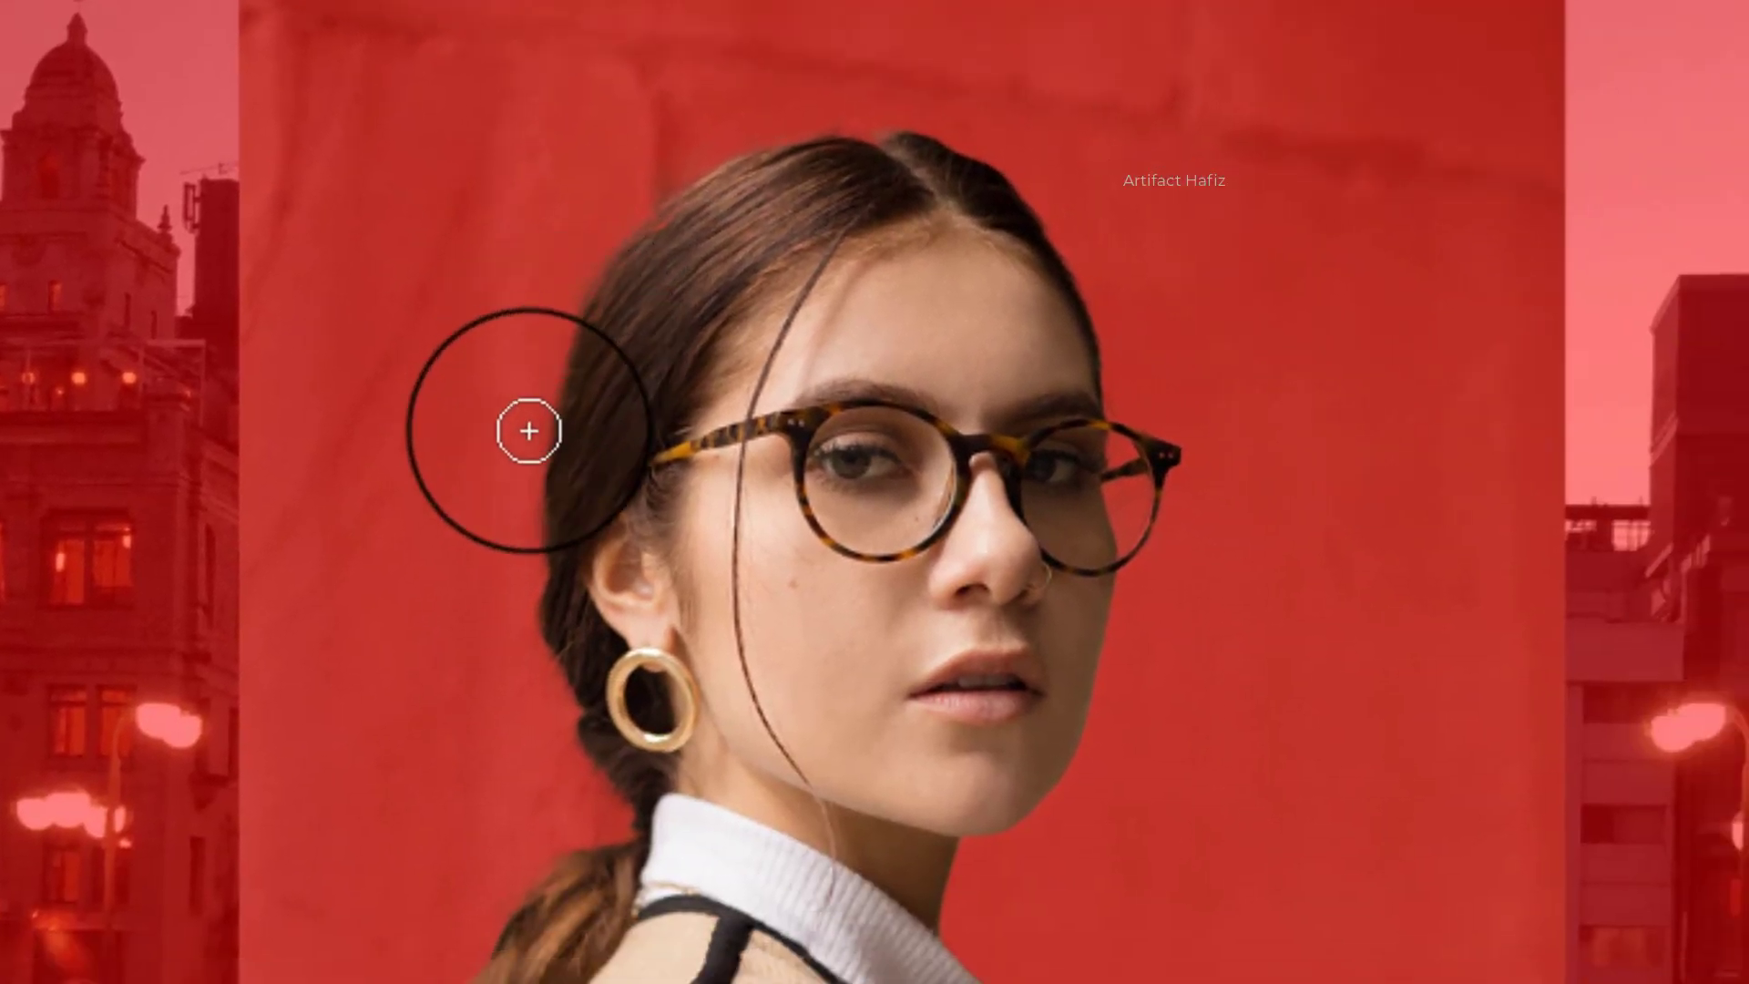
mouse_move(527, 429)
left_mouse_down()
mouse_move(528, 597)
mouse_move(593, 758)
left_mouse_up()
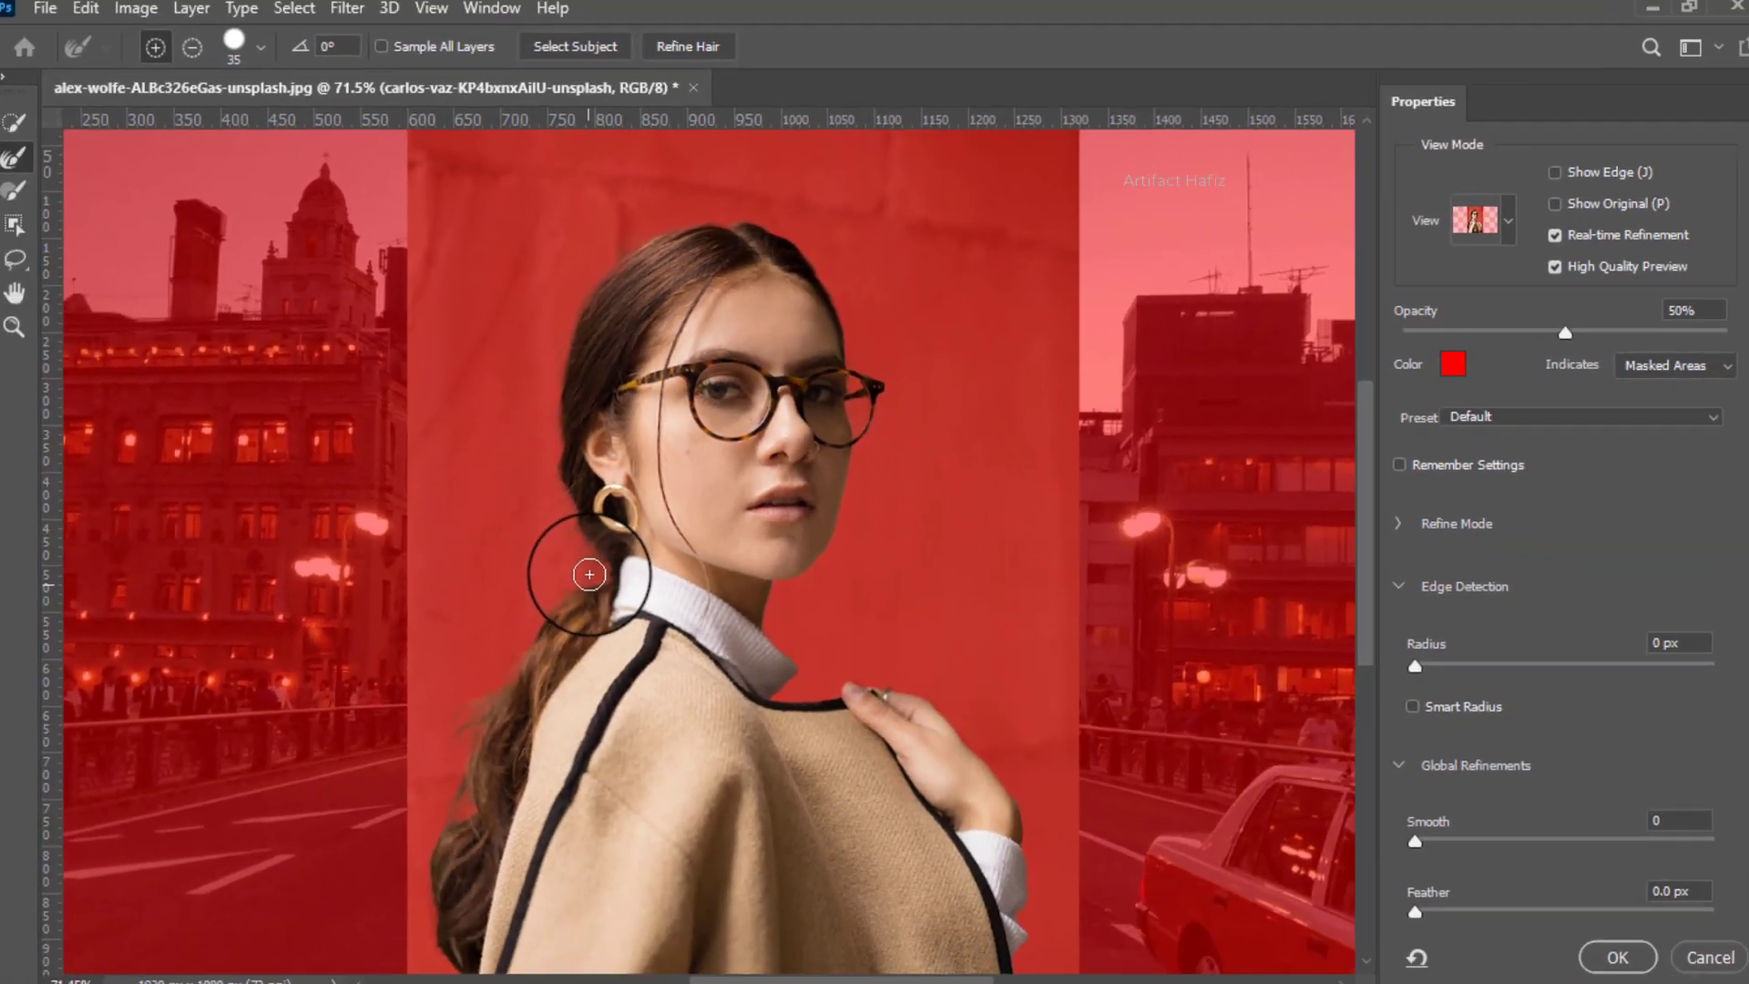
left_click_drag(709, 677, 957, 189)
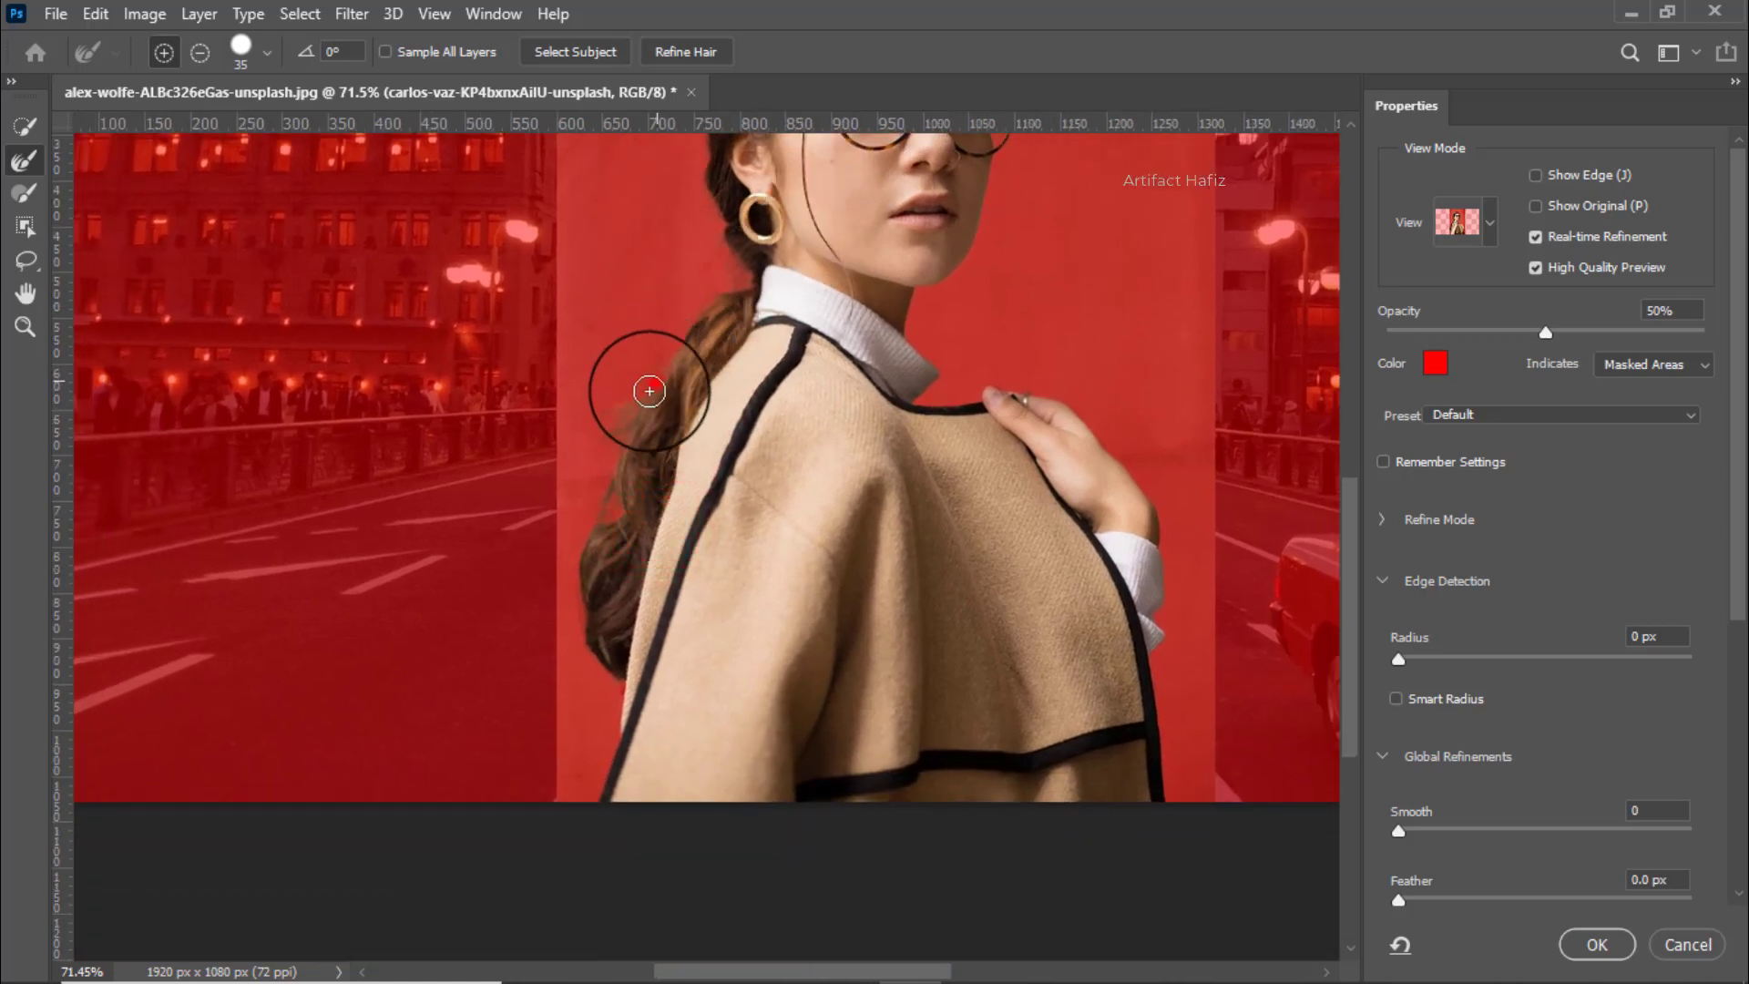
left_click_drag(615, 419, 613, 464)
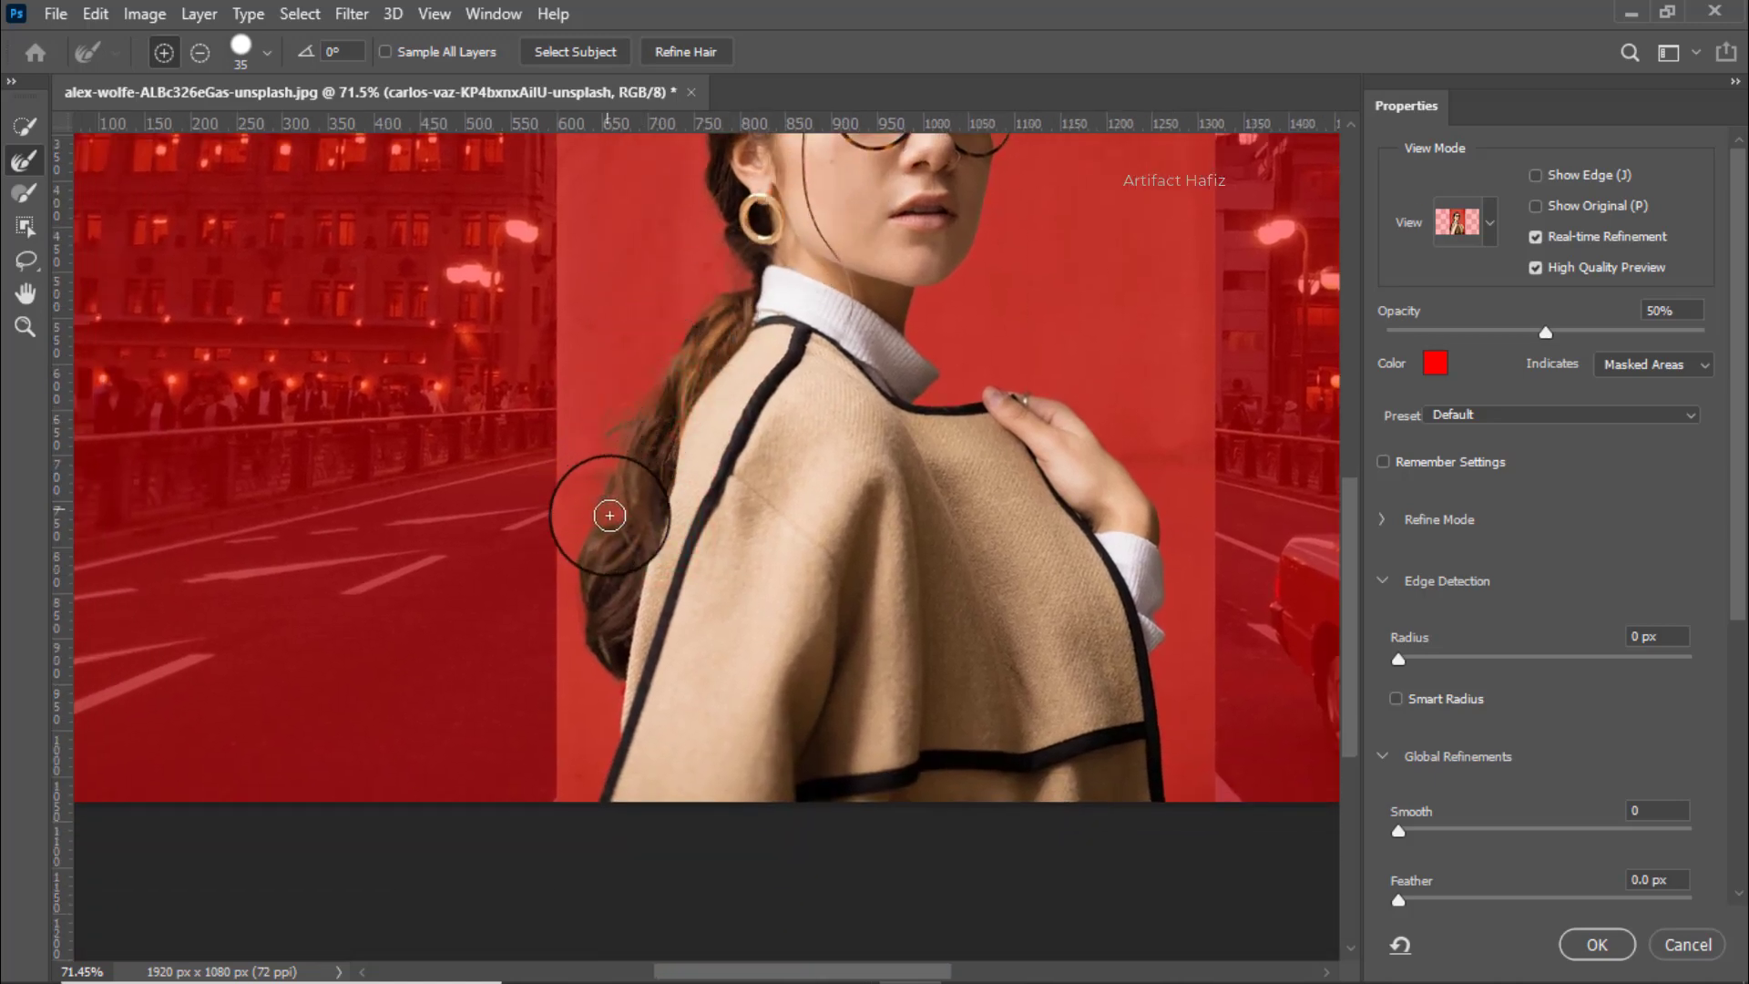
left_click_drag(964, 524, 746, 395)
scroll(729, 401, "up", 3)
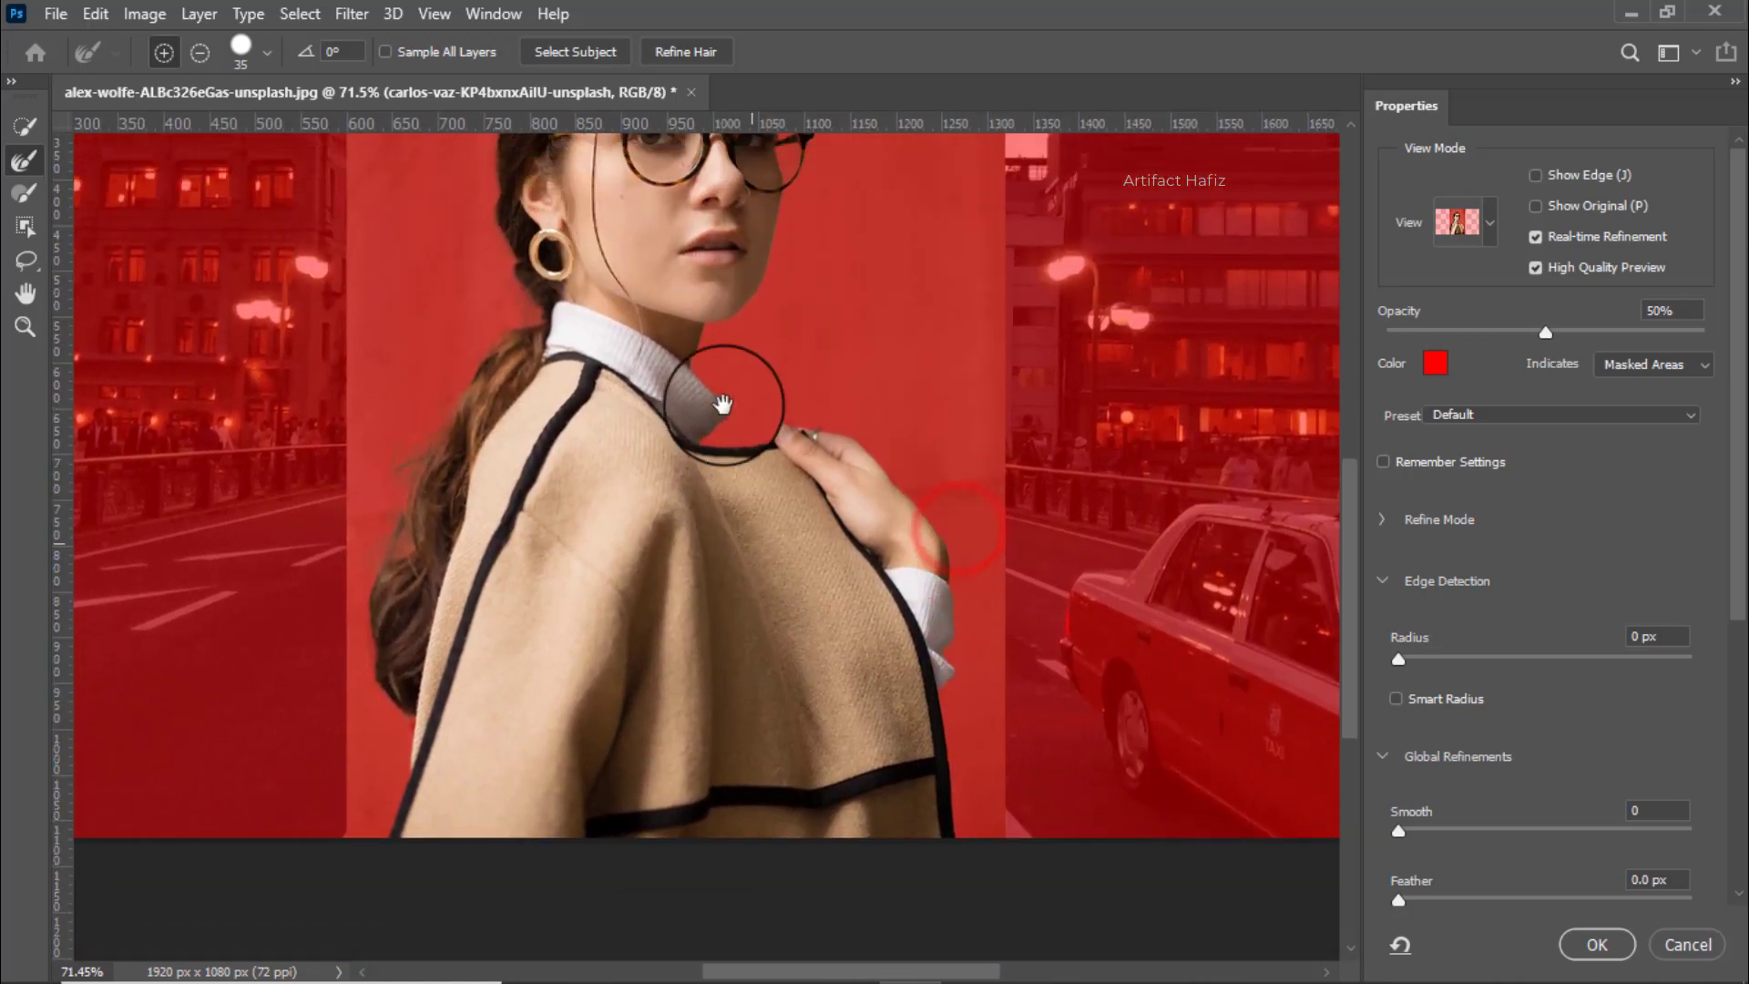
scroll(722, 404, "up", 3)
scroll(711, 364, "down", 3)
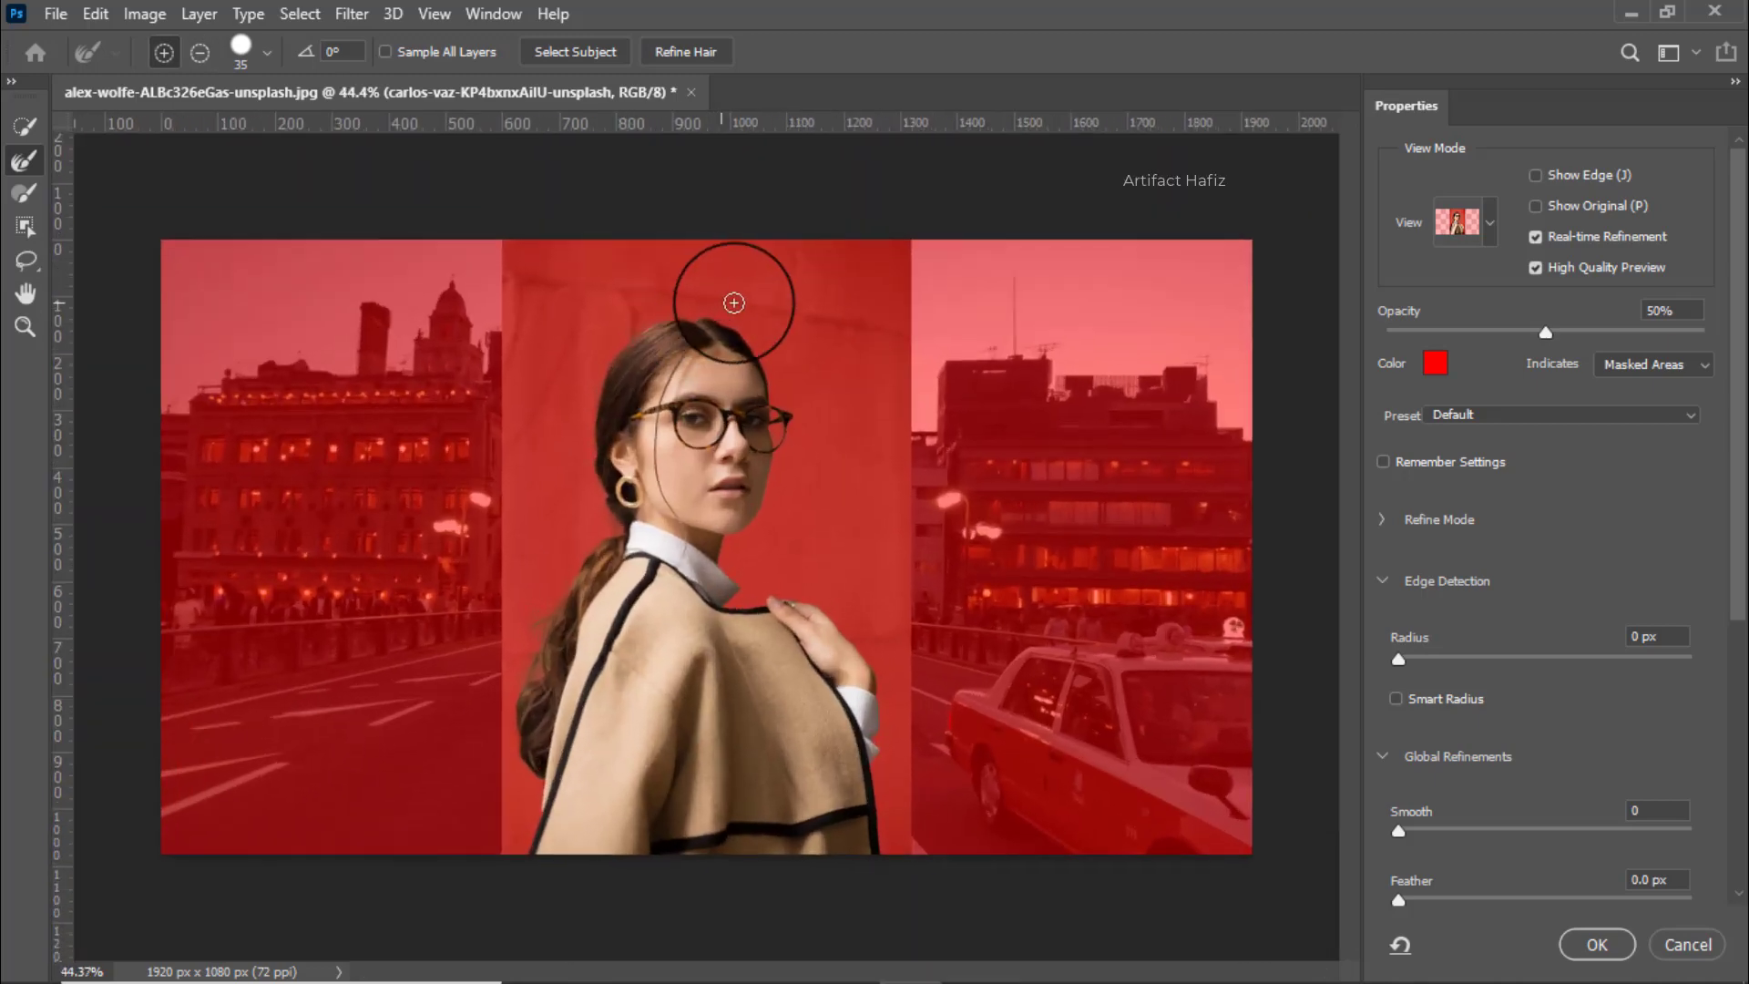
Accept the refined selection and turn it into a layer mask on the portrait layer
left_click(1586, 939)
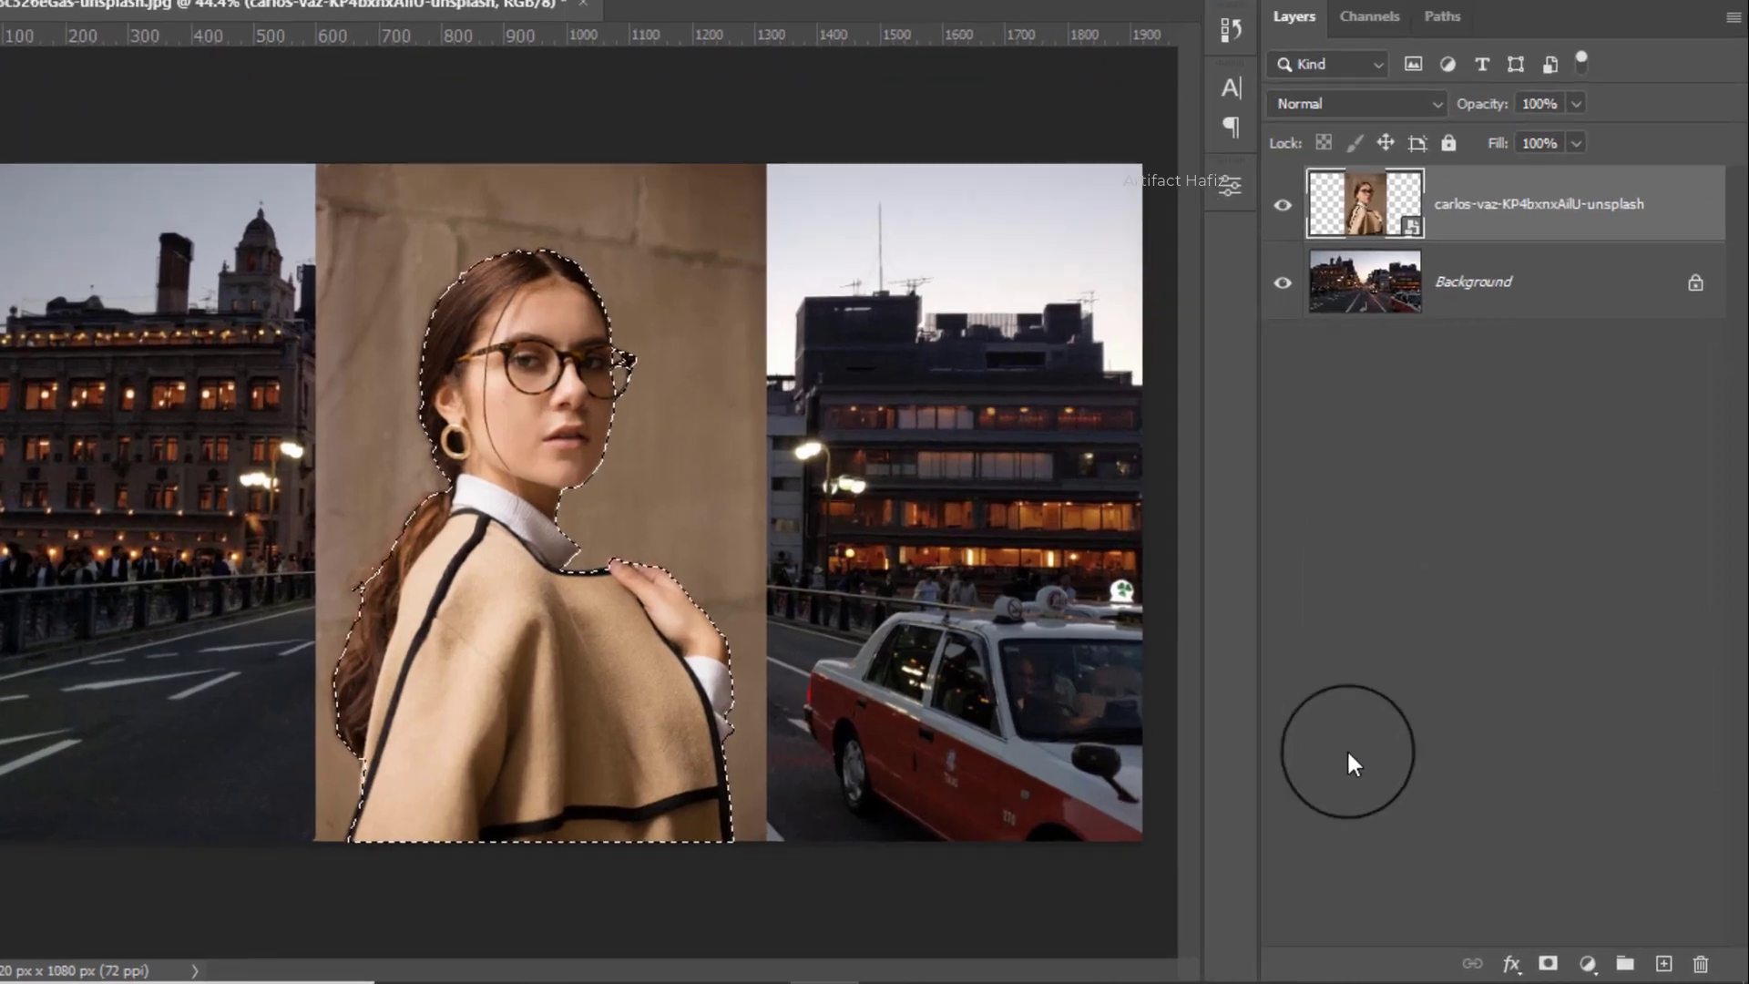
left_click(1547, 963)
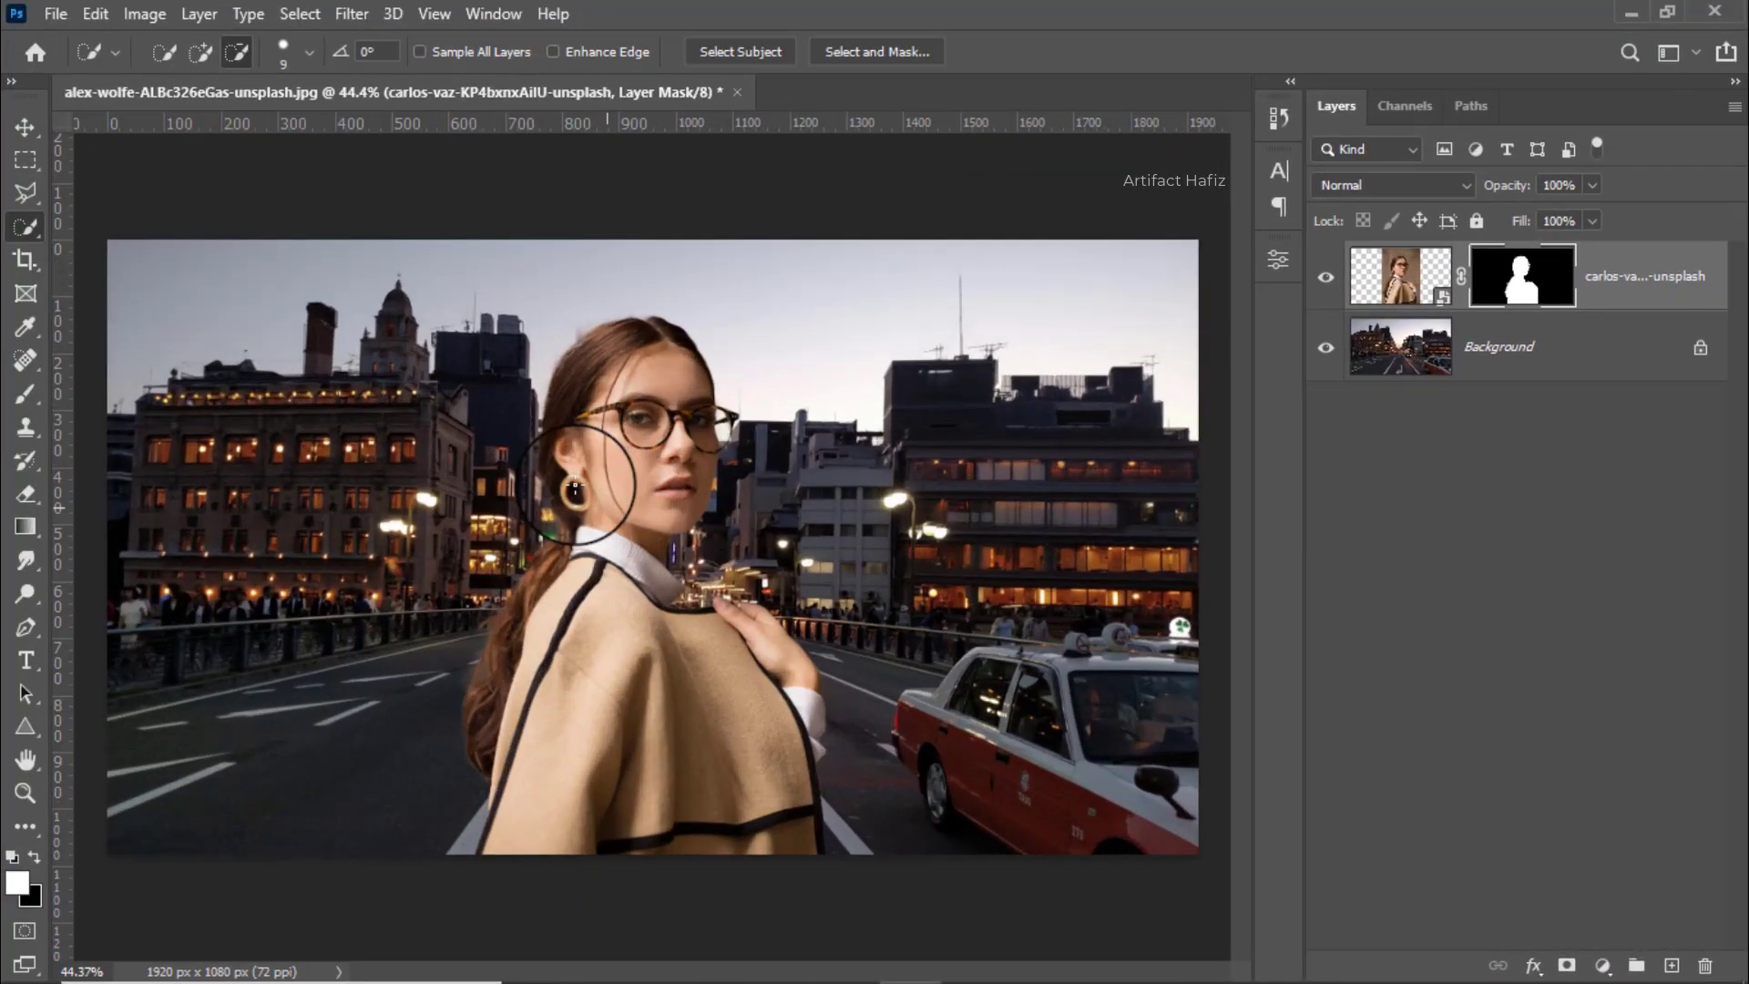
left_click(25, 126)
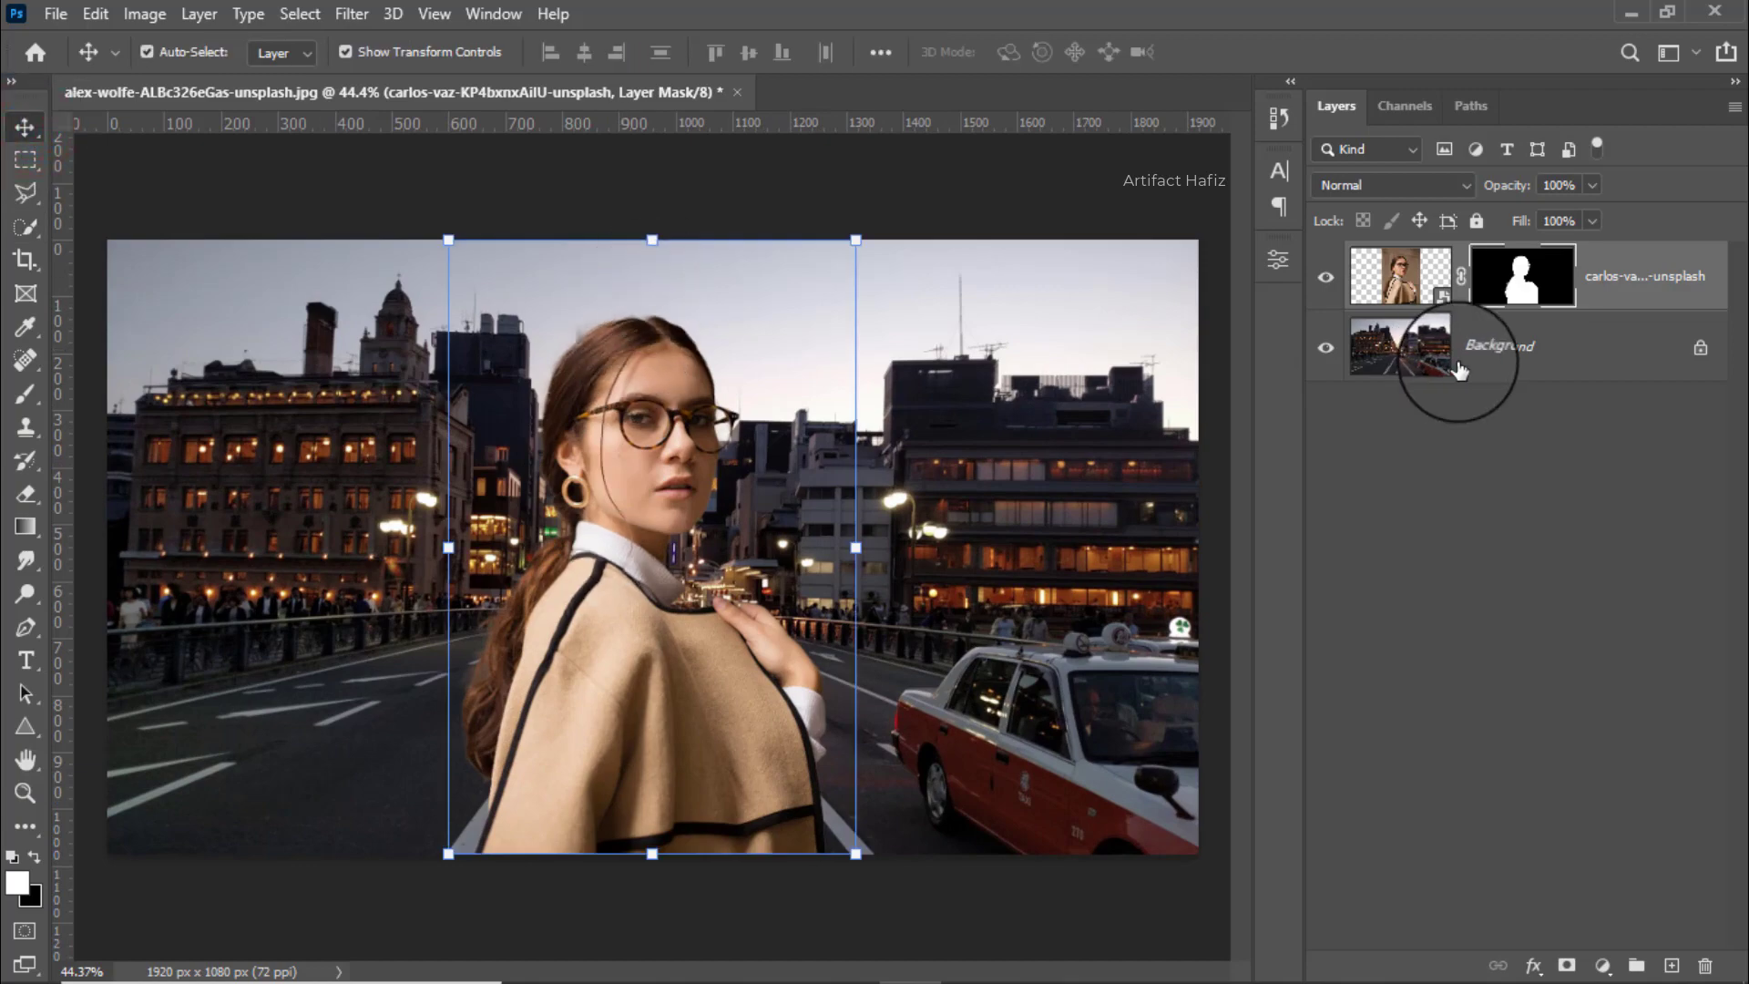
Paint black on the portrait's layer mask with a size 25 brush to remove the leftover fringe around the hair
left_click(1521, 275)
scroll(603, 339, "up", 3)
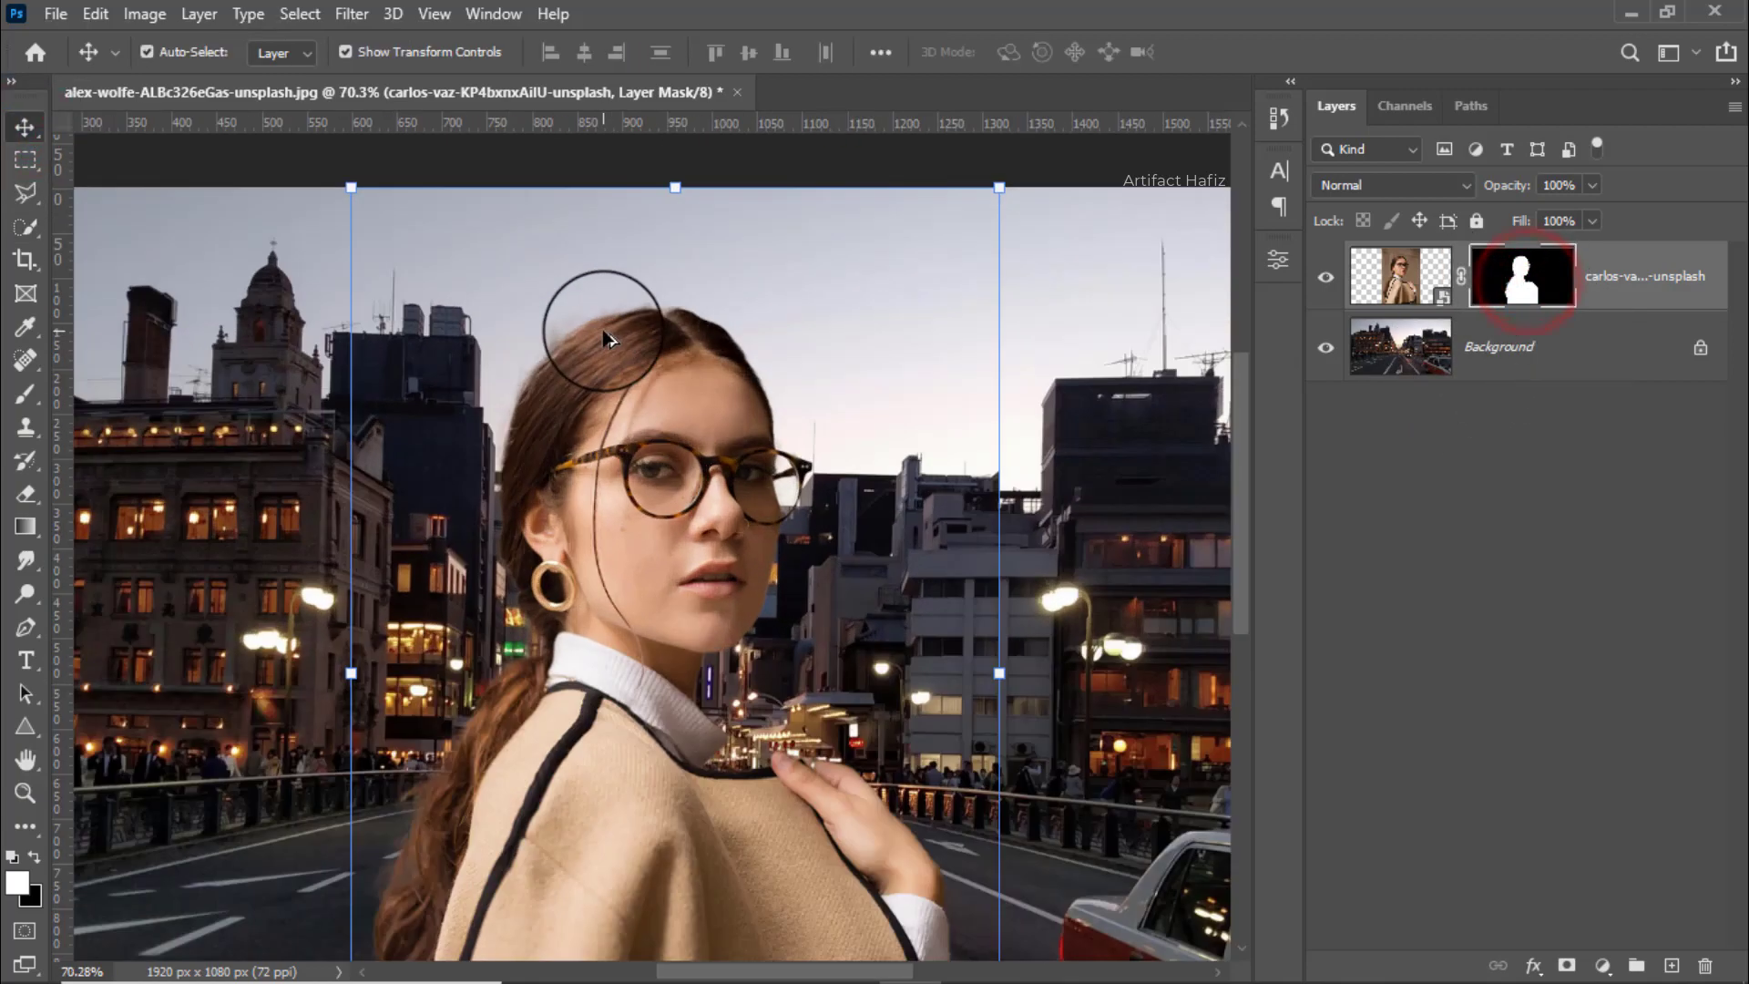
scroll(603, 339, "up", 4)
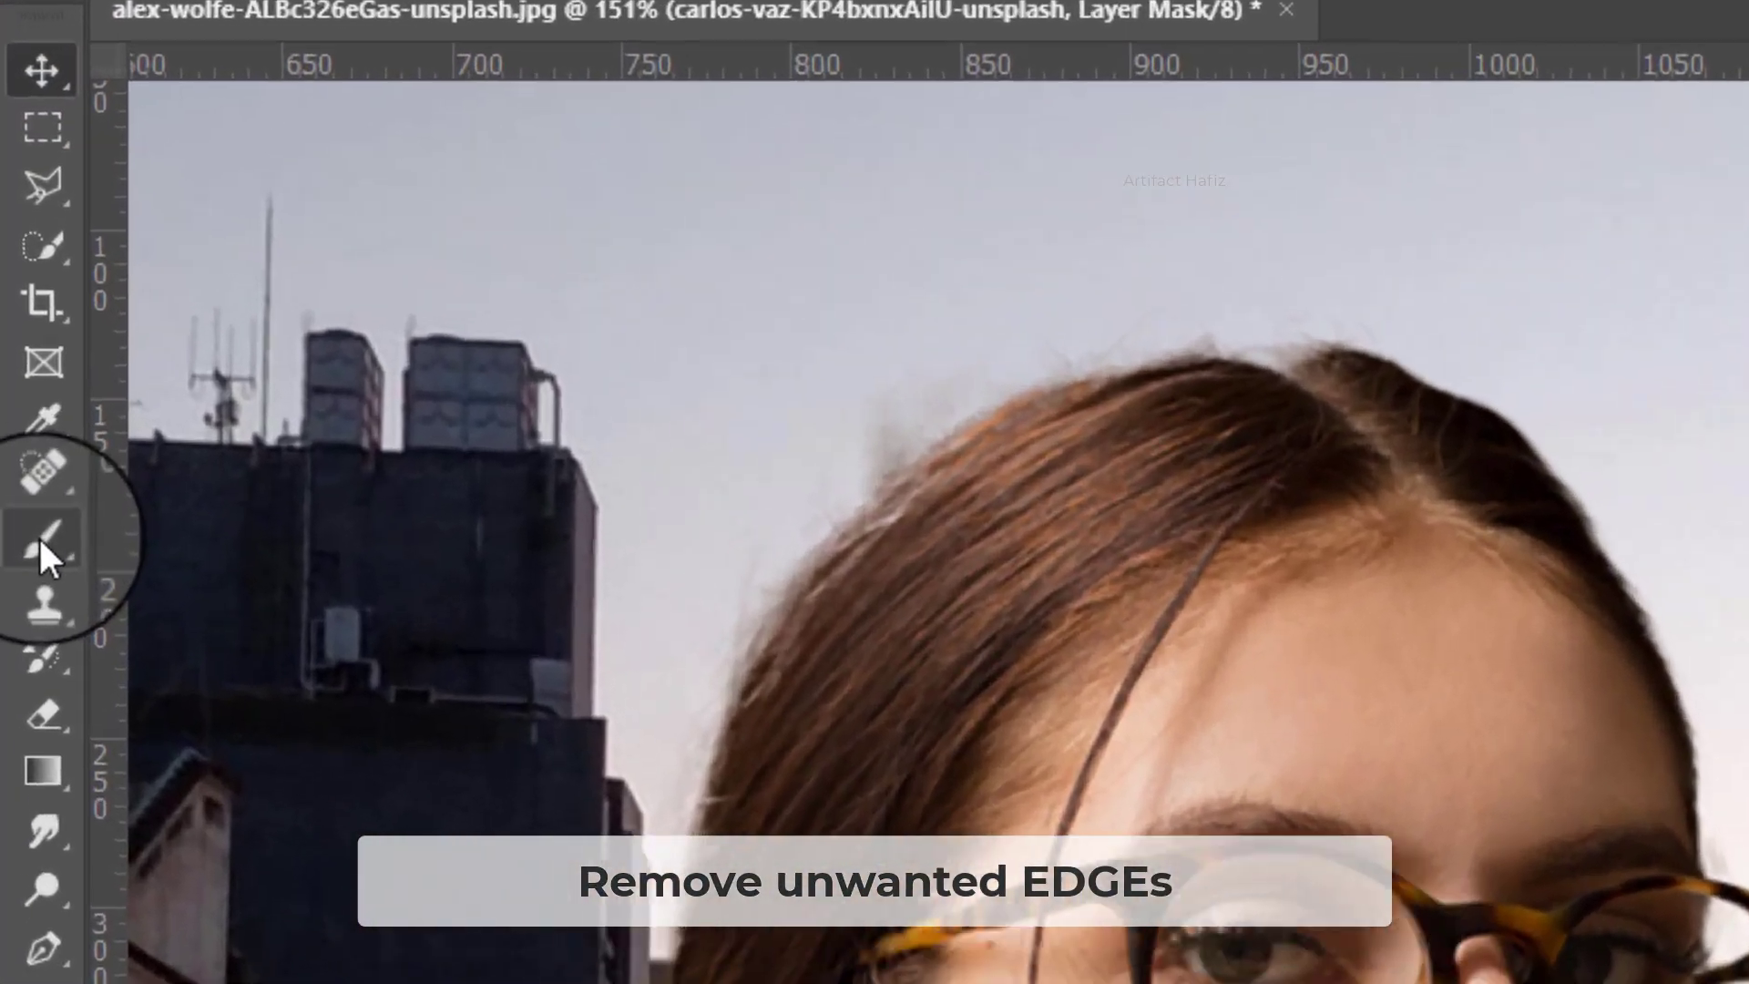
left_click(25, 396)
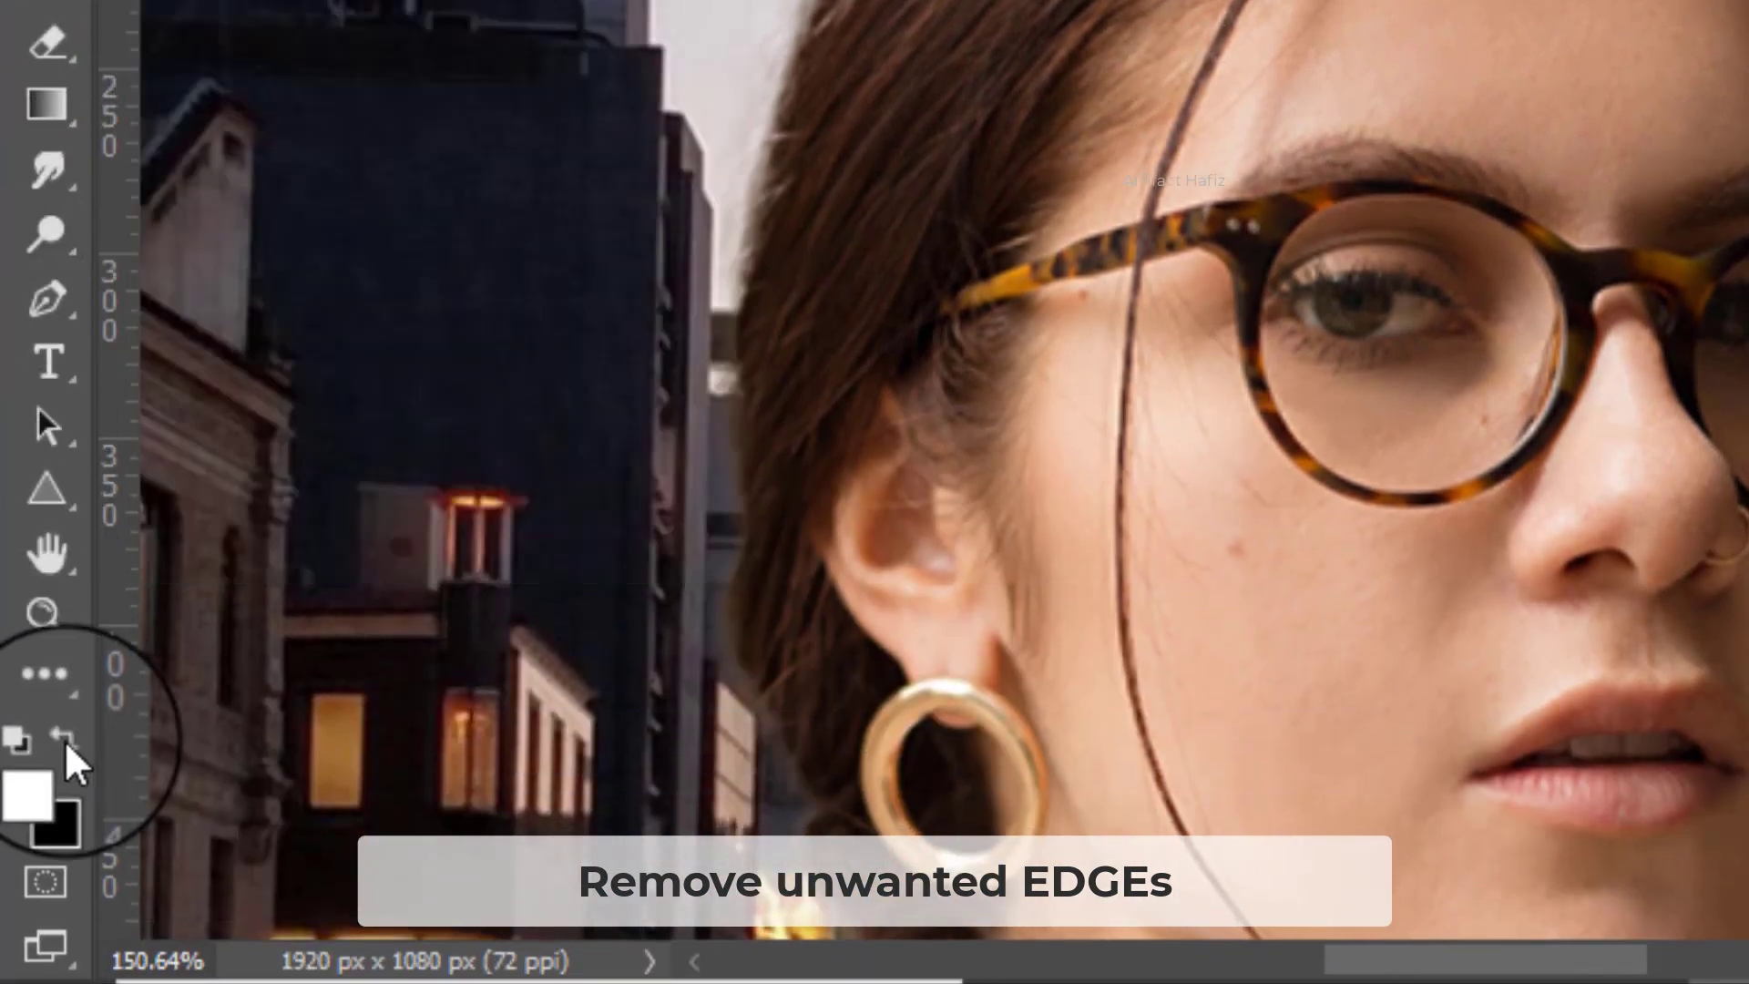
left_click(60, 742)
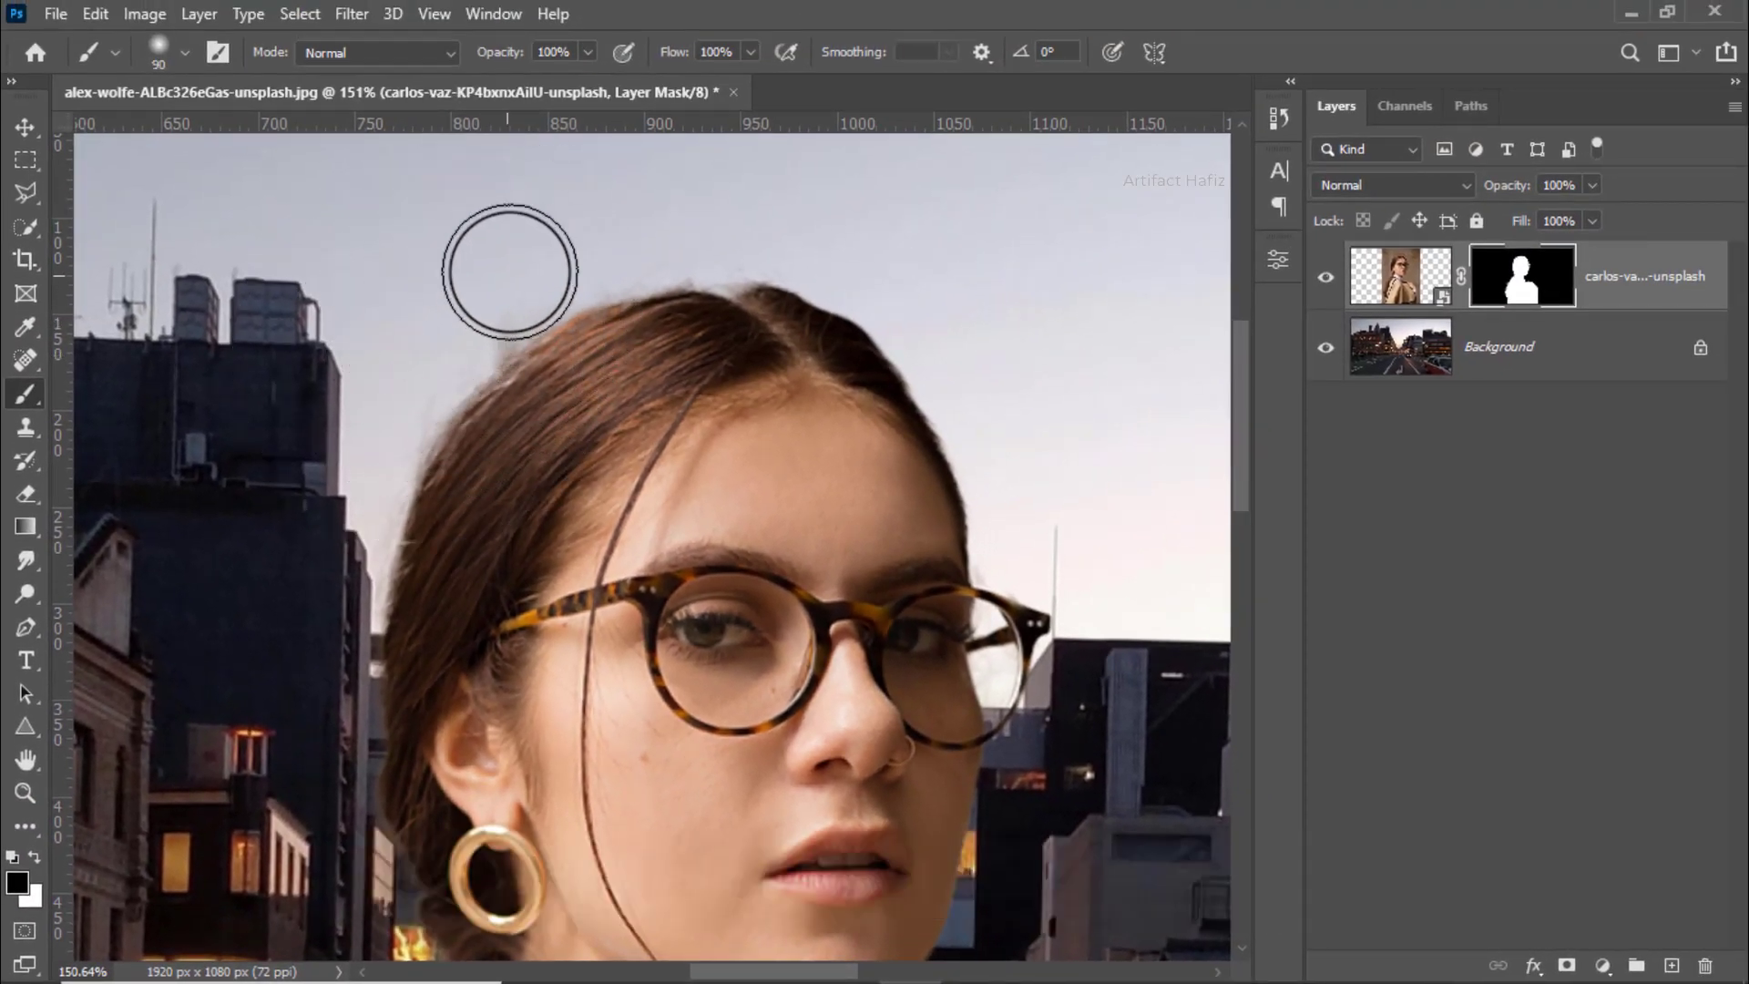
key("bracketleft")
key("bracketleft")
key("bracketleft")
key("bracketleft")
key("bracketleft")
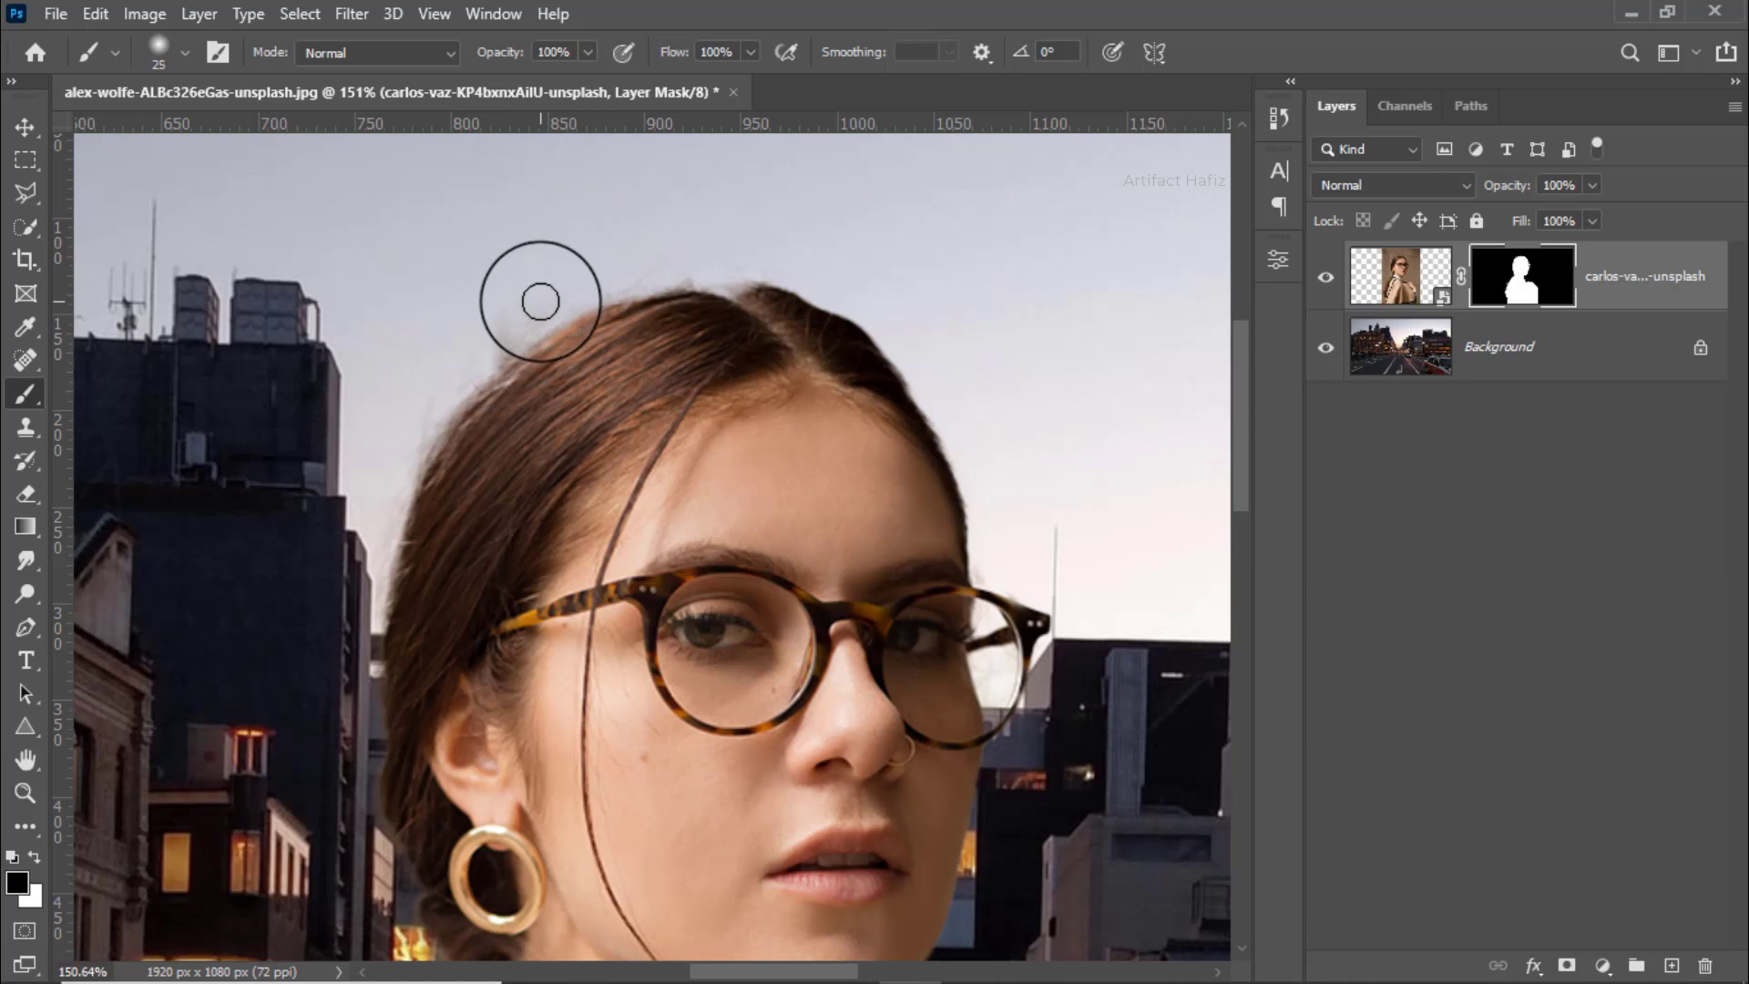
mouse_move(541, 301)
left_mouse_down()
mouse_move(468, 352)
mouse_move(485, 345)
left_mouse_up()
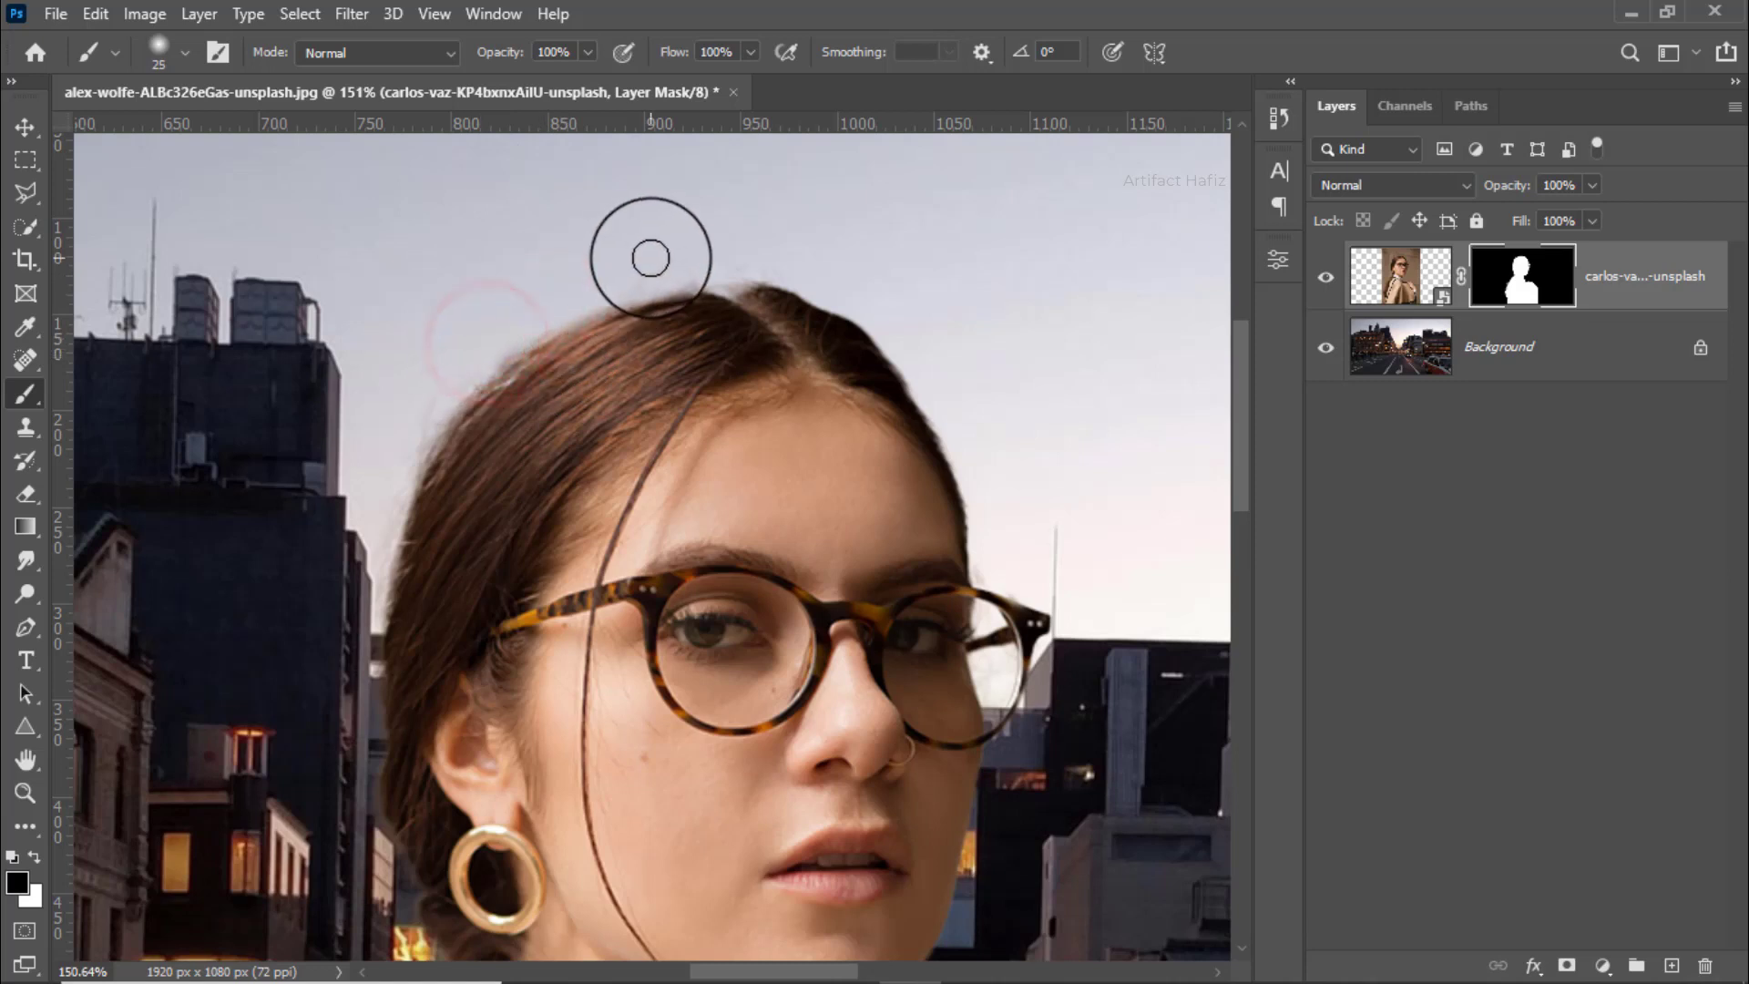
left_click(580, 274)
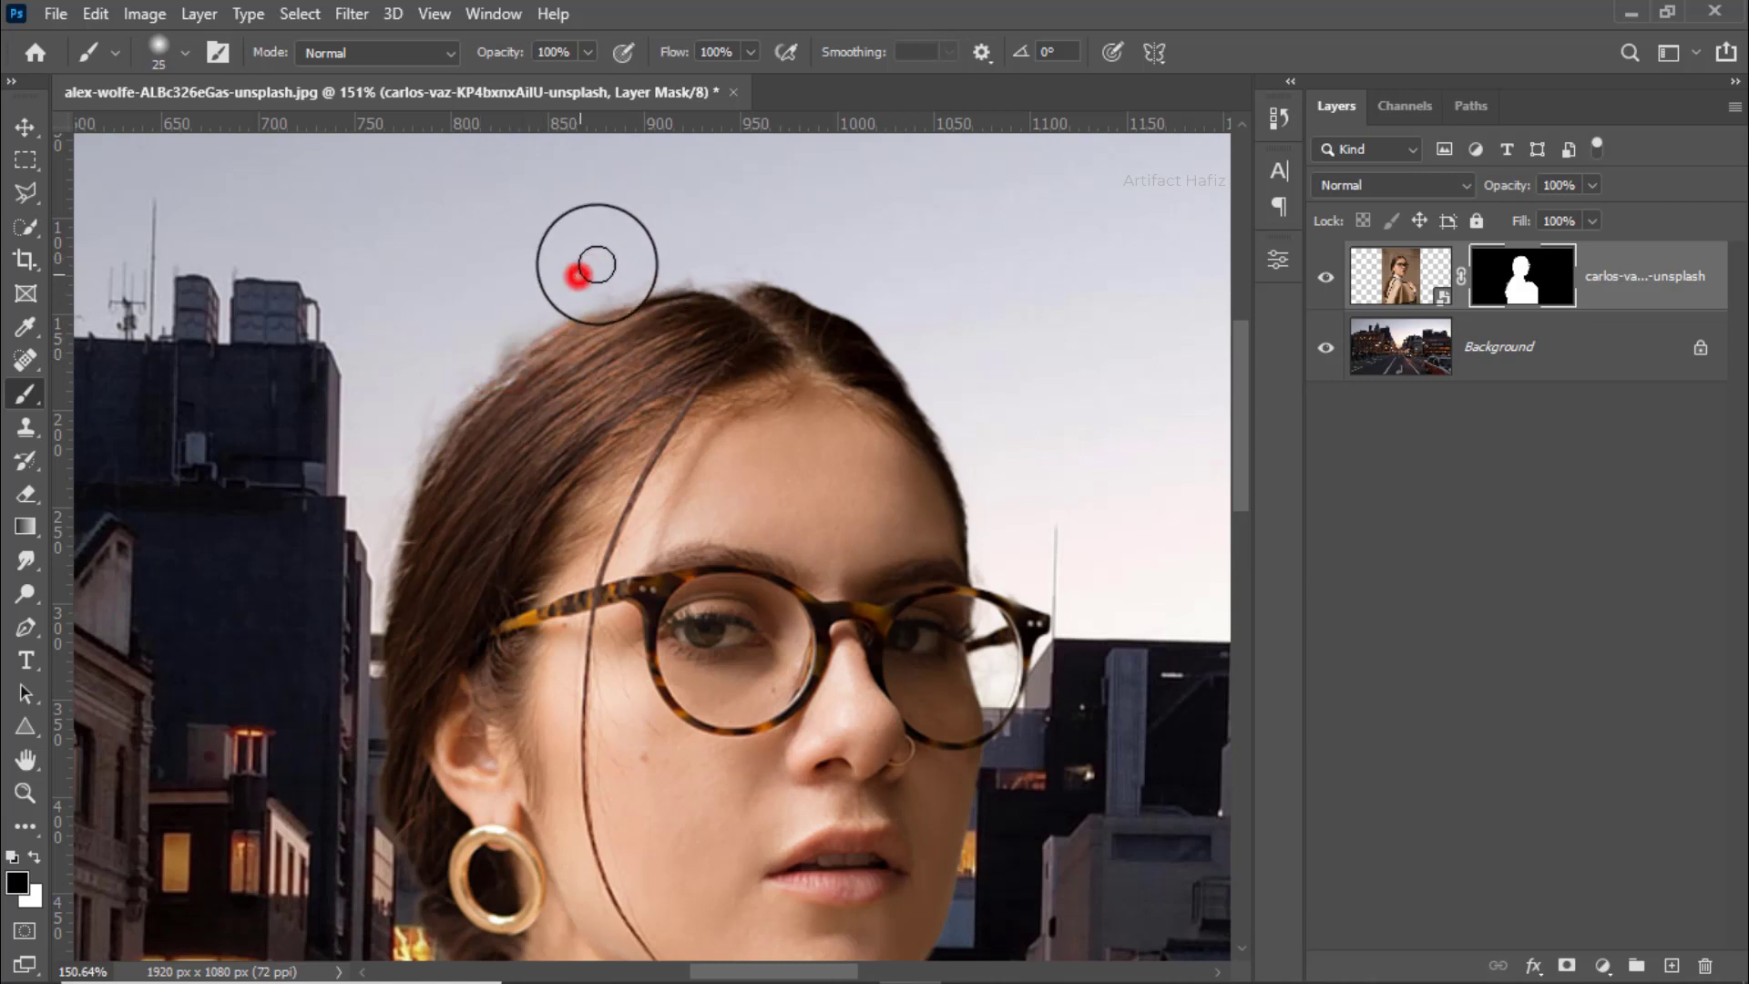
scroll(861, 355, "down", 2)
scroll(1011, 474, "up", 3)
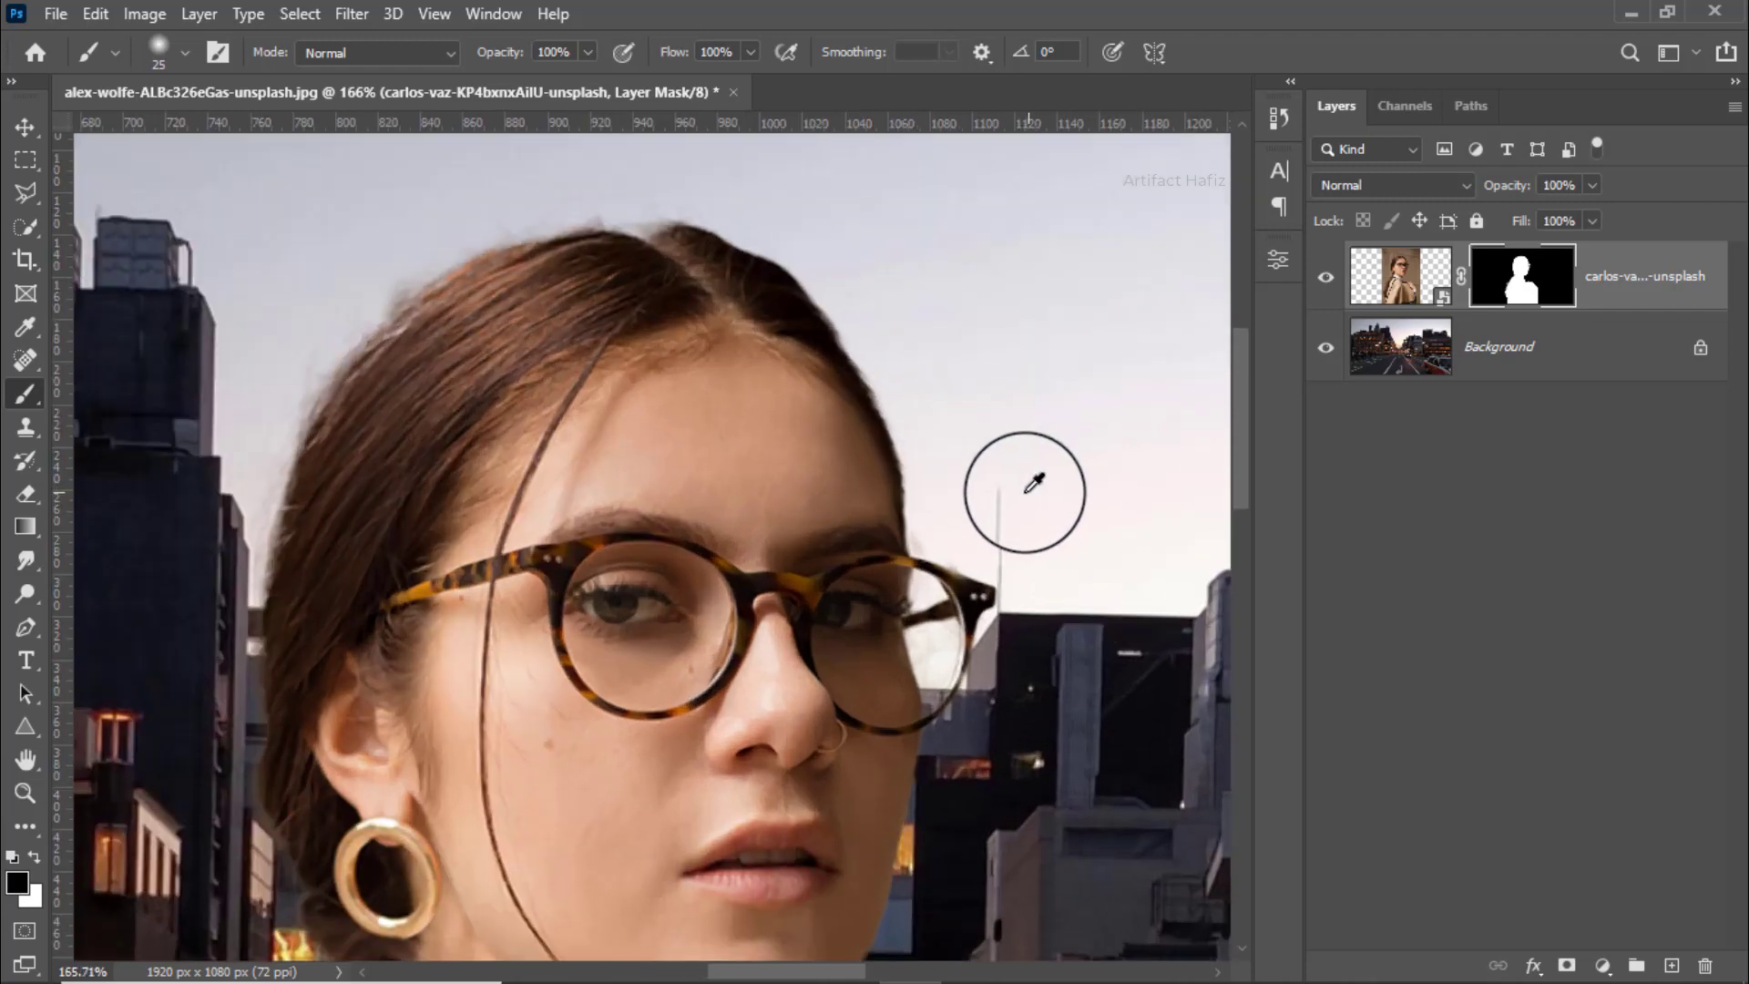
scroll(988, 476, "down", 5)
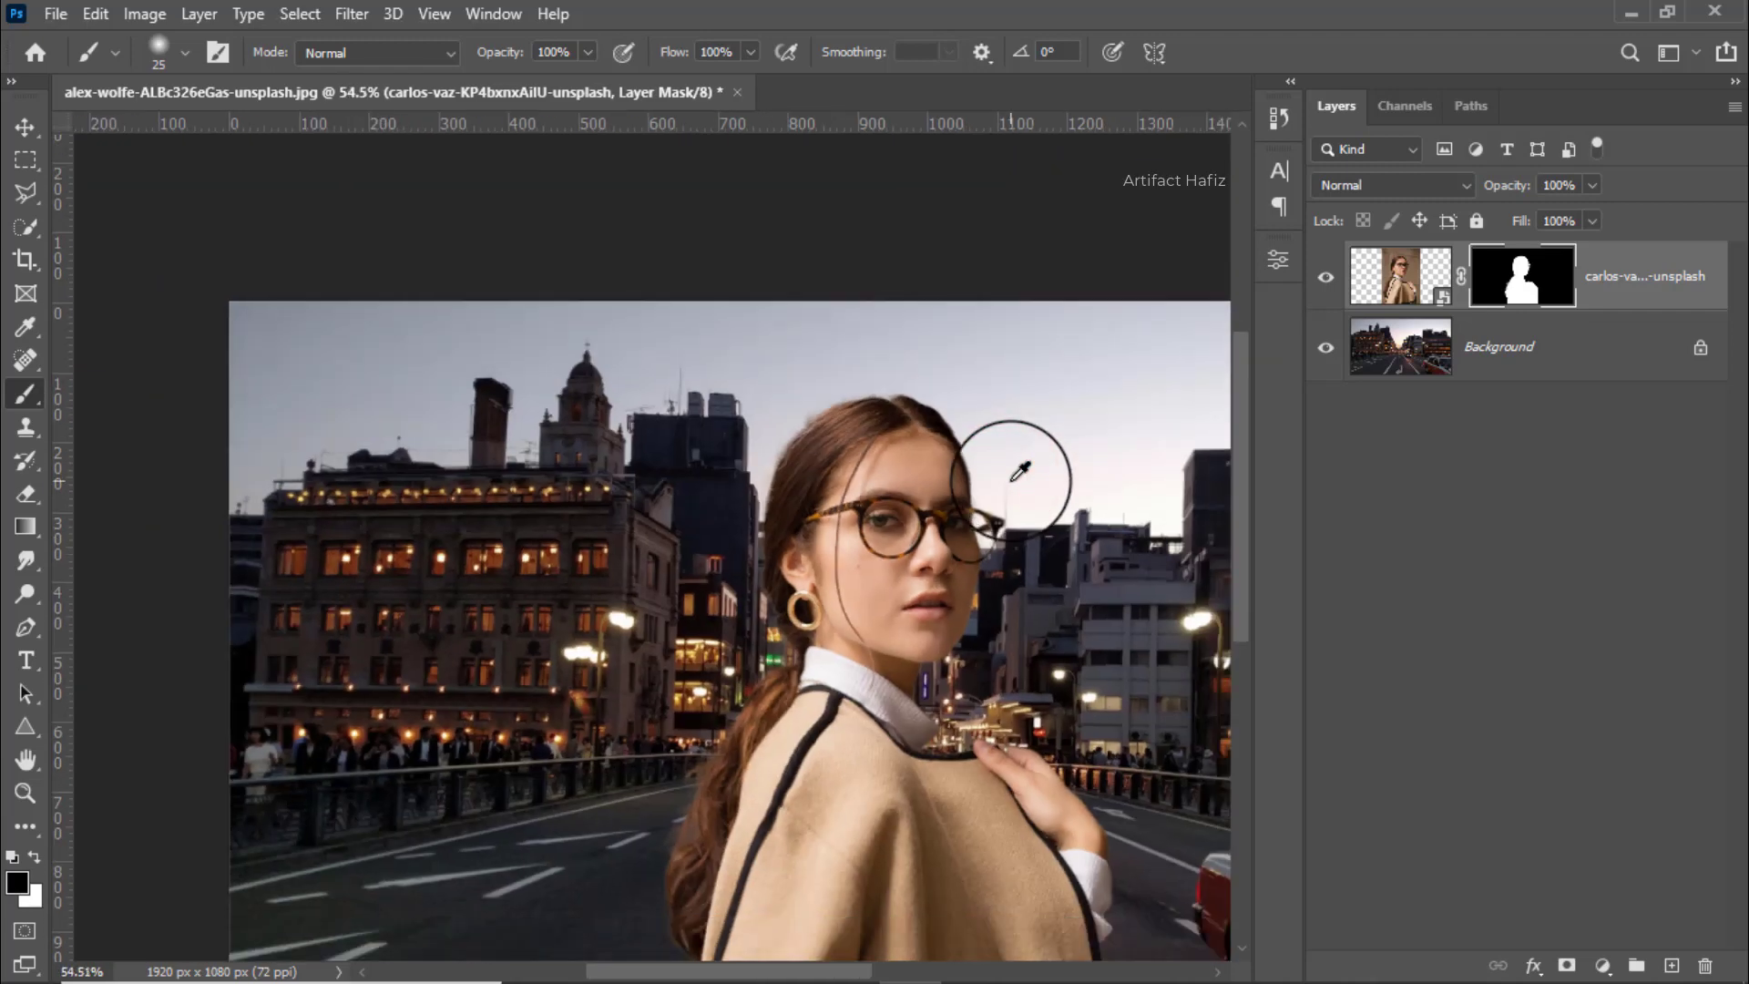
scroll(845, 472, "up", 2)
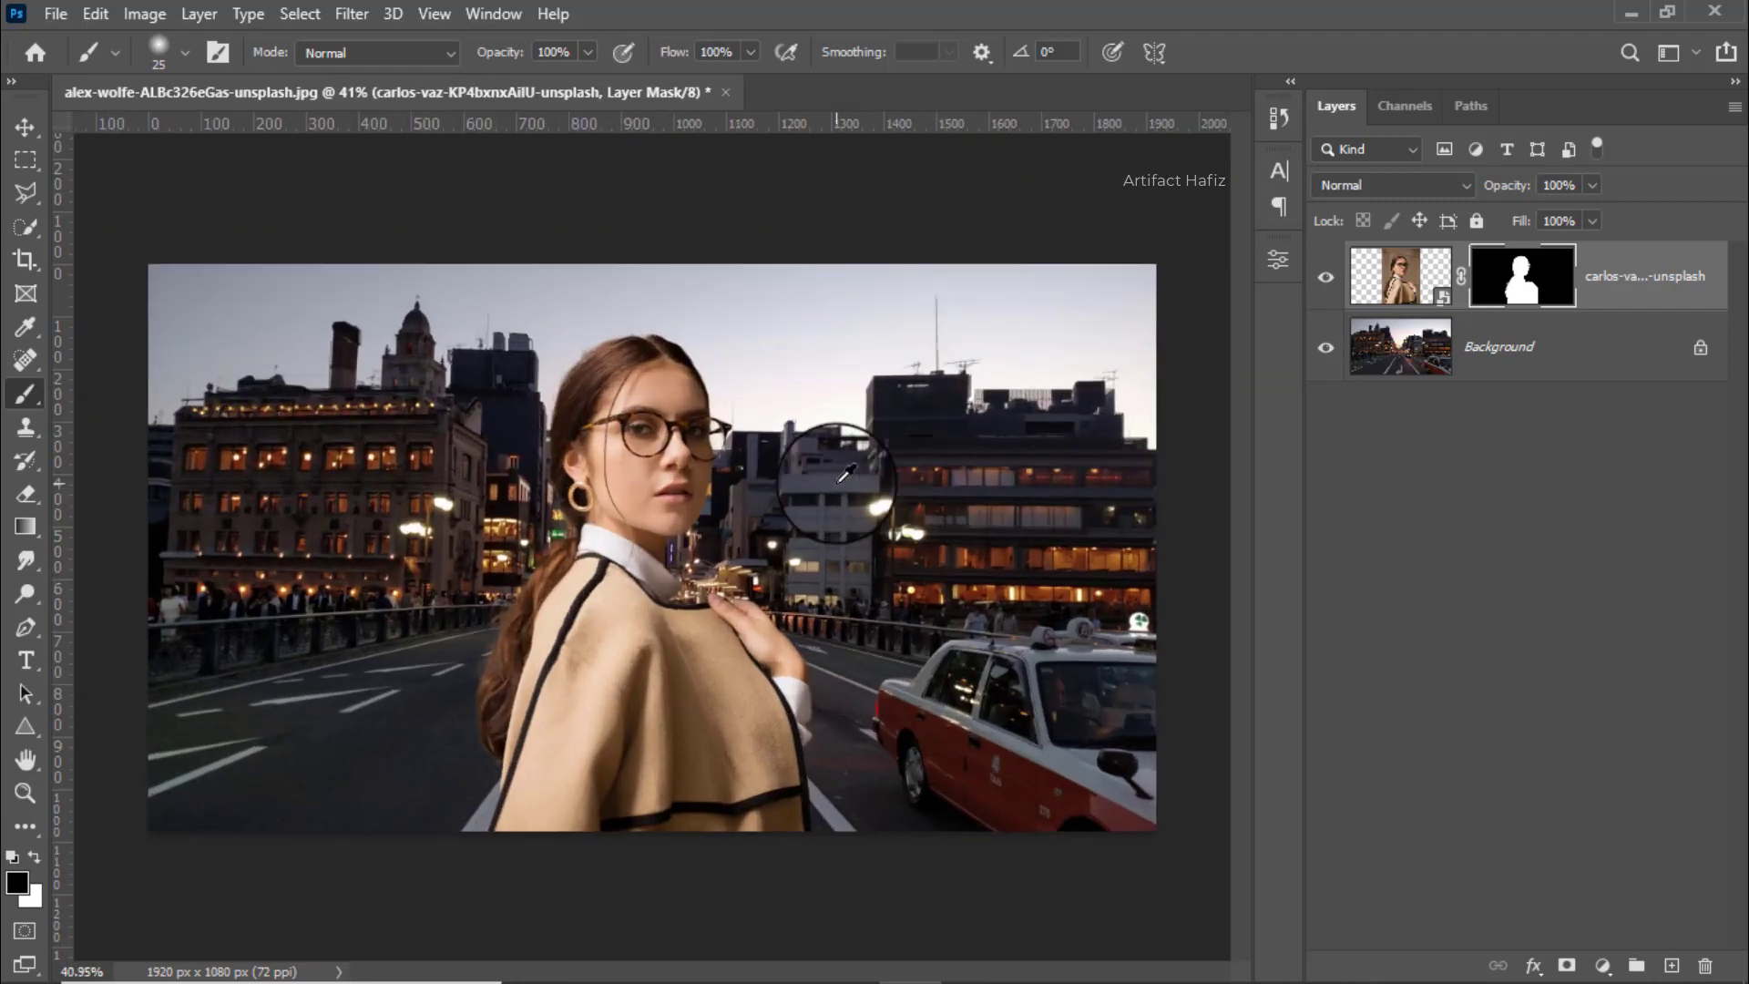
Duplicate the Background layer and convert the copy for Smart Filters
left_click(25, 132)
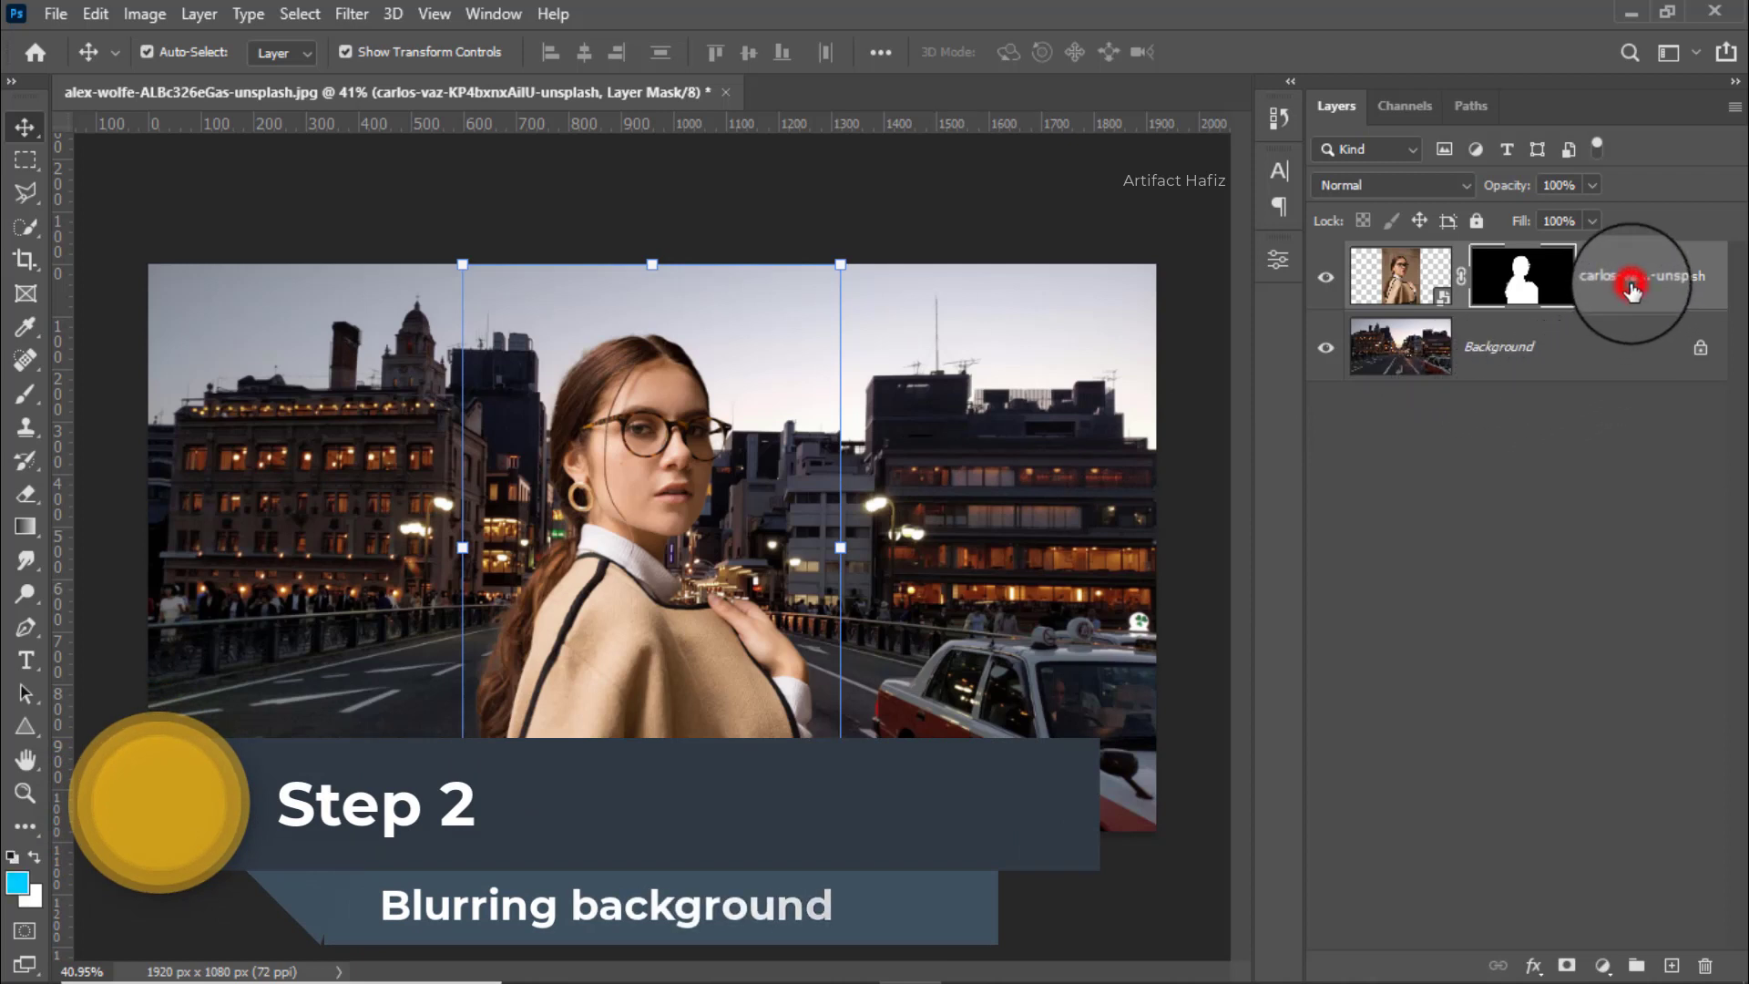
left_click(1533, 345)
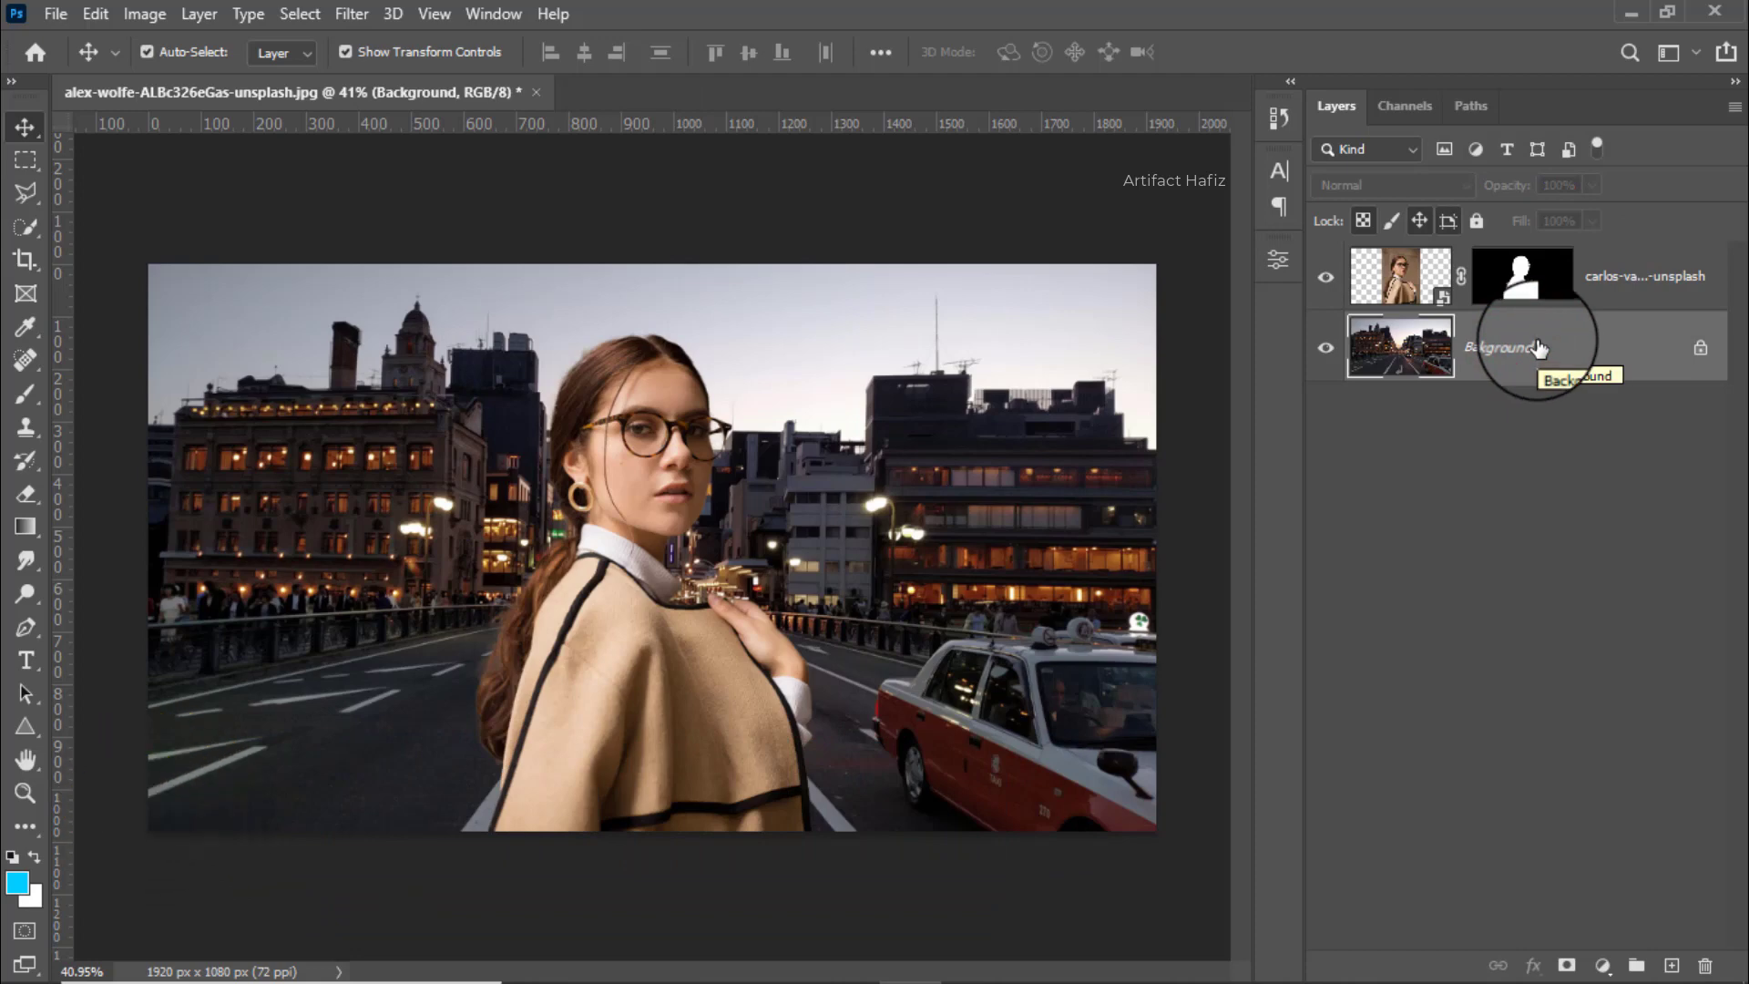
left_click_drag(1539, 347, 1610, 948)
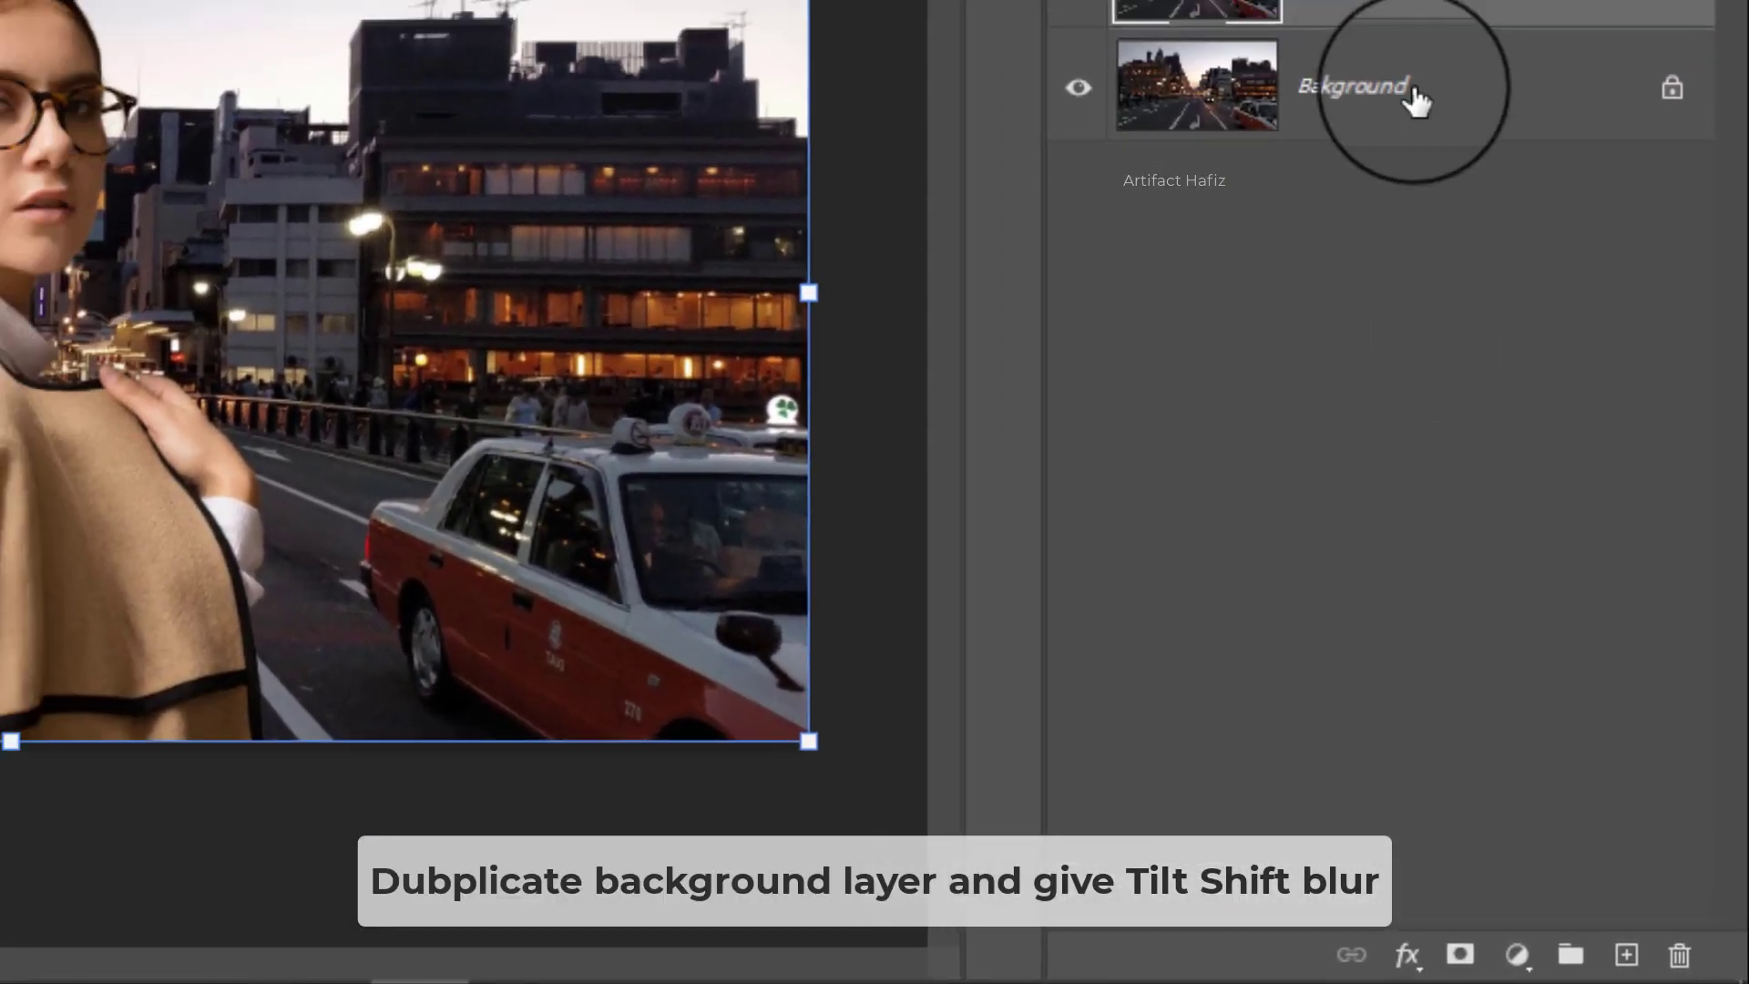
left_click(1476, 313)
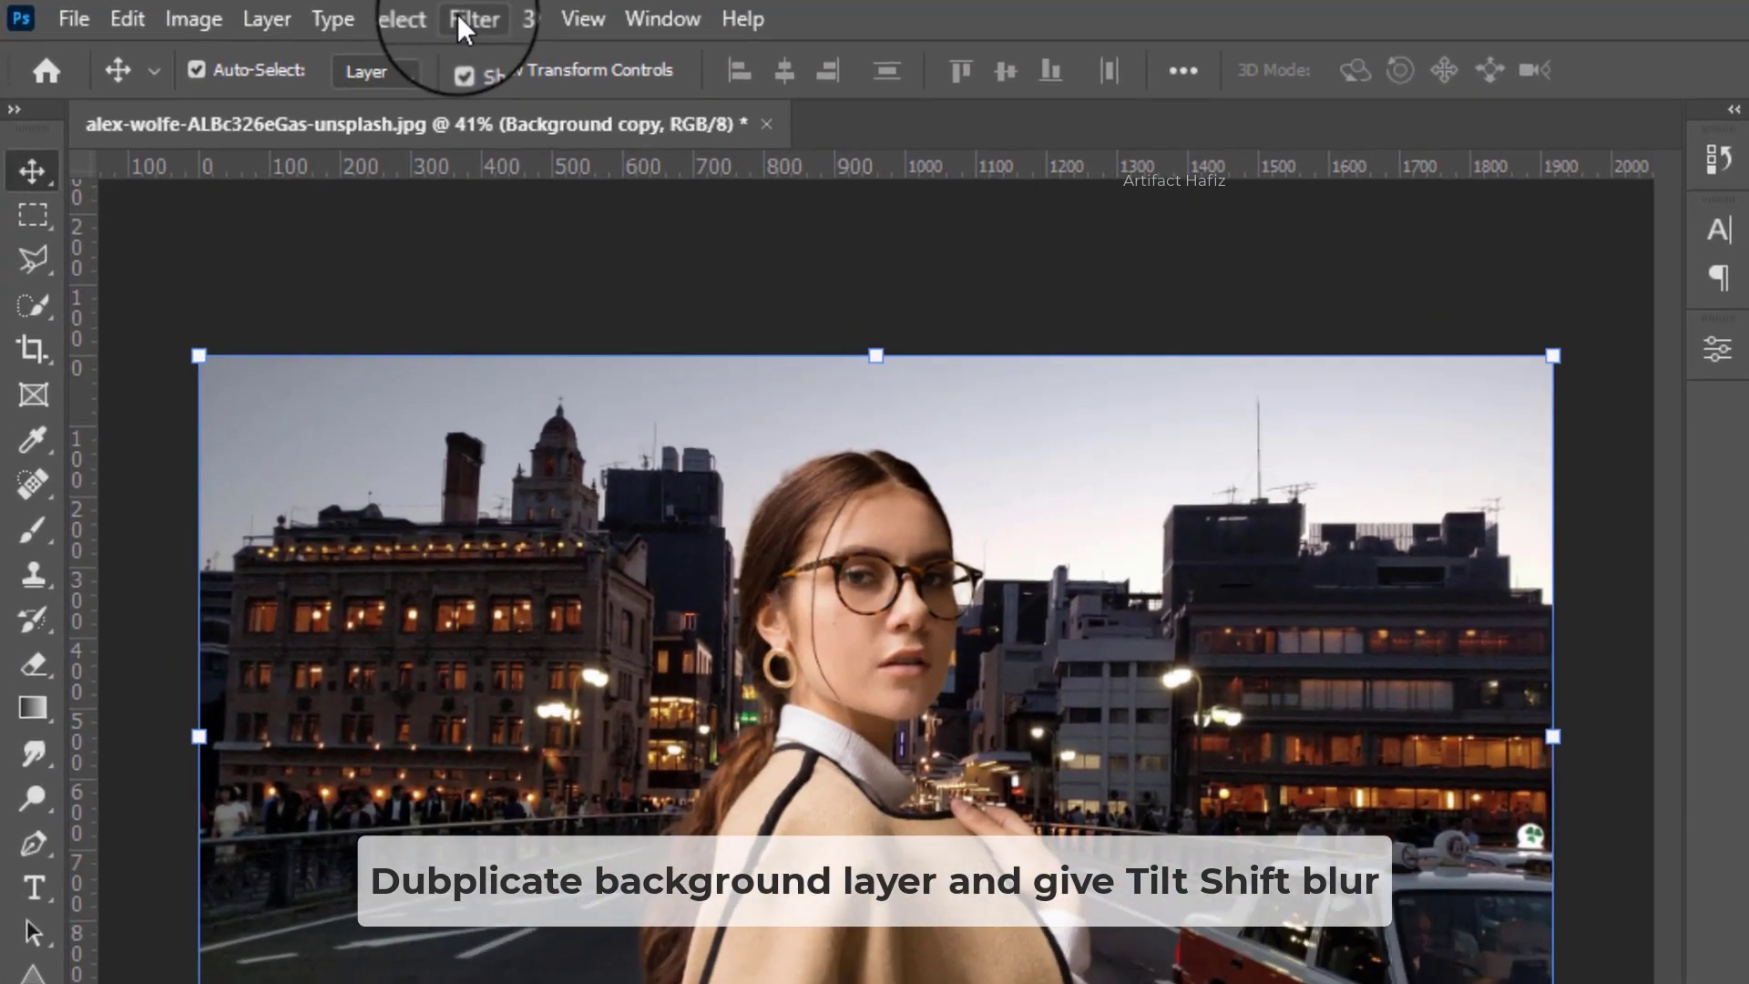
left_click(349, 13)
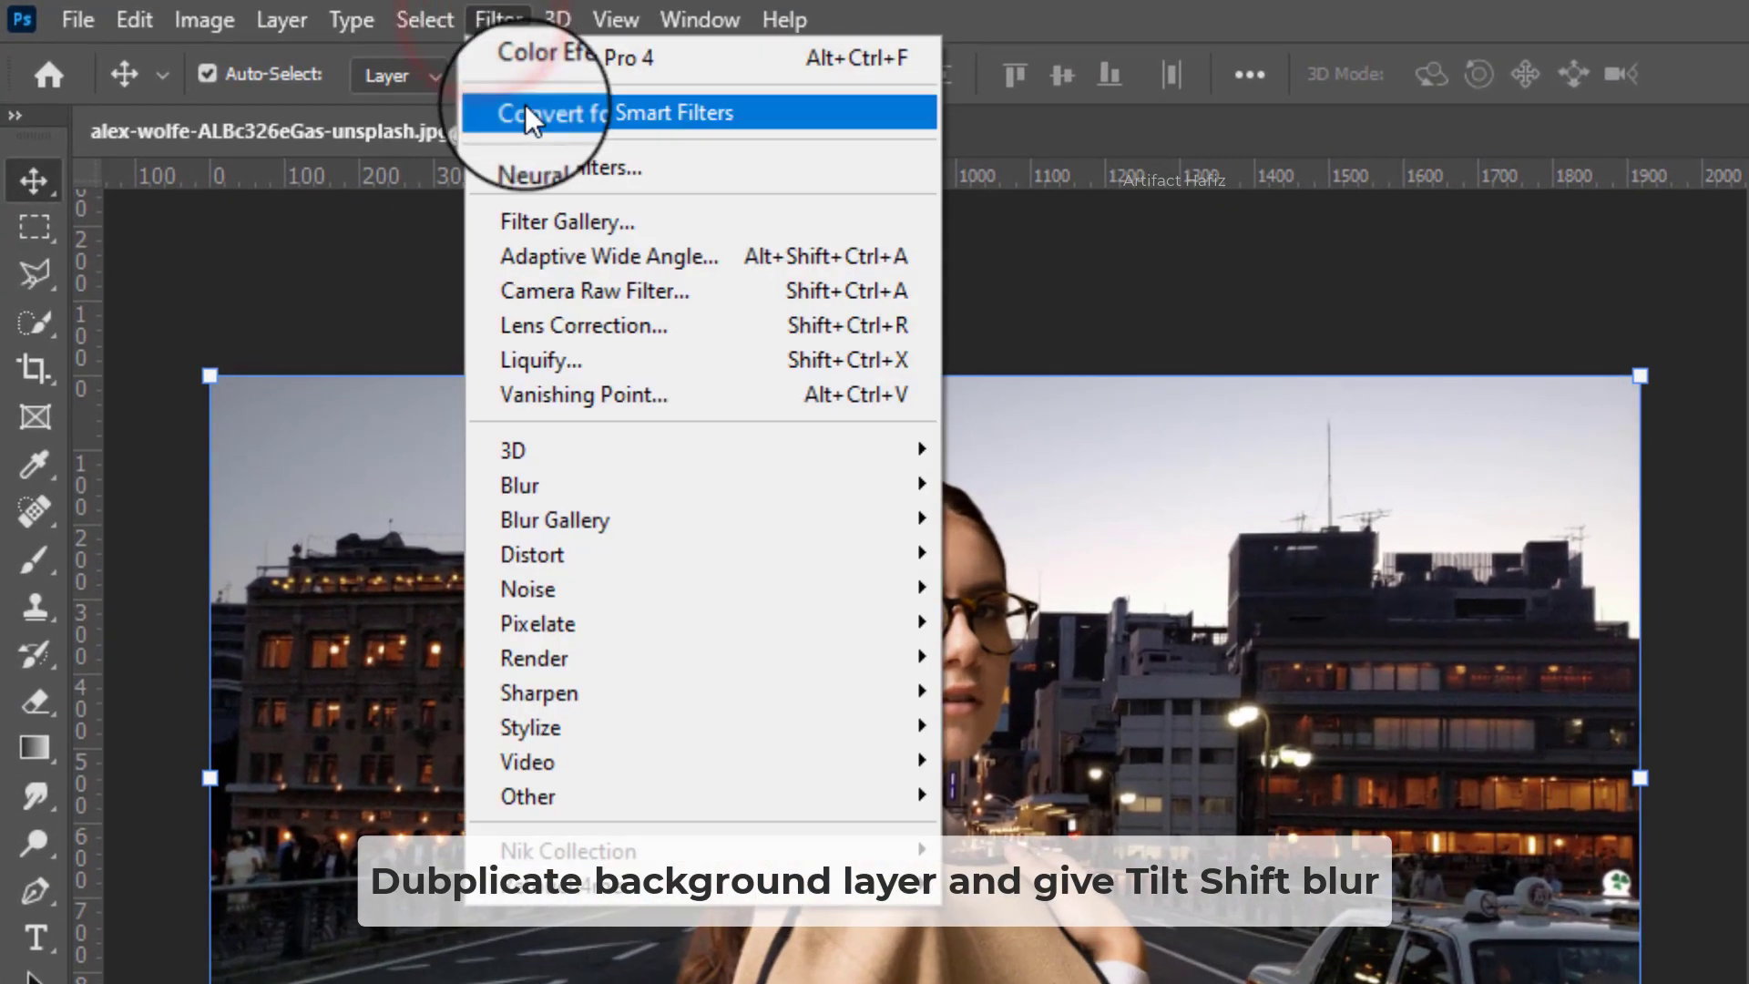
left_click(536, 115)
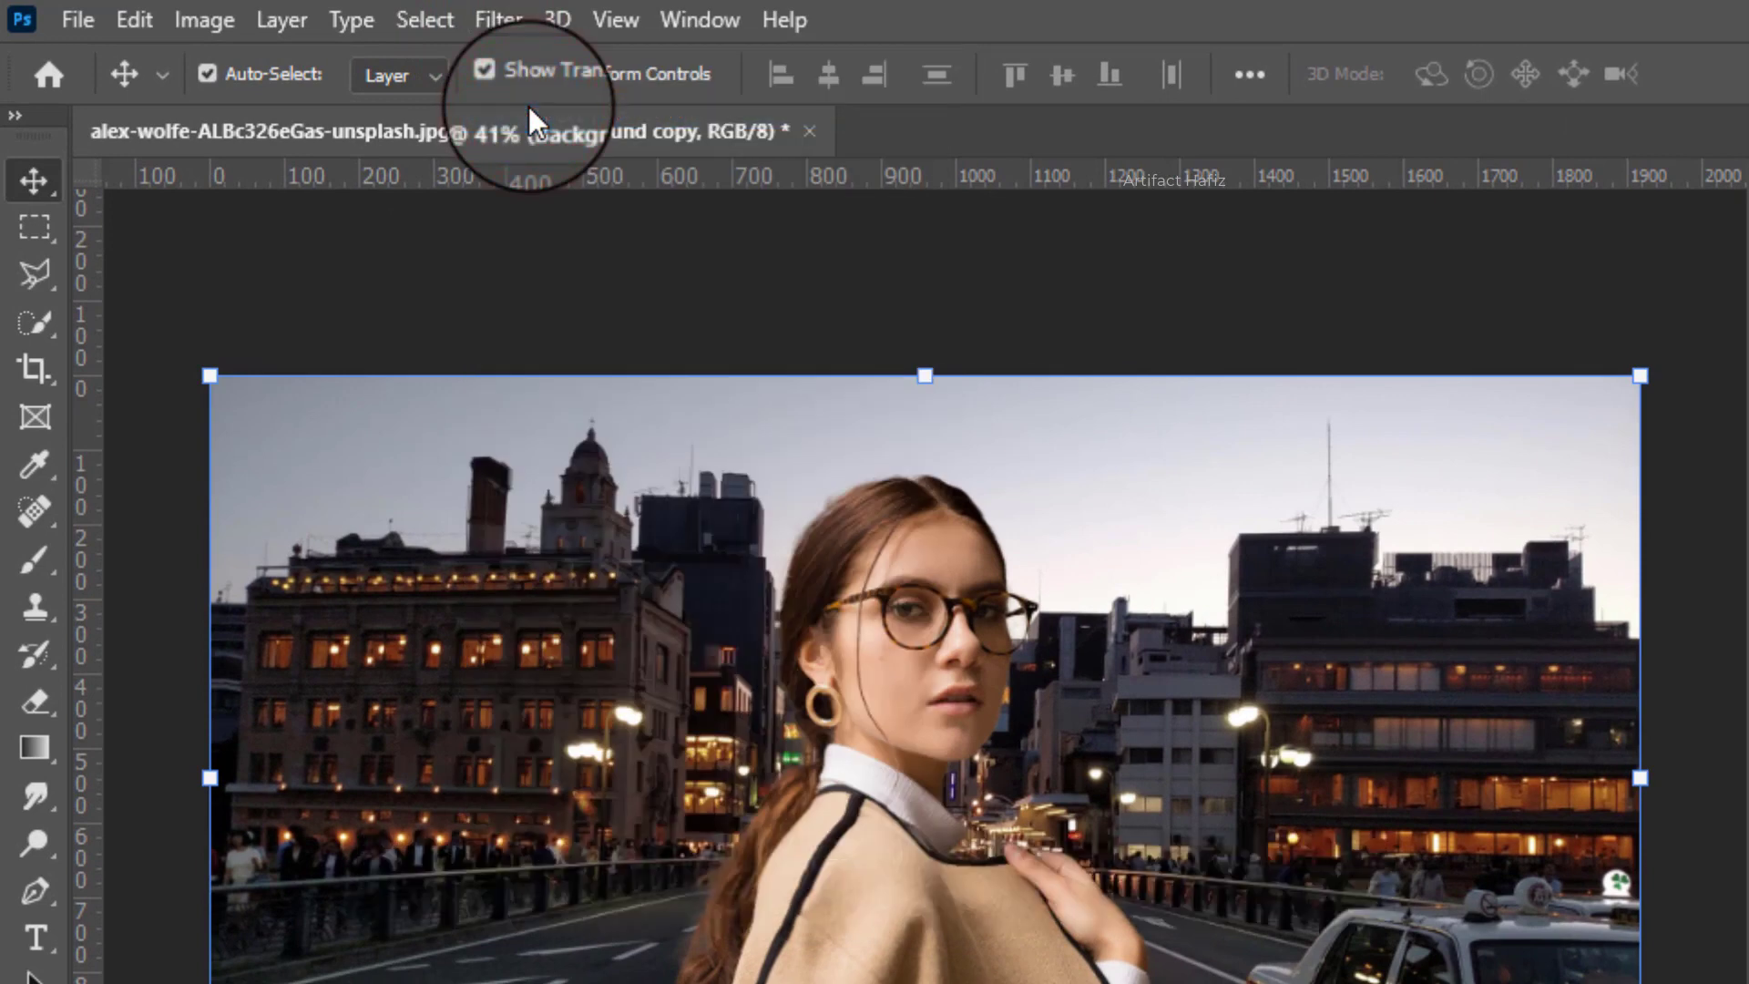
Start a Tilt-Shift blur on the Background copy layer and set its blur to 33 px
left_click(499, 22)
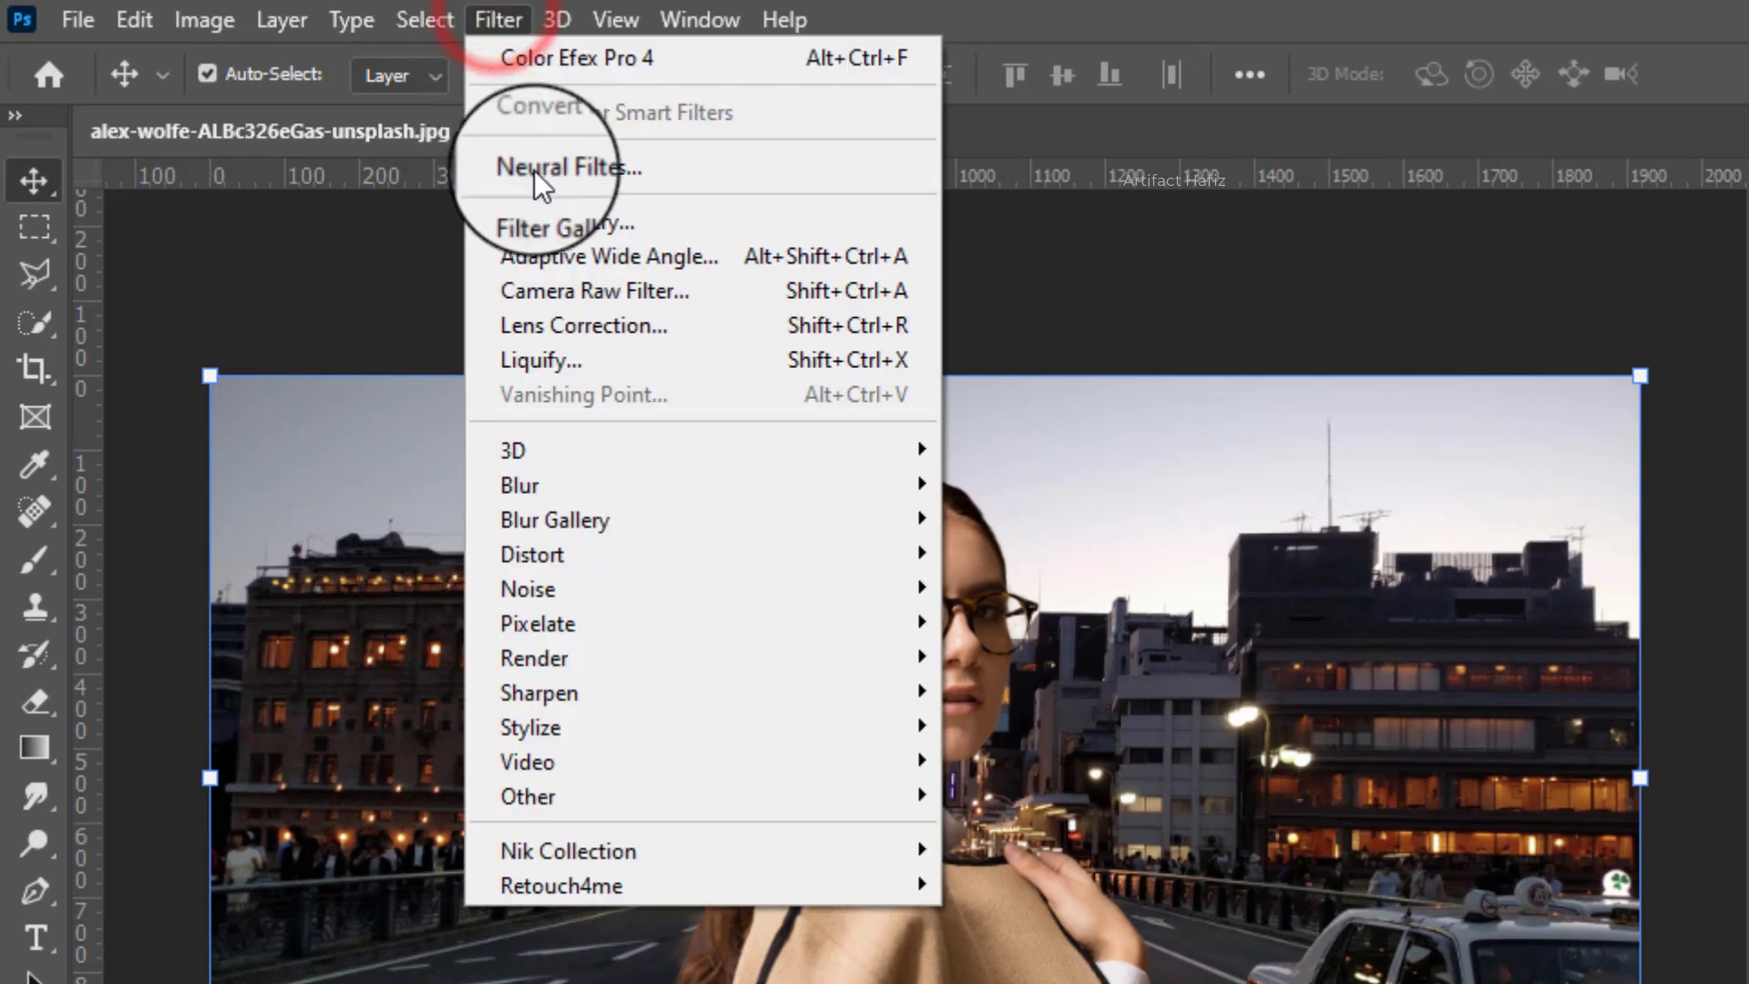
mouse_move(664, 536)
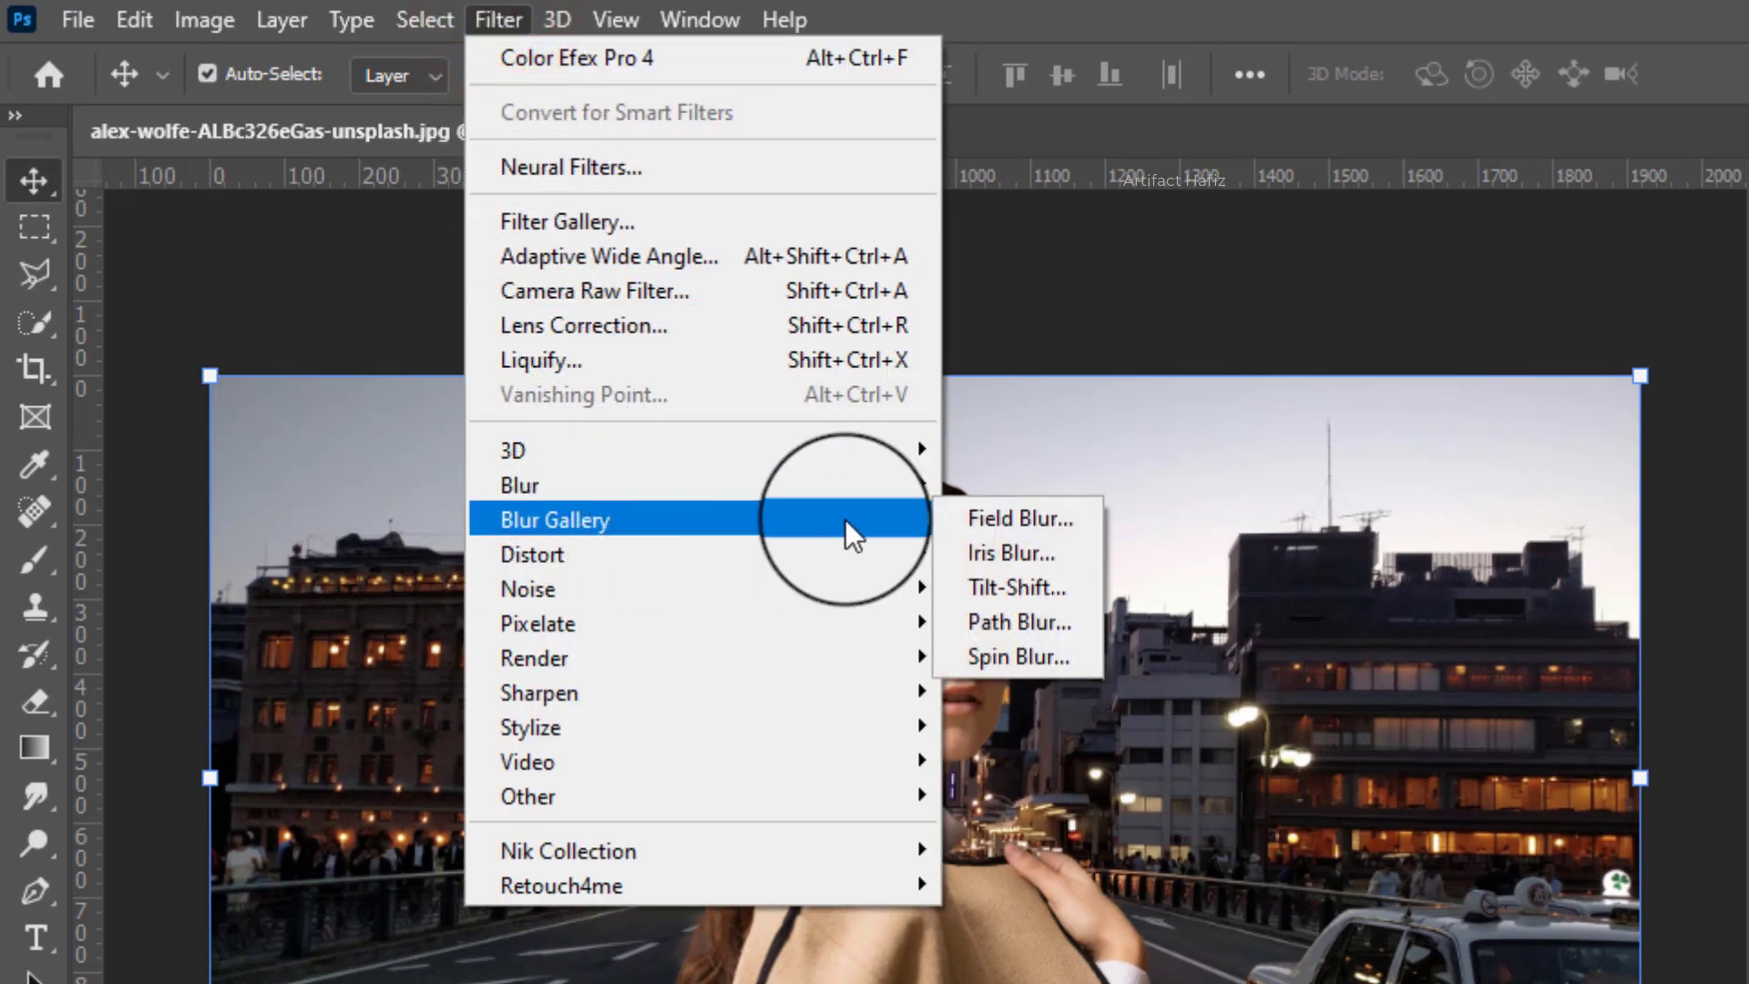
left_click(1008, 592)
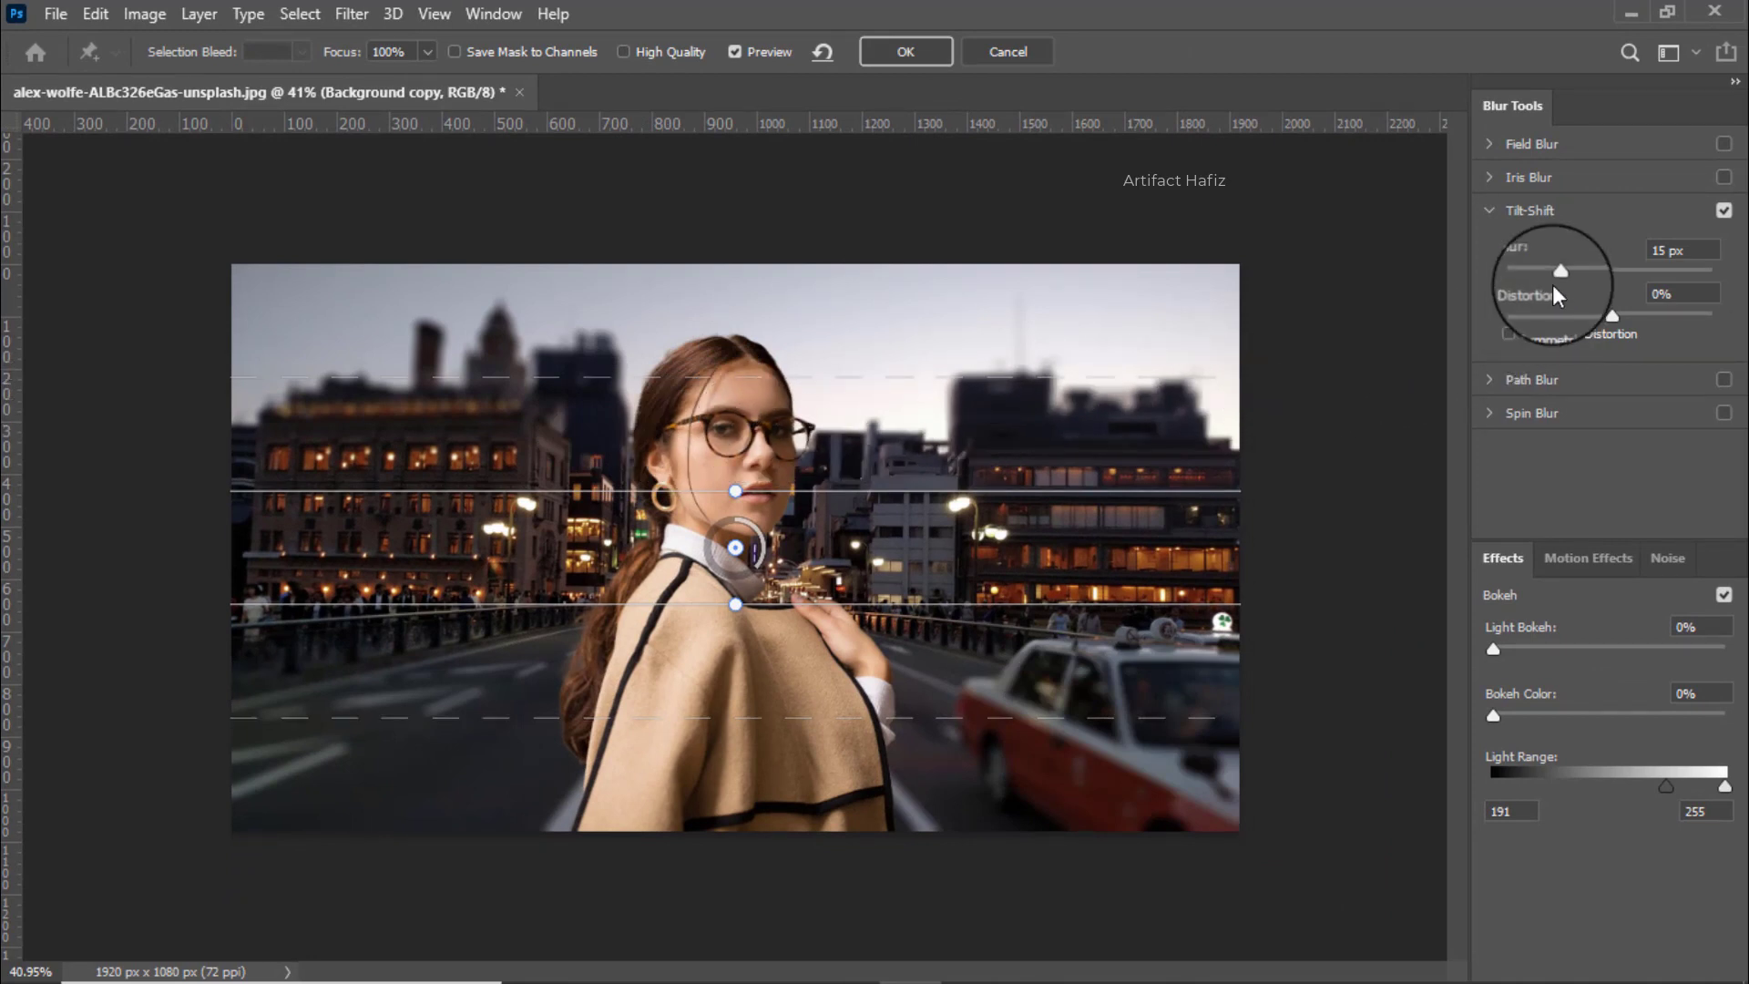
left_click_drag(1561, 271, 1588, 271)
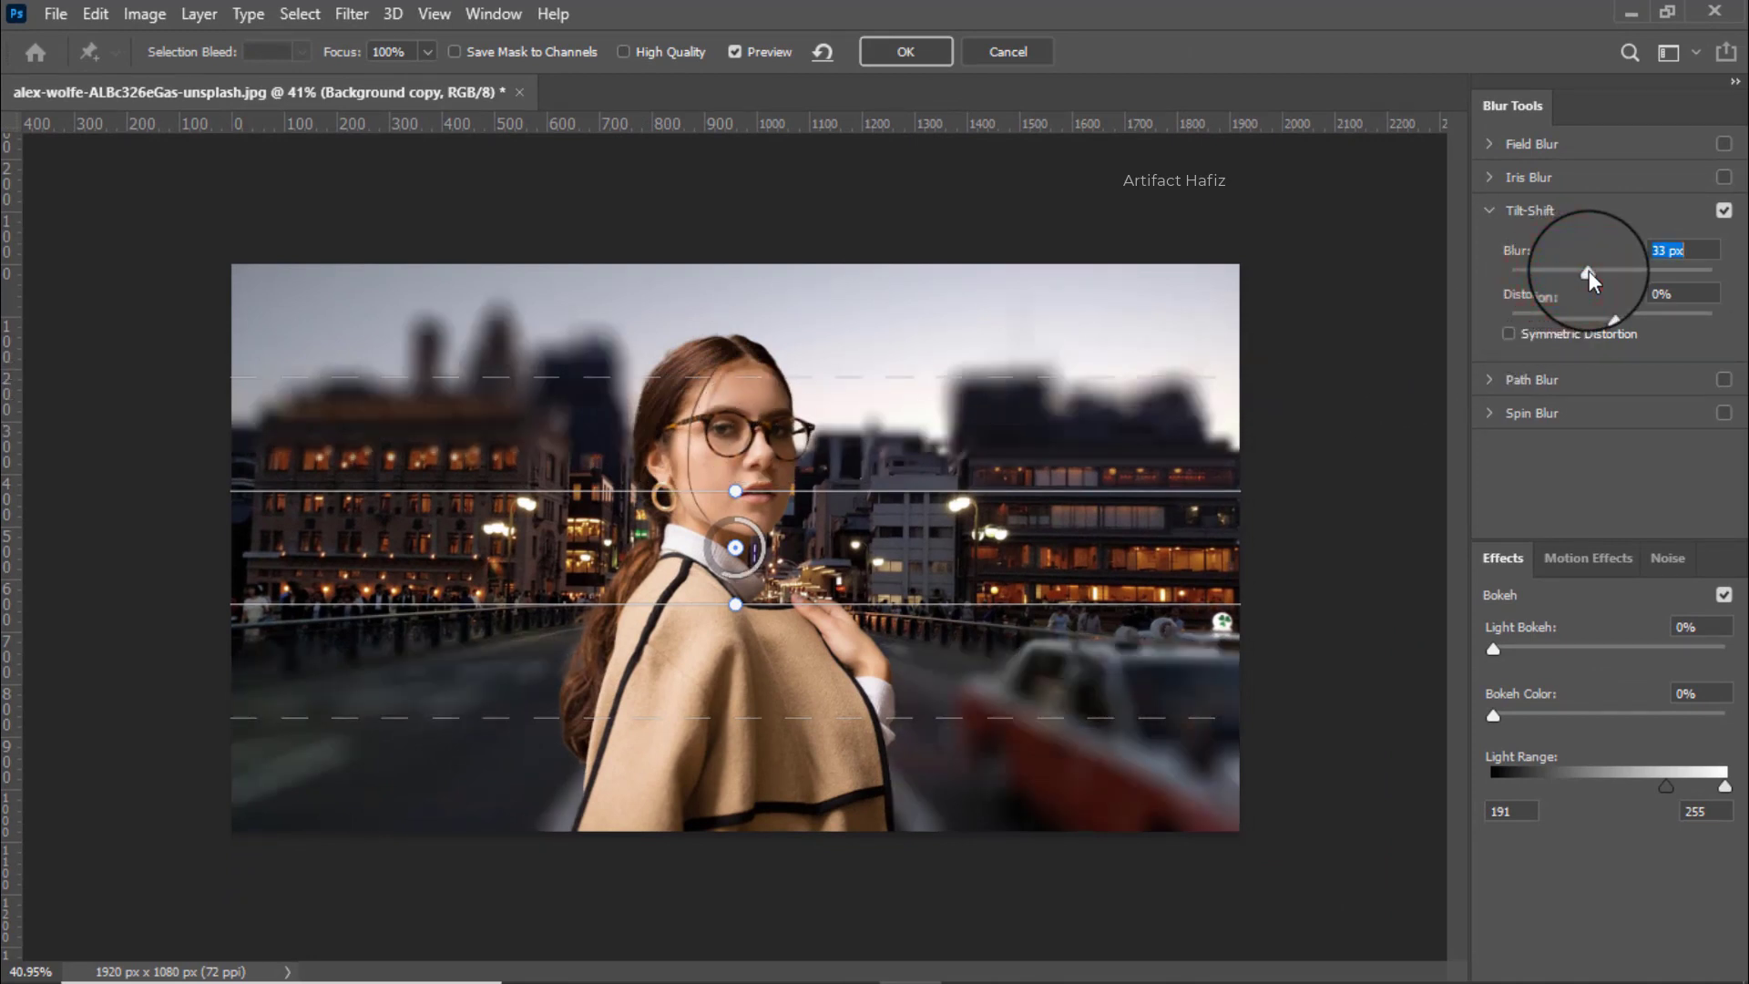
Move the tilt-shift focus centre below the photo, with its upper transition line across the road, and set the blur to 30 px
left_click_drag(735, 547, 720, 956)
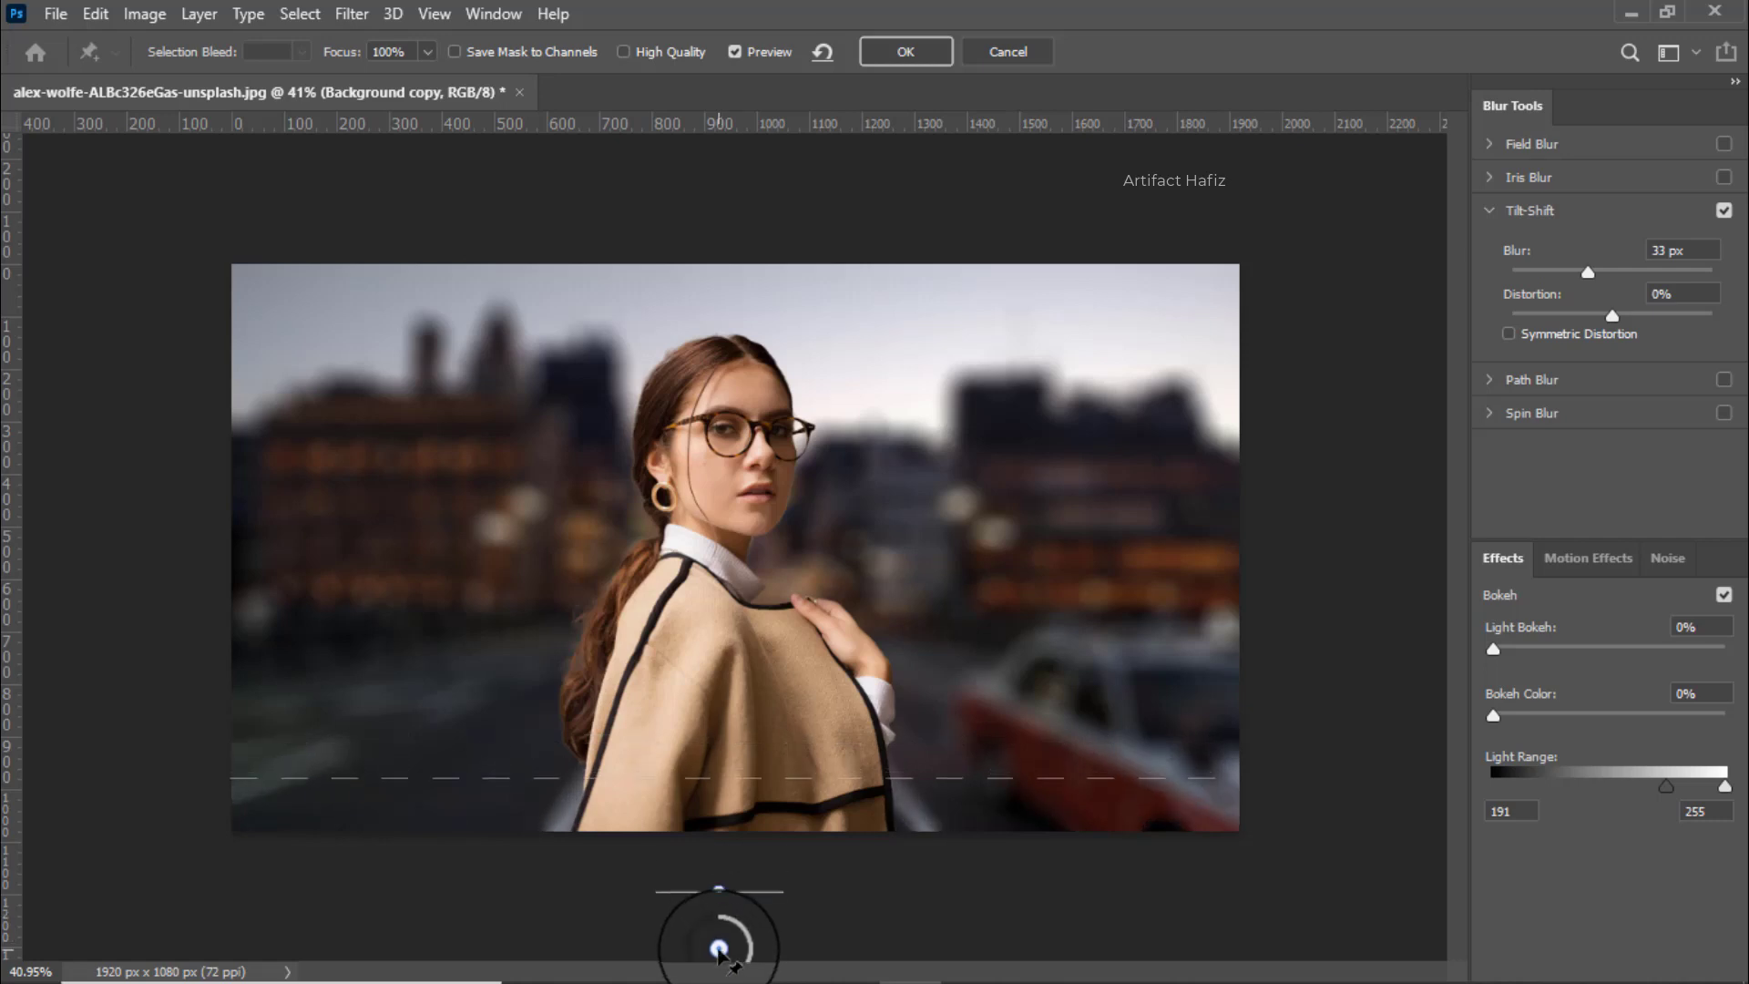
left_click_drag(660, 777, 669, 696)
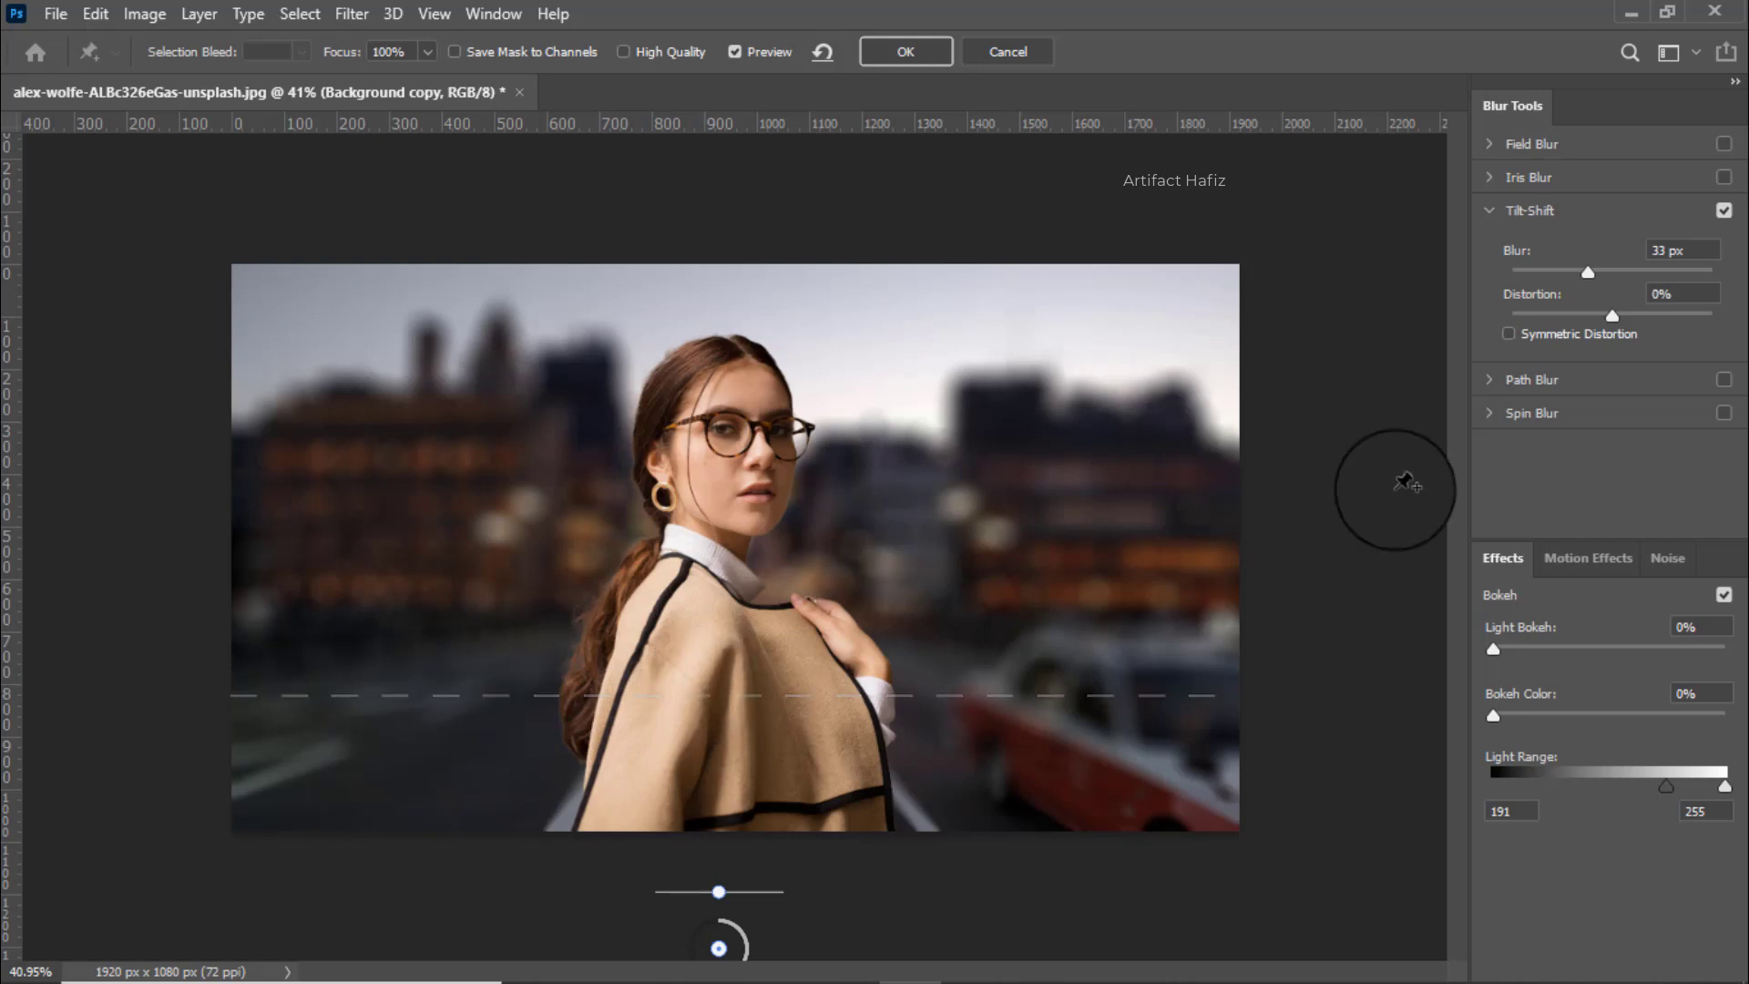
left_click_drag(1589, 273, 1581, 272)
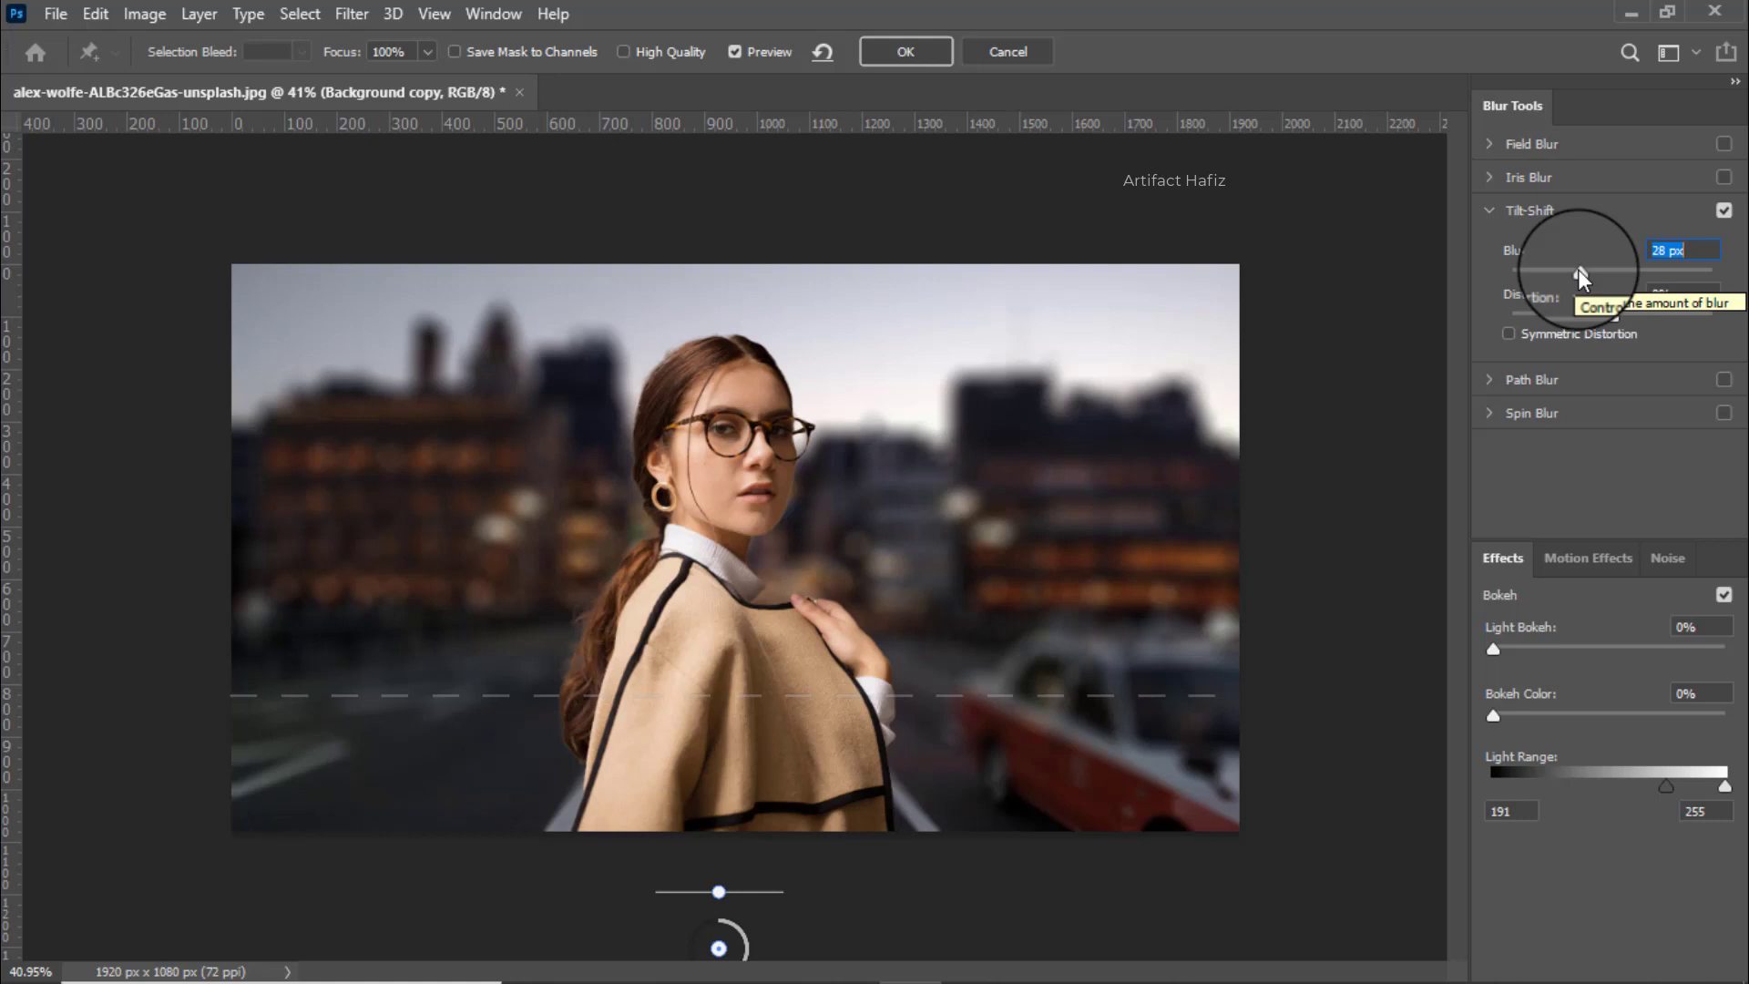
left_click_drag(1580, 271, 1582, 272)
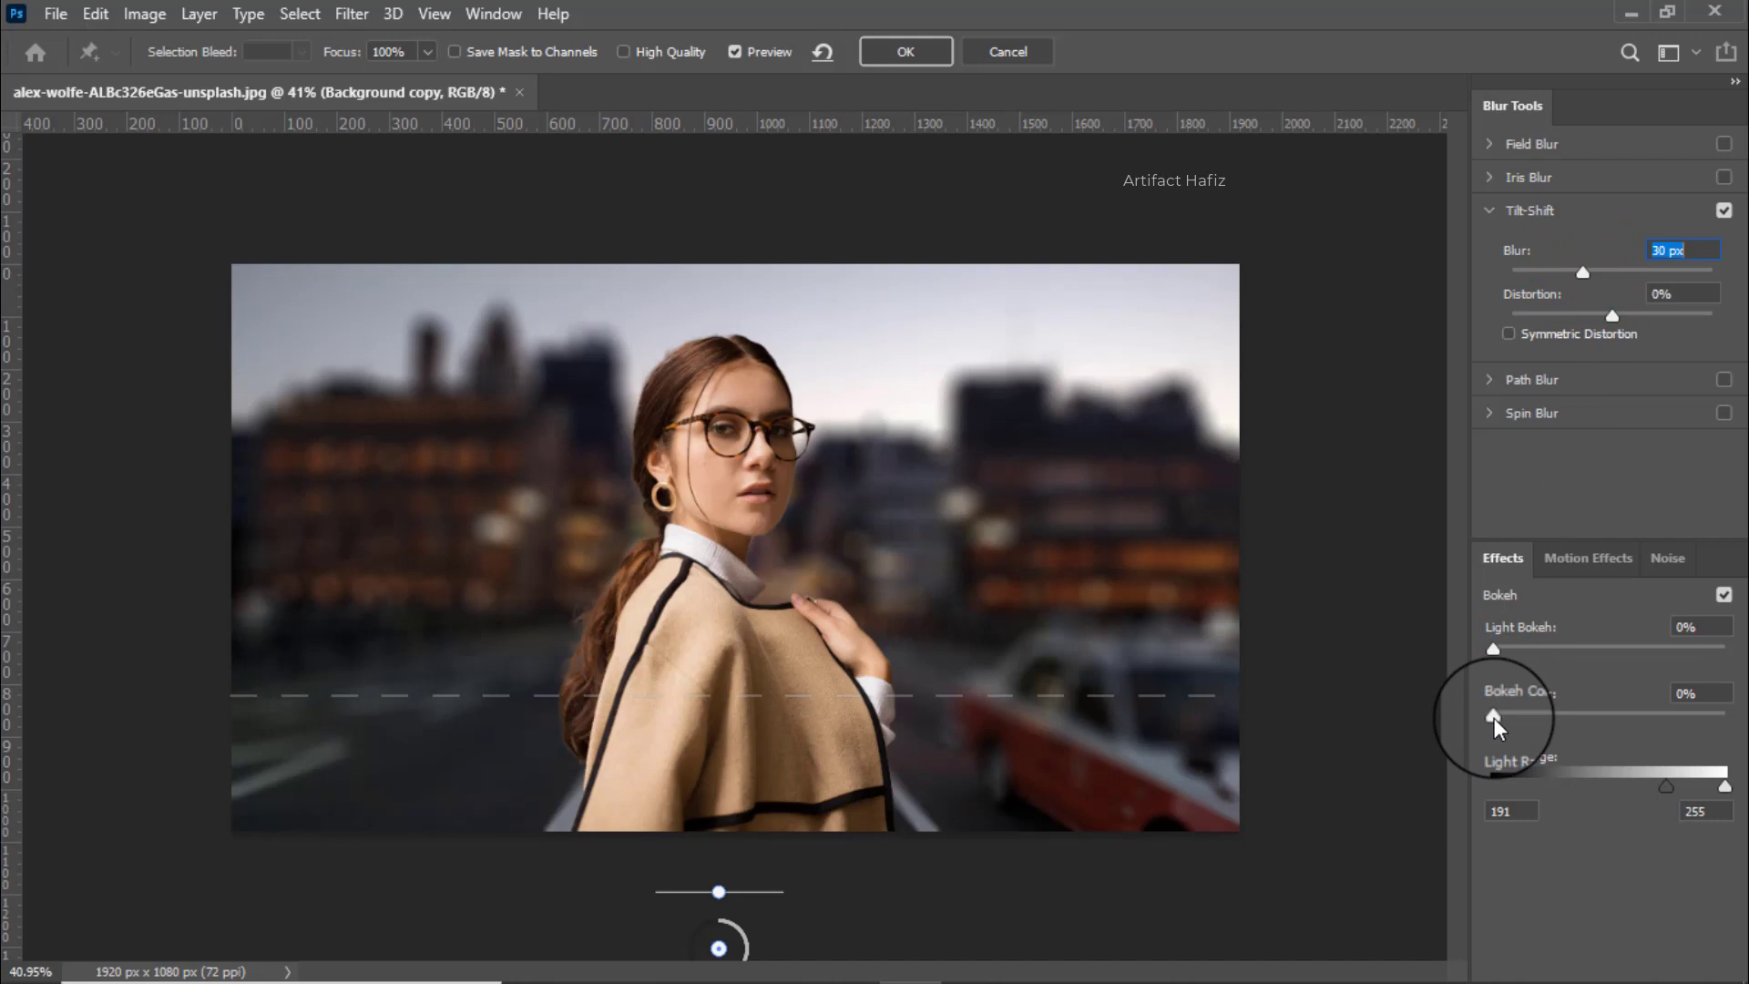
Set the bokeh effect to 11% Light Bokeh, 62% Bokeh Color and a Light Range of 160 to 255
mouse_move(1493, 648)
left_mouse_down()
mouse_move(1557, 651)
mouse_move(1495, 649)
mouse_move(1519, 653)
left_mouse_up()
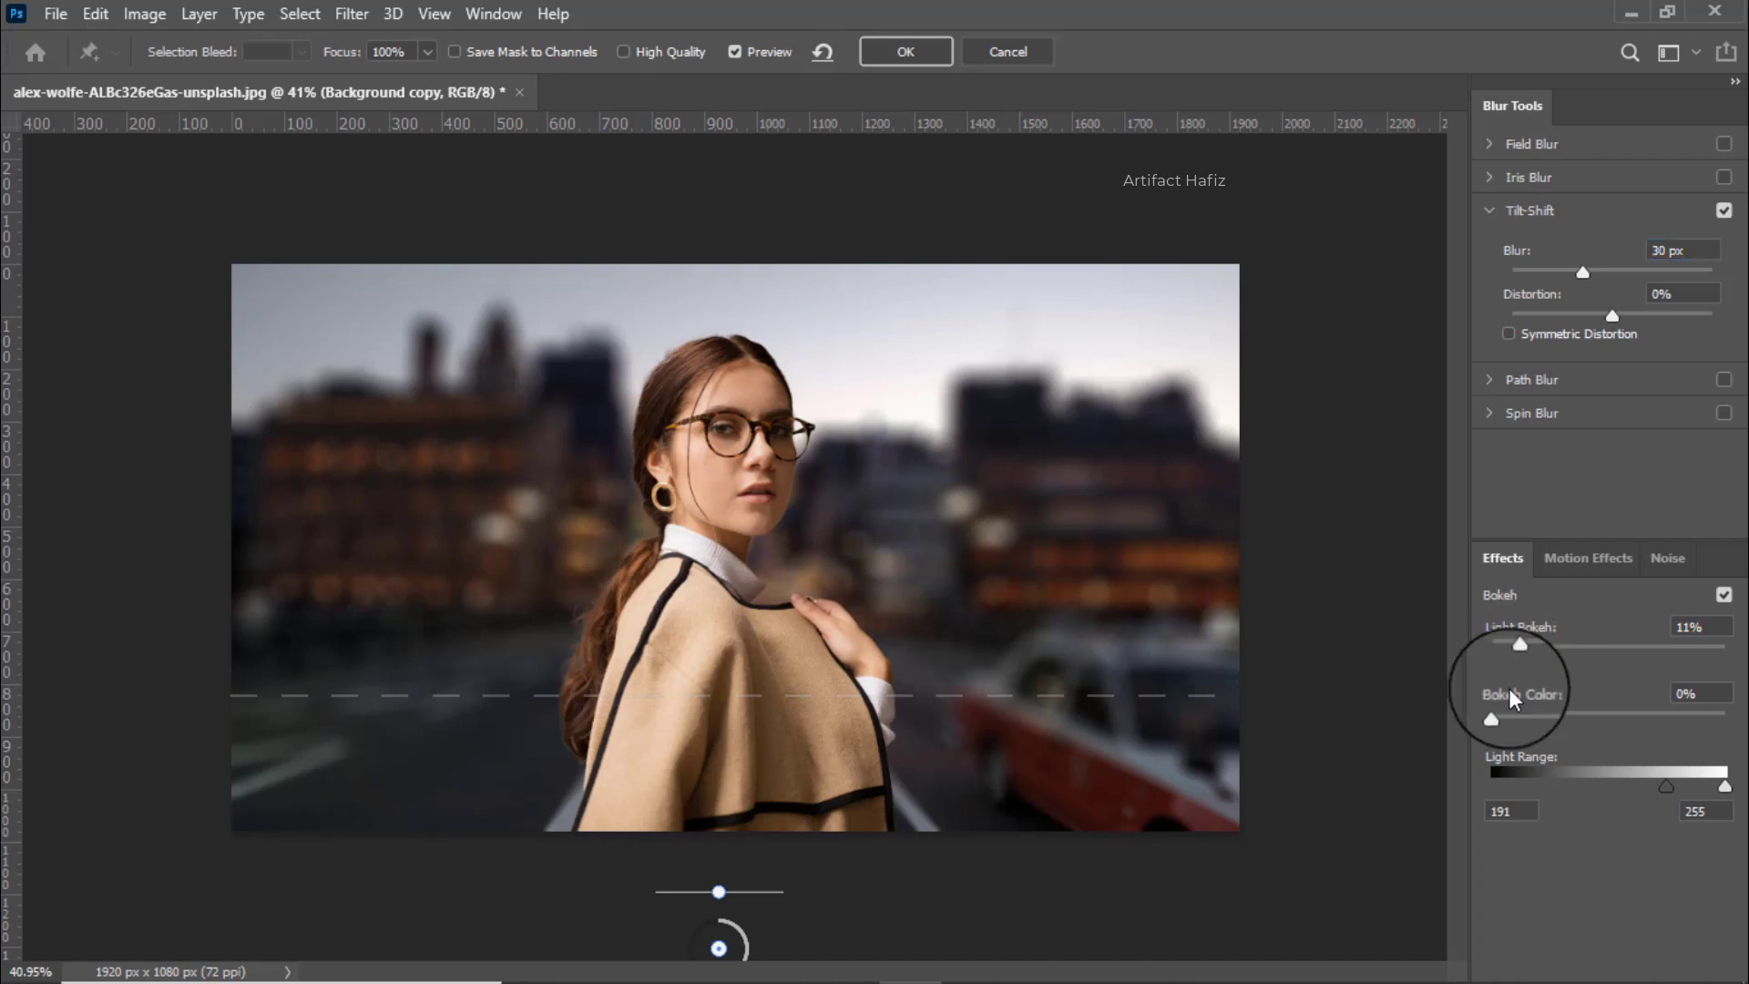
left_click(1494, 715)
left_click_drag(1495, 712, 1638, 707)
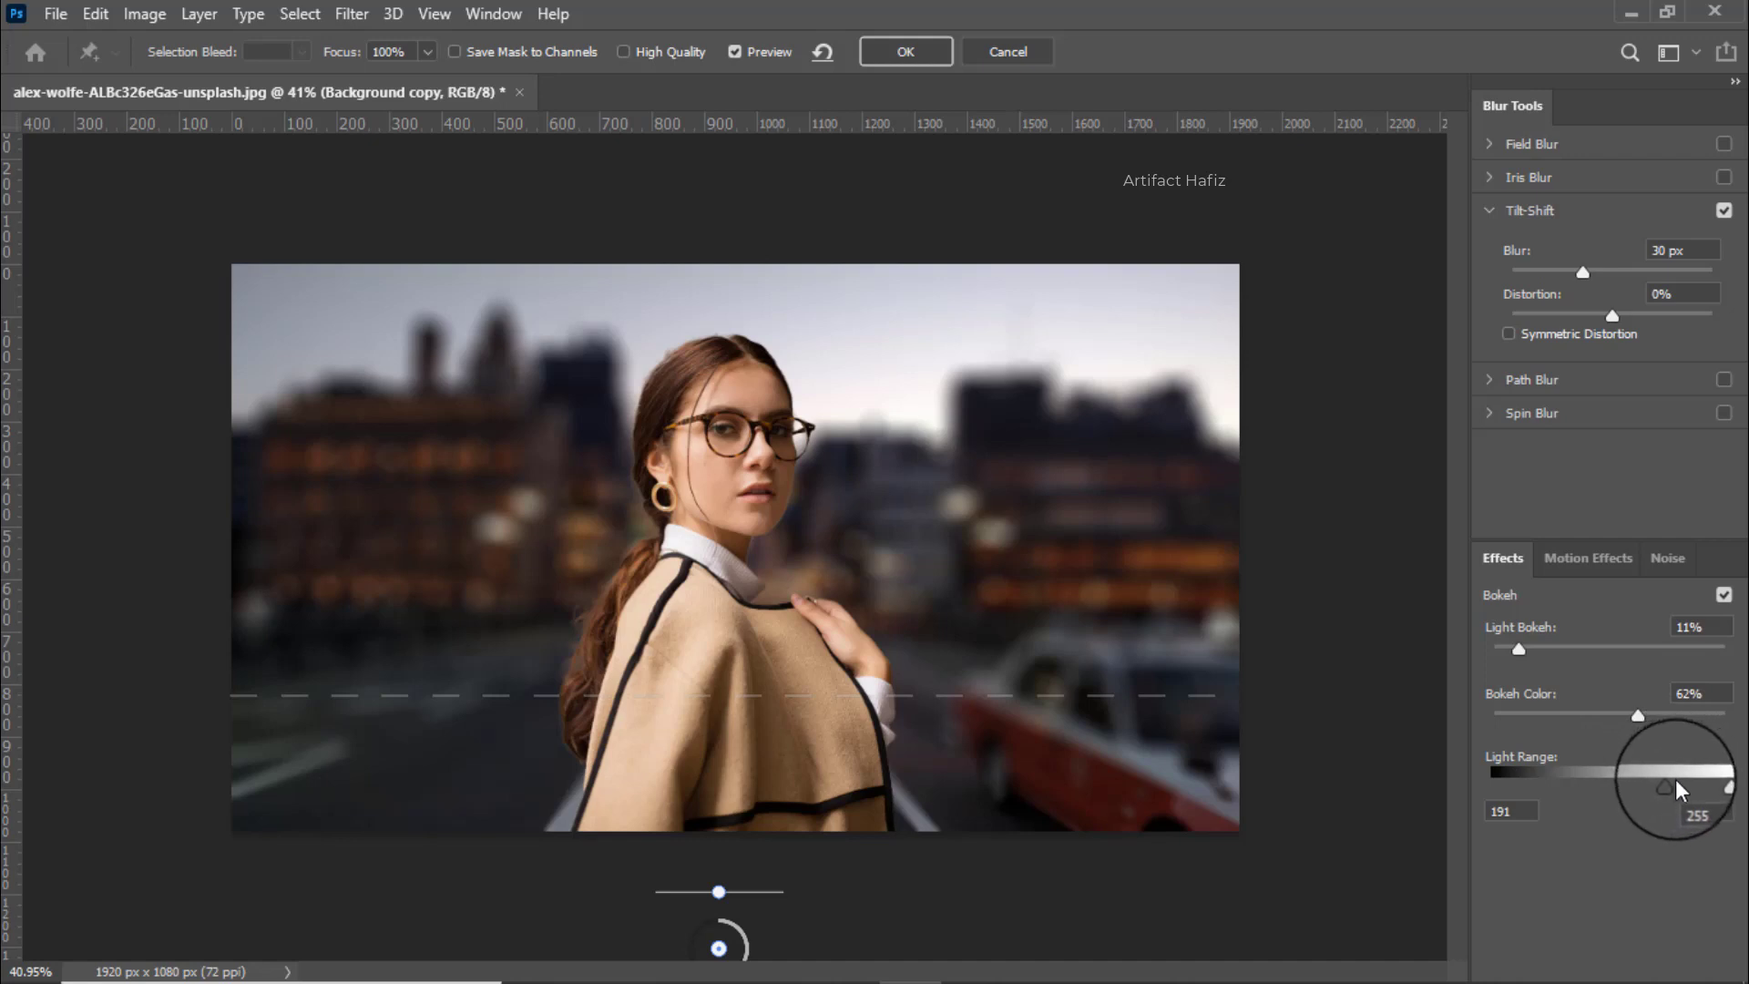
left_click_drag(1665, 784, 1523, 784)
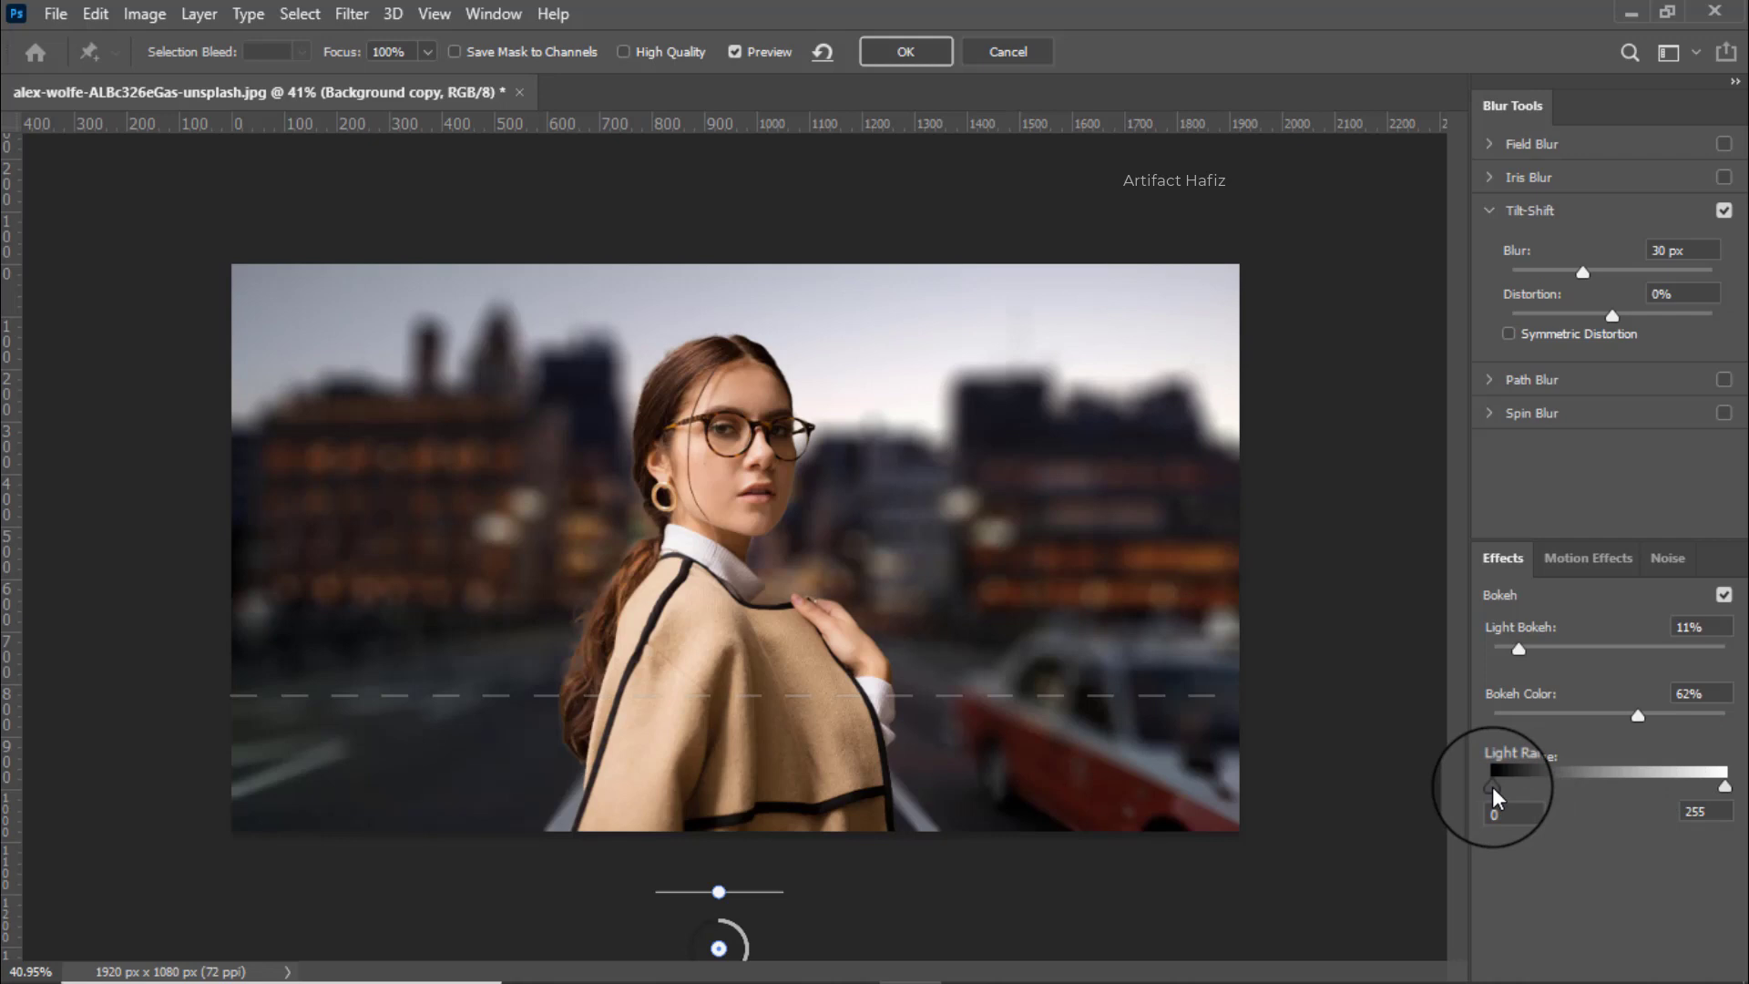
left_click_drag(1492, 789, 1640, 787)
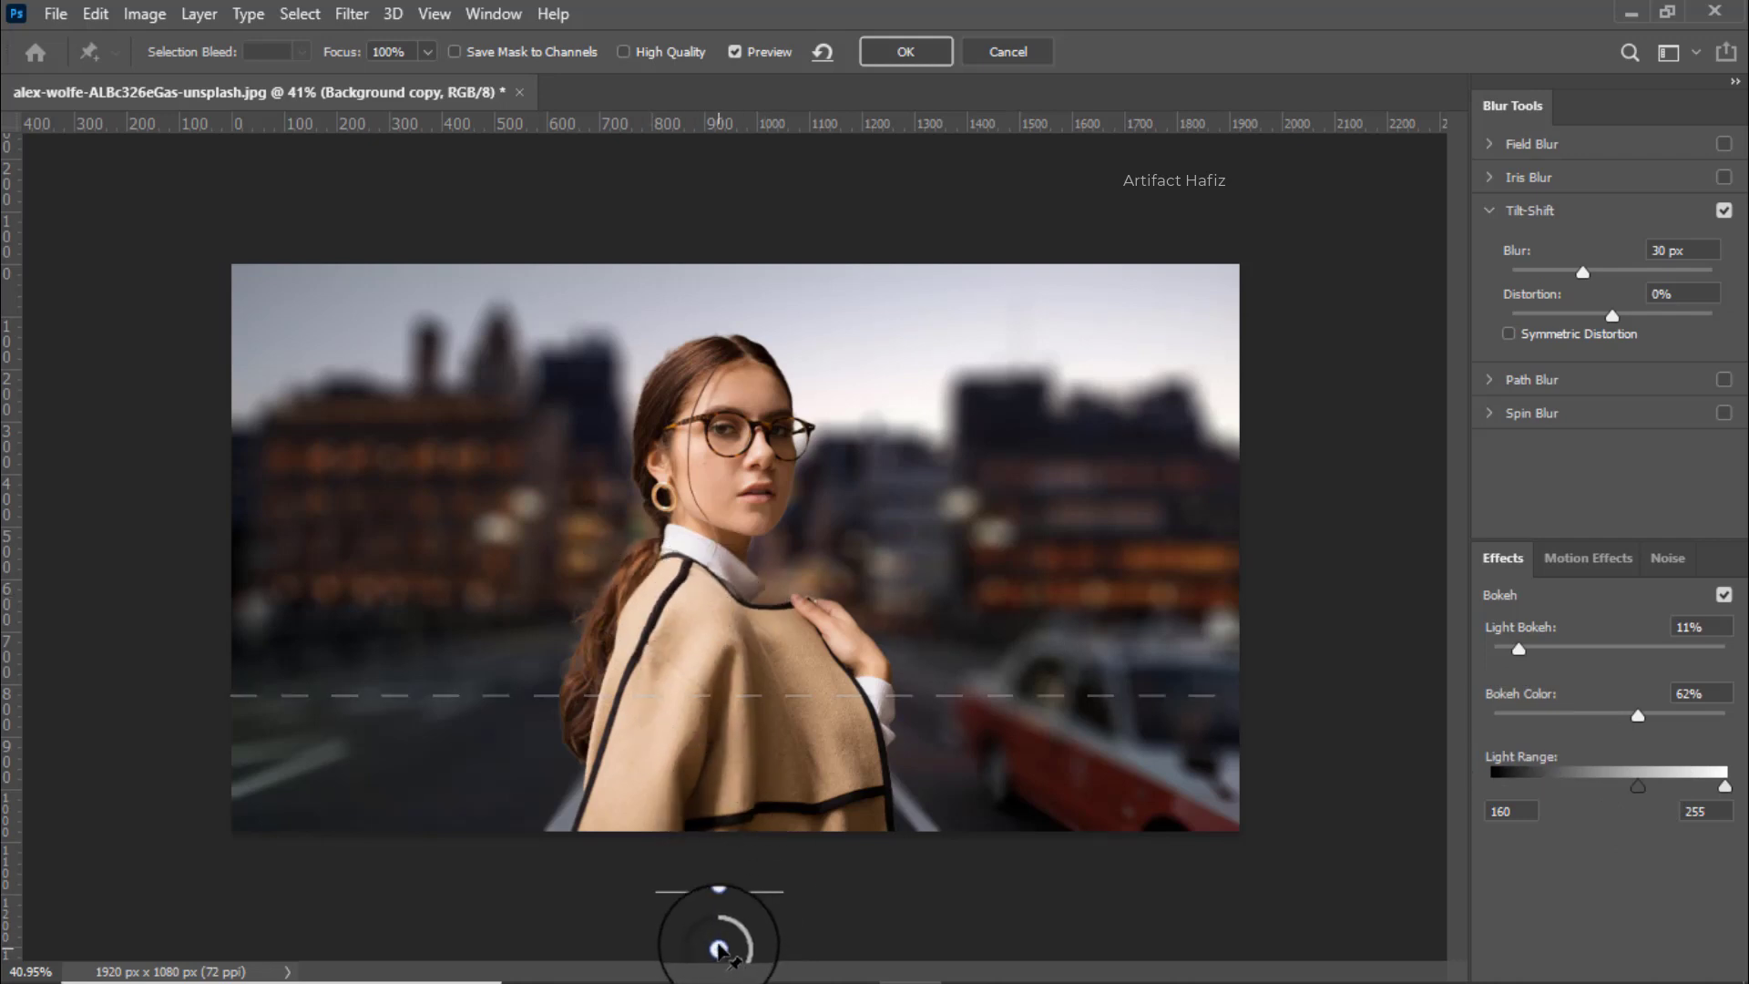
Shift the tilt-shift focus farther below the photo and apply the filter with a 26 px blur
left_click_drag(689, 694, 693, 673)
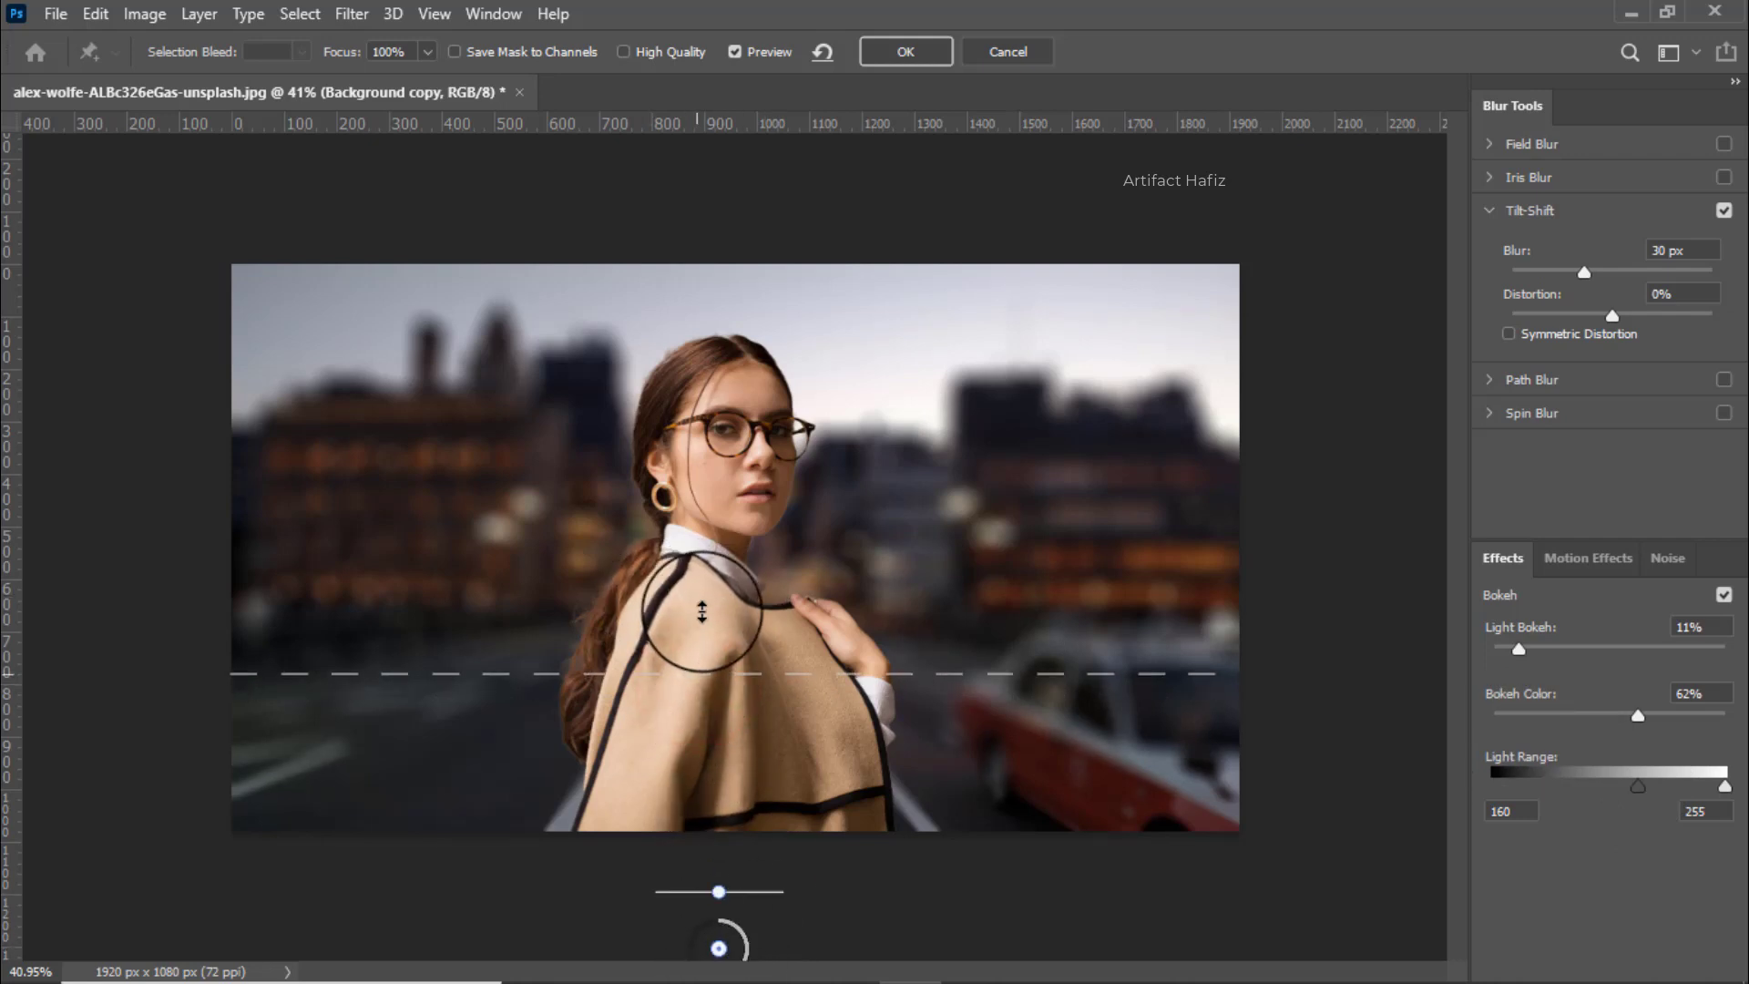
left_click_drag(701, 611, 701, 605)
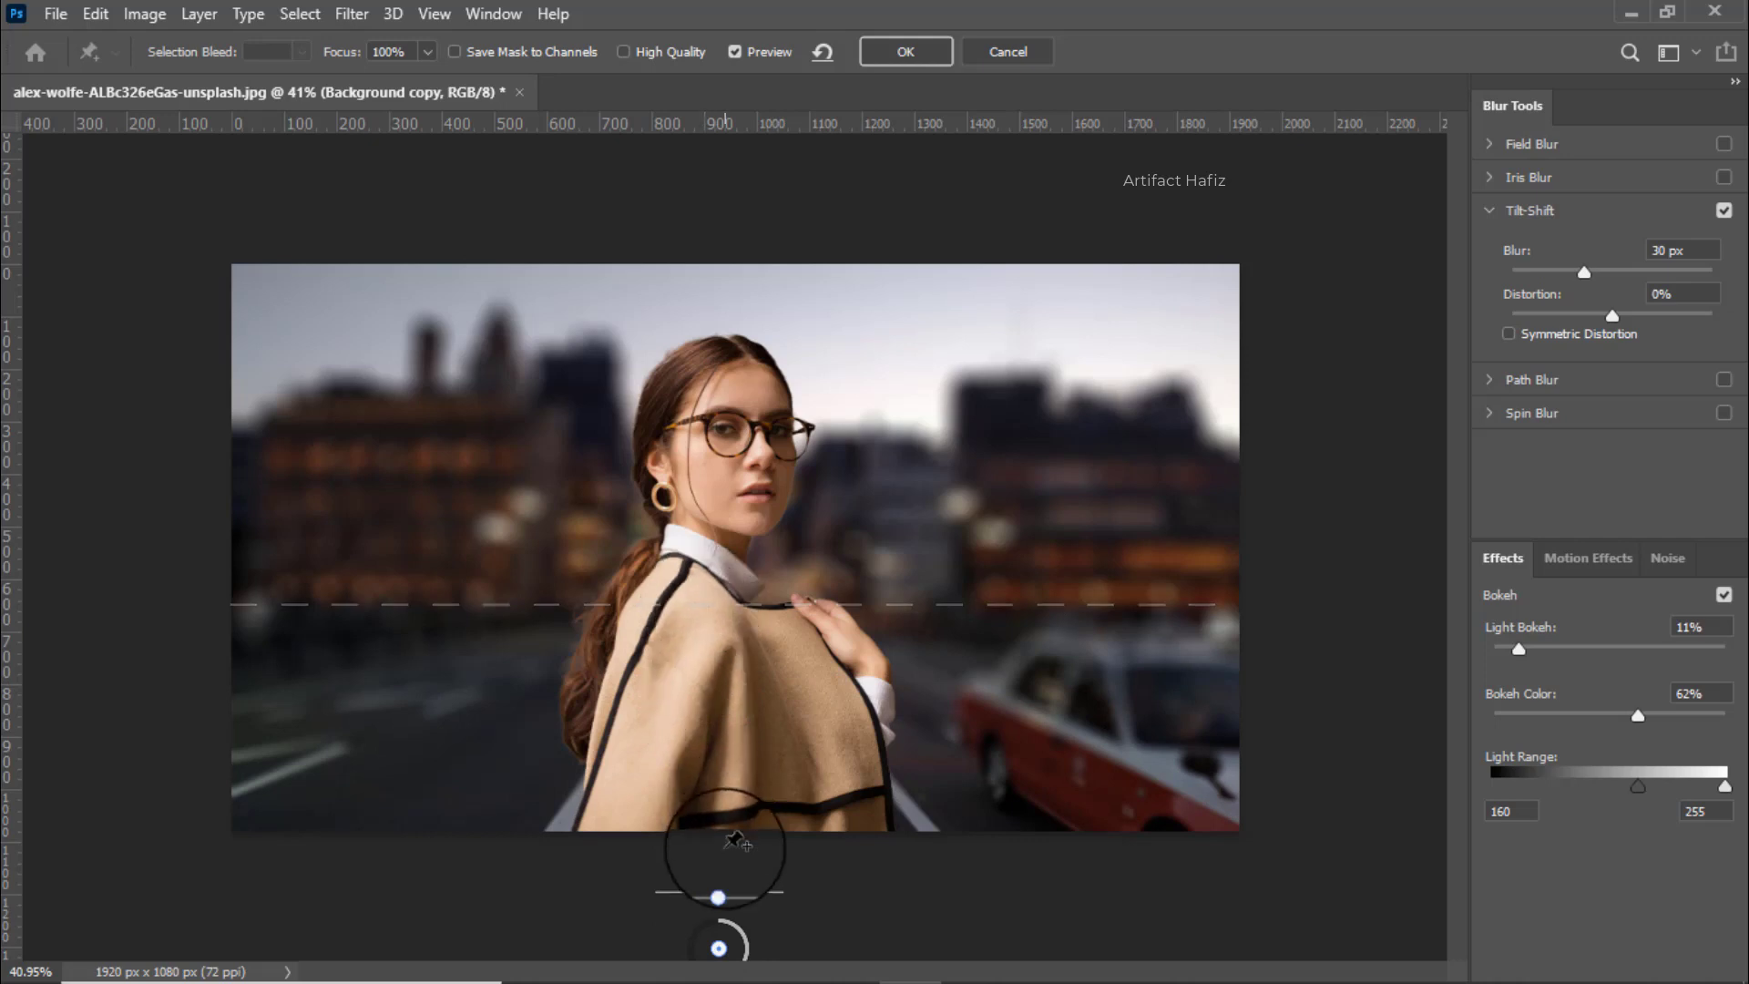
scroll(728, 840, "down", 3)
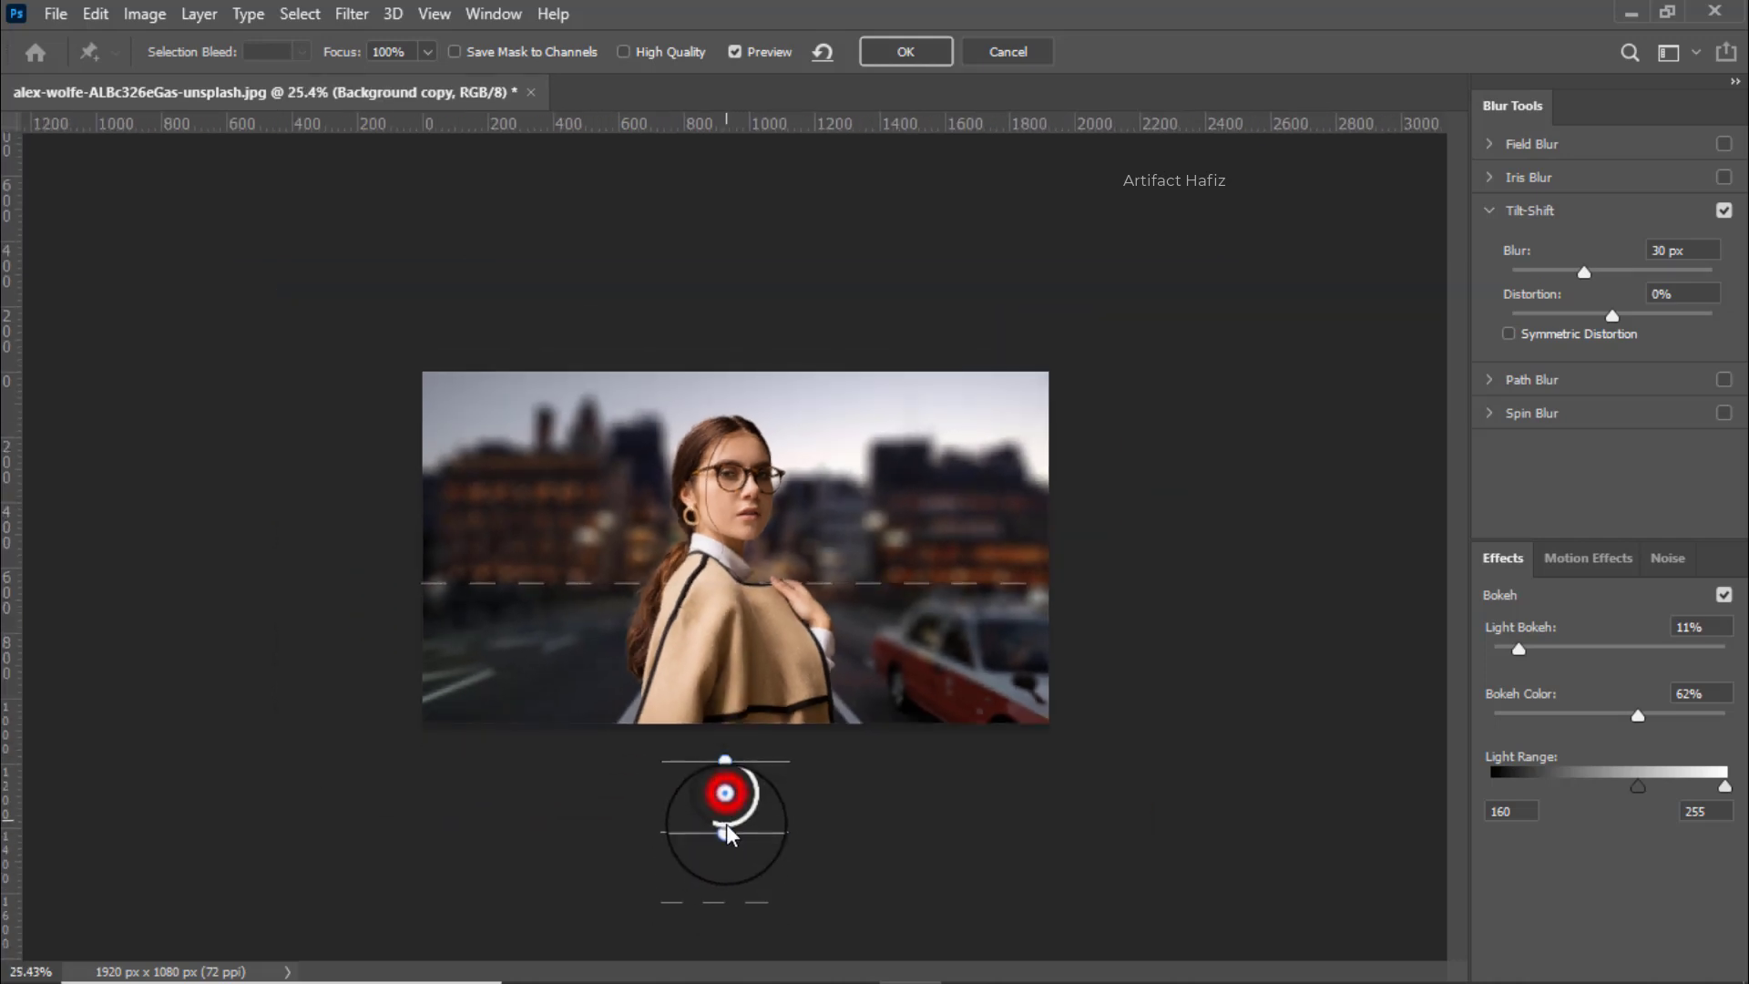
left_click_drag(728, 813, 729, 898)
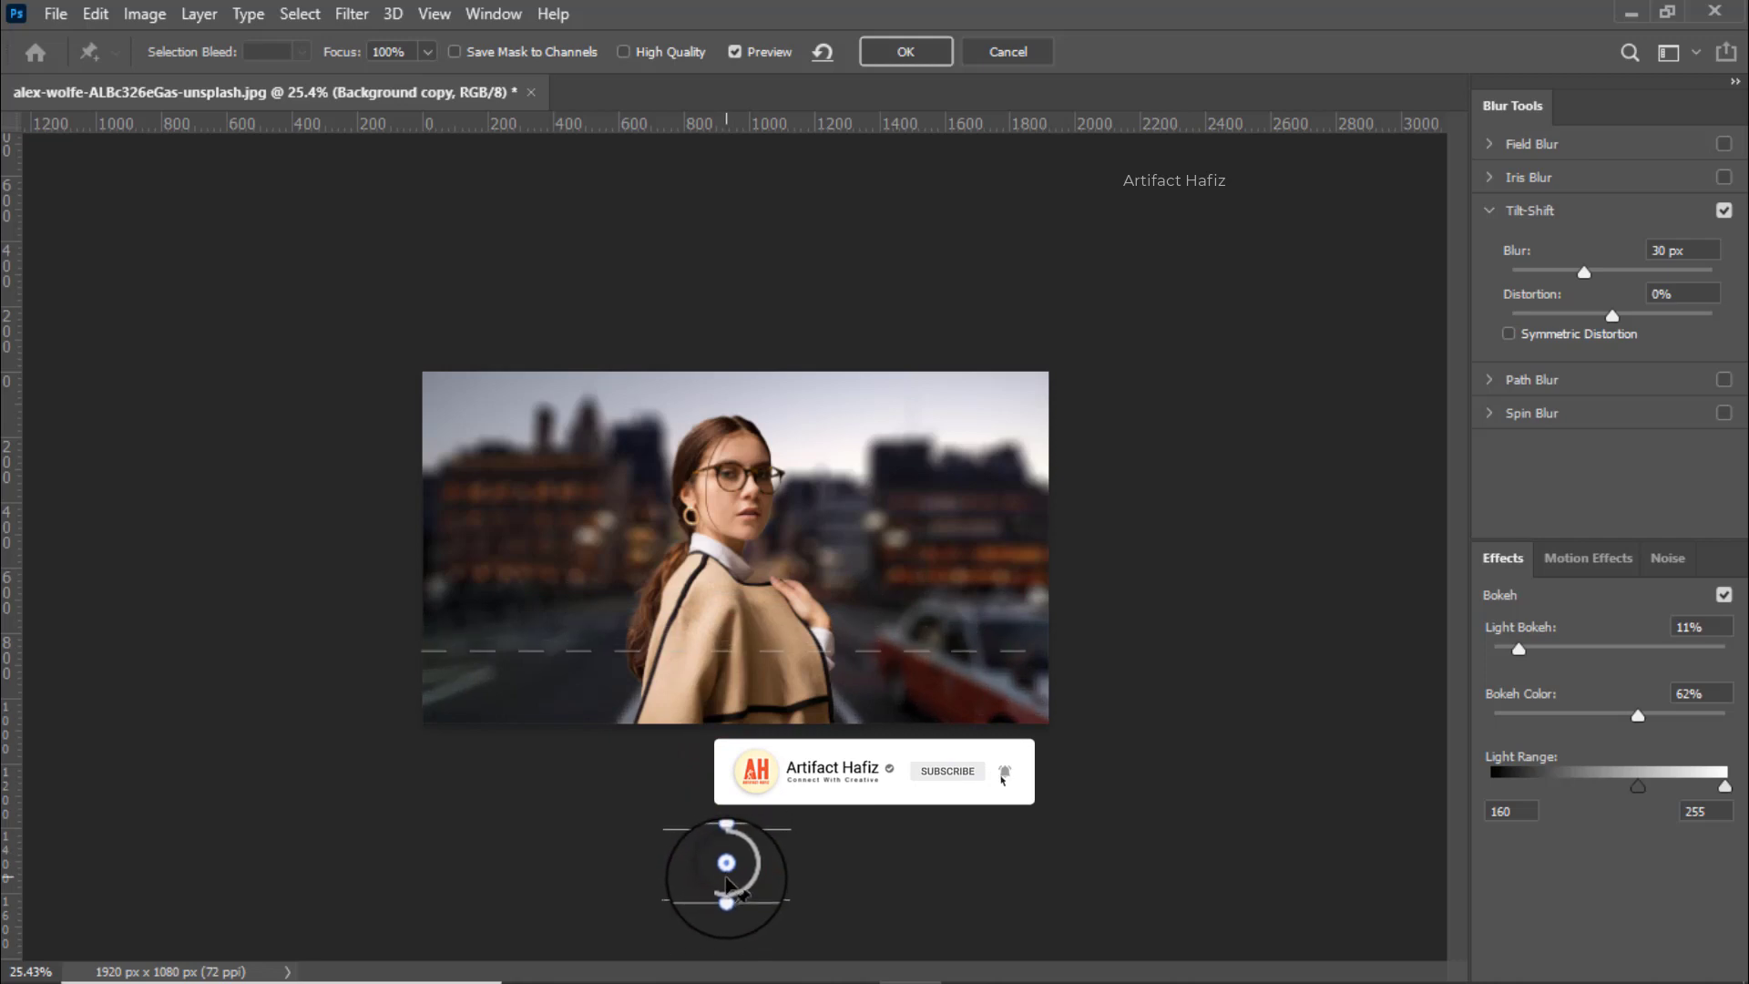
scroll(774, 648, "up", 2)
scroll(774, 649, "up", 1)
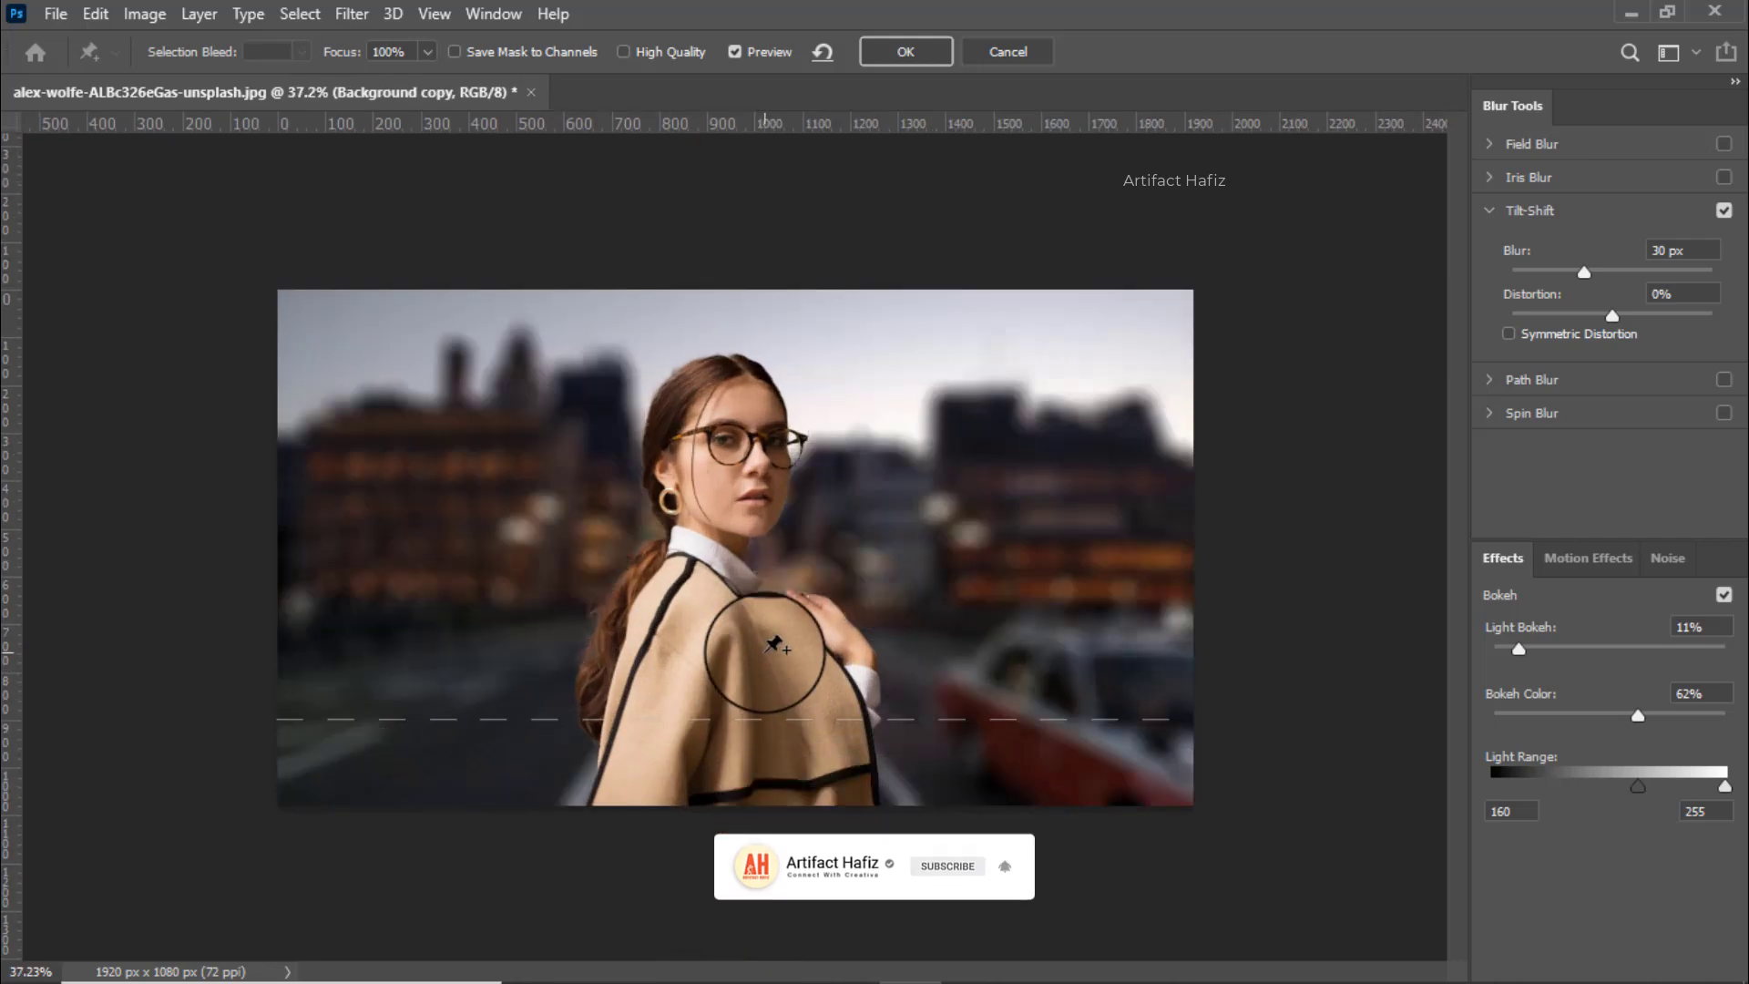
left_click_drag(1570, 266, 1578, 271)
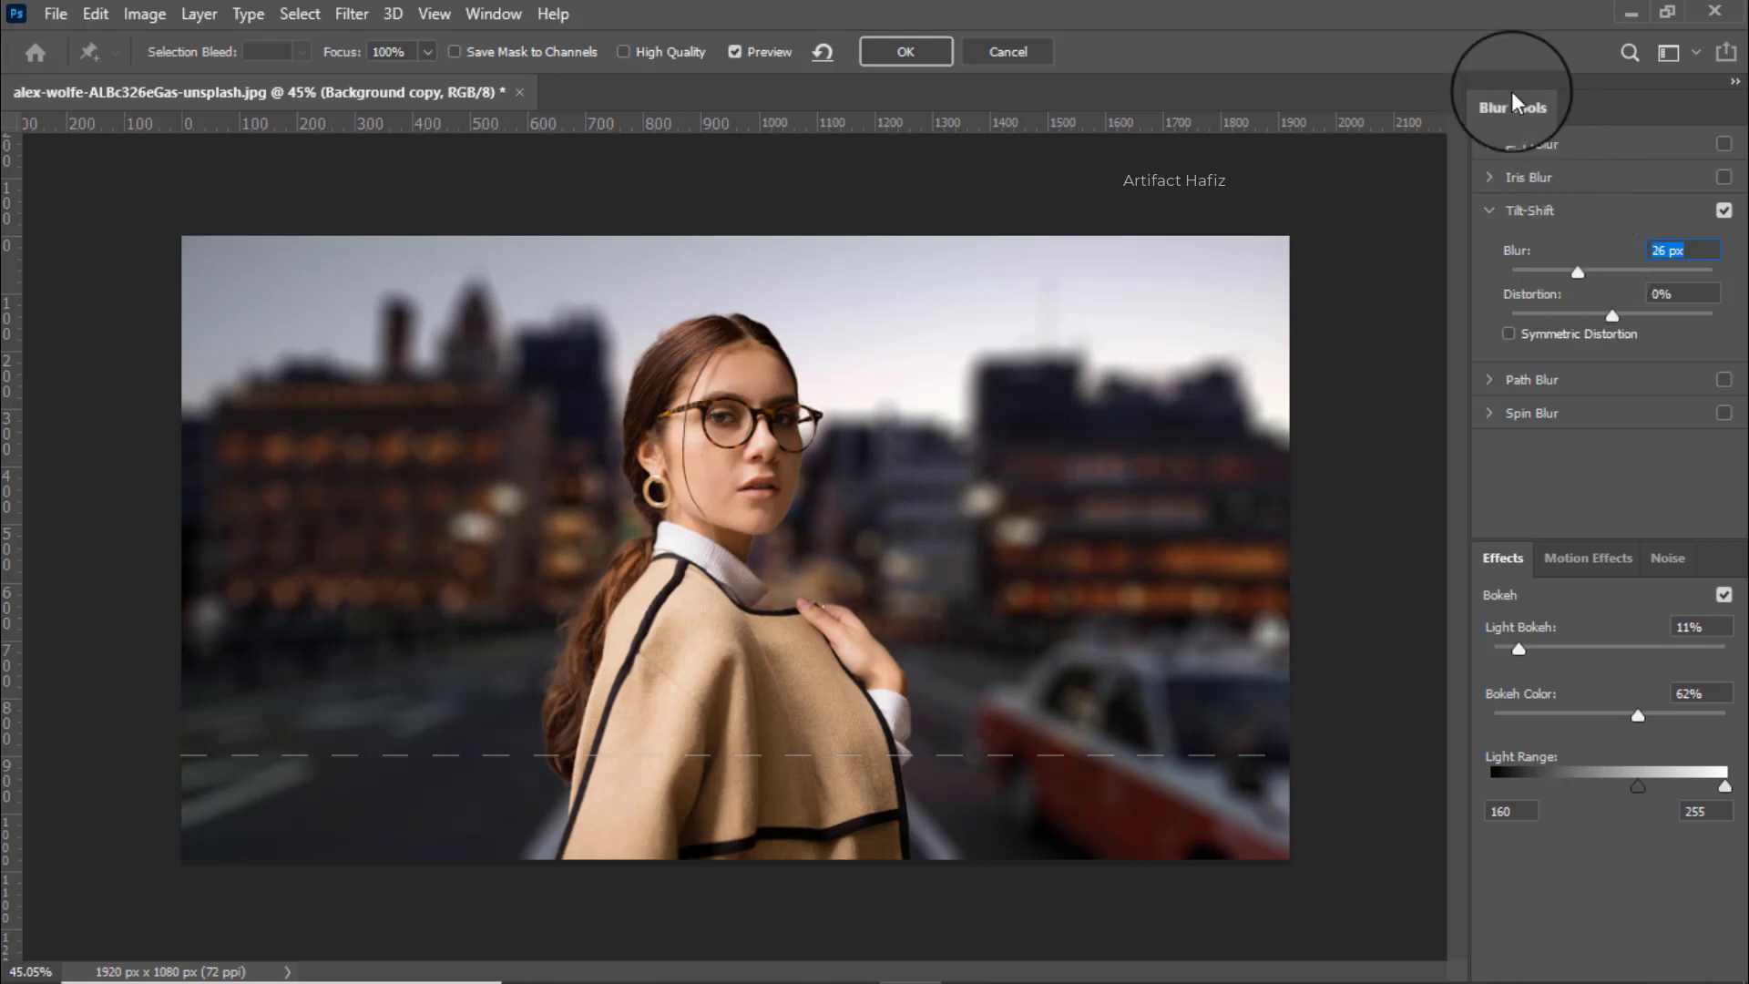
left_click(882, 51)
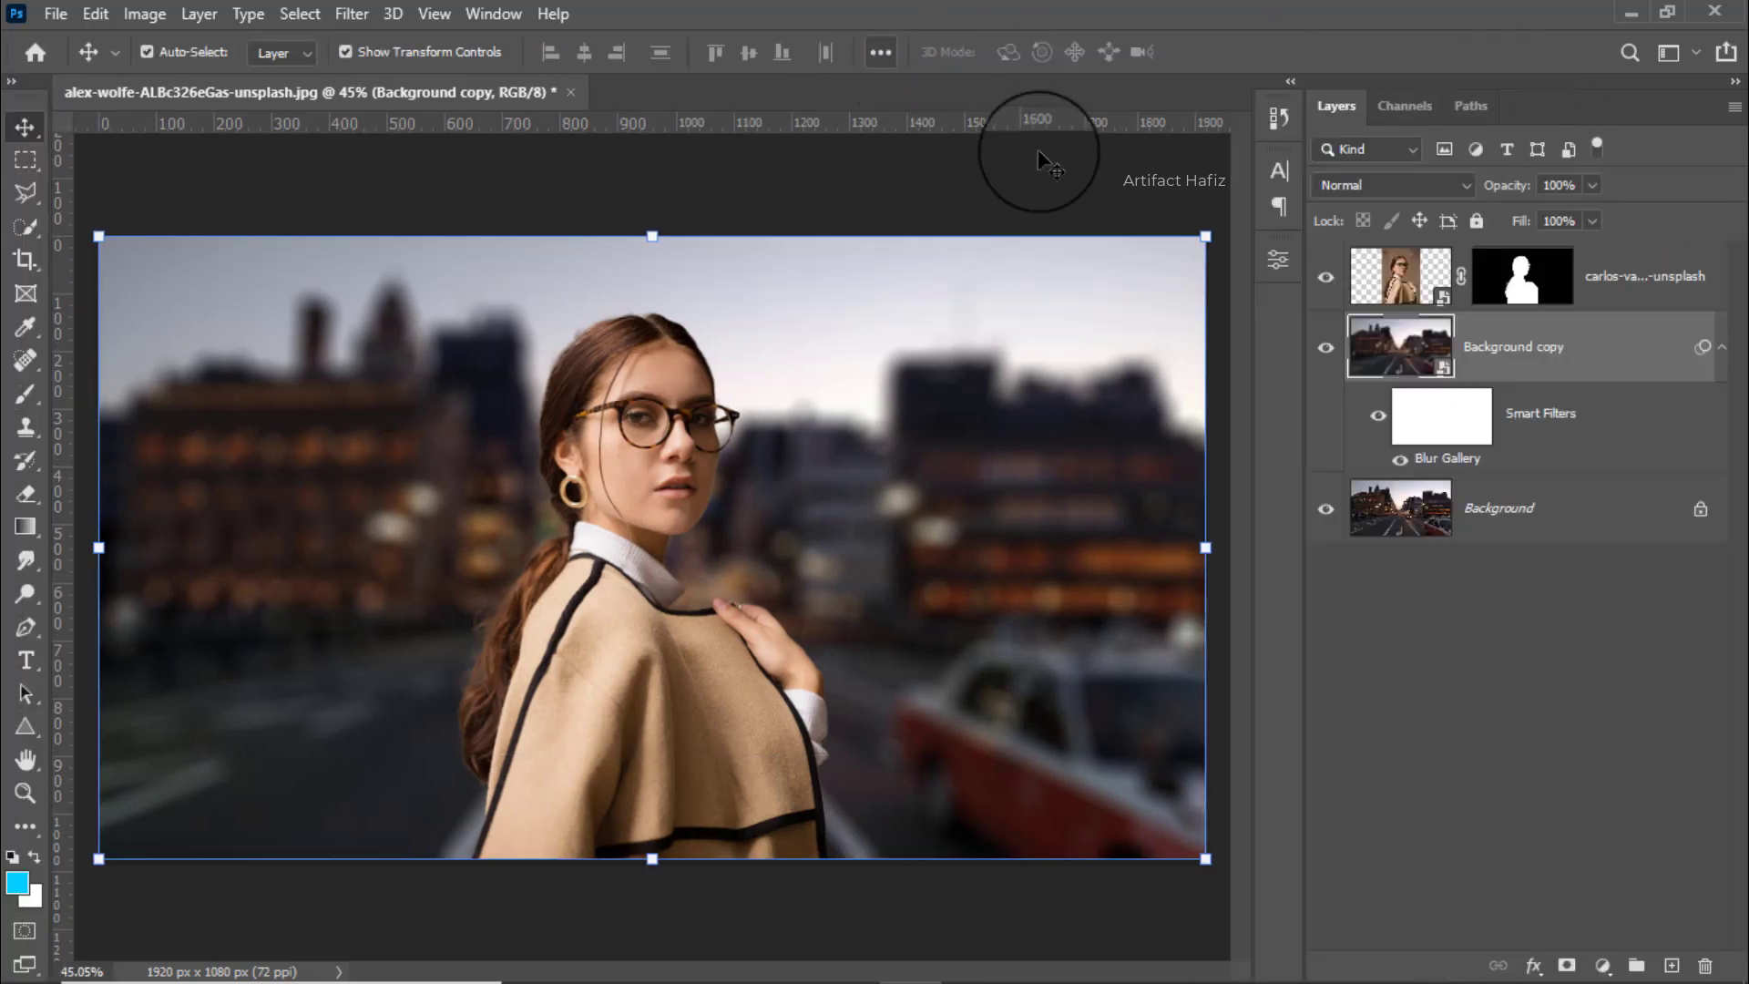
Touch up the hair edge at the top of the head on the portrait's layer mask with a size 9 black brush
left_click(1519, 266)
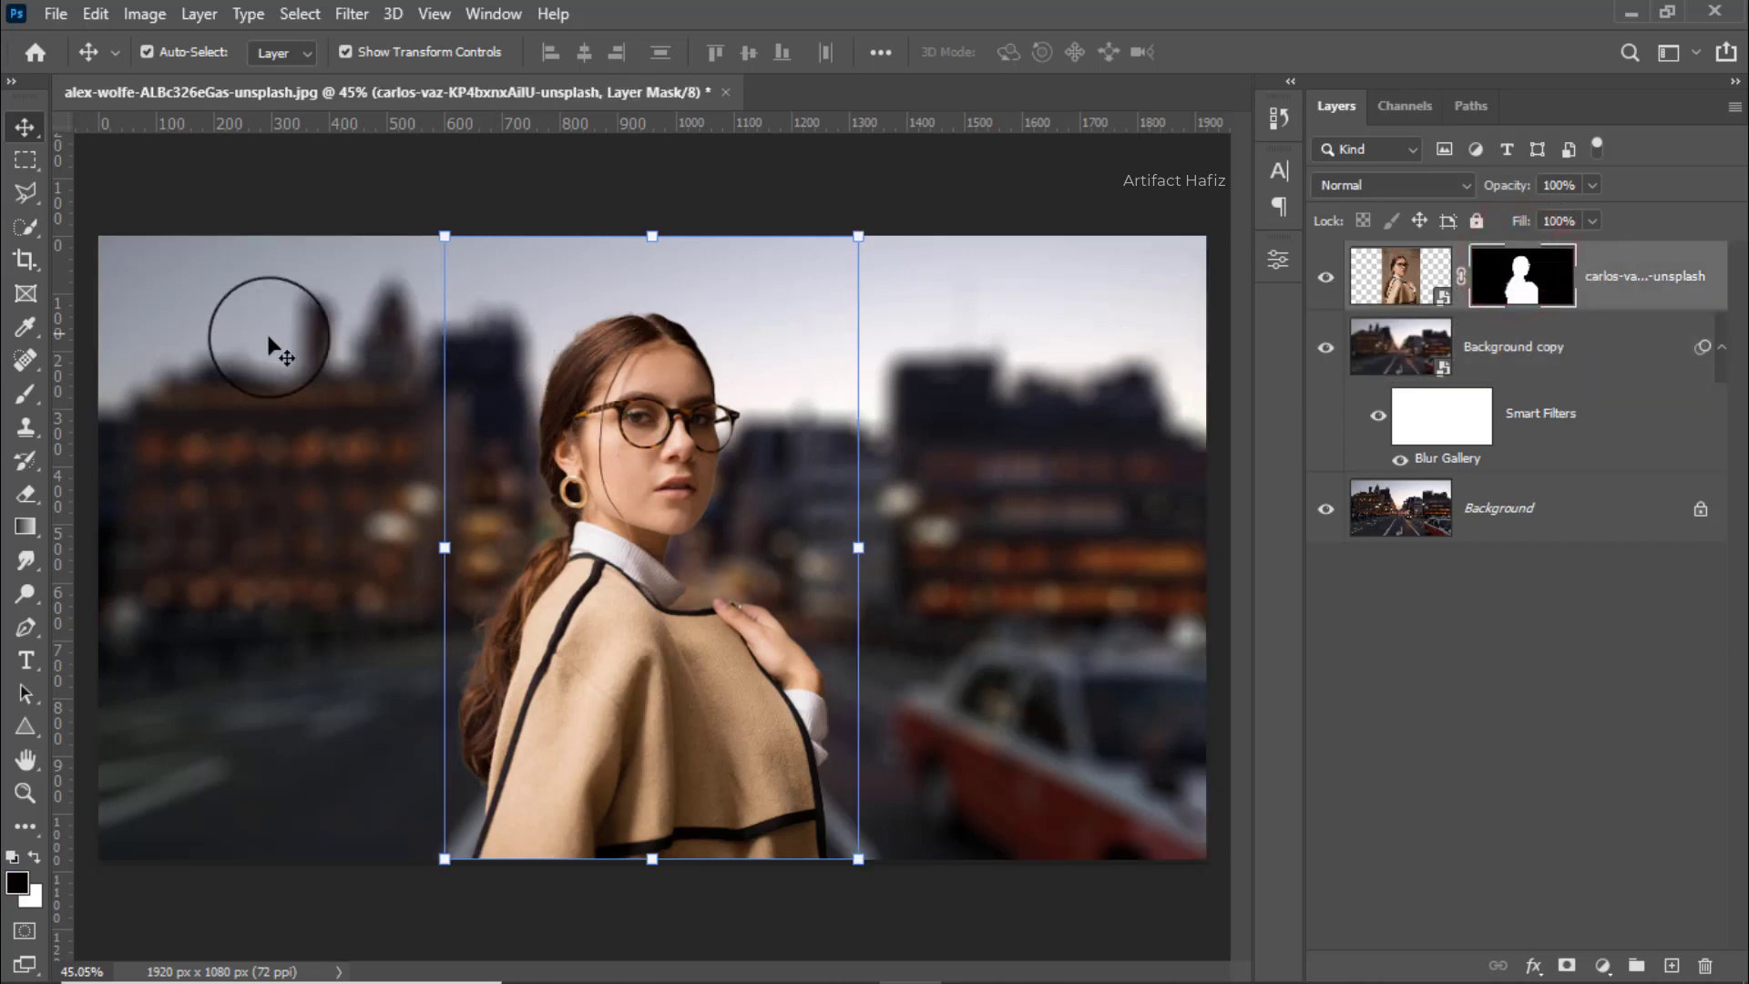
left_click(26, 393)
scroll(566, 332, "up", 5)
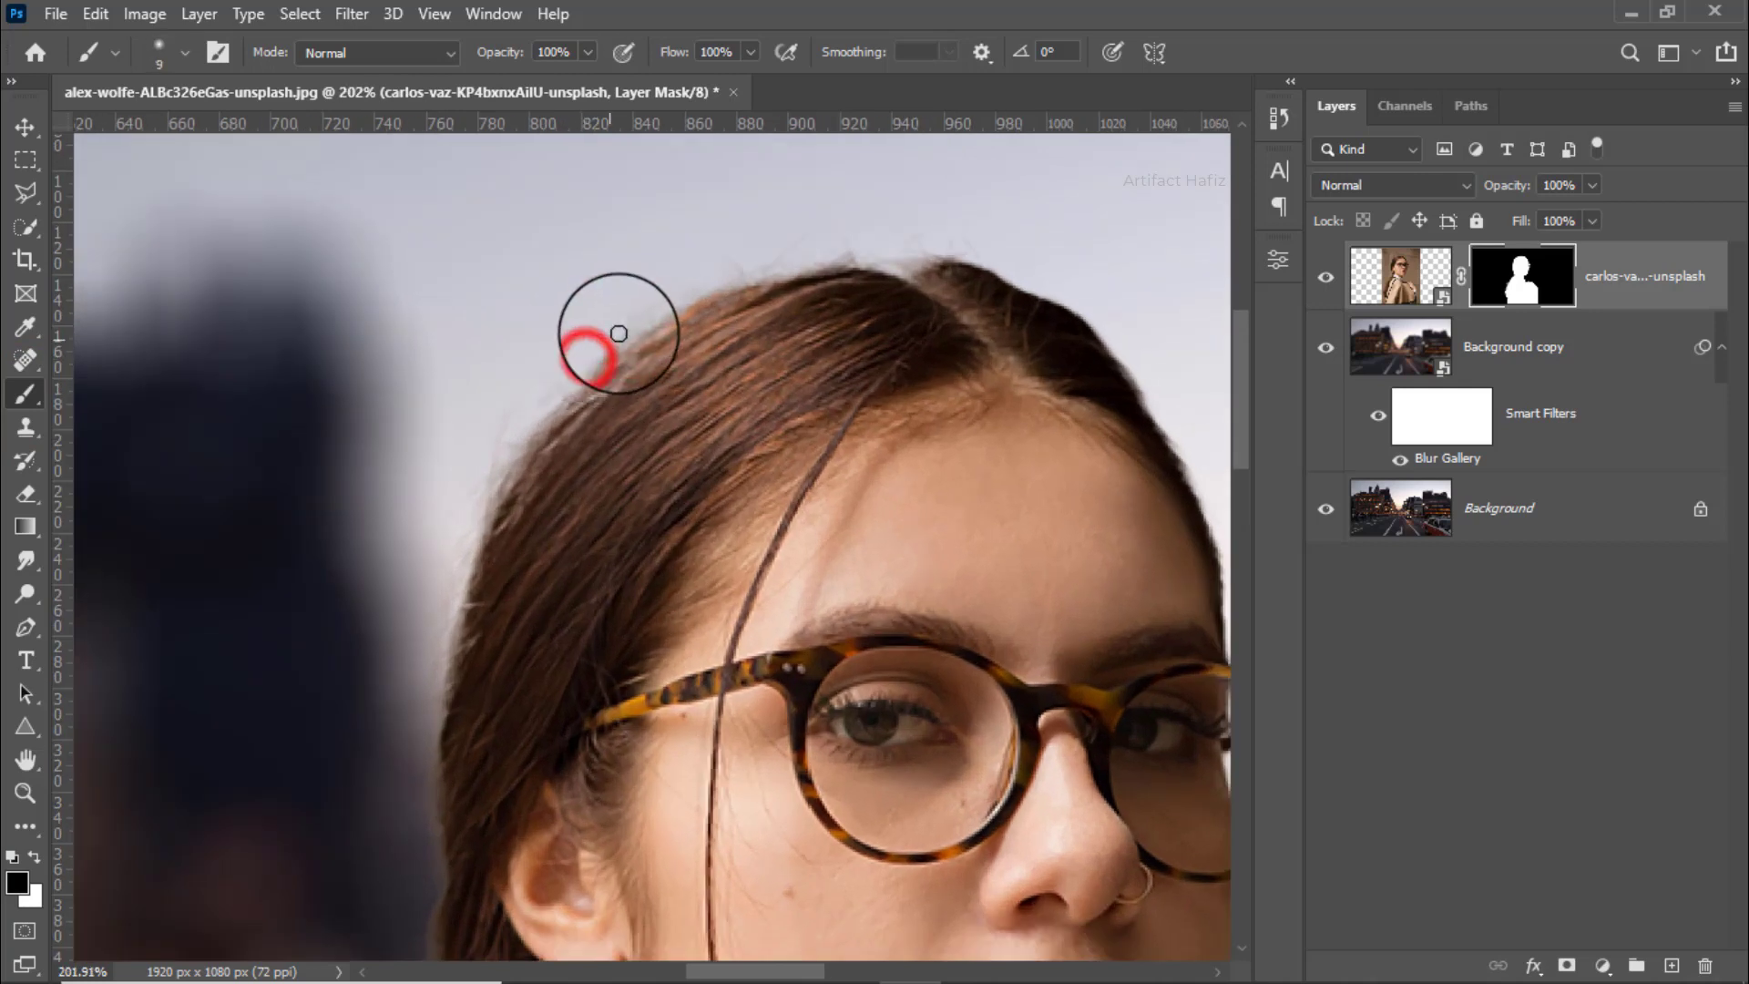
scroll(679, 305, "down", 6)
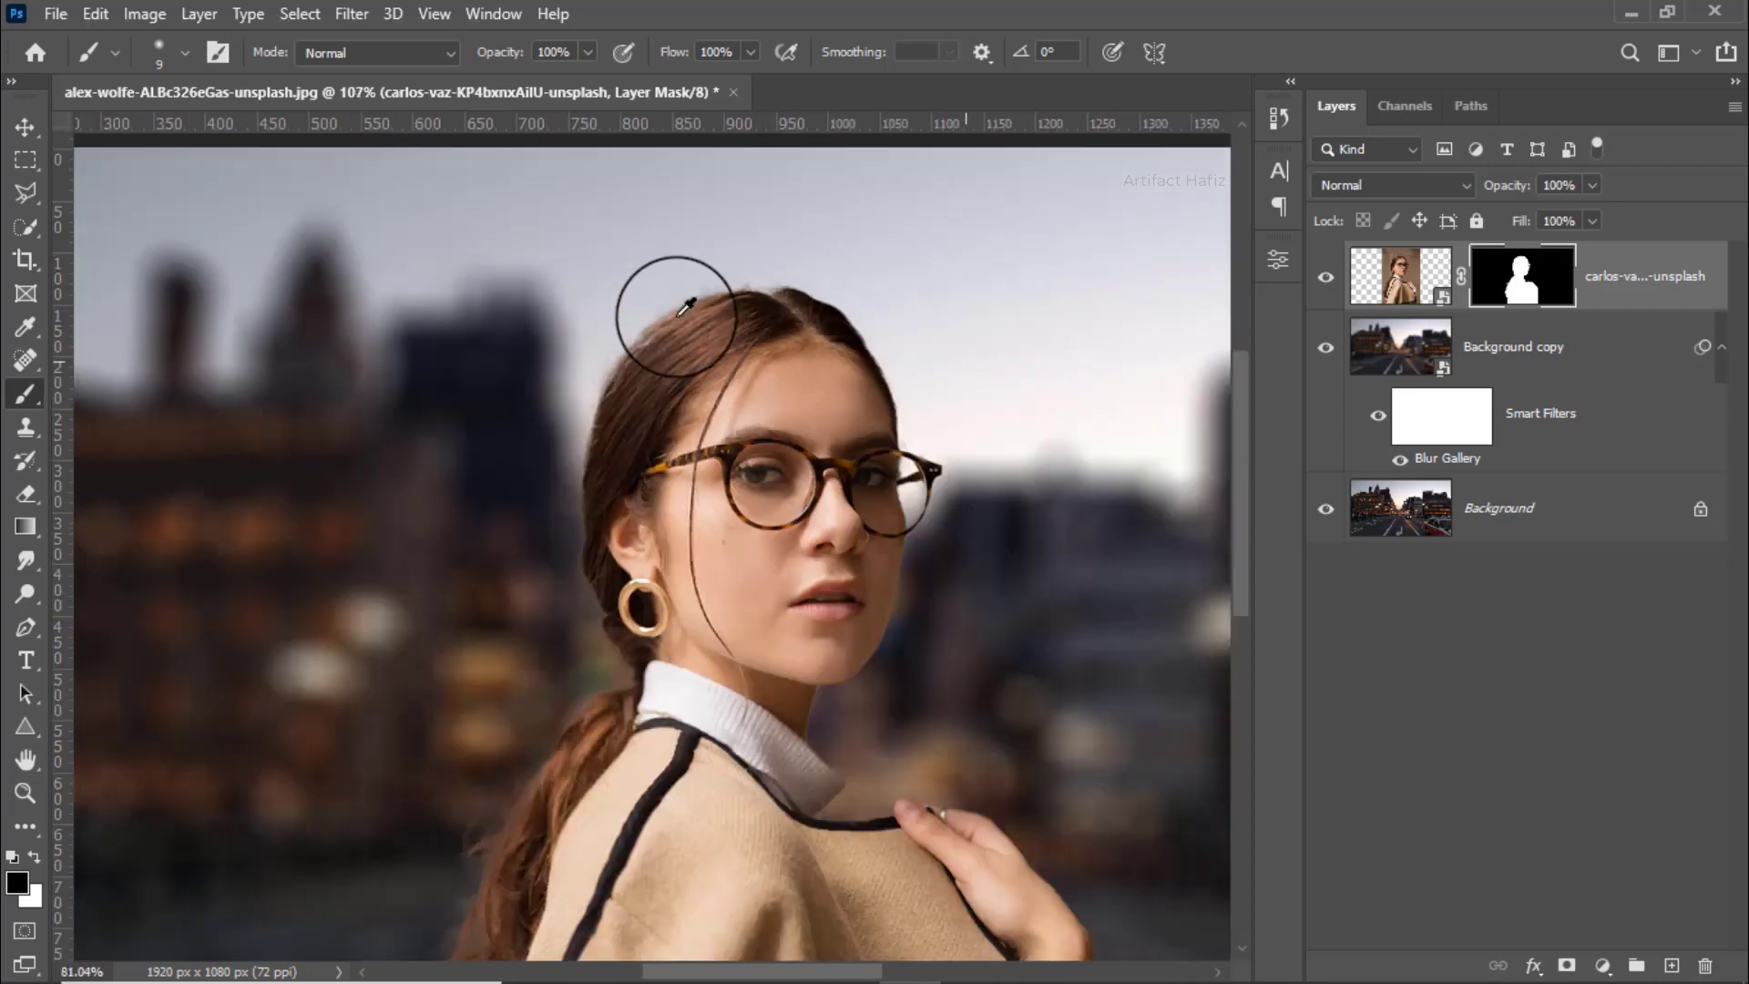
scroll(707, 353, "up", 1)
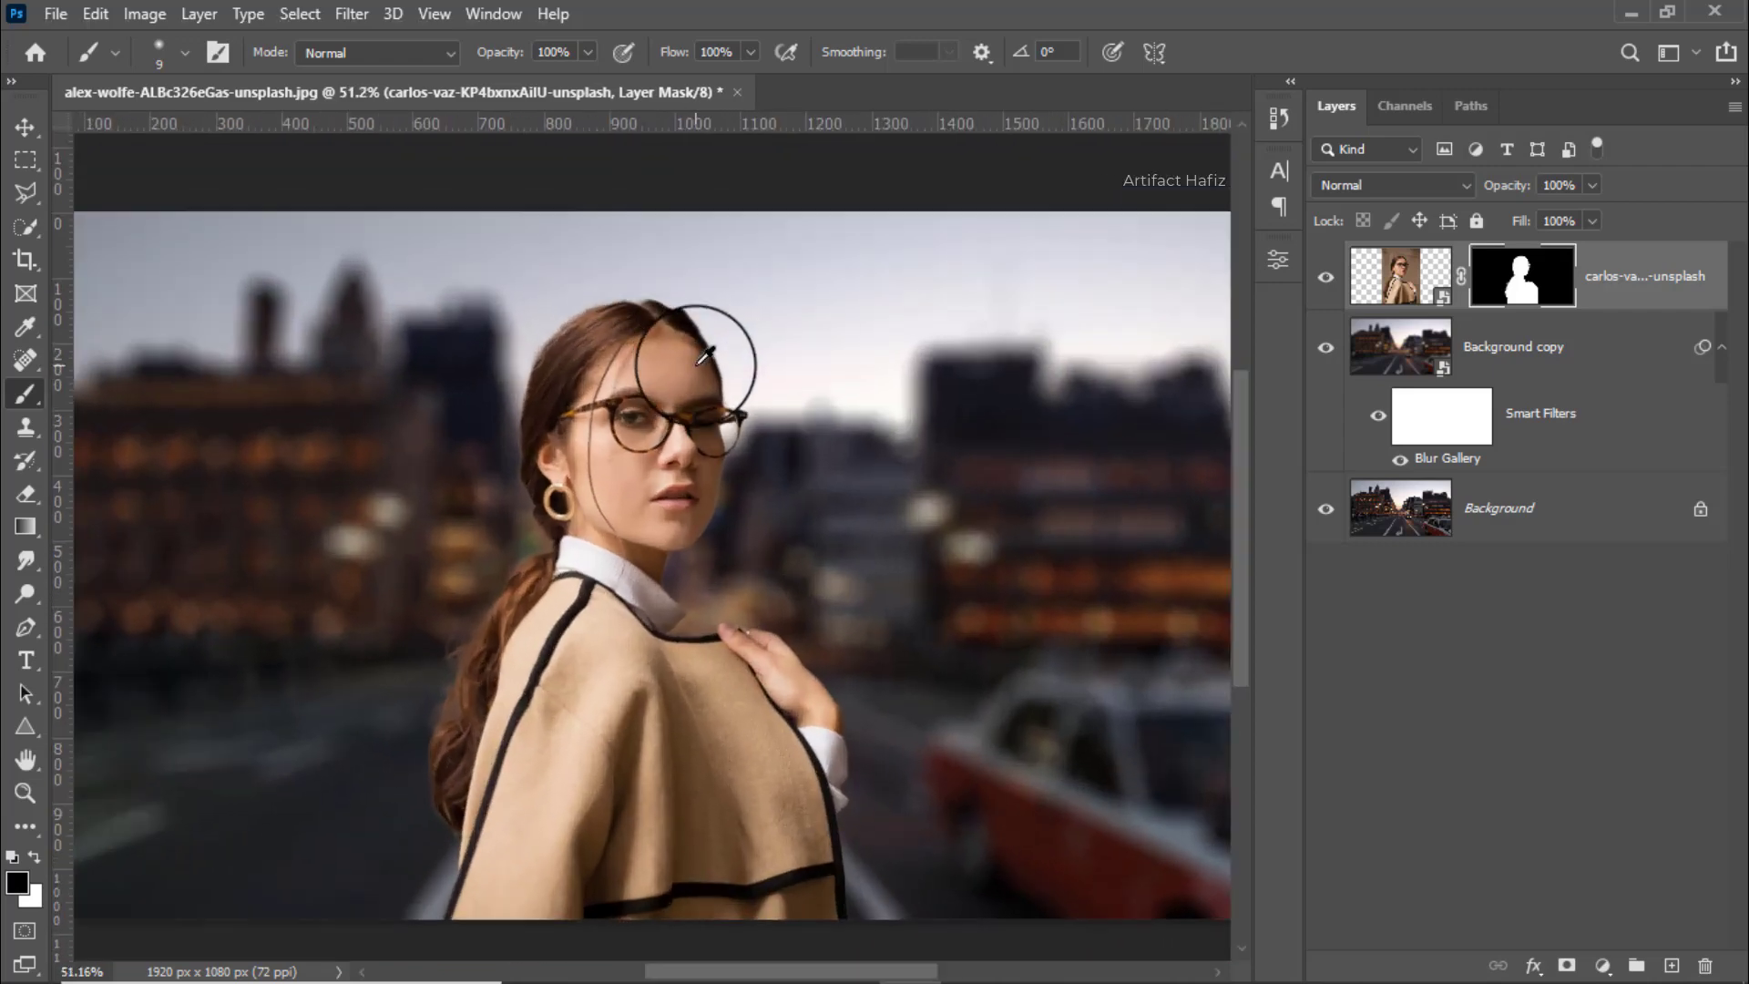
Add an Exposure adjustment layer above the portrait layer and clip it to the portrait
left_click(1400, 277)
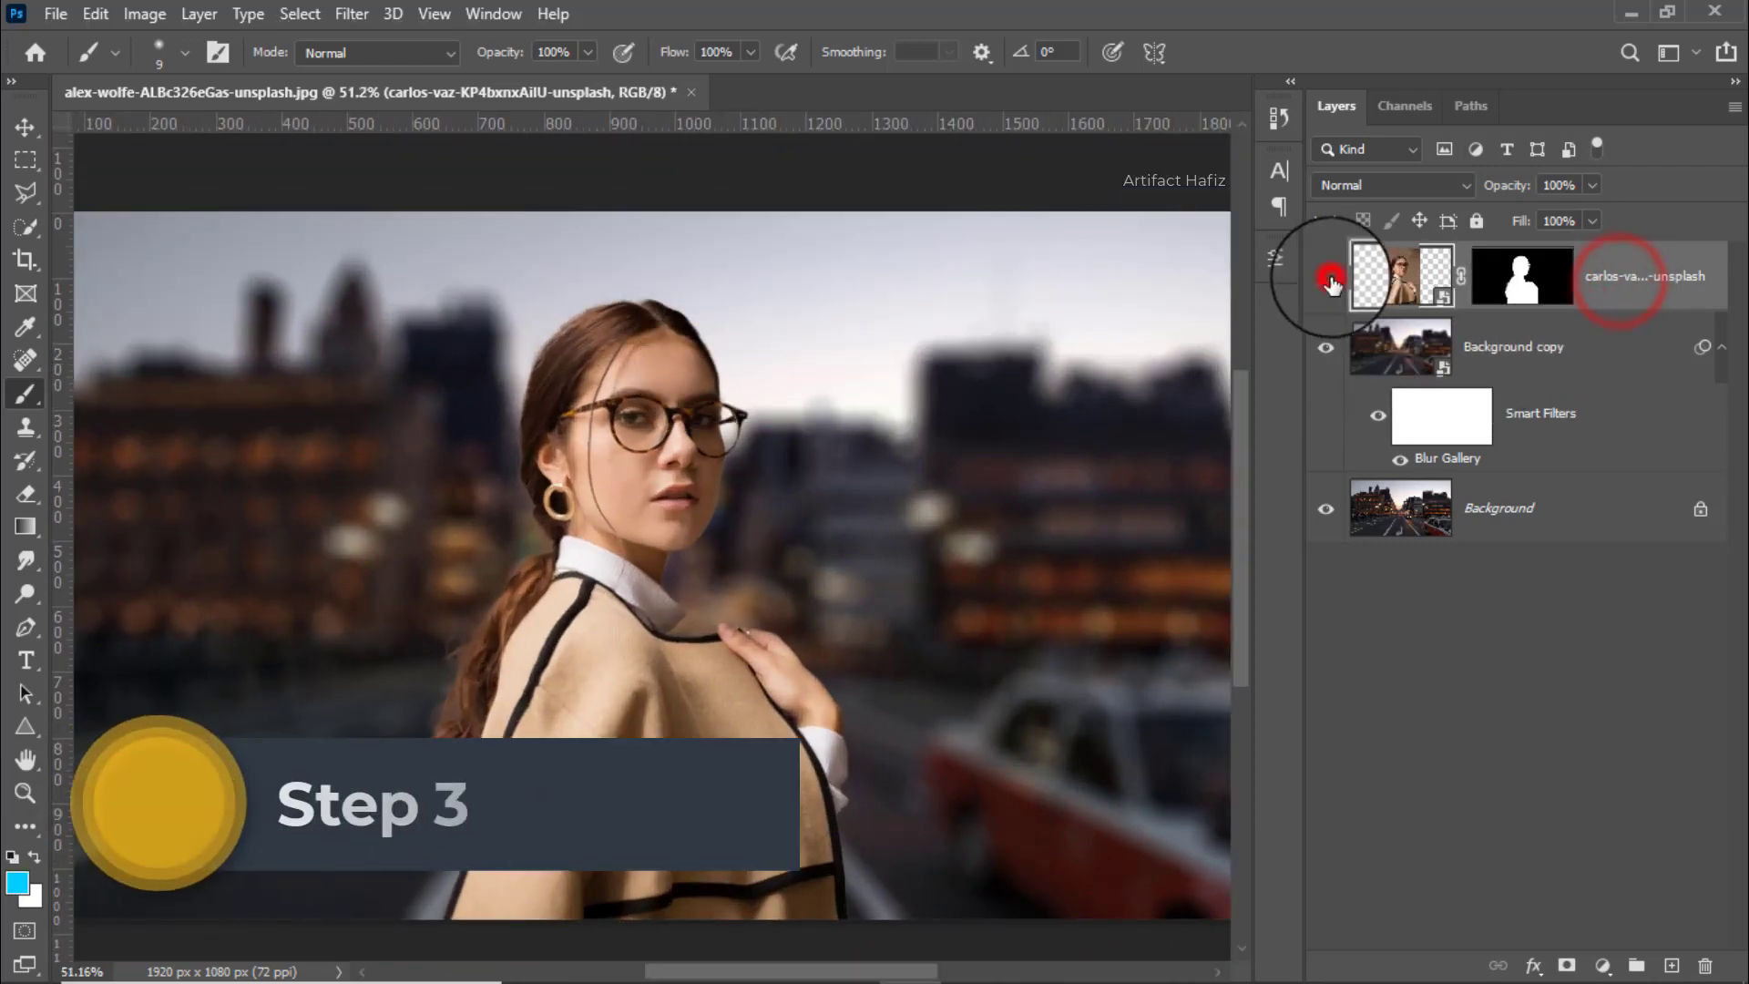
left_click(1326, 277)
left_click(1327, 277)
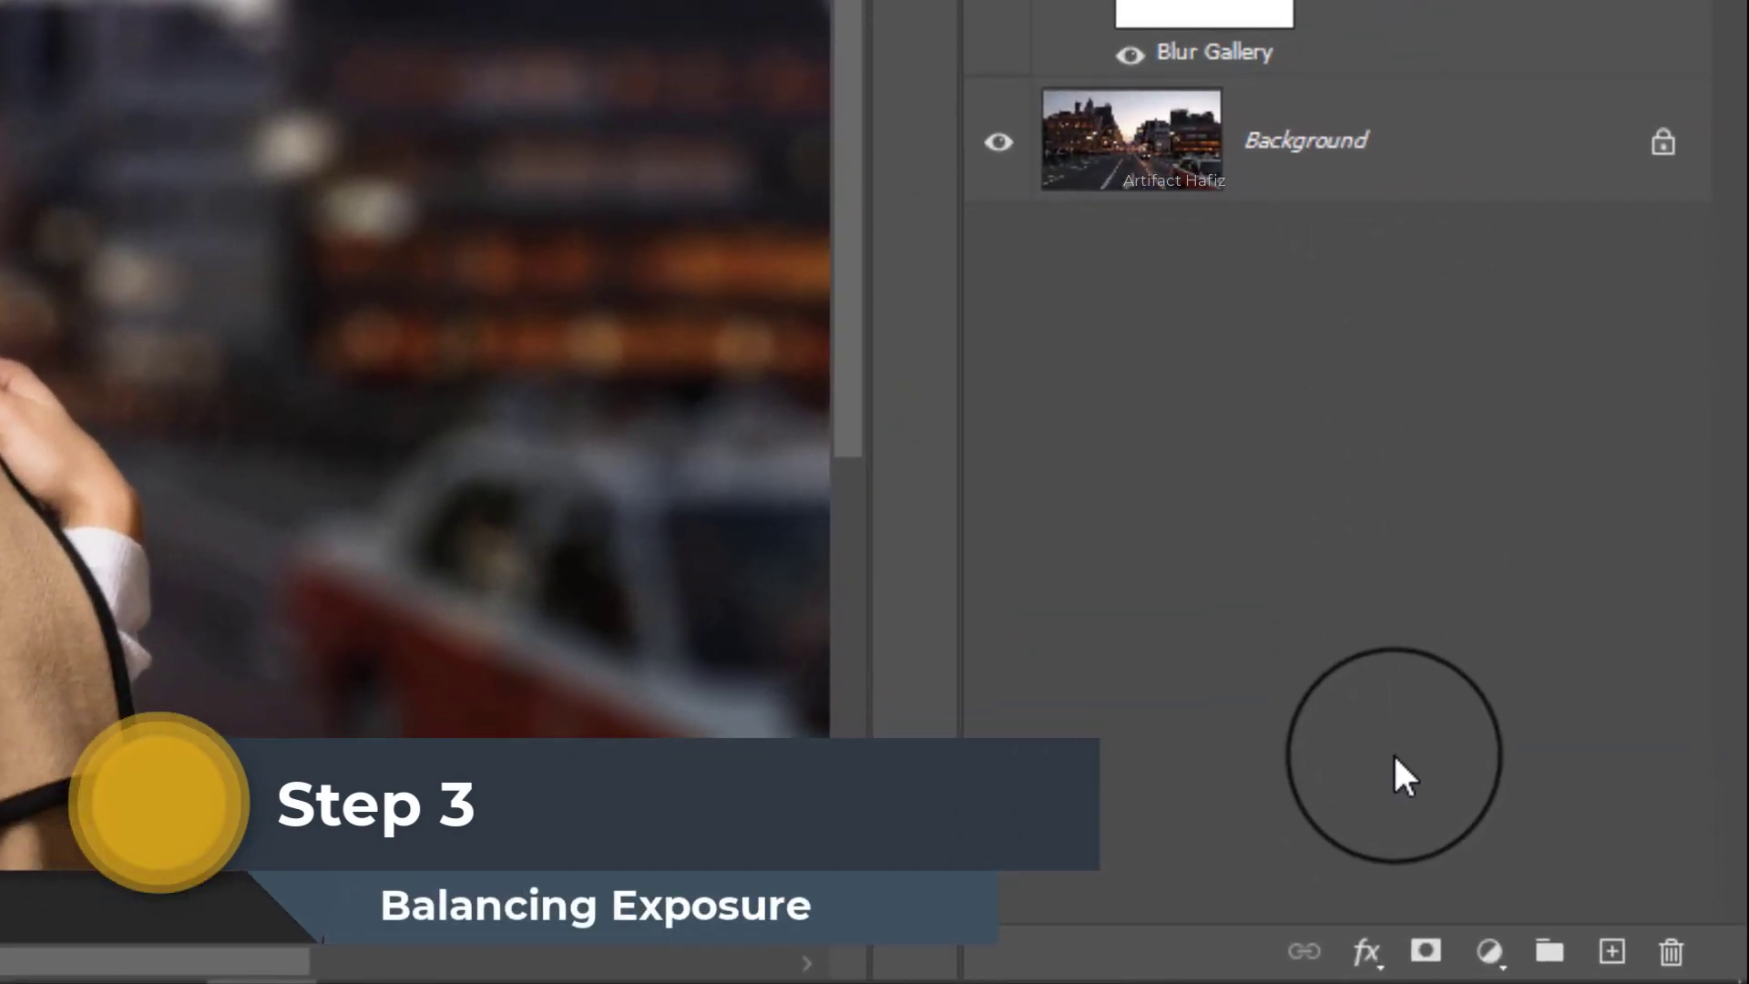
left_click(1489, 951)
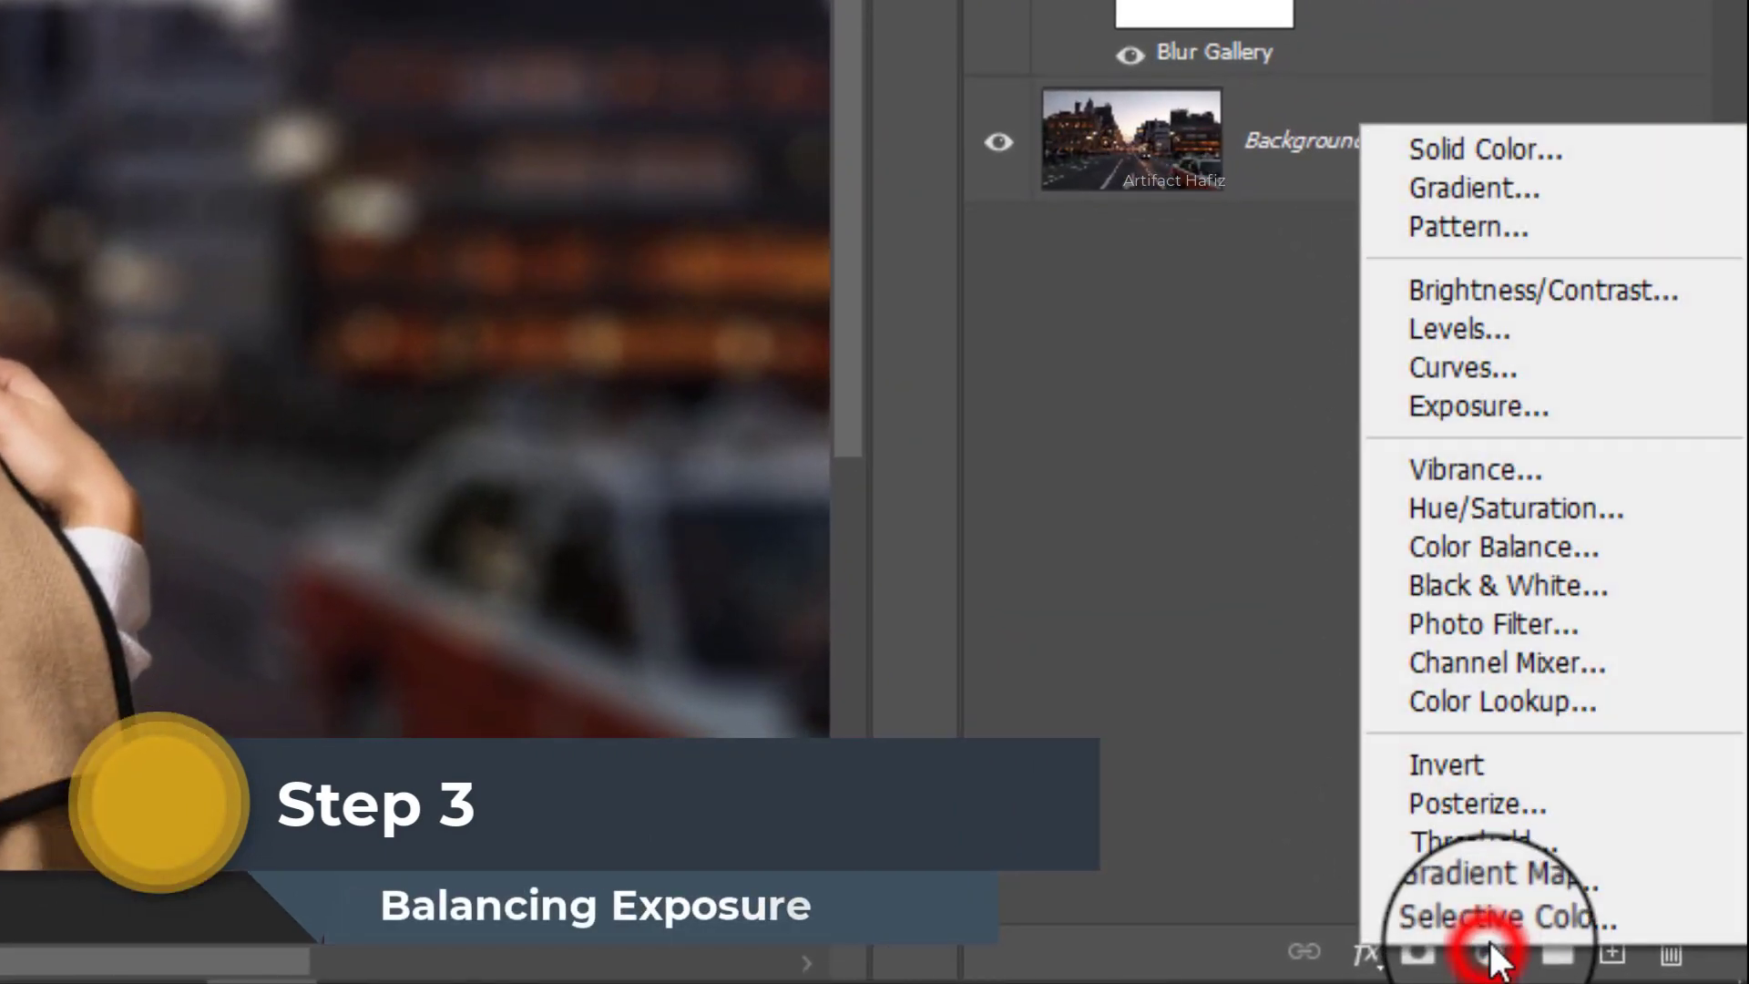
left_click(1475, 406)
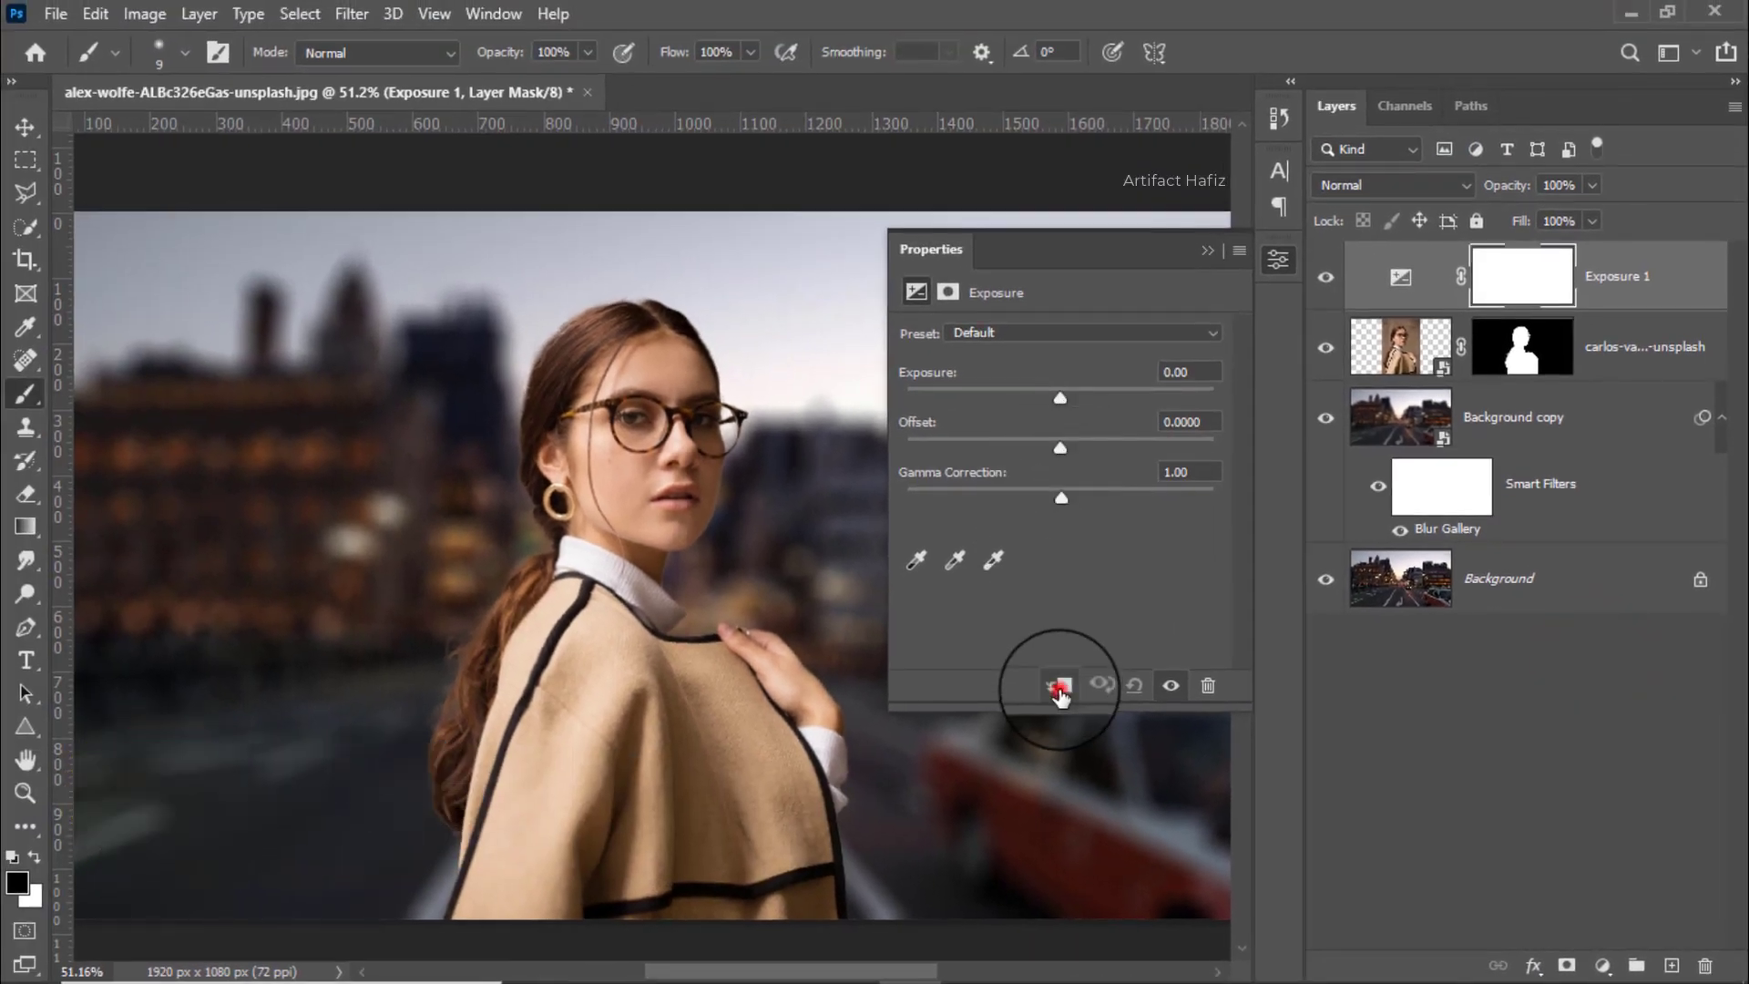
left_click(1058, 689)
Darken the portrait with an exposure of -2.22 and gamma correction of 1.06, and compare it with the adjustment hidden and shown
mouse_move(1051, 387)
left_mouse_down()
mouse_move(995, 386)
mouse_move(1047, 390)
mouse_move(993, 397)
mouse_move(1009, 397)
left_mouse_up()
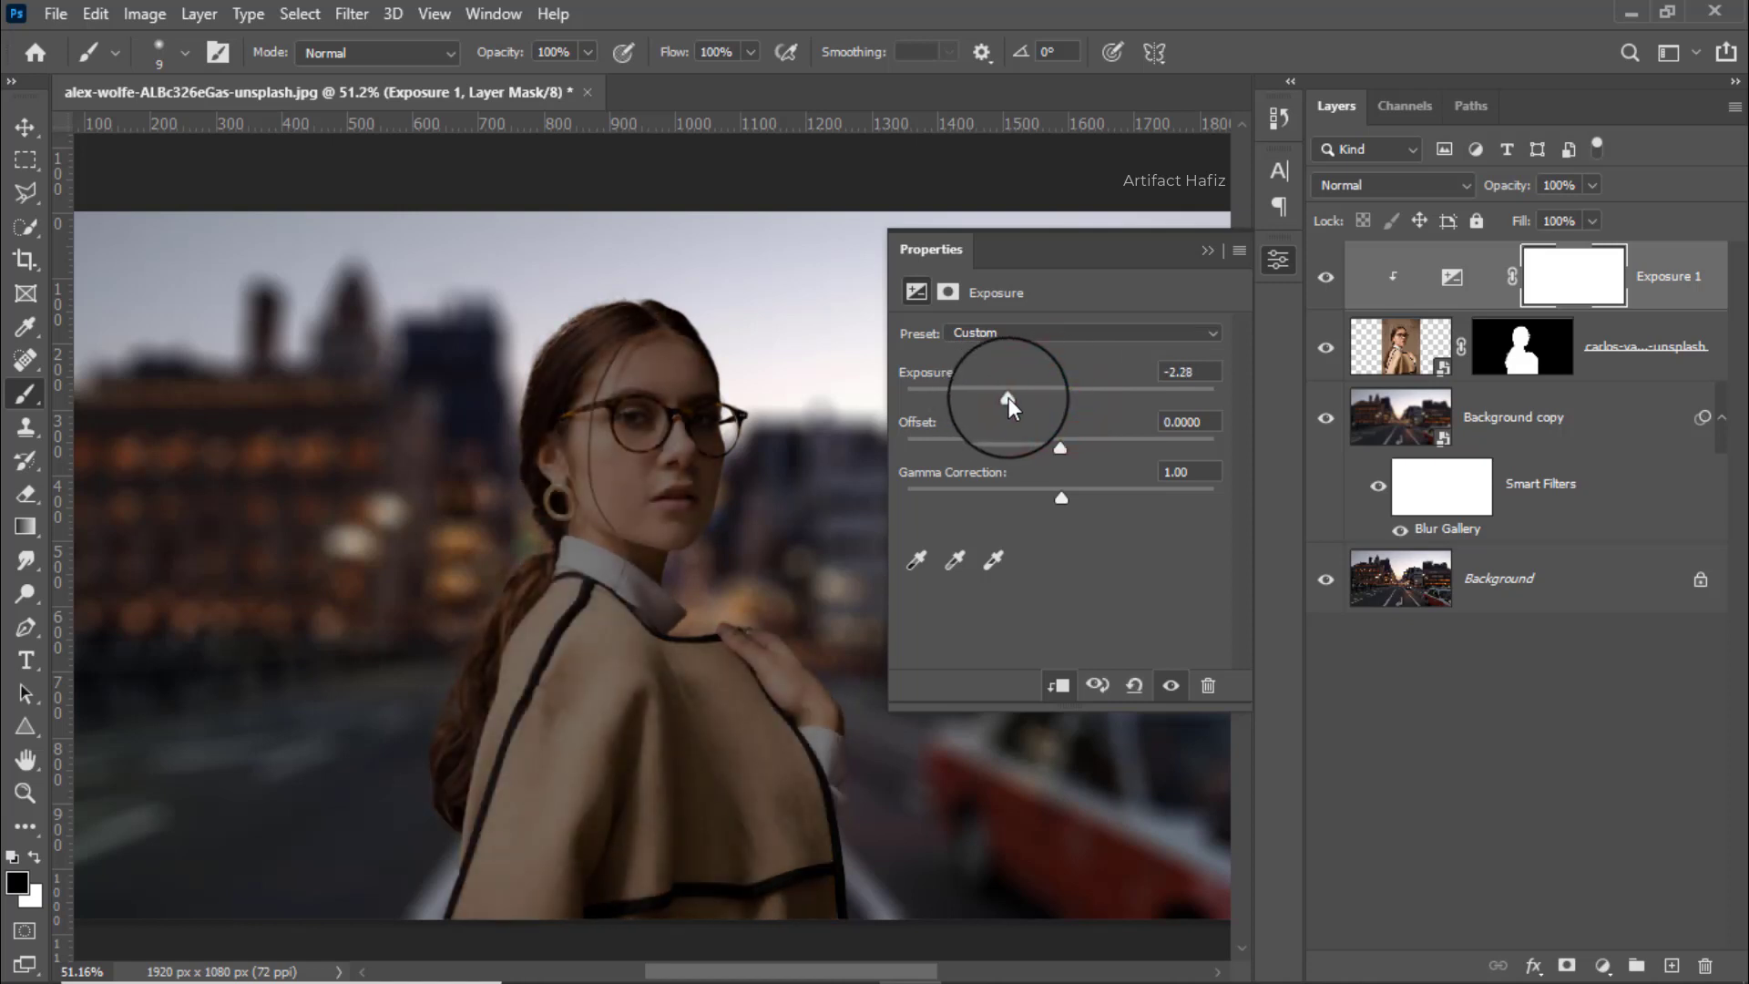
mouse_move(1061, 498)
left_mouse_down()
mouse_move(1122, 497)
mouse_move(1053, 499)
mouse_move(1078, 441)
mouse_move(1060, 450)
left_mouse_up()
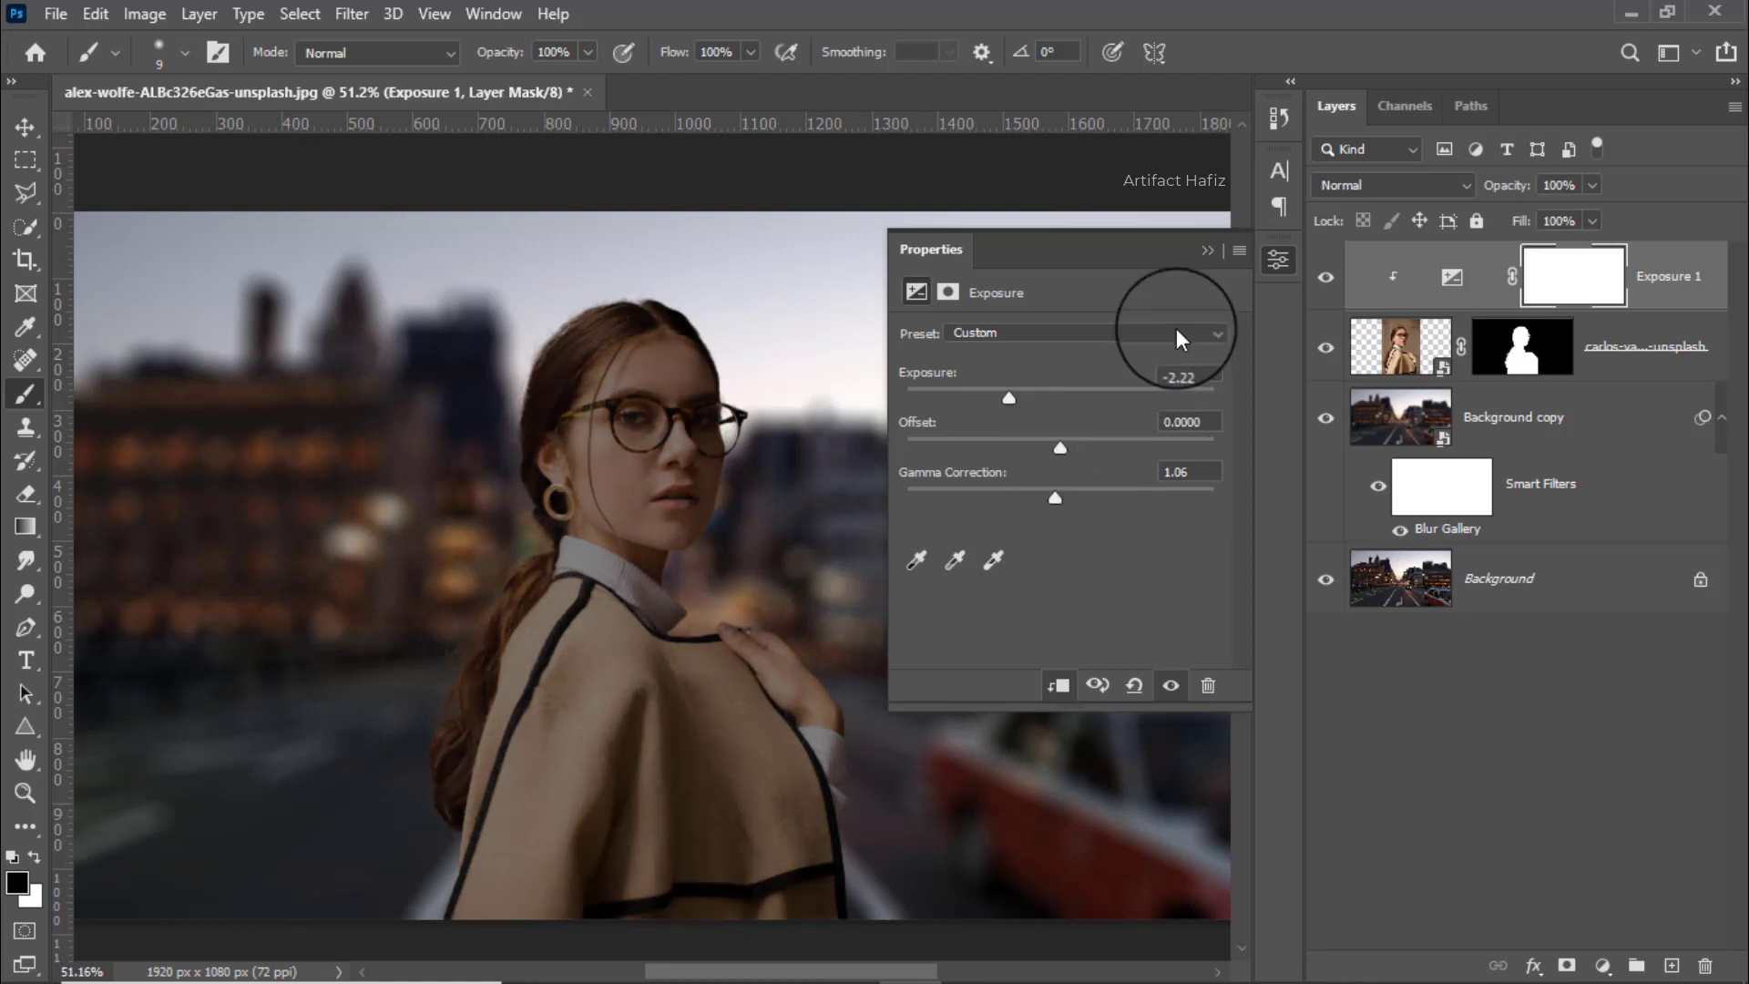
left_click(1209, 254)
left_click(1329, 276)
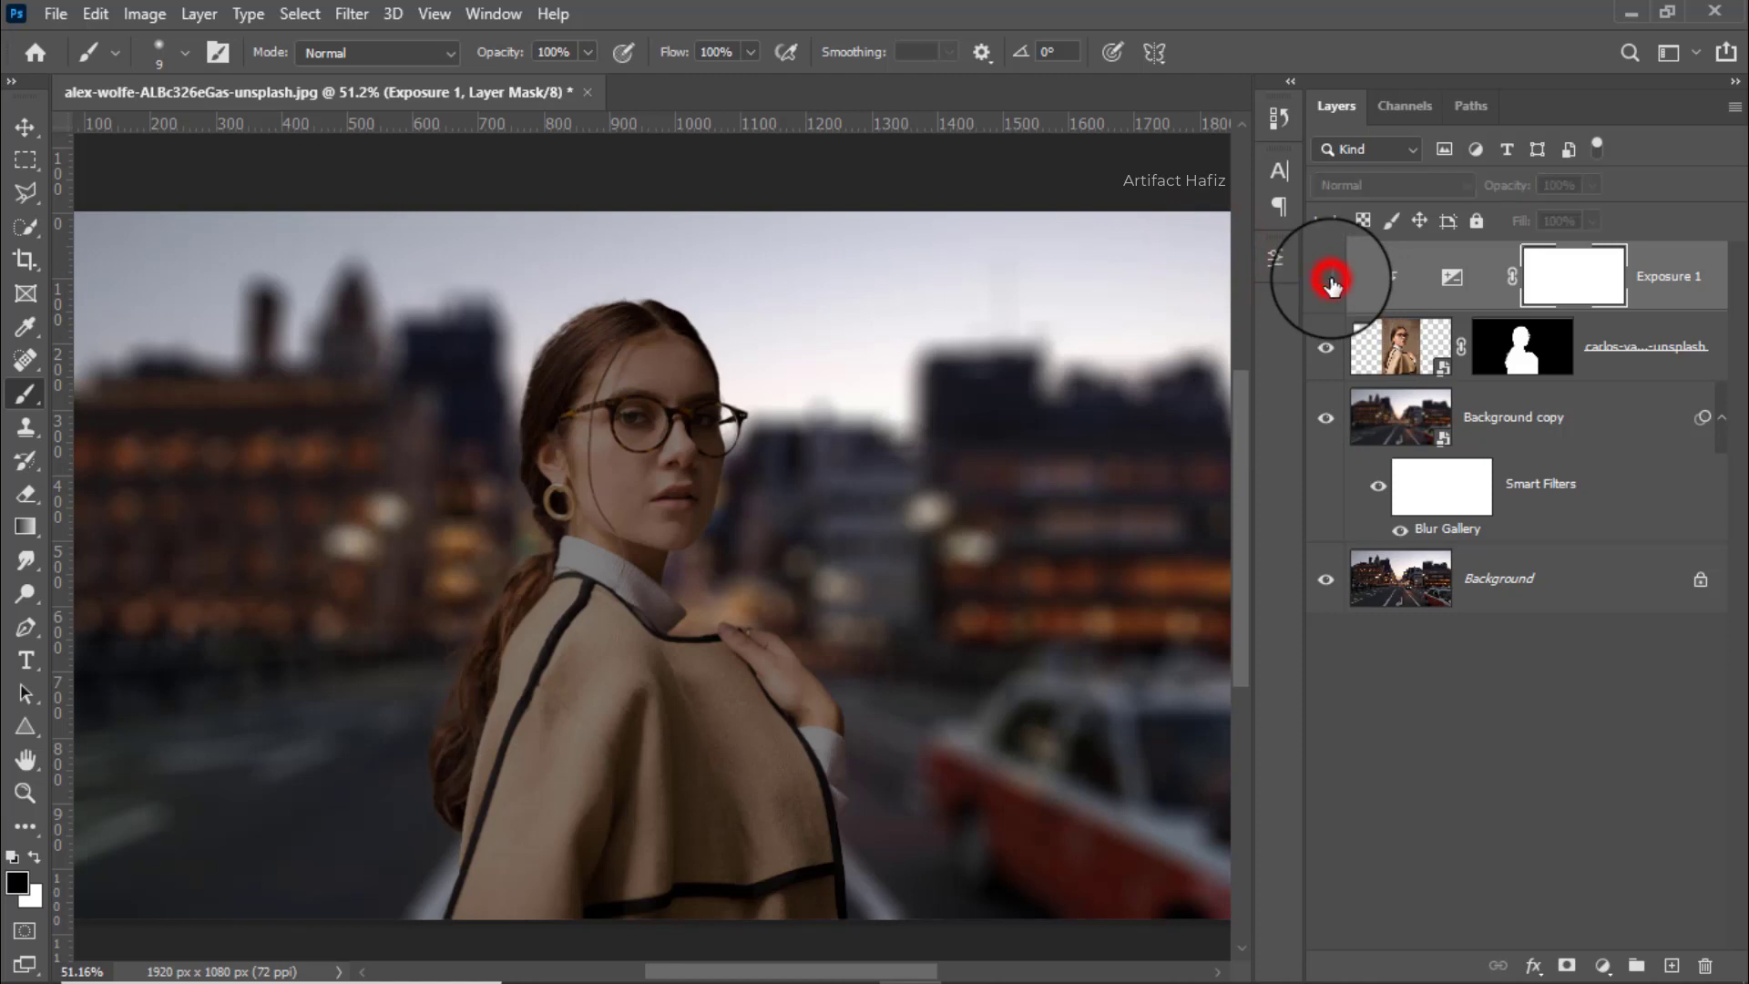
left_click(1328, 278)
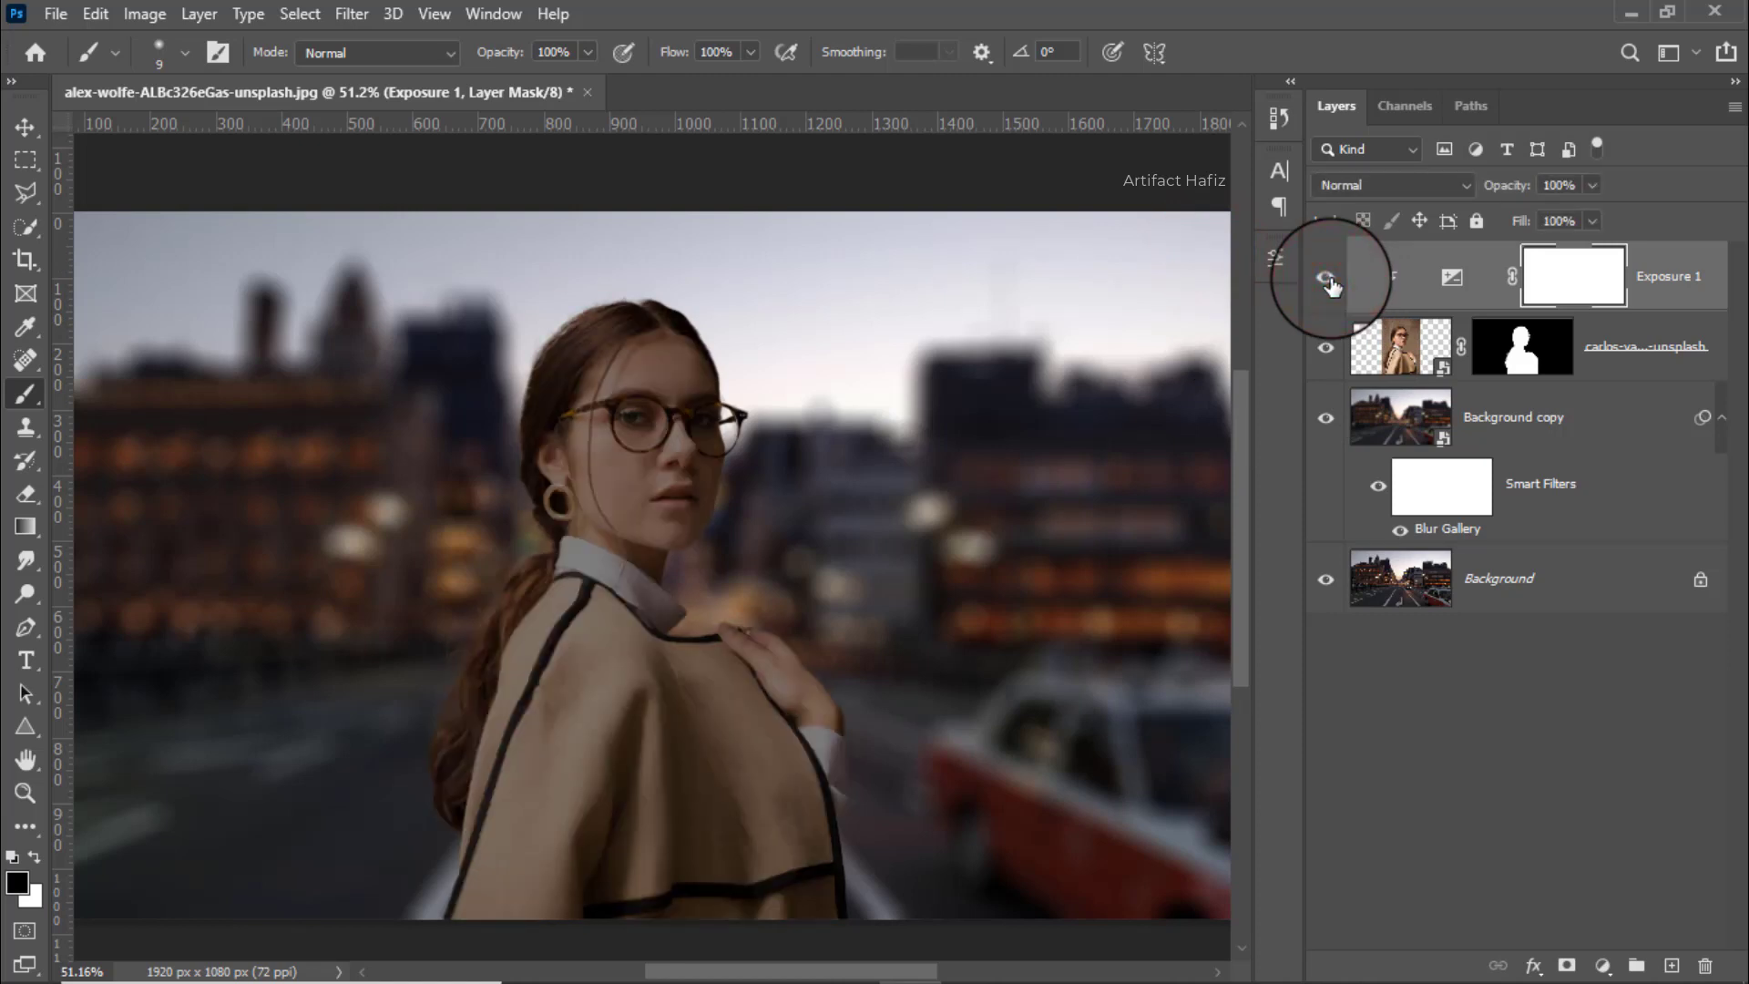
Target the Exposure adjustment's layer mask and set up a Soft Round brush with 24% flow
left_click(1557, 285)
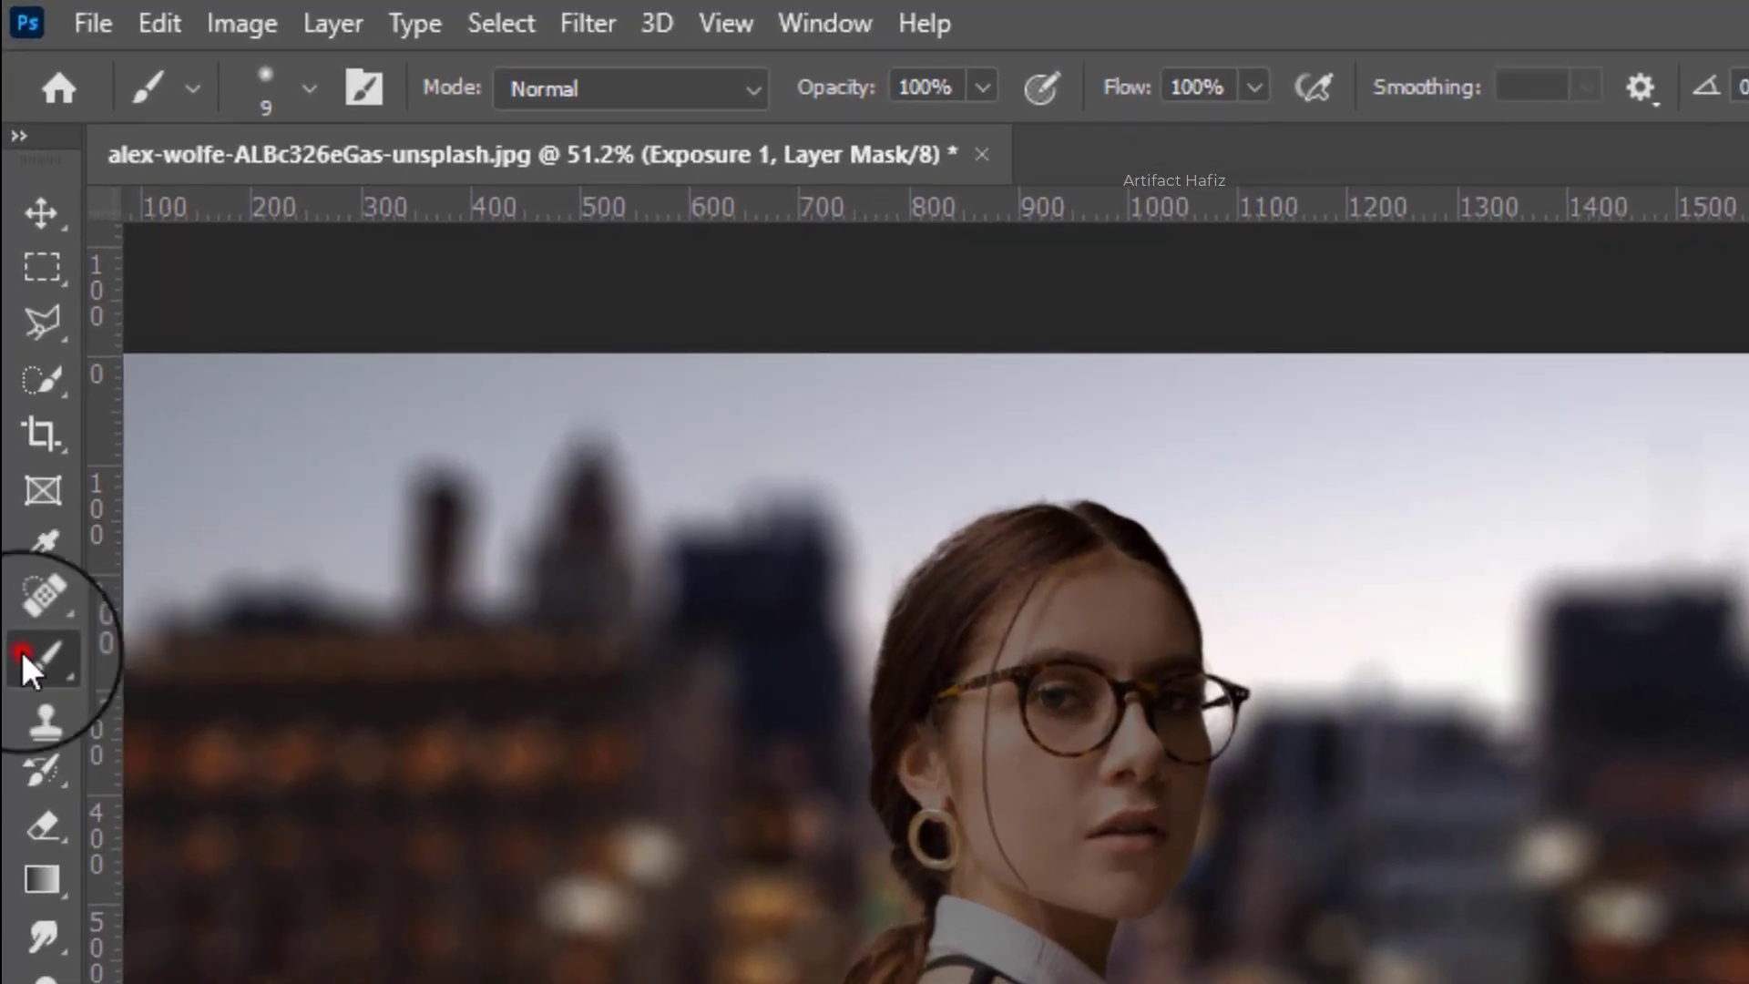
left_click(306, 84)
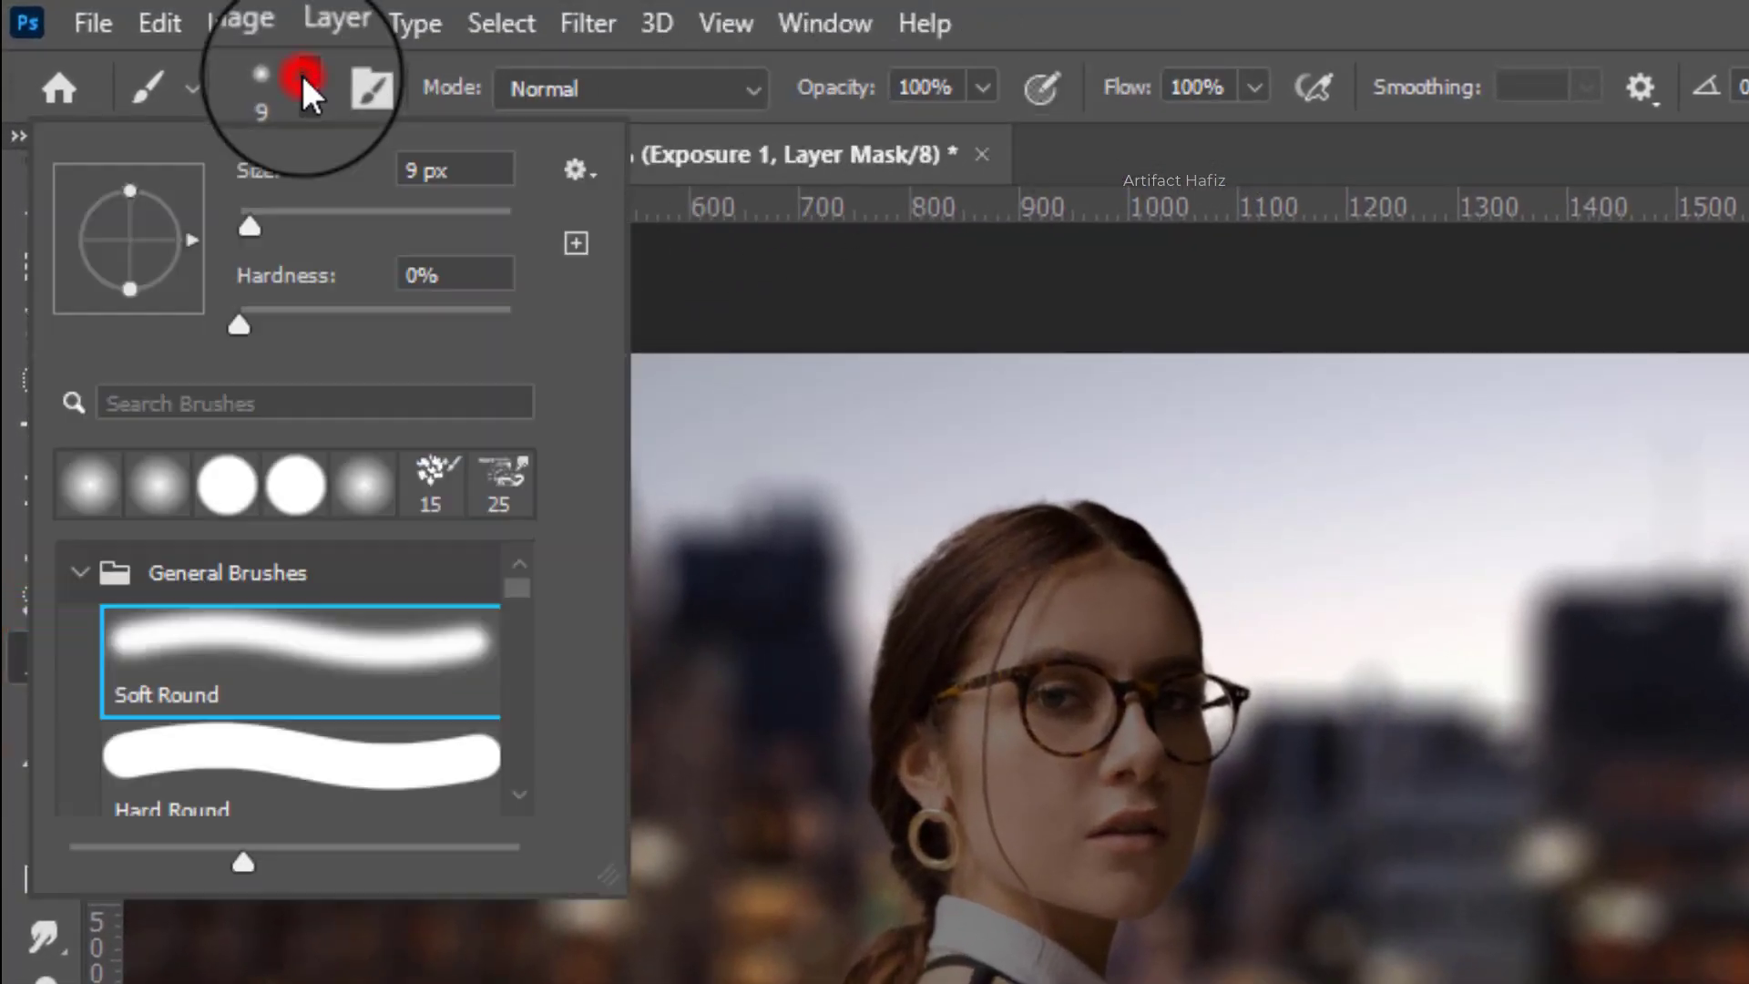
left_click(260, 650)
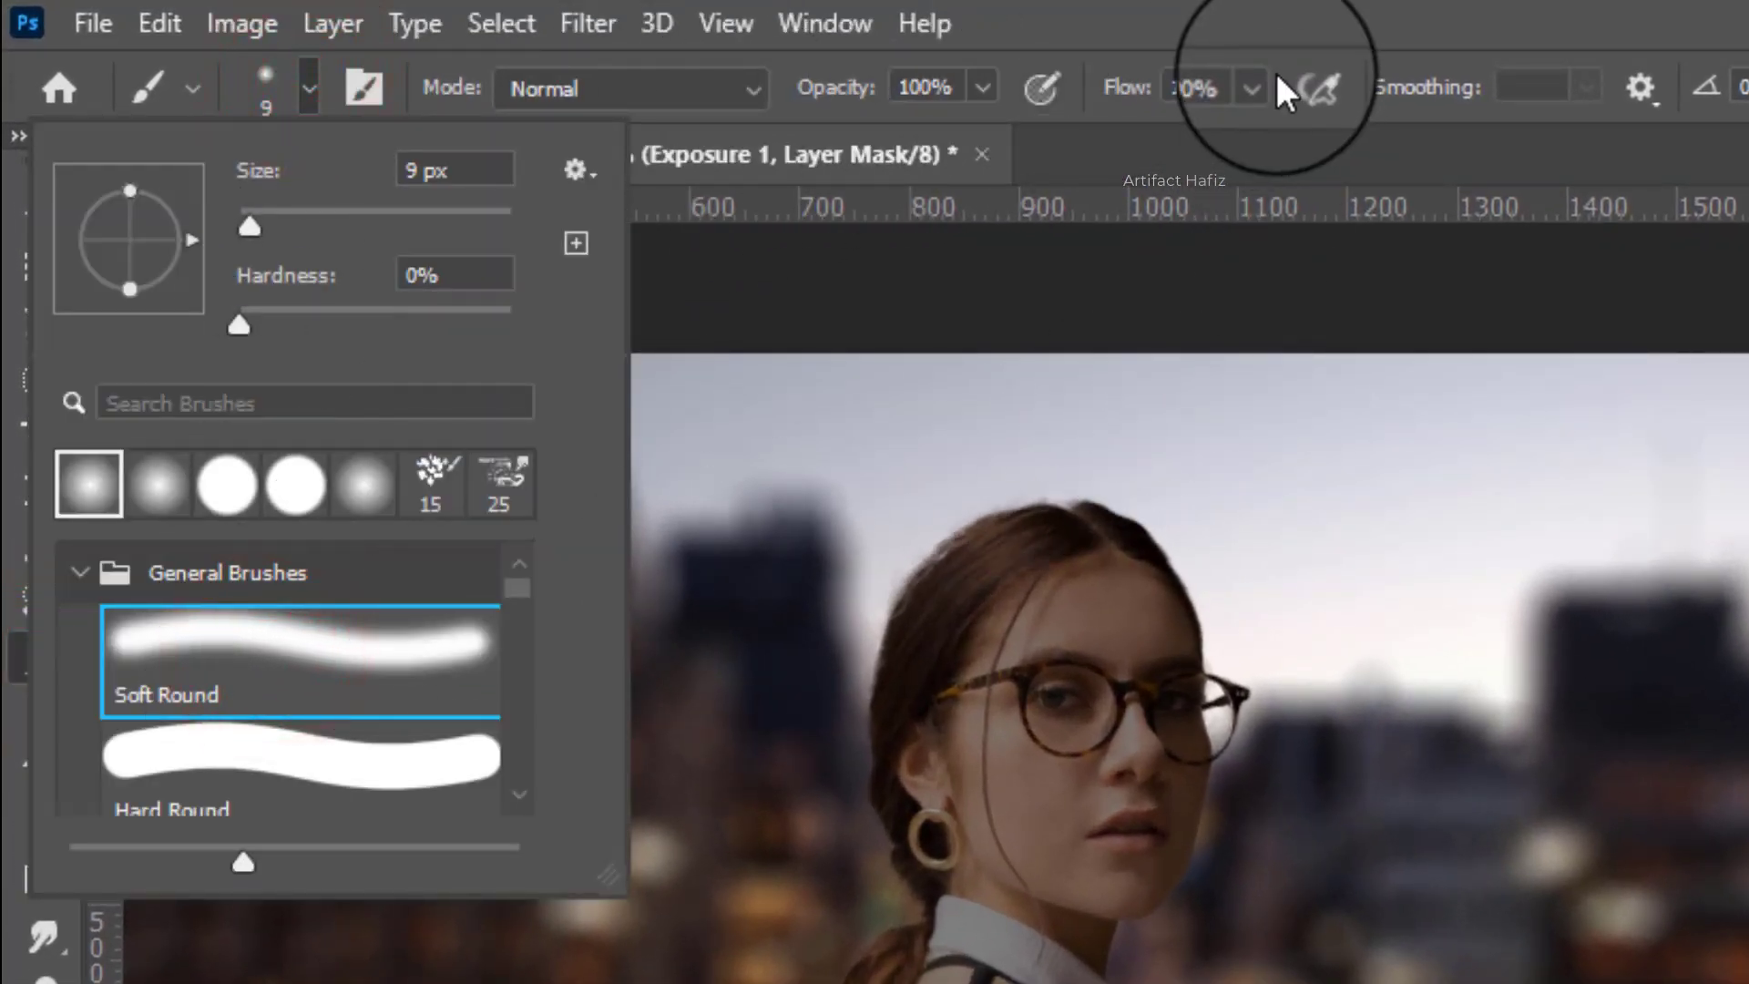
left_click(1254, 86)
left_click(1135, 132)
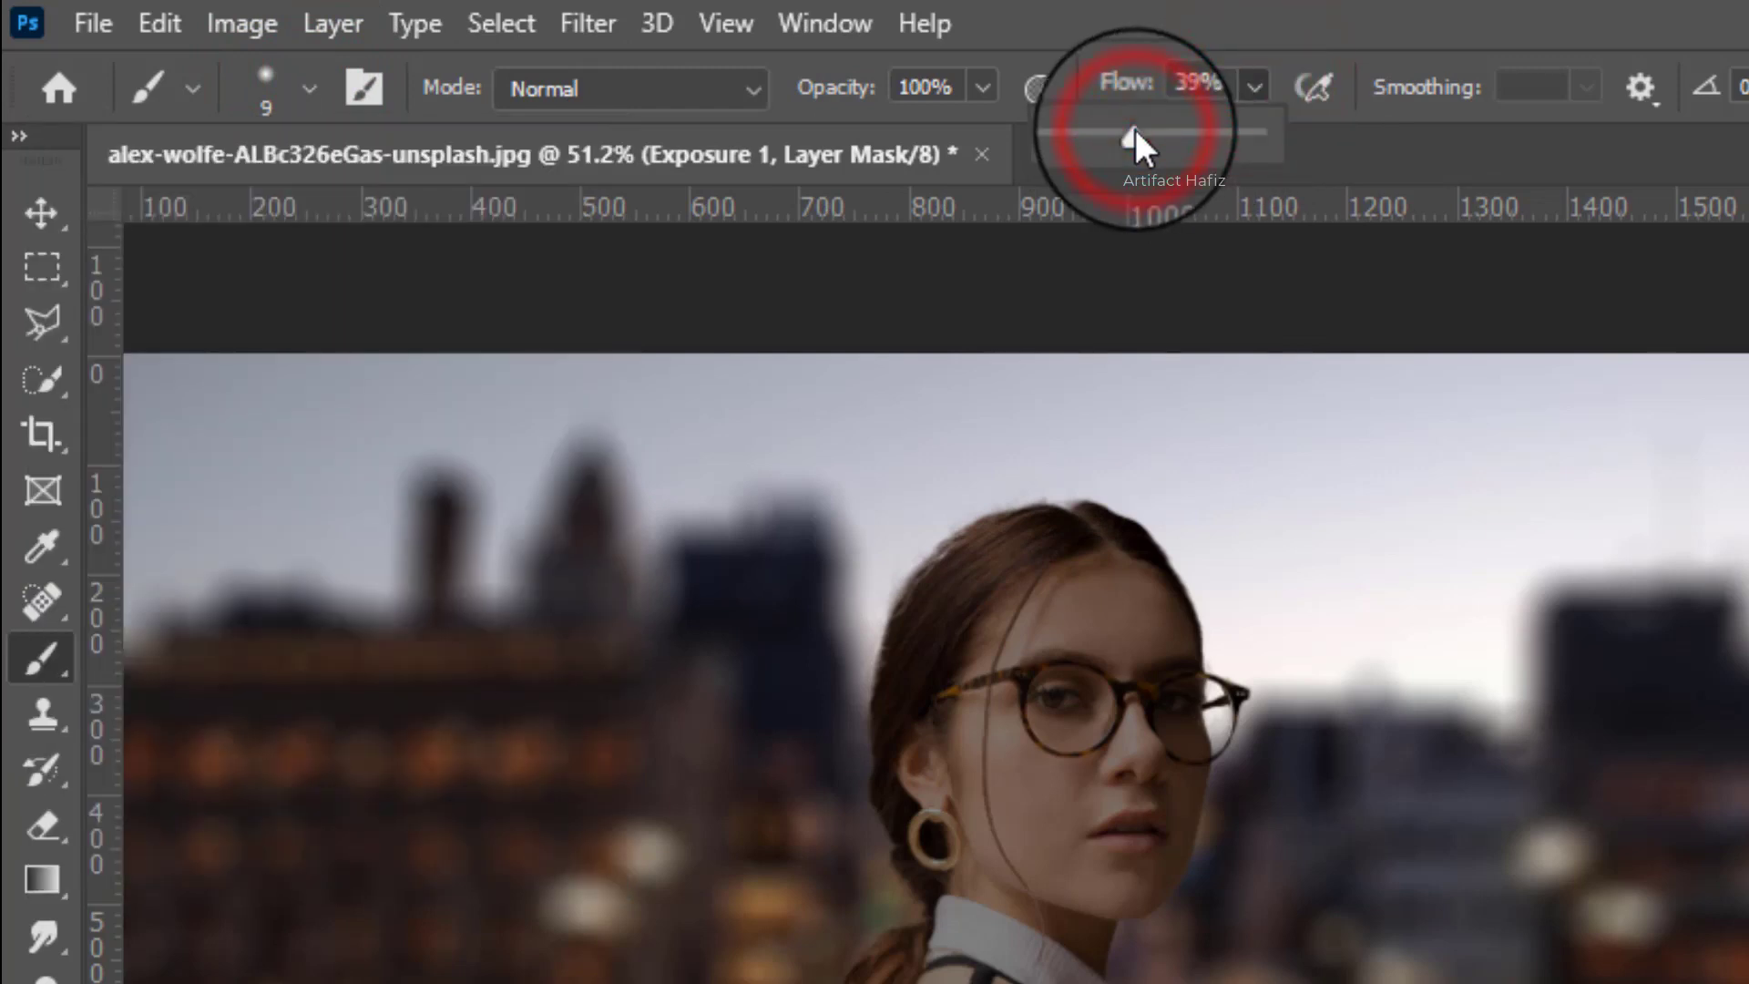
left_click_drag(1135, 128, 1105, 139)
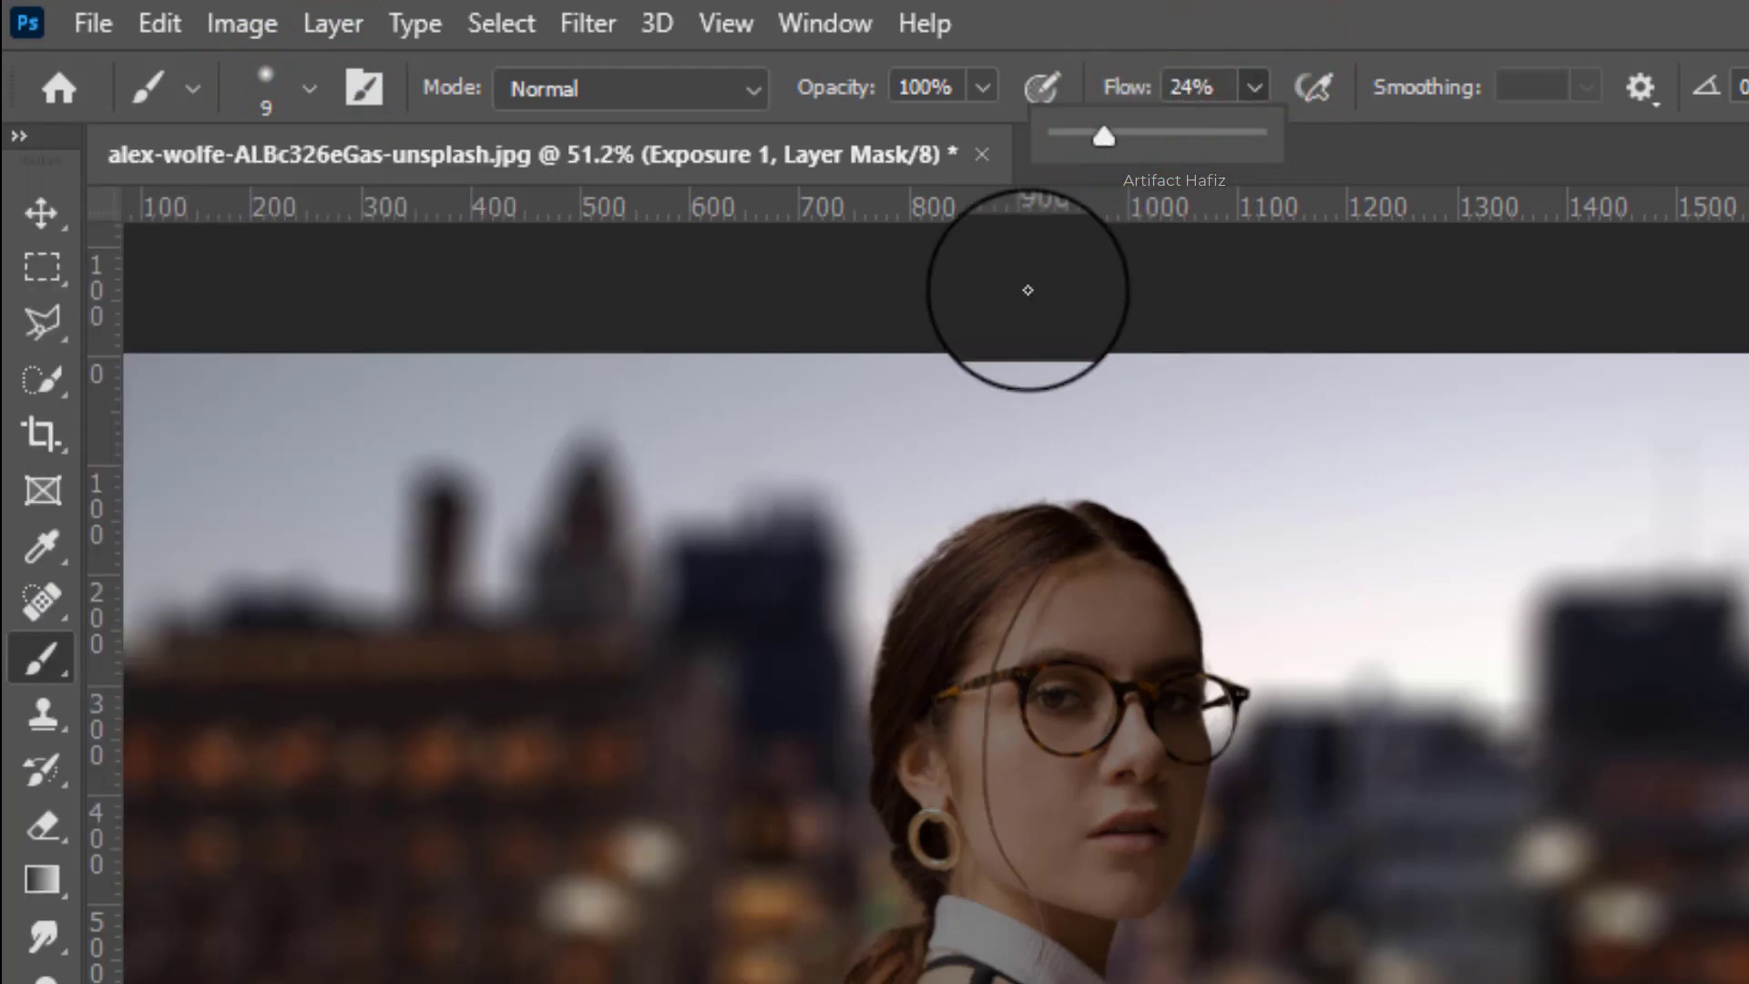
Enlarge the brush to about 175 px and paint black over the woman's face on the Exposure mask to brighten it
left_click(1018, 792)
key("bracketright")
key("bracketright")
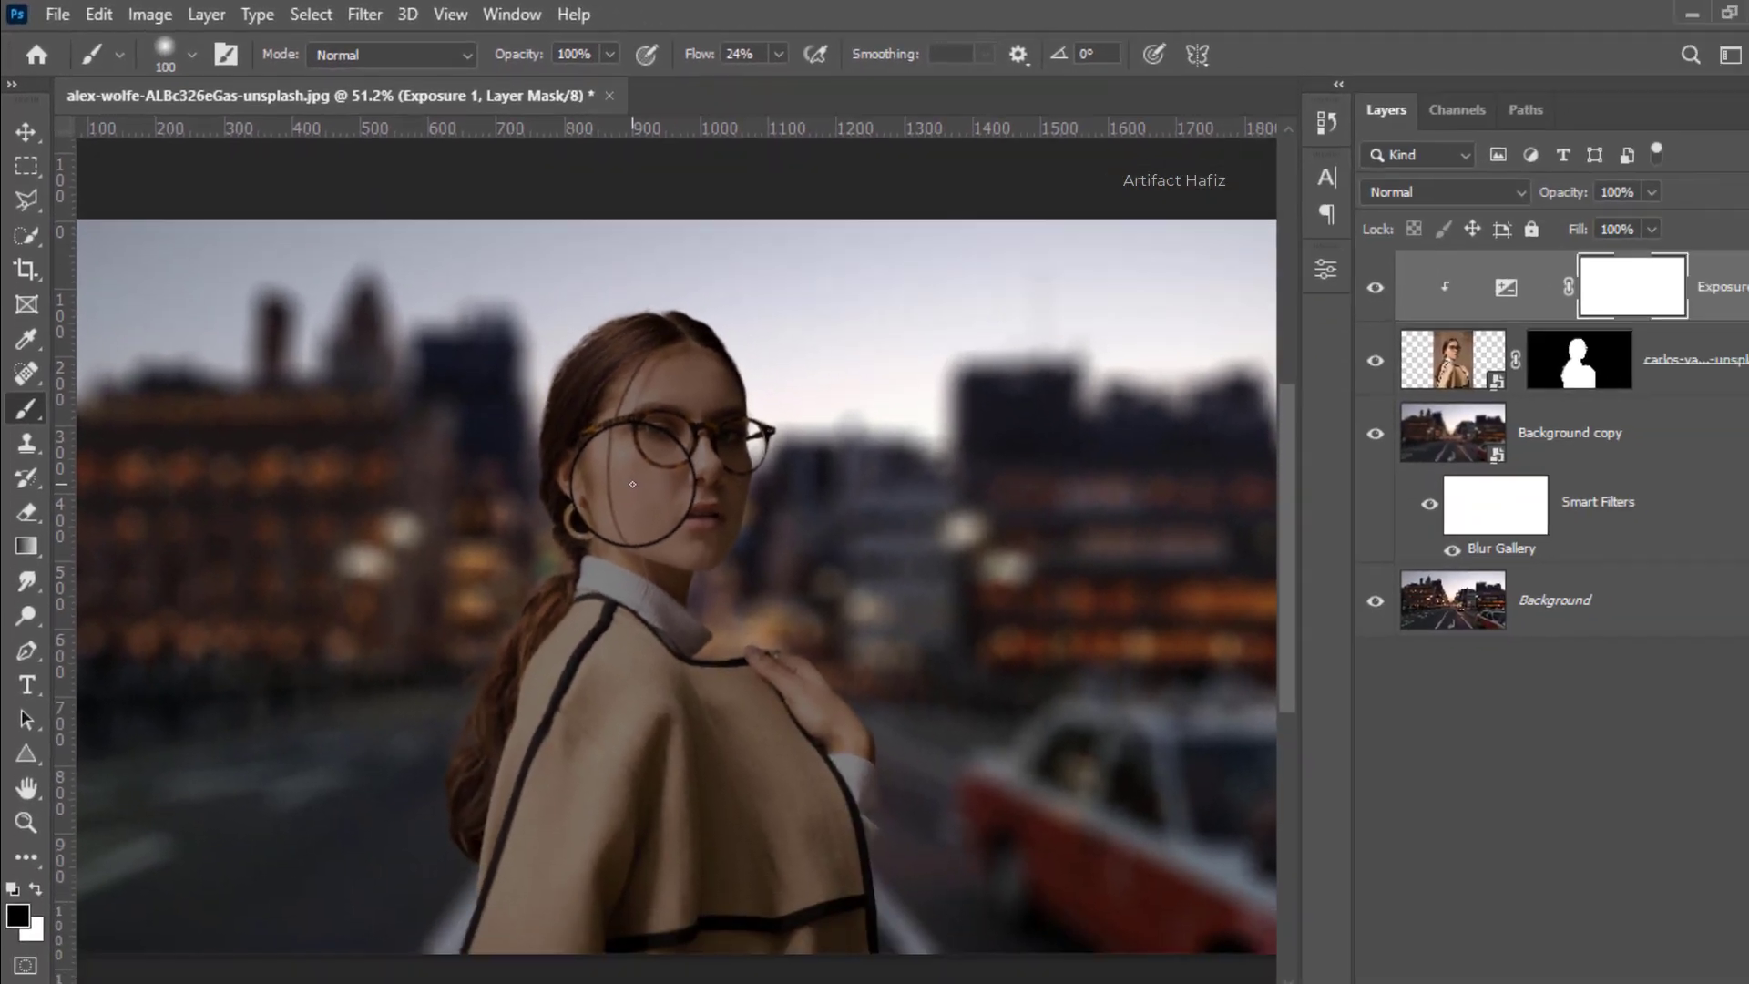
key("bracketright")
key("bracketright")
key("bracketright")
key("bracketright")
key("bracketright")
key("bracketright")
key("bracketright")
key("bracketright")
key("bracketright")
key("bracketright")
key("bracketright")
key("bracketright")
key("bracketright")
key("bracketright")
key("bracketright")
mouse_move(630, 406)
left_mouse_down()
mouse_move(658, 369)
mouse_move(651, 521)
left_mouse_up()
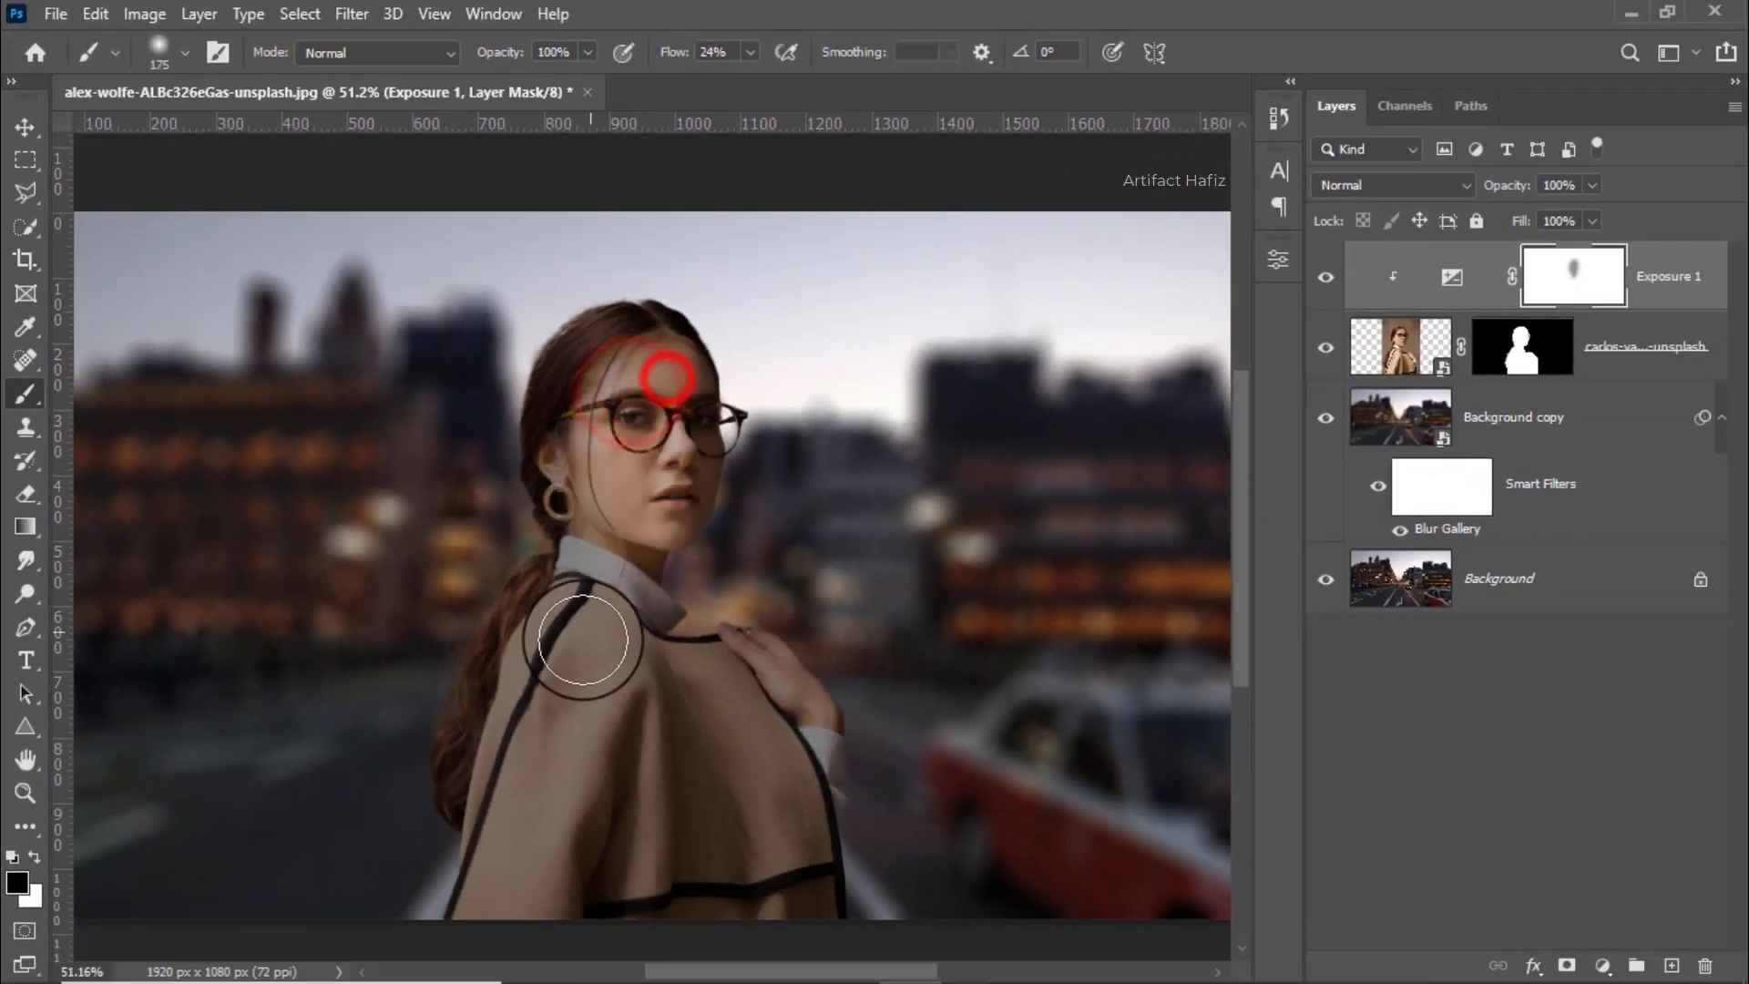
key("bracketleft")
mouse_move(668, 401)
left_mouse_down()
mouse_move(671, 535)
mouse_move(702, 465)
mouse_move(683, 379)
mouse_move(723, 379)
mouse_move(644, 347)
mouse_move(660, 585)
left_mouse_up()
Brighten the shoulder edge, hand and outer edge of the face on the Exposure mask with a smaller black brush, ending at 80 px and 9% flow
key("bracketleft")
key("bracketleft")
key("bracketleft")
key("bracketleft")
left_click_drag(528, 638, 434, 952)
left_click_drag(794, 724, 798, 612)
mouse_move(732, 405)
left_mouse_down()
mouse_move(726, 388)
mouse_move(737, 488)
left_mouse_up()
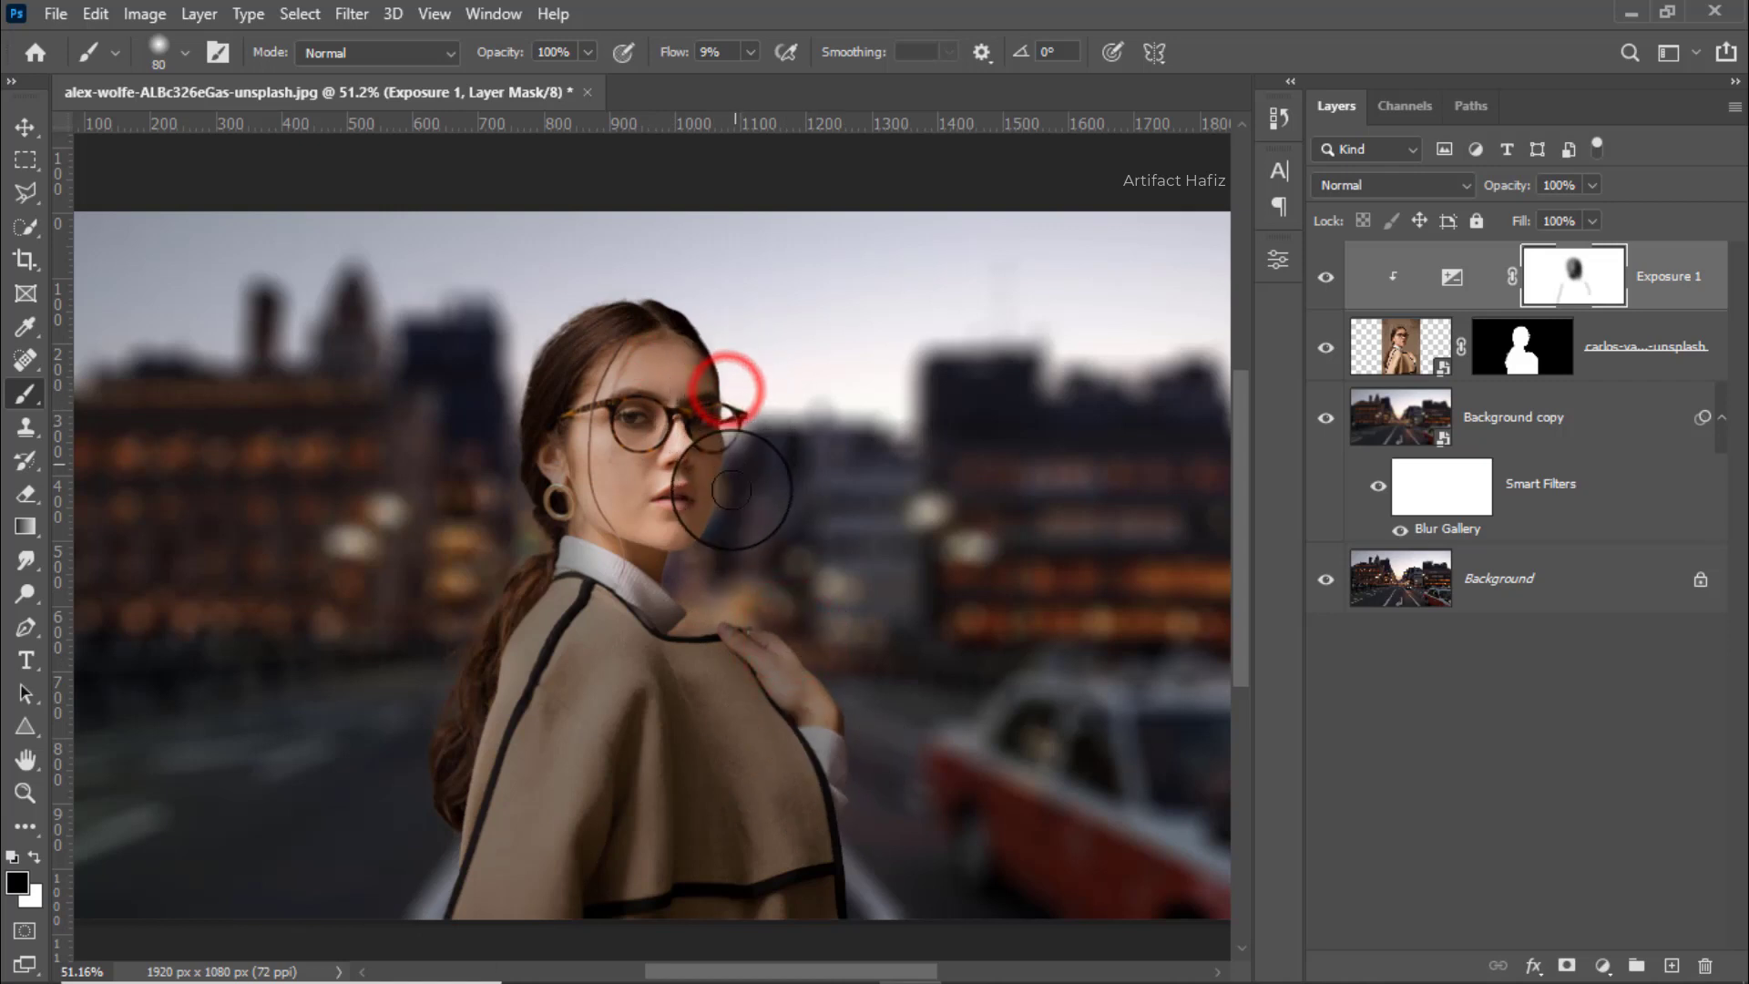
left_click_drag(731, 407, 730, 504)
left_click_drag(720, 364, 734, 500)
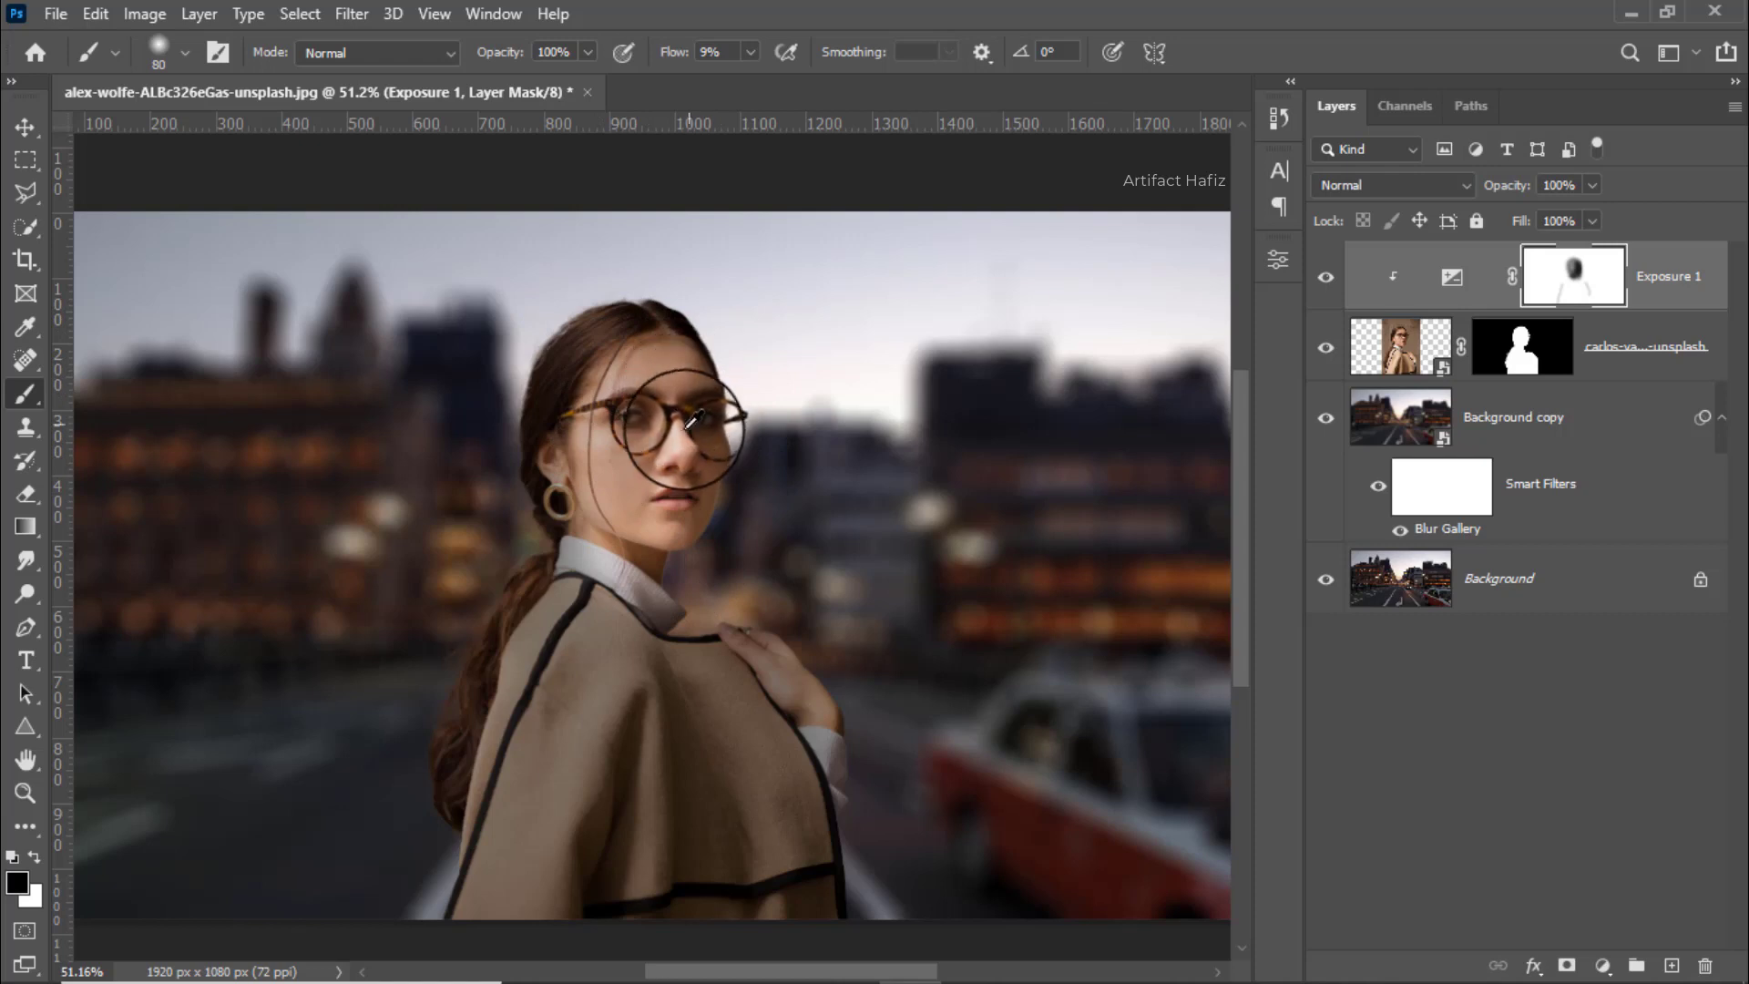
Darken the area around the ear and side hair again on the Exposure mask with a white brush of 150 to 175 px at 9% flow
scroll(679, 387, "down", 2)
scroll(649, 488, "up", 3)
left_click(648, 488)
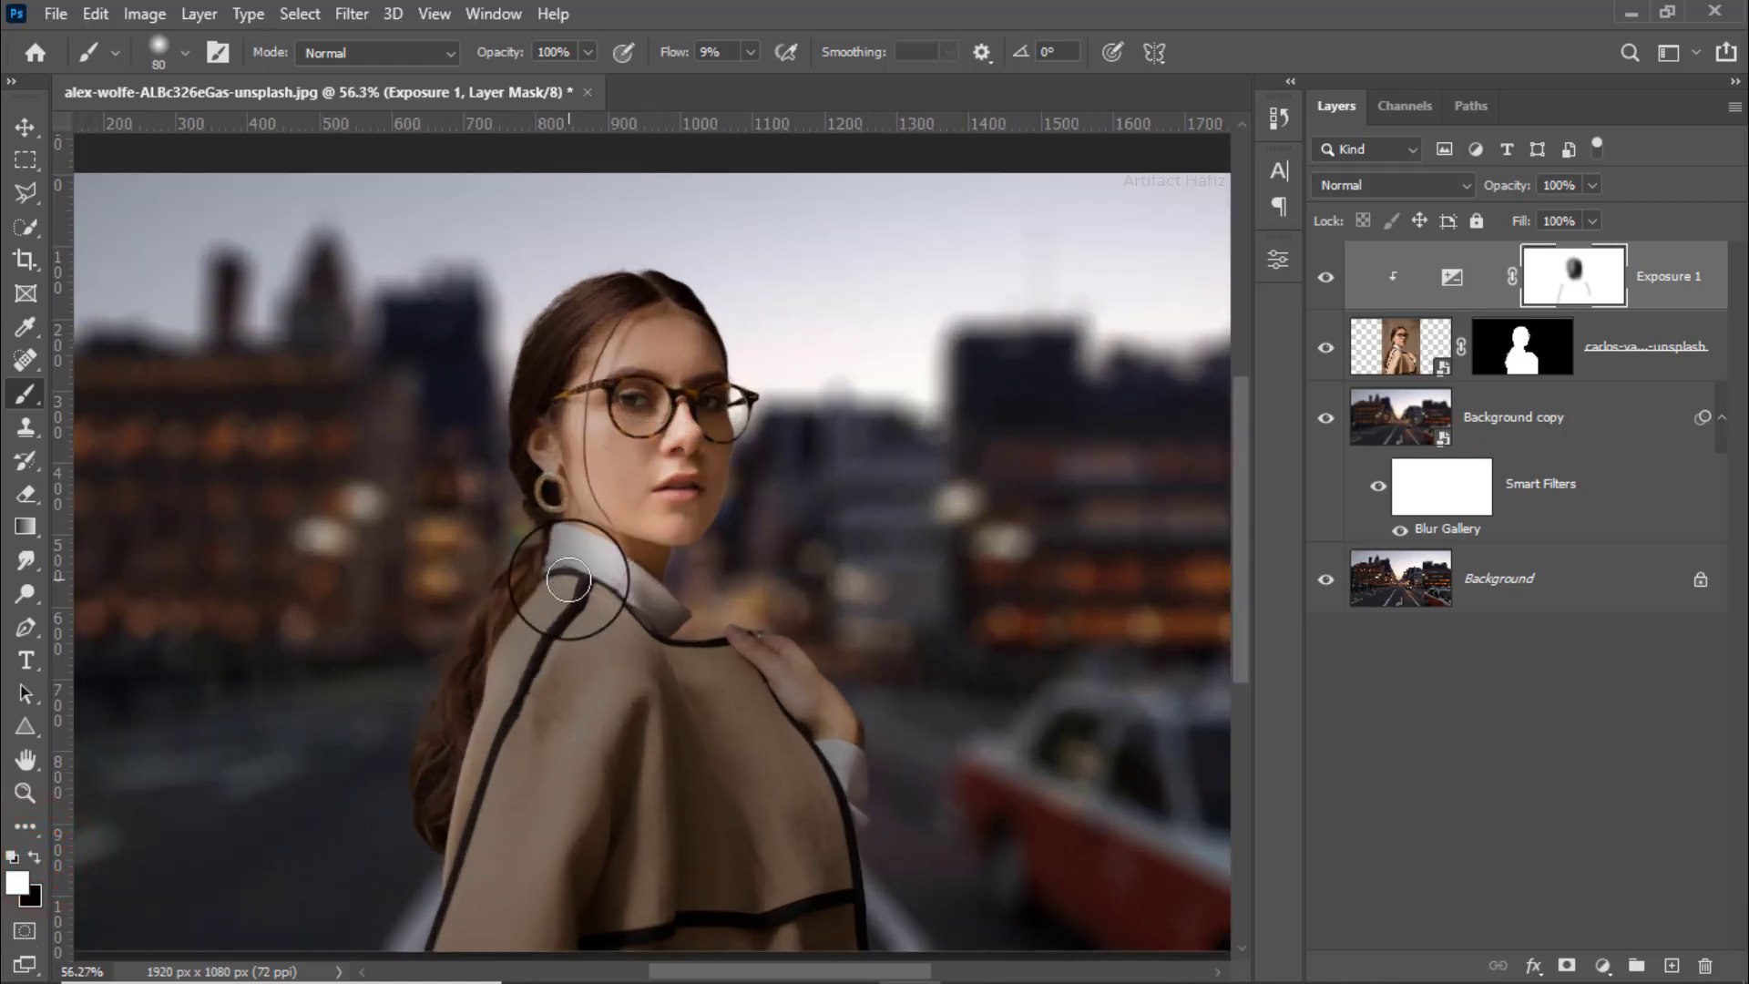
key("bracketright")
key("bracketright")
key("bracketright")
key("bracketright")
key("bracketright")
key("bracketright")
key("bracketleft")
key("bracketleft")
left_click(560, 478)
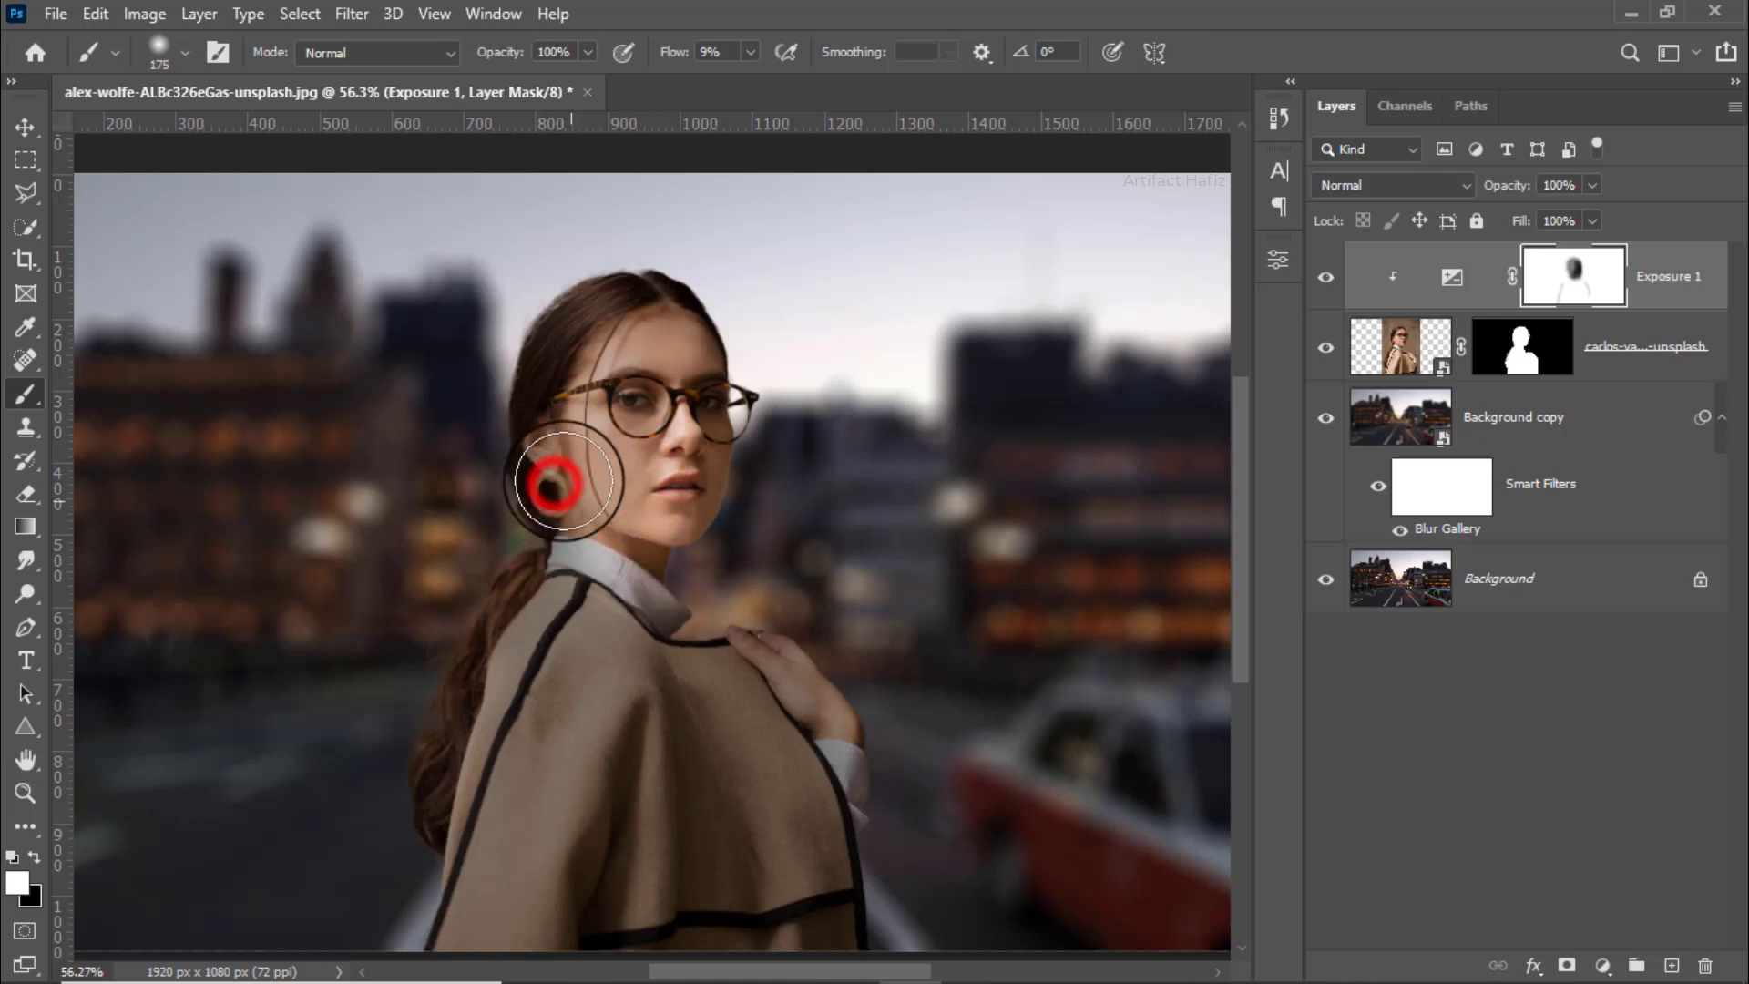
left_click(576, 411)
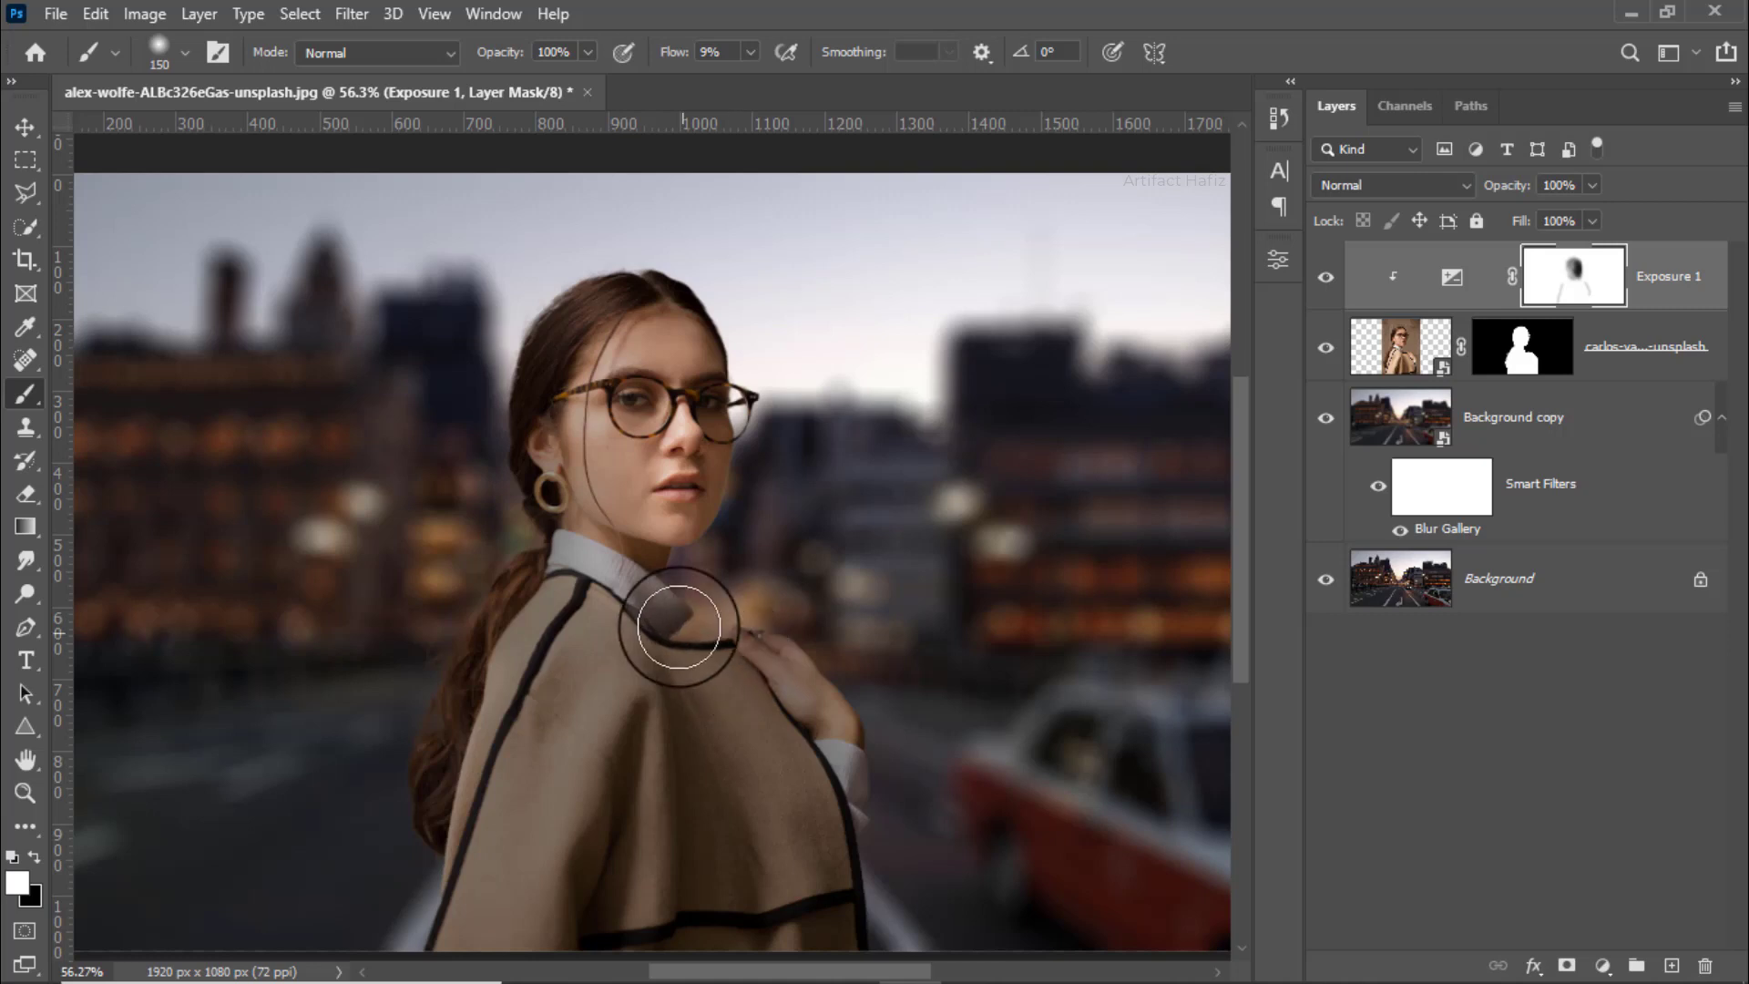
scroll(675, 611, "down", 3)
scroll(672, 603, "up", 2)
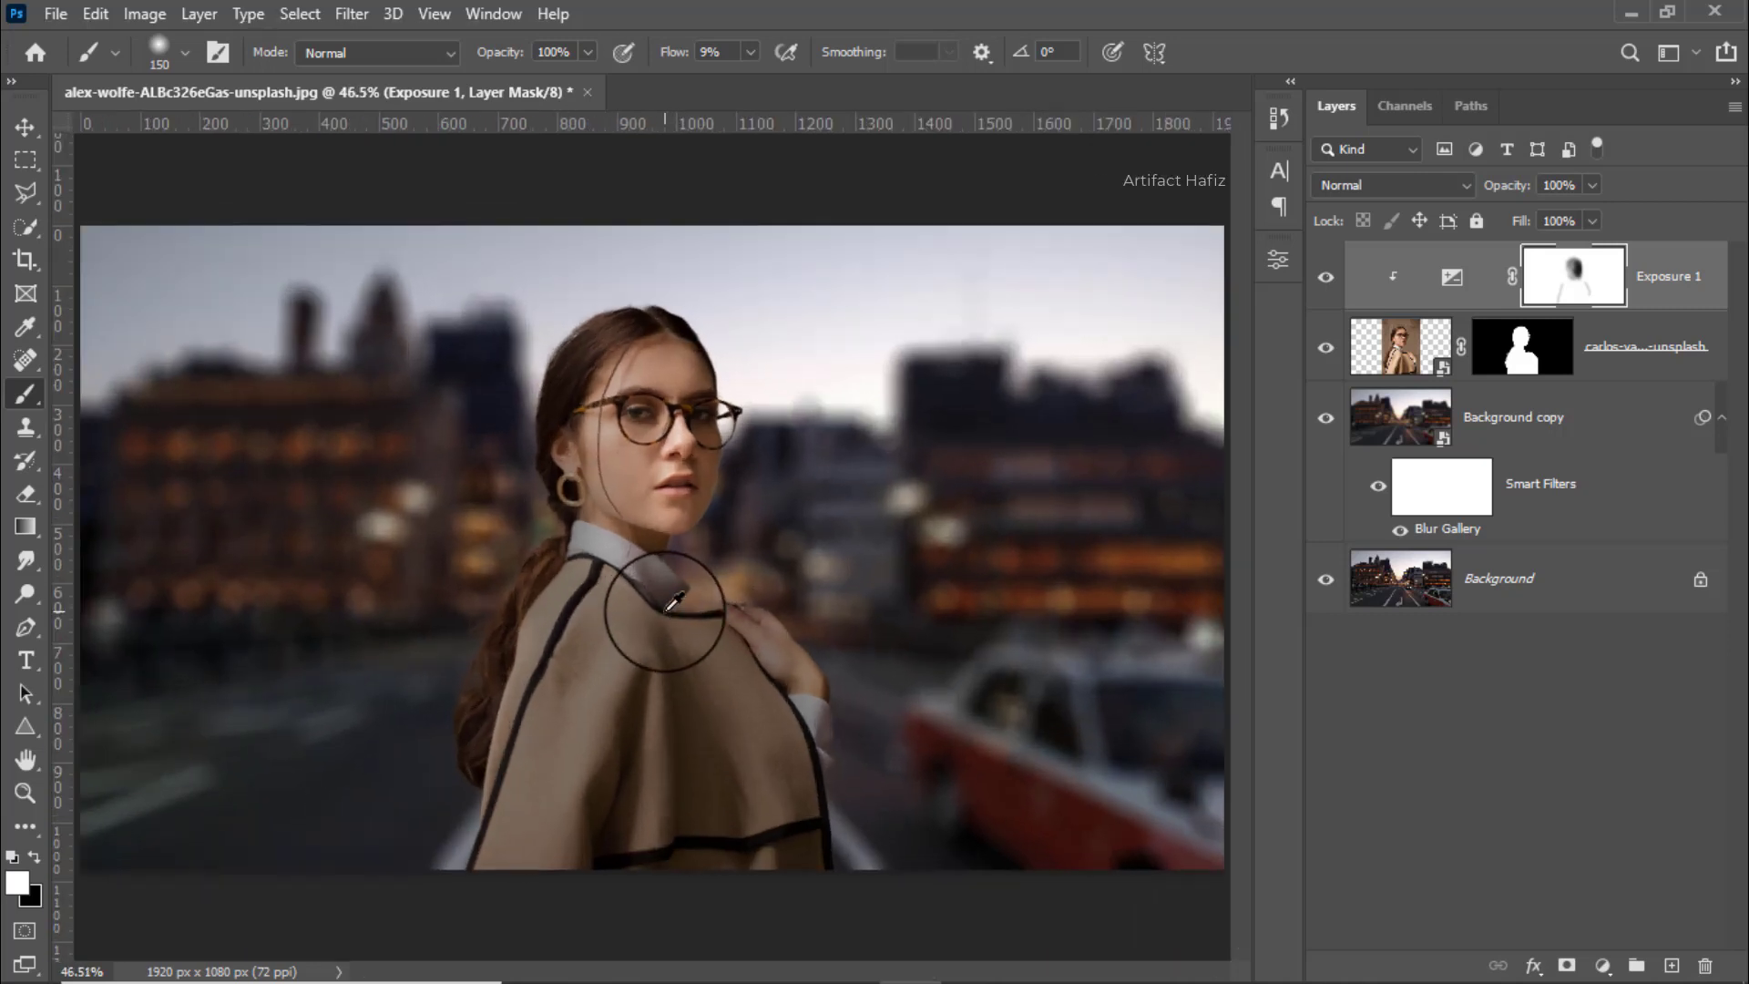
Compare the scene with the portrait hidden and shown
left_click(25, 126)
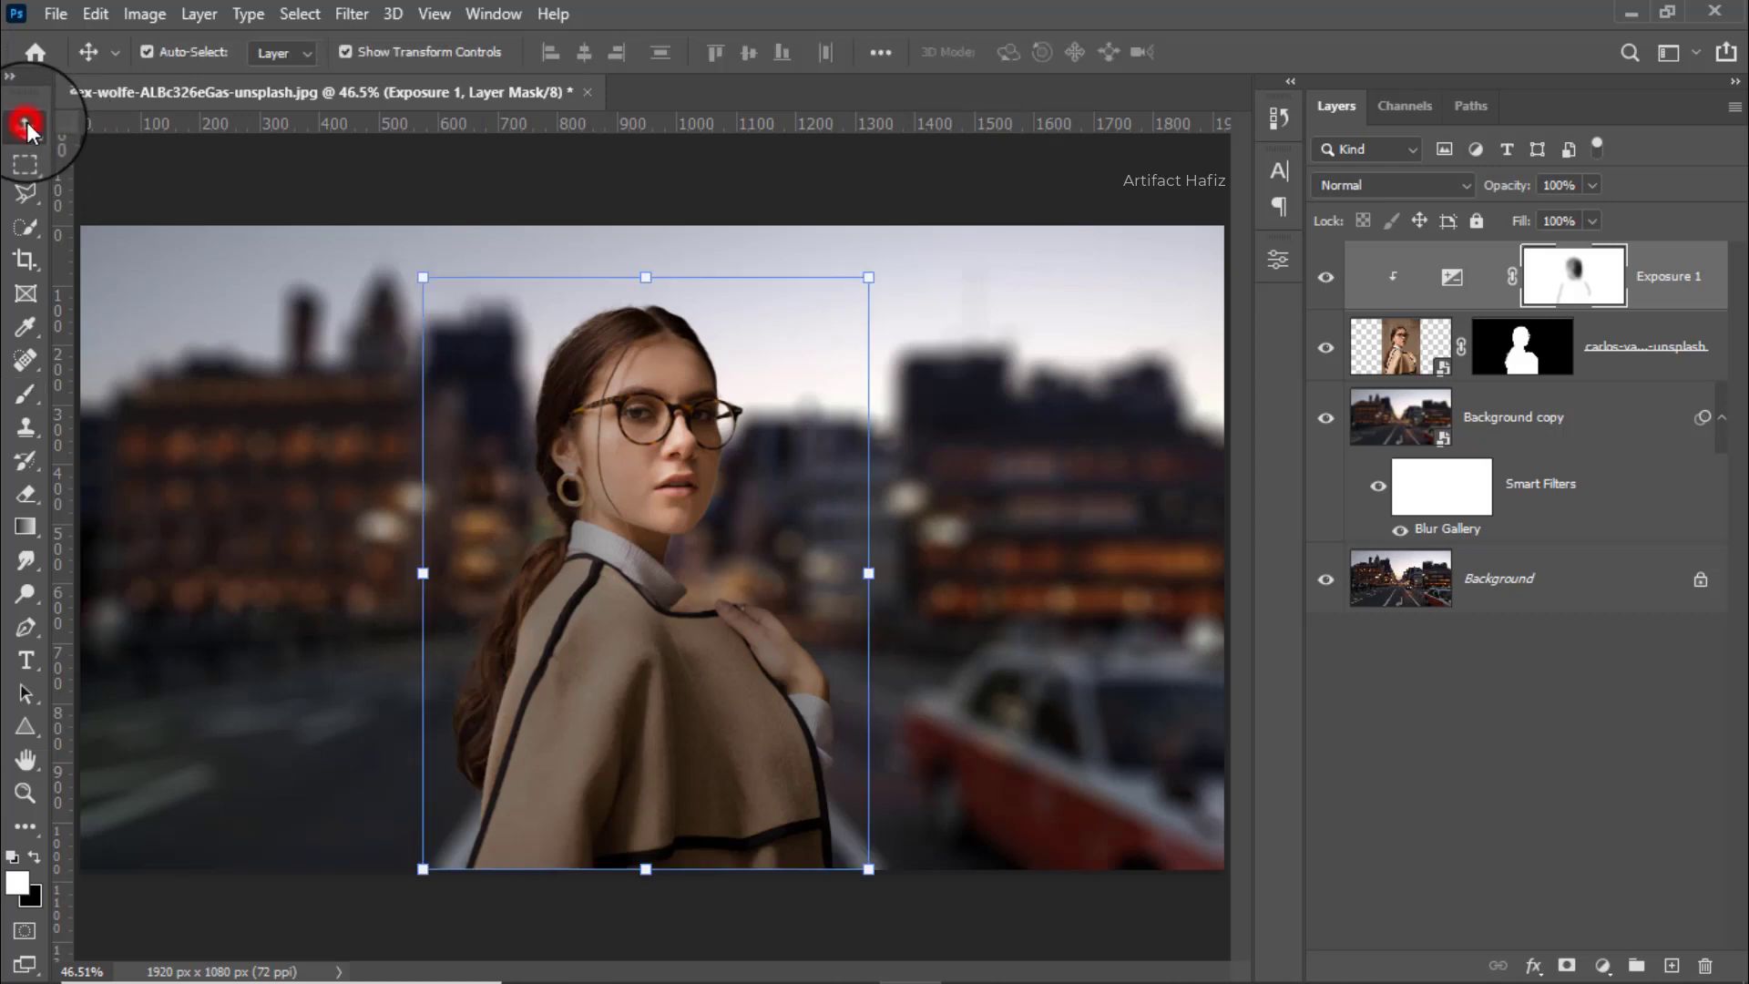
left_click(1325, 348)
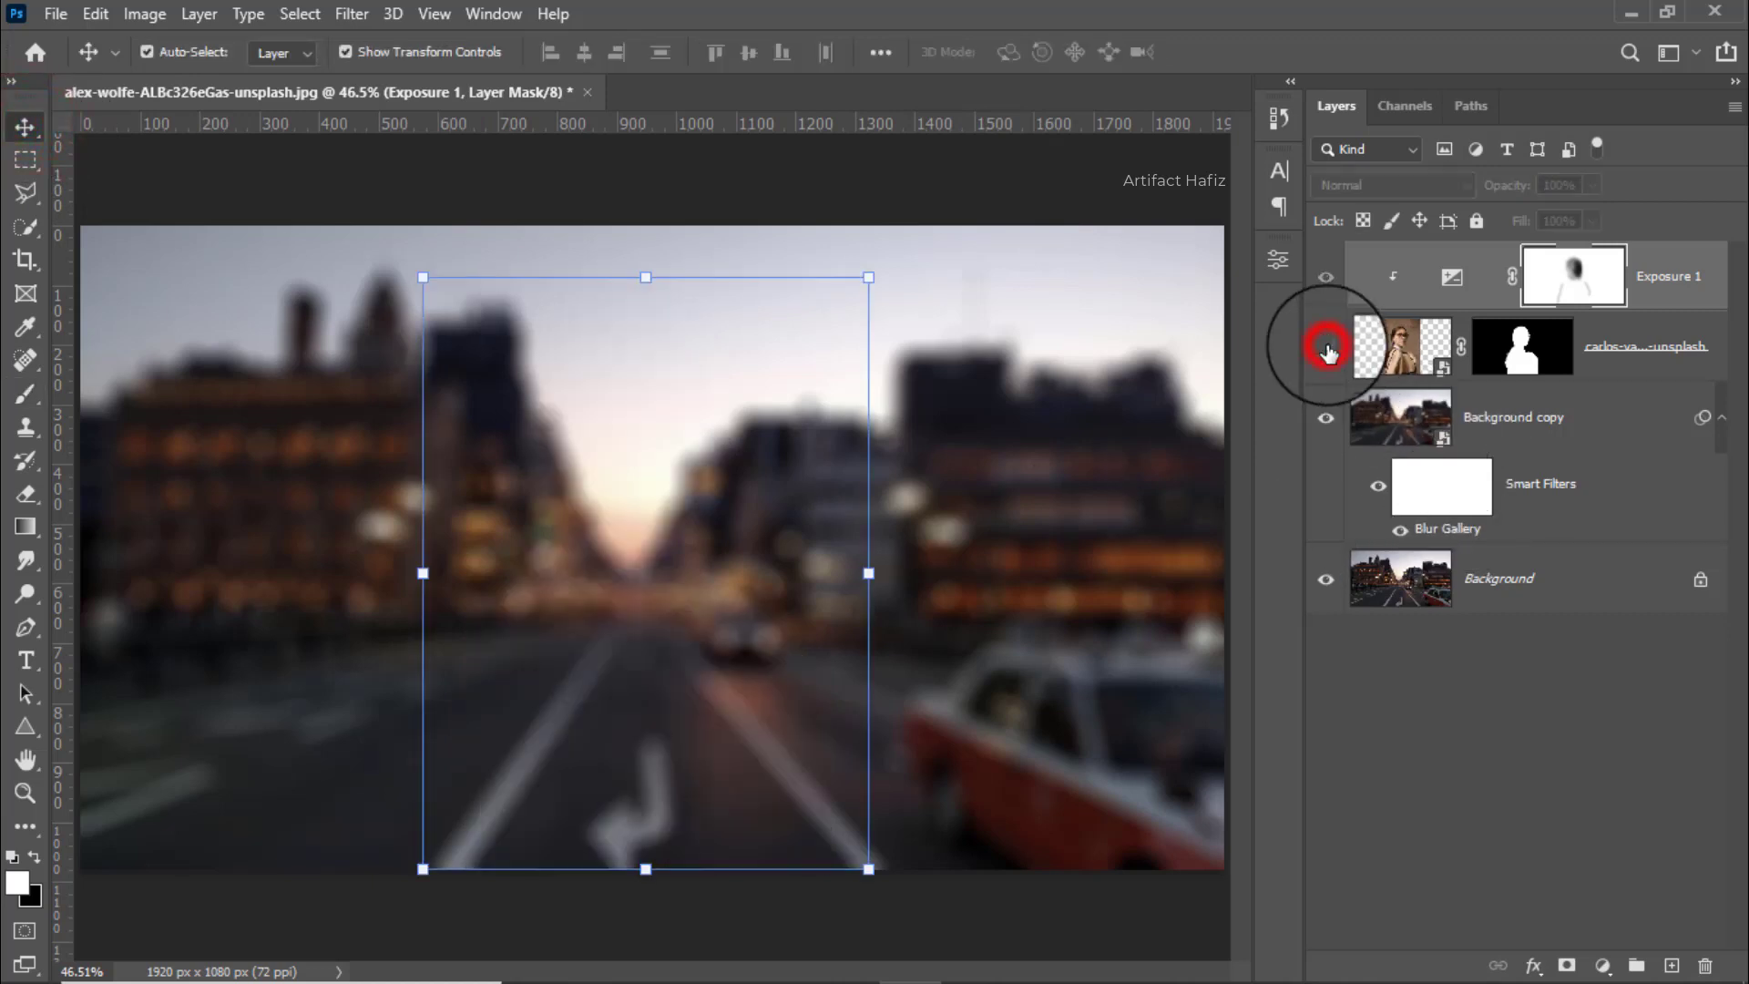
left_click(1325, 347)
Add a Brightness/Contrast adjustment layer directly above the blurred background copy and raise its brightness
left_click(1519, 417)
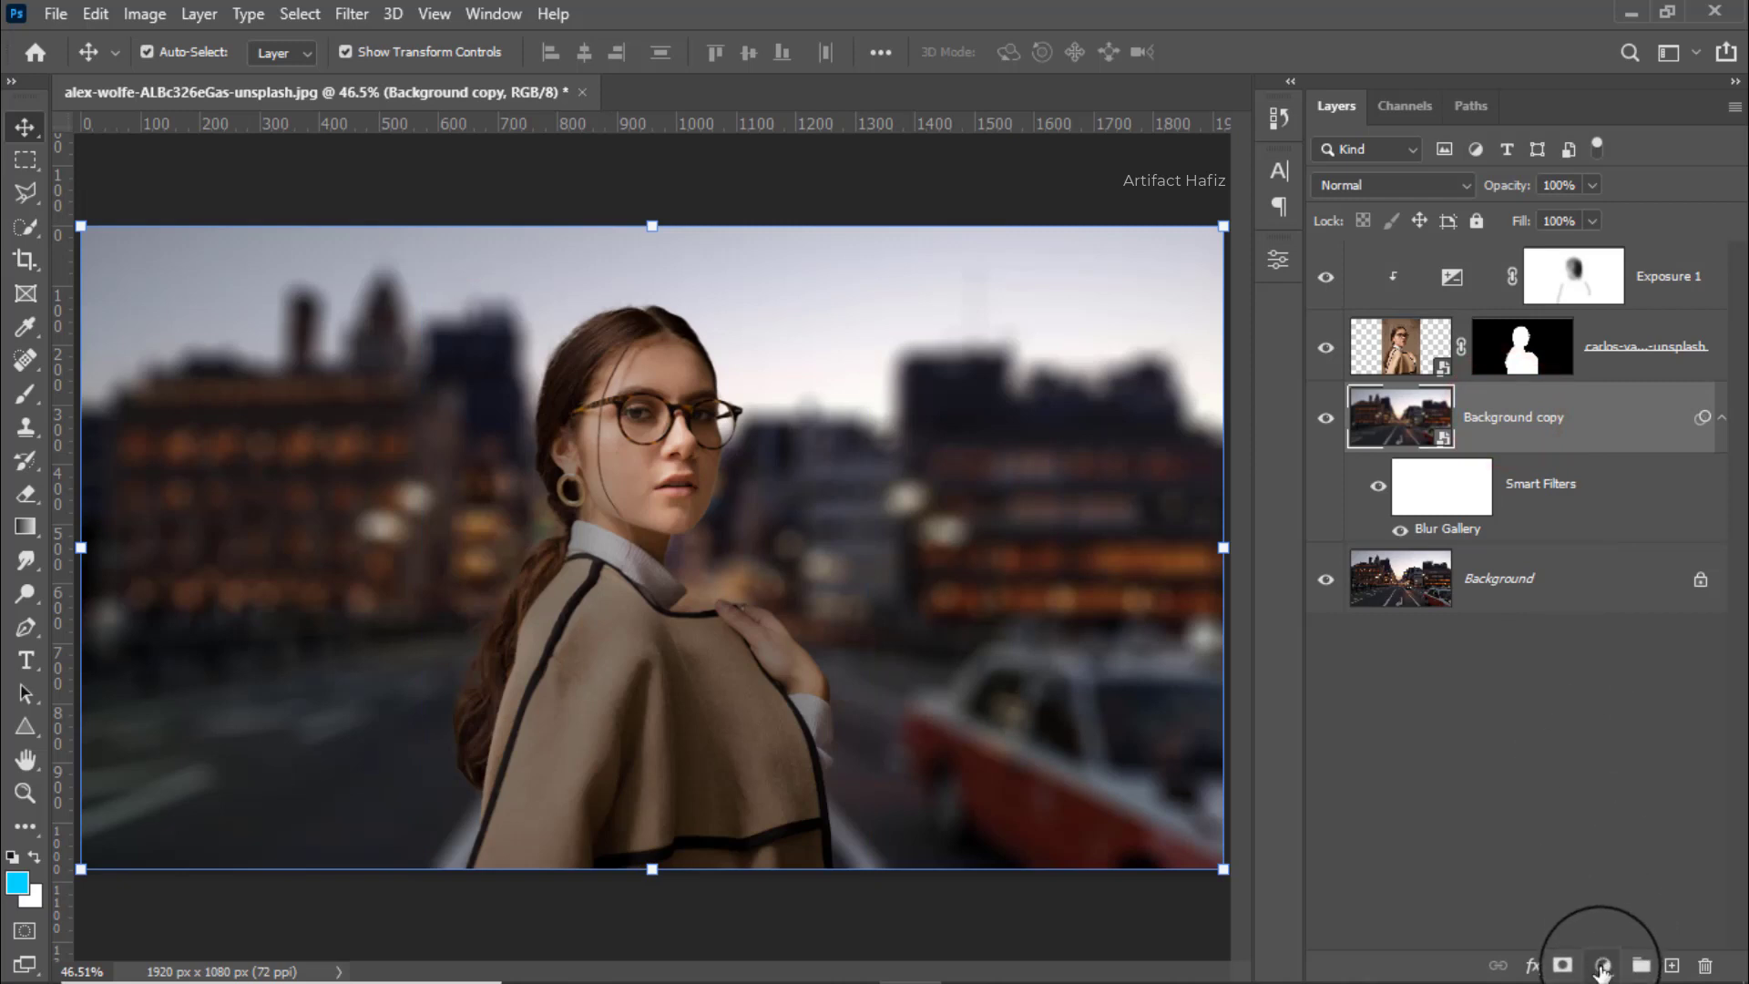
left_click(1602, 967)
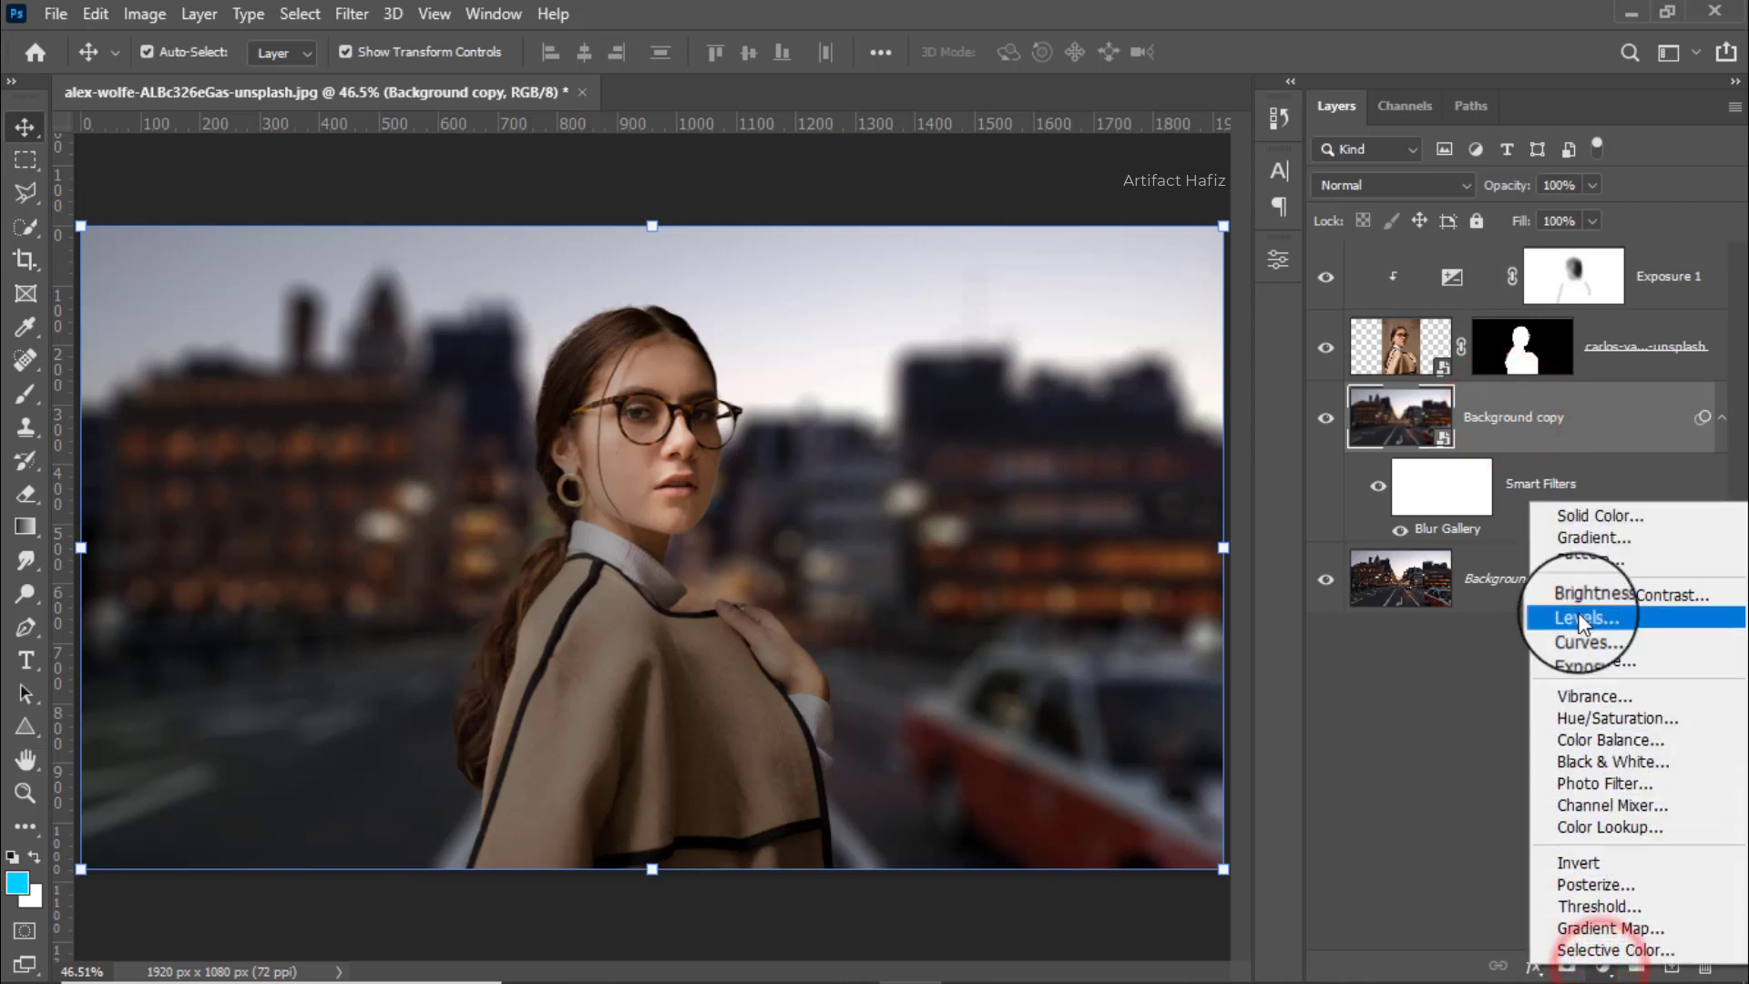
left_click(1578, 596)
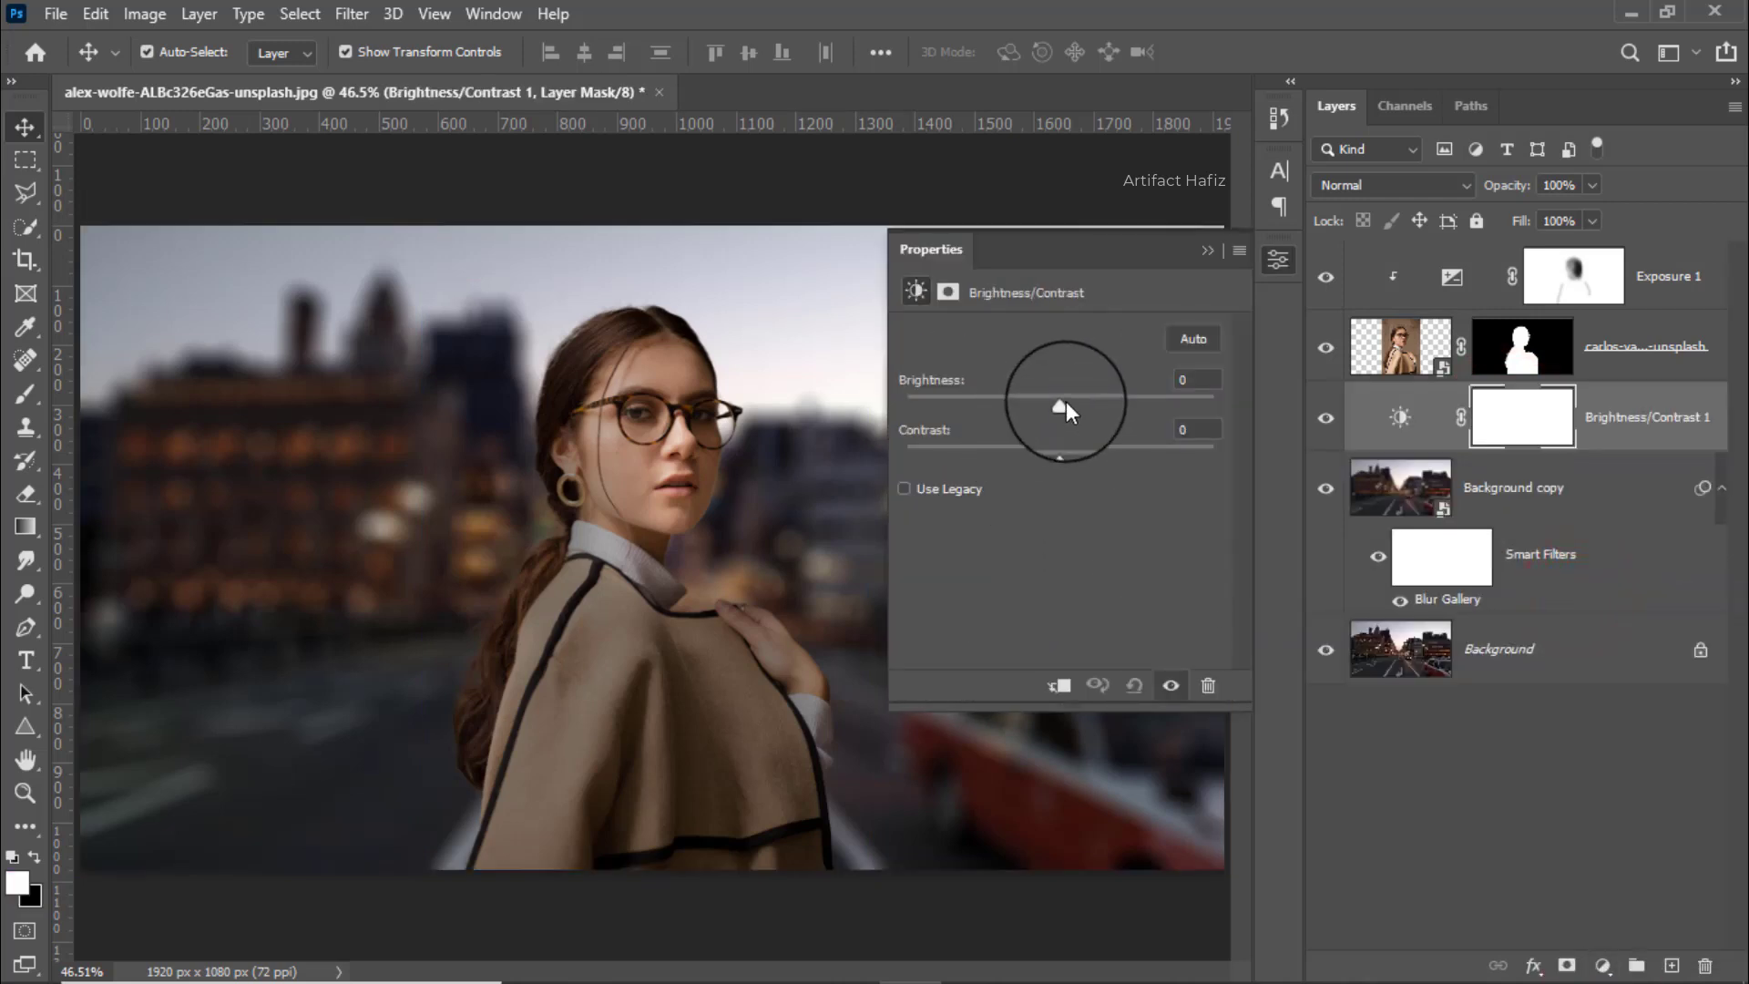
left_click_drag(1061, 402, 1038, 461)
left_click_drag(1096, 407, 1133, 410)
left_click(1207, 247)
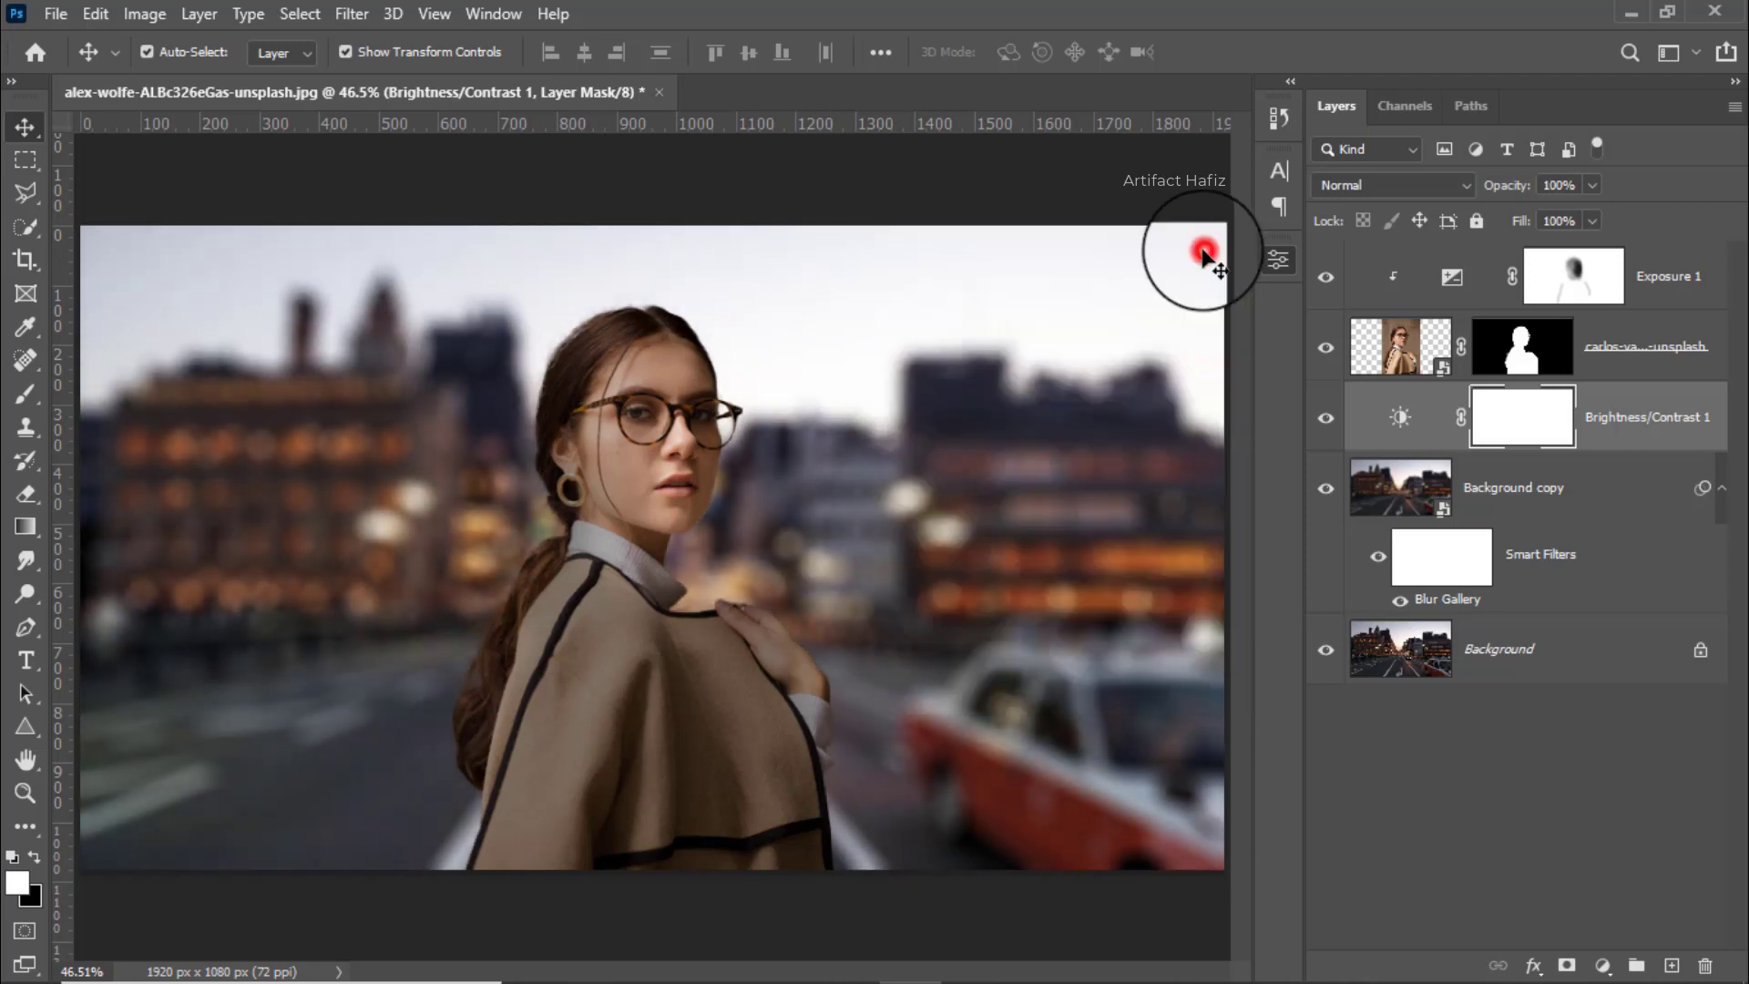
scroll(780, 644, "down", 2)
scroll(747, 644, "up", 2)
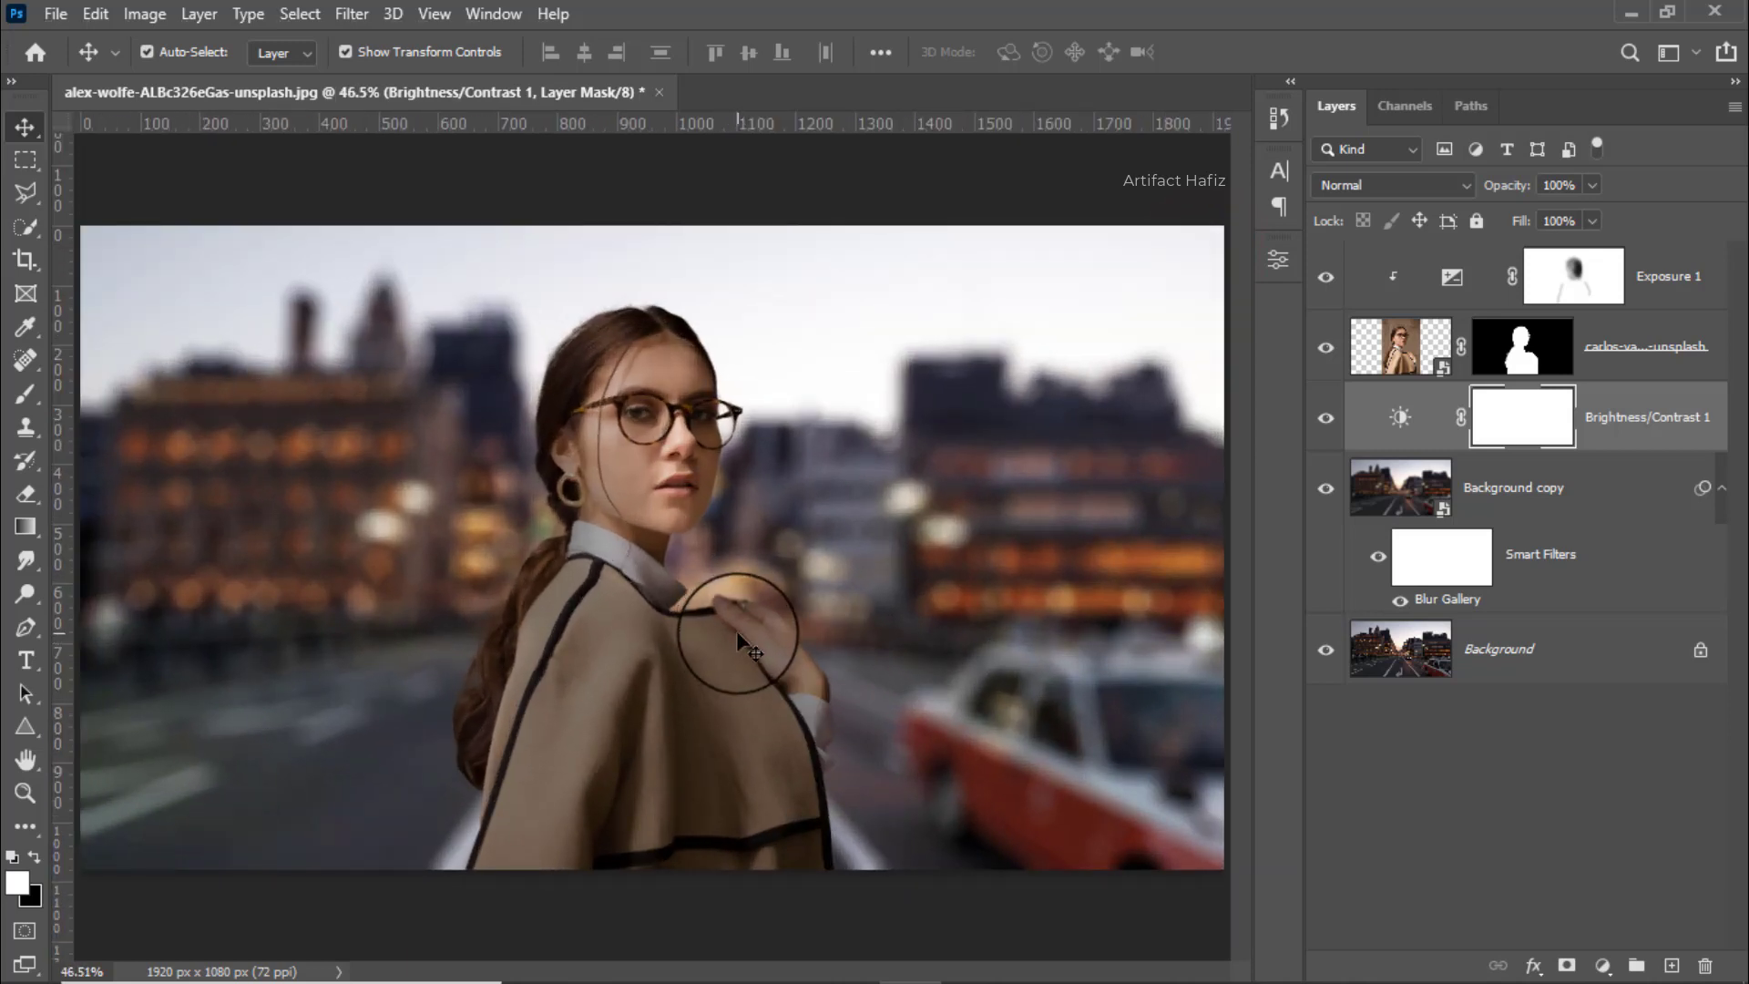
Shade the folds of the cape on the Exposure mask with a white brush at 9% flow, reducing its size from 100 to 70 px
left_click(1565, 276)
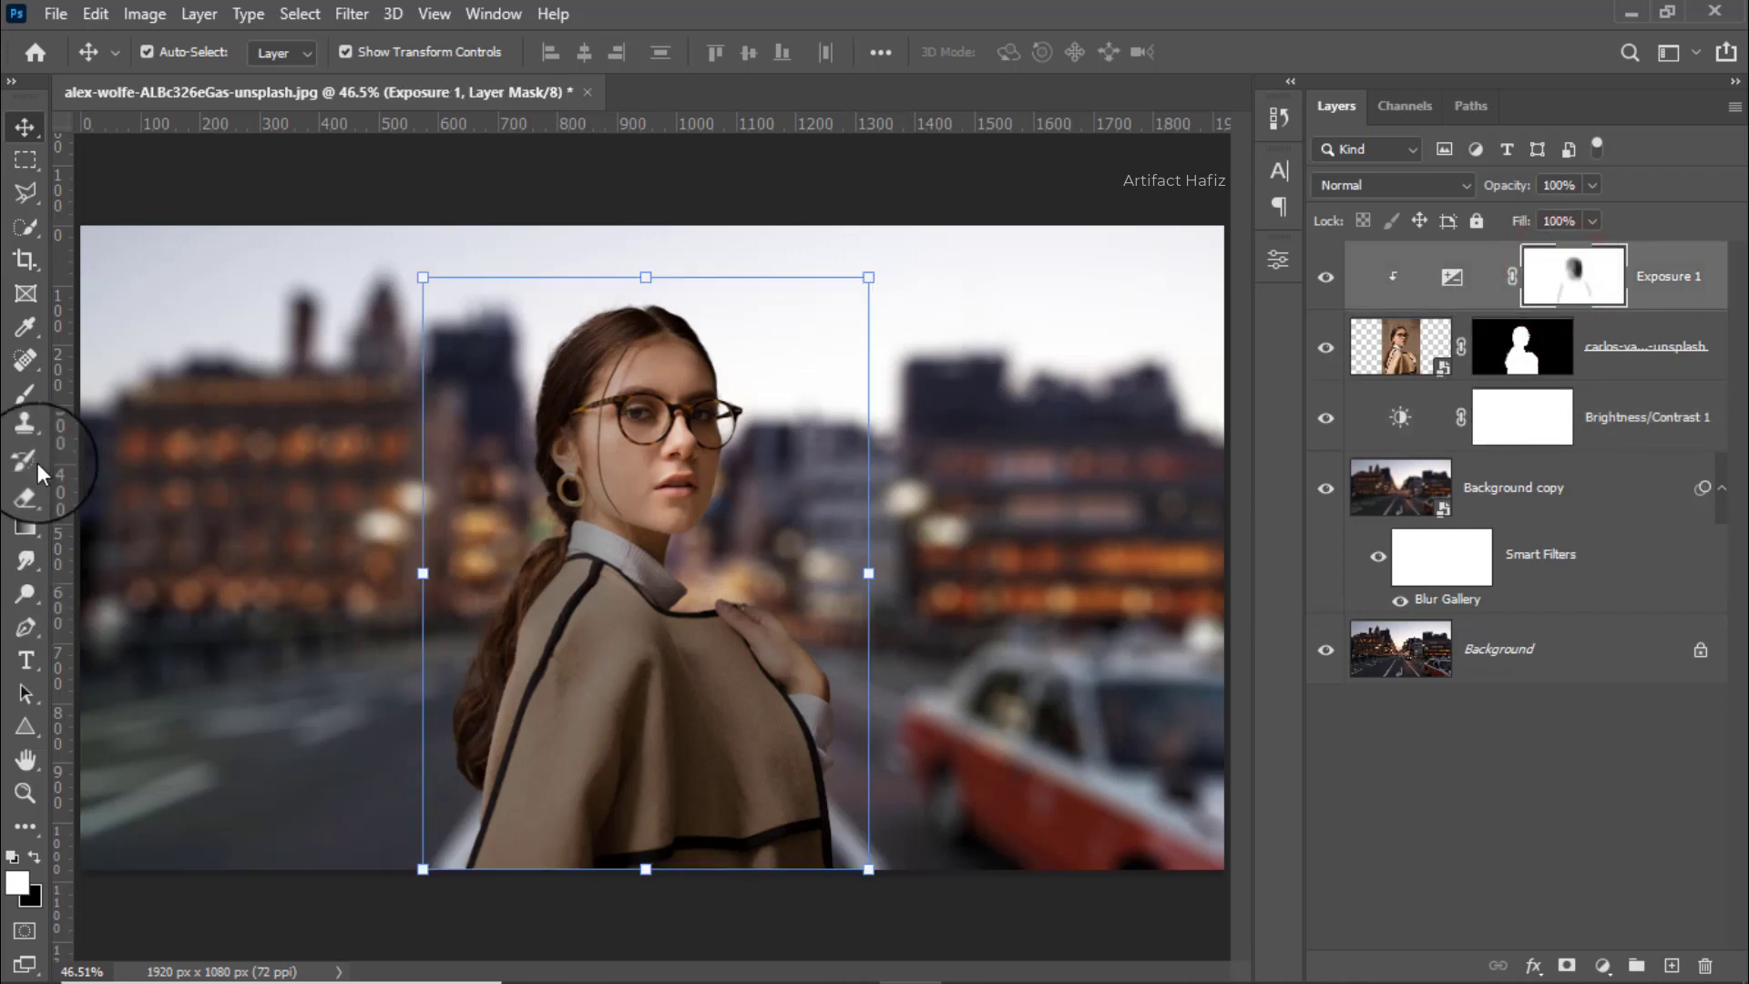
left_click(24, 394)
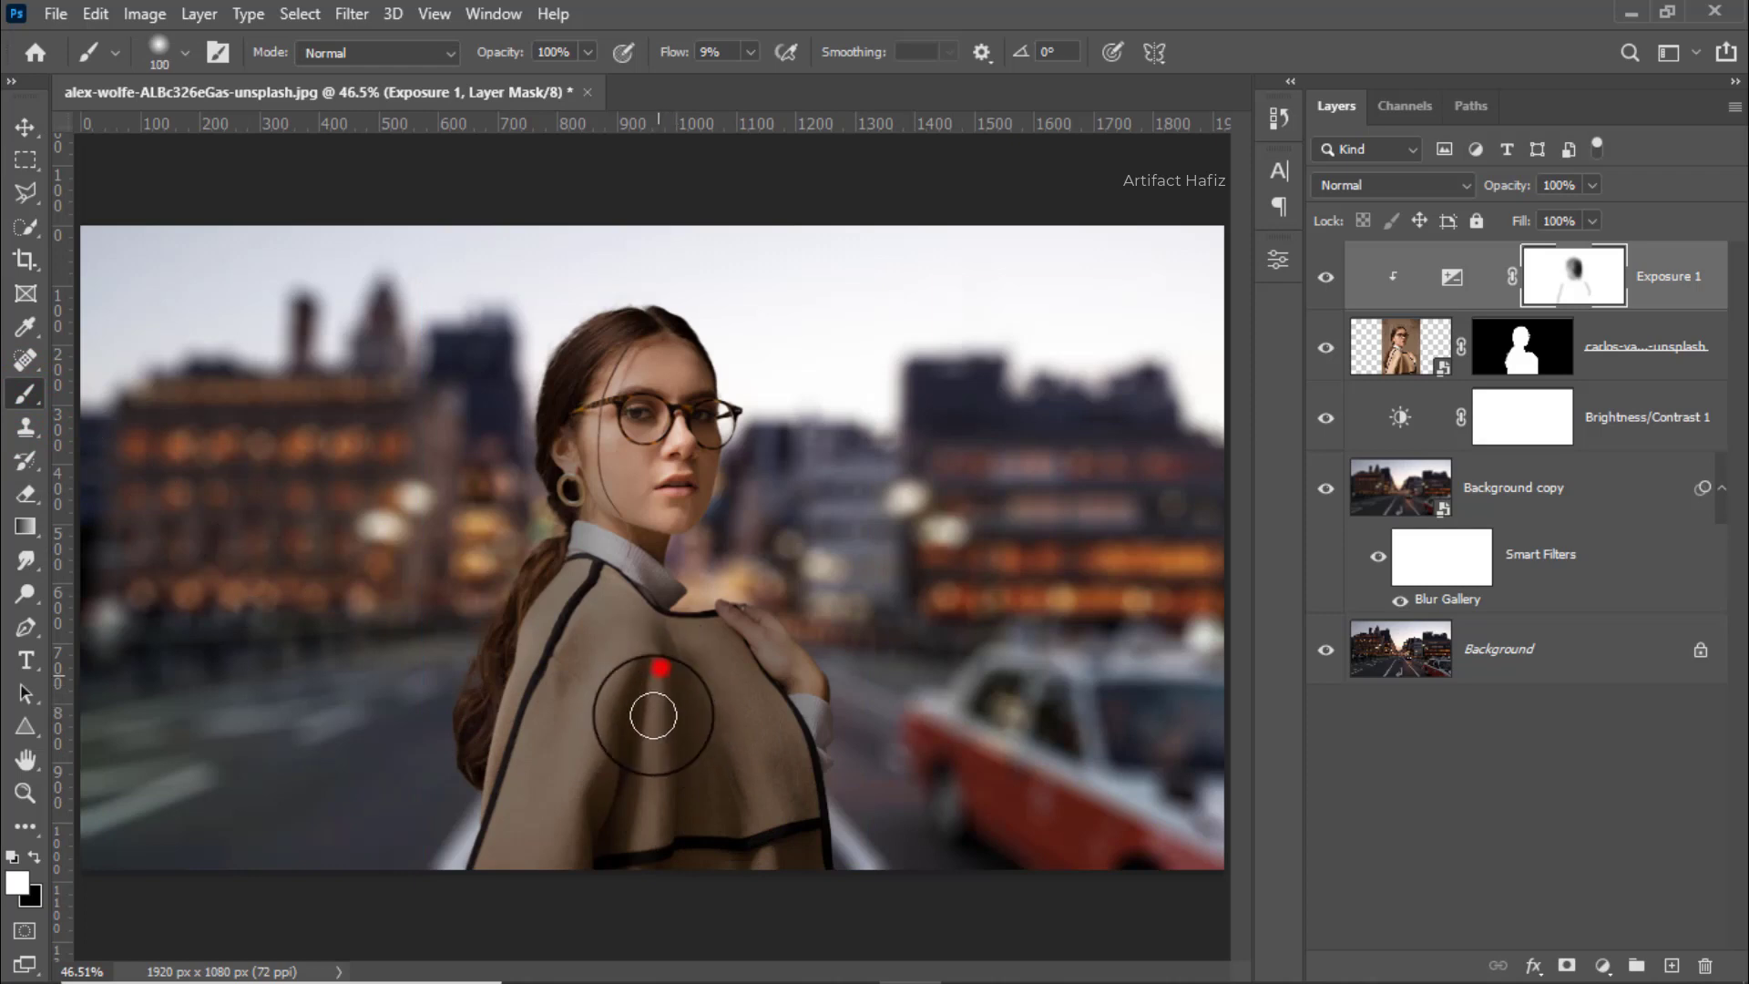
left_click_drag(653, 715, 644, 828)
left_click_drag(667, 683, 665, 804)
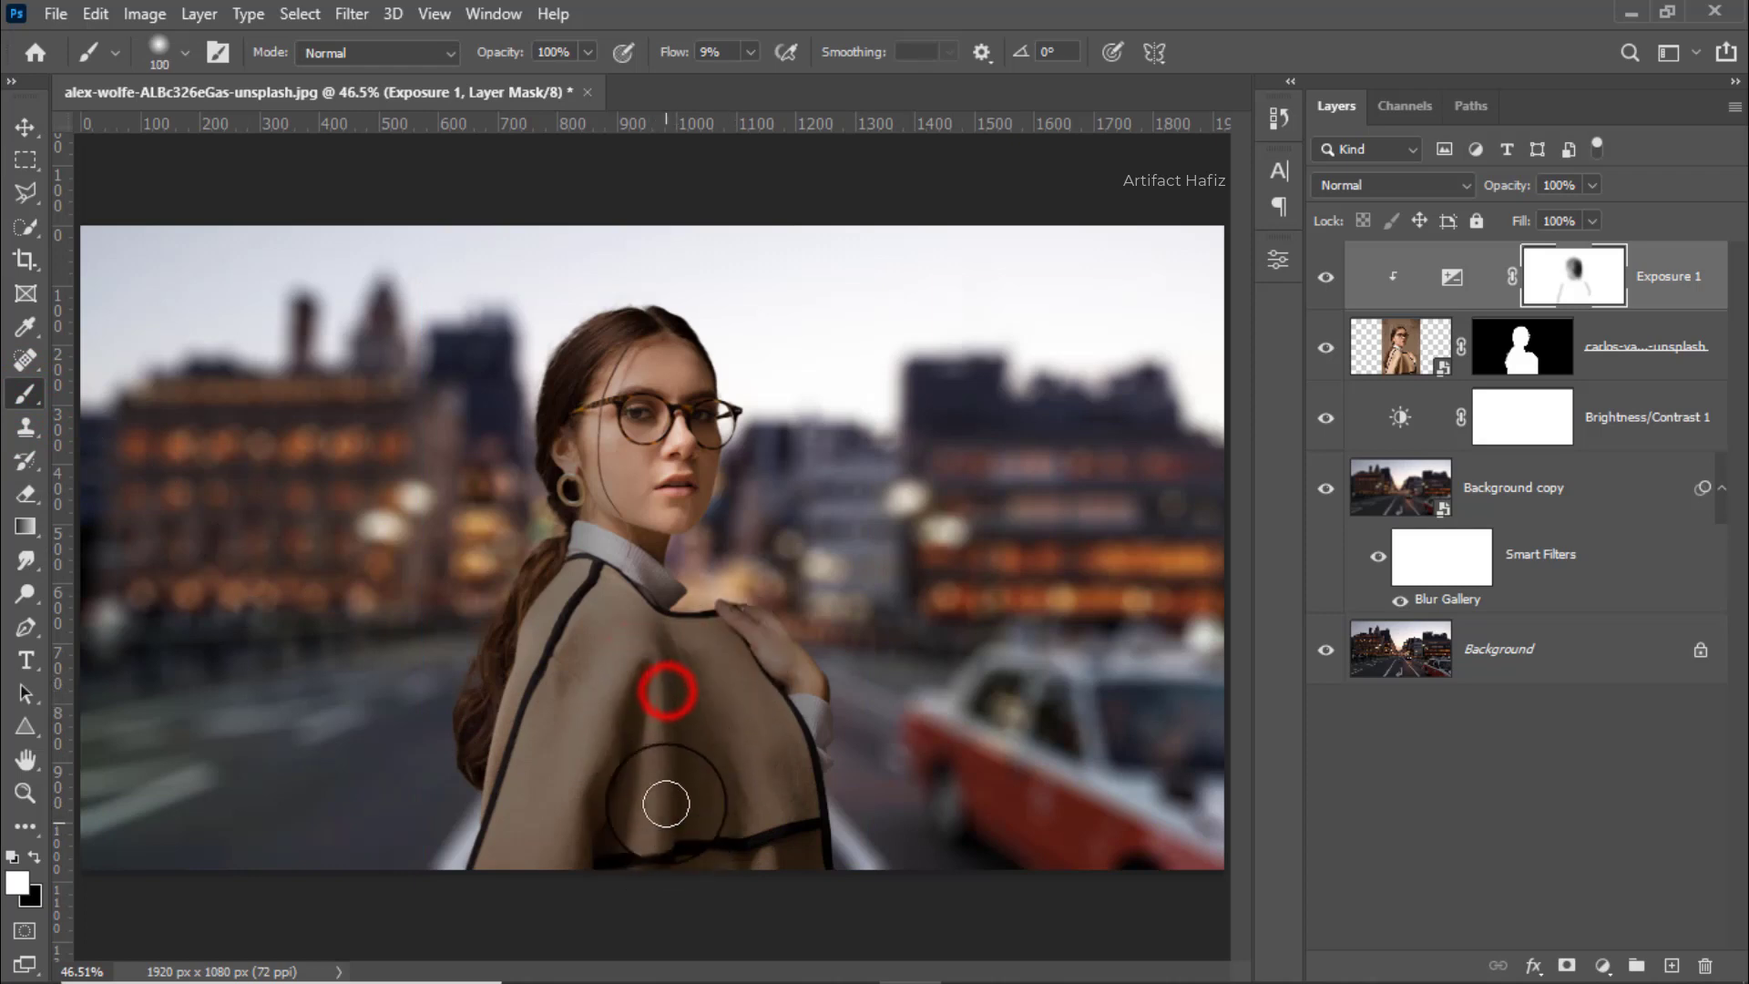
key("bracketleft")
left_click(663, 685)
left_click_drag(661, 681, 644, 859)
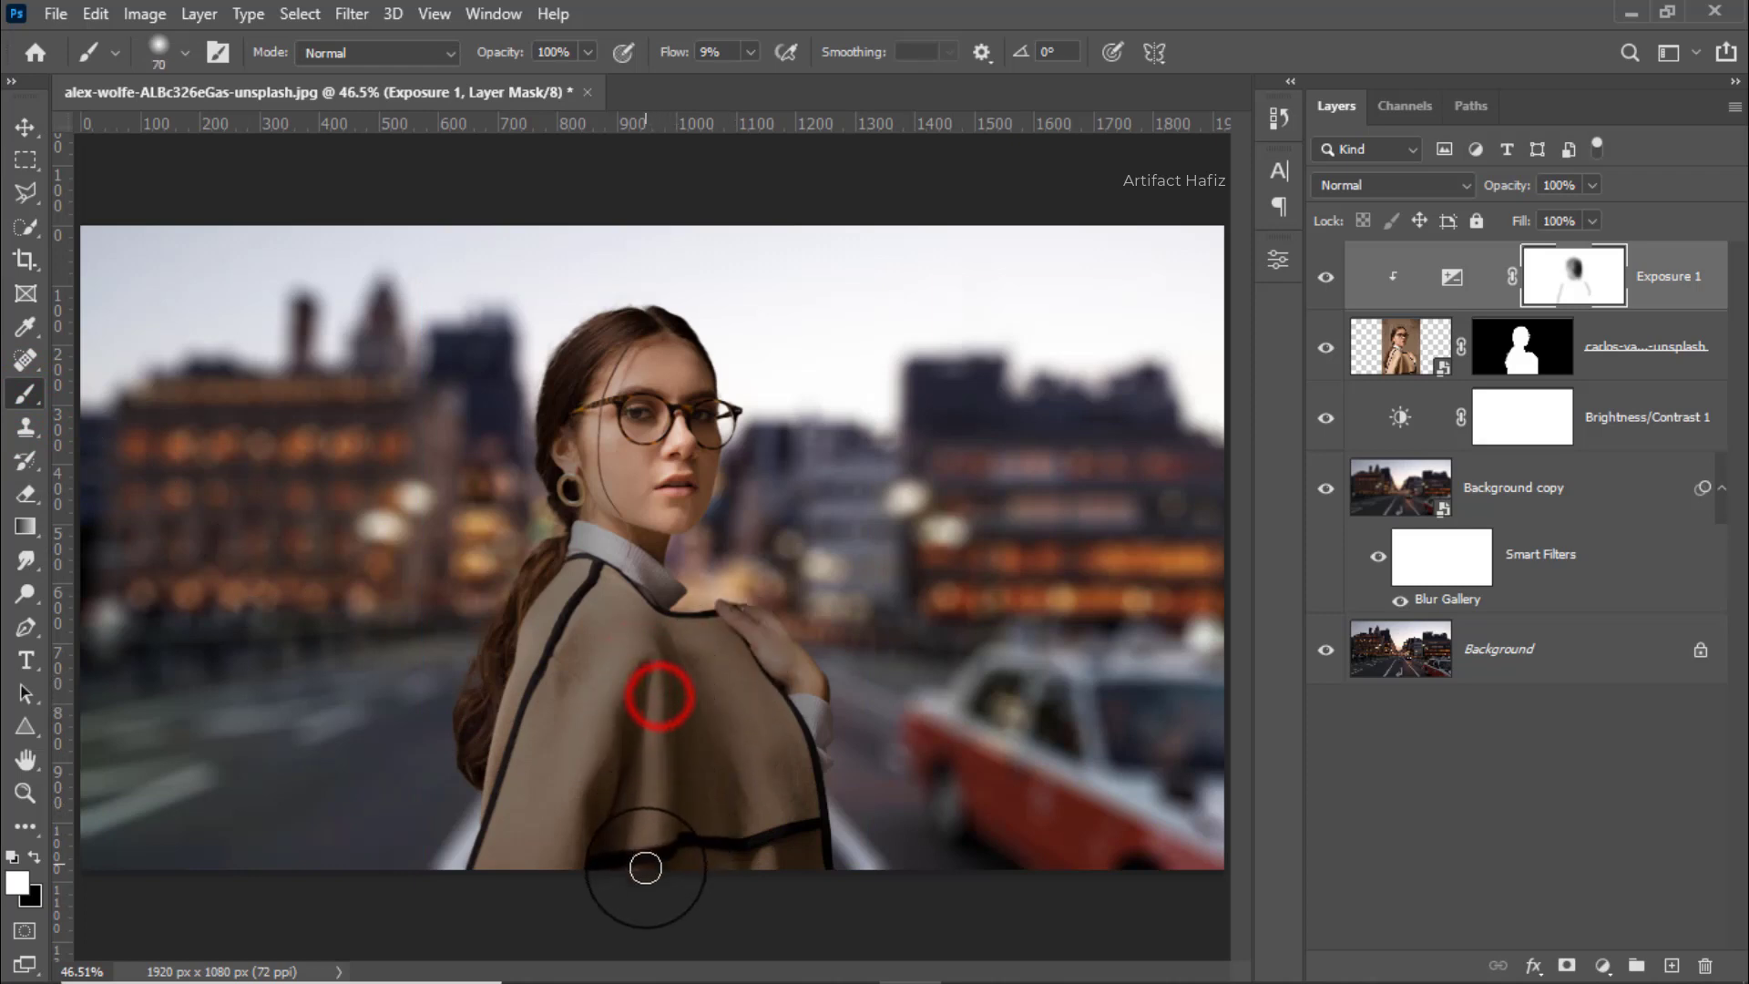
key("bracketleft")
mouse_move(613, 656)
left_mouse_down()
mouse_move(565, 858)
mouse_move(542, 855)
mouse_move(624, 657)
mouse_move(557, 840)
mouse_move(546, 814)
mouse_move(652, 650)
left_mouse_up()
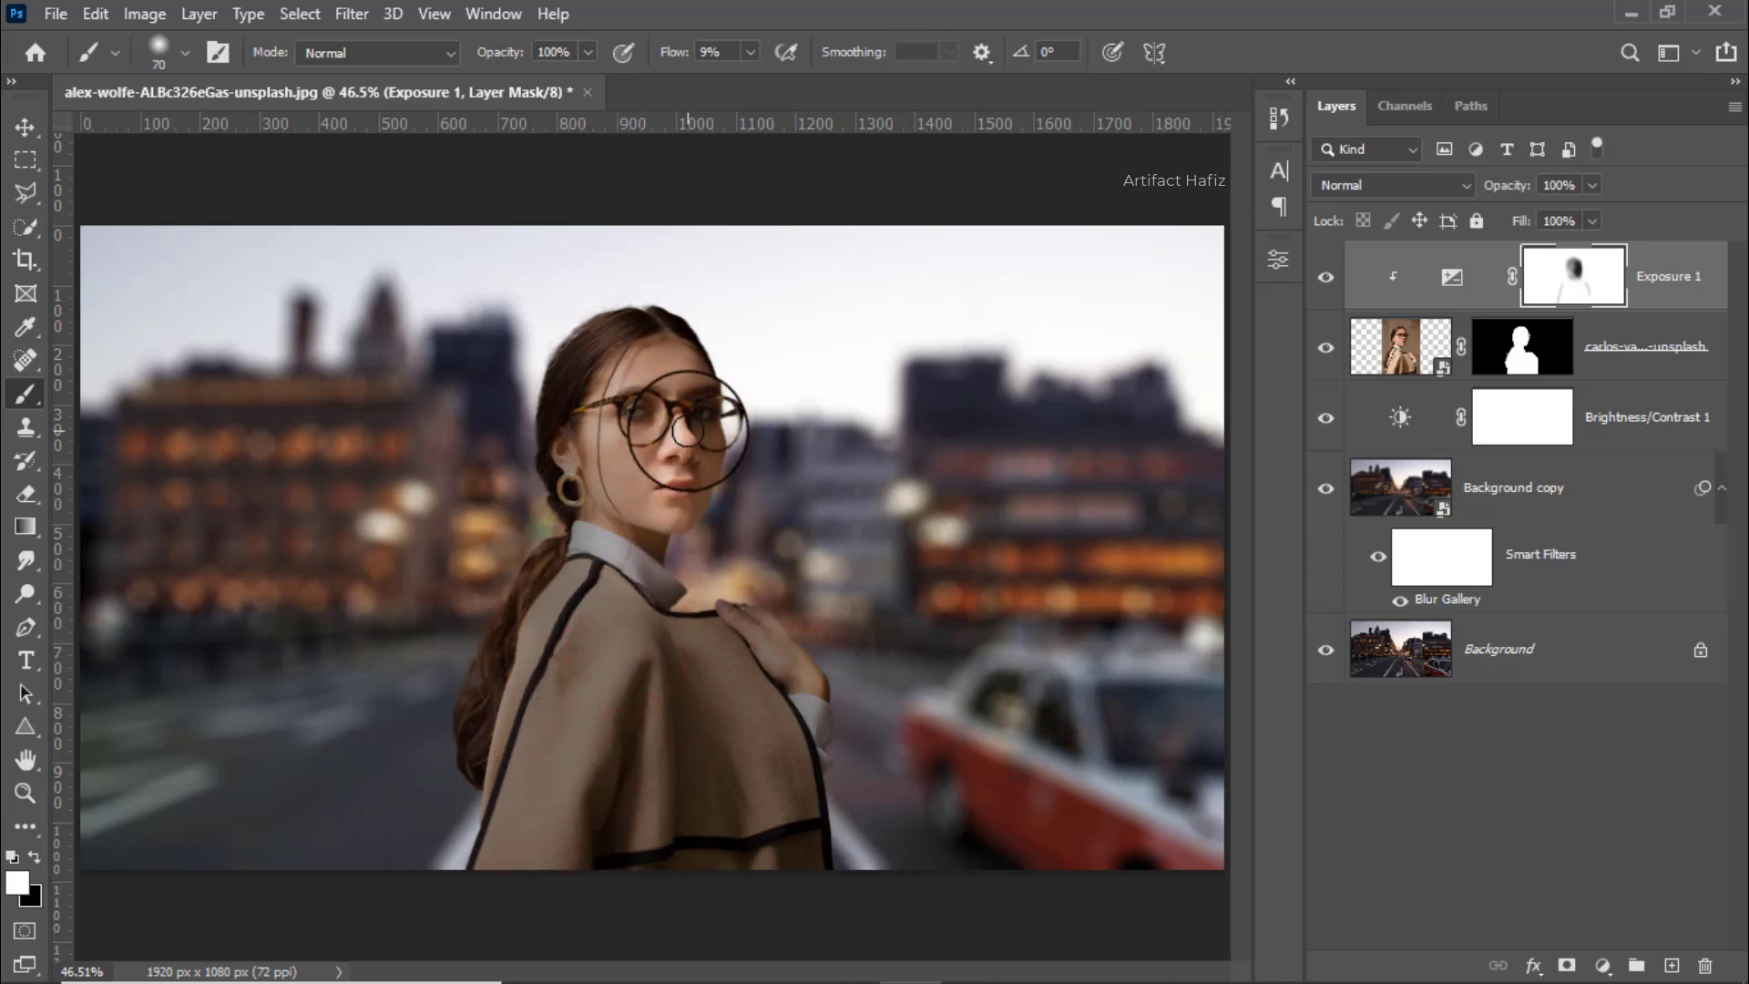
Shade the face around the glasses on the Exposure mask with the 70 px white brush and review the whole composite
mouse_move(690, 419)
left_mouse_down()
mouse_move(668, 453)
mouse_move(659, 404)
mouse_move(640, 405)
mouse_move(683, 402)
left_mouse_up()
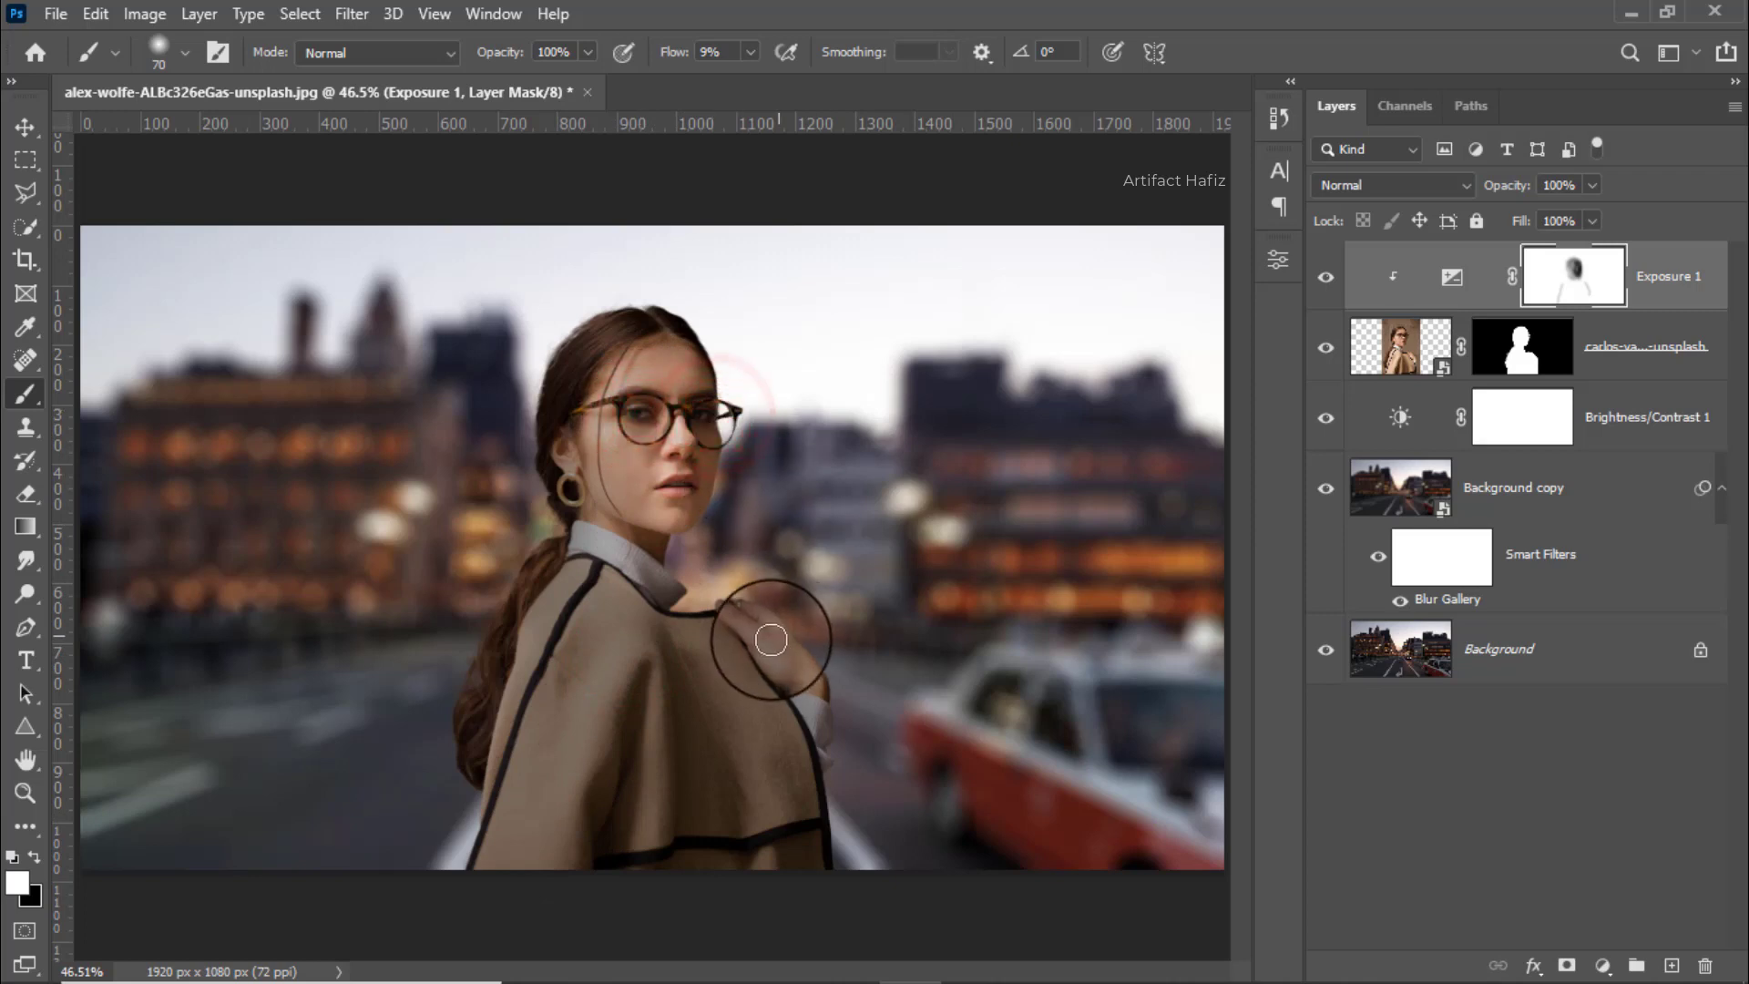
scroll(695, 586, "down", 3, "alt")
scroll(709, 589, "up", 3, "alt")
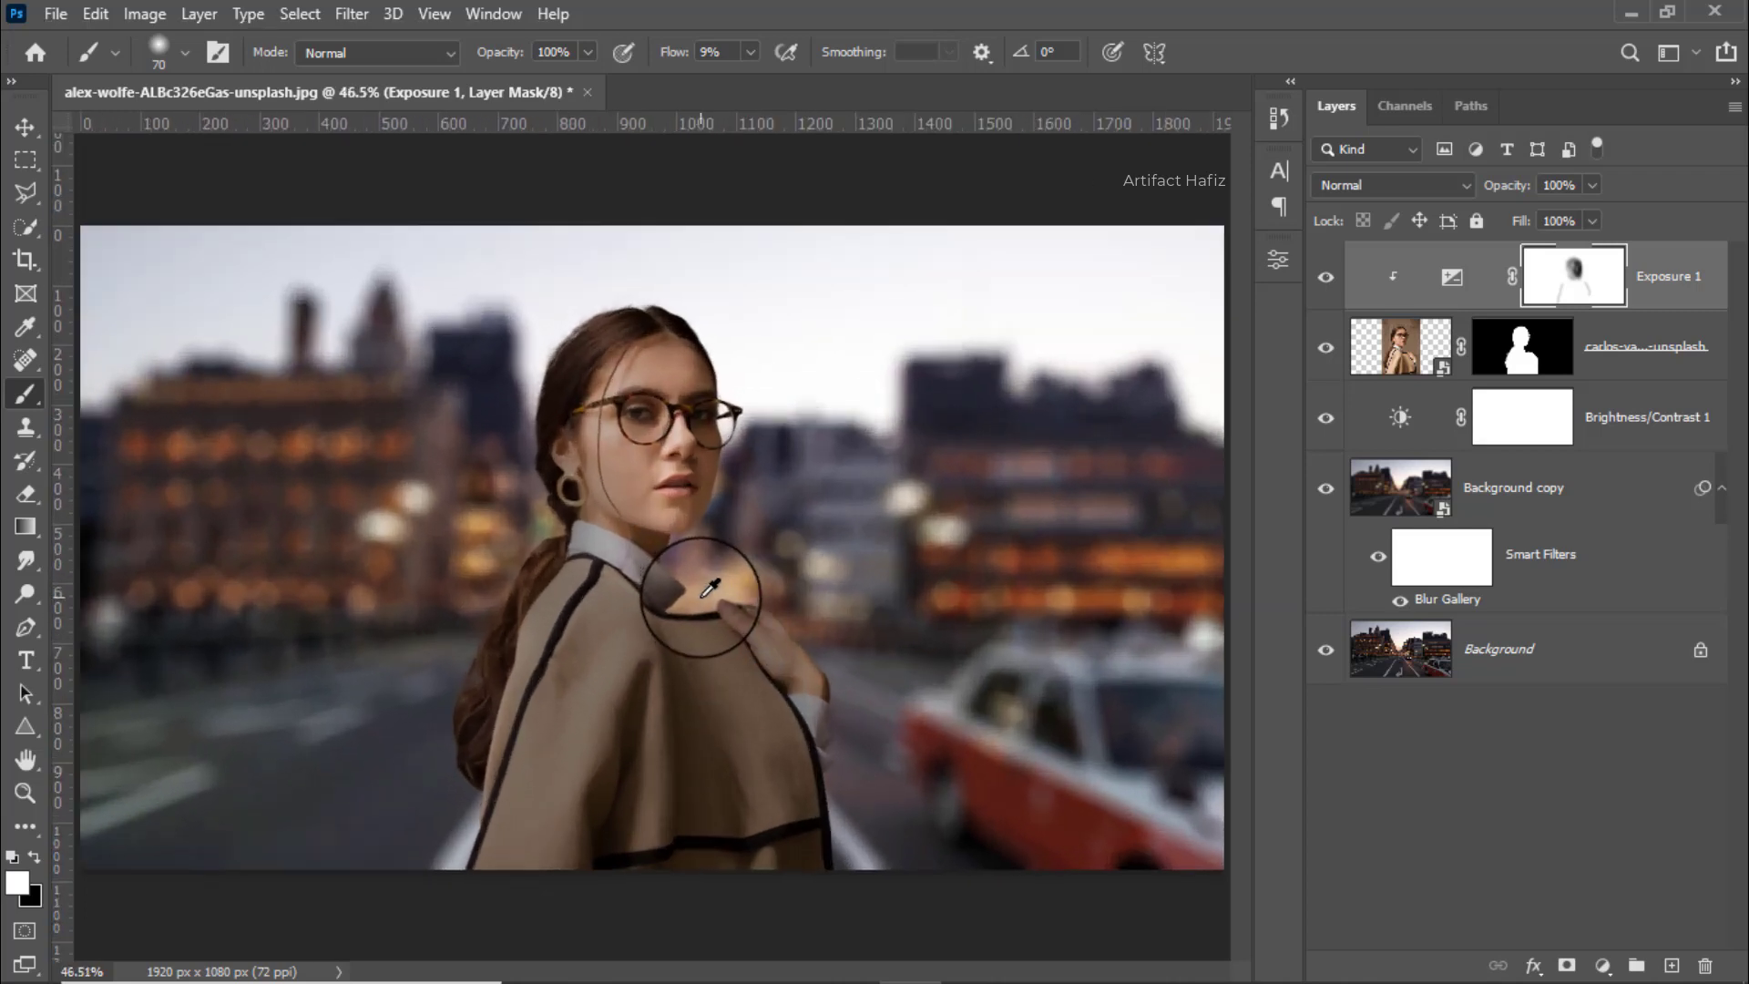
scroll(722, 629, "down", 2, "alt")
scroll(733, 626, "up", 1, "alt")
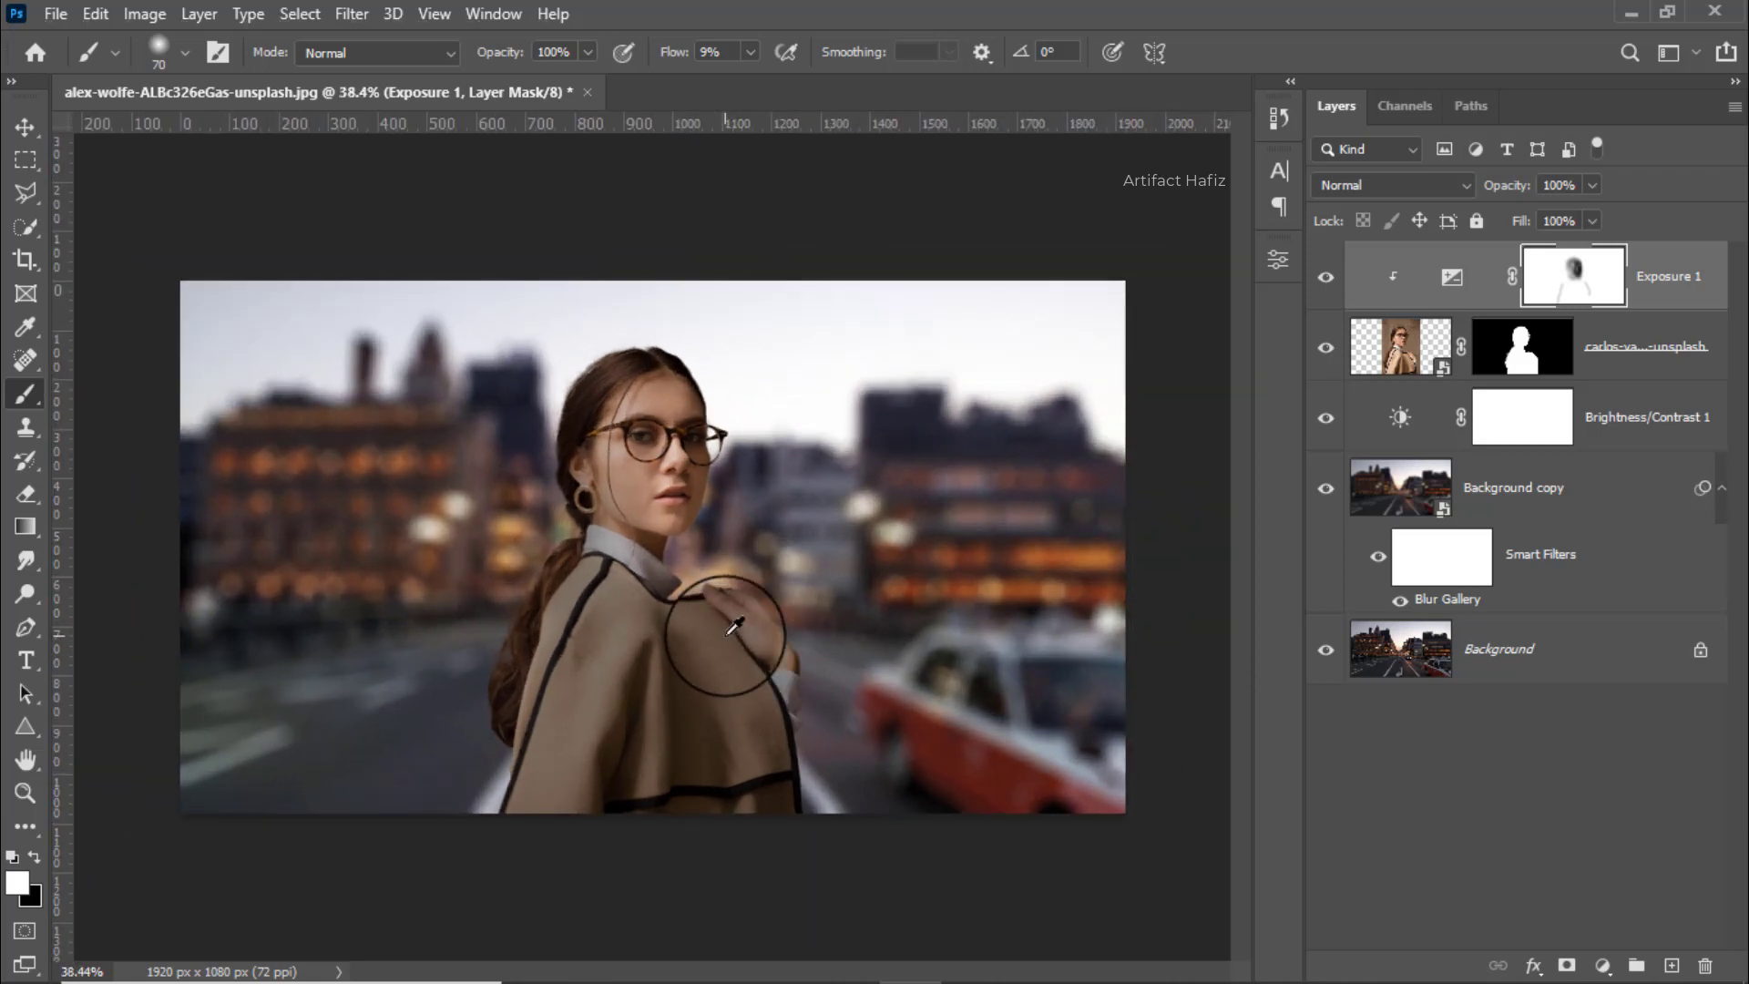
Convert the Exposure adjustment and the portrait layer into one smart object and check it by toggling its visibility
left_click(1639, 344, "shift")
right_click(1659, 265)
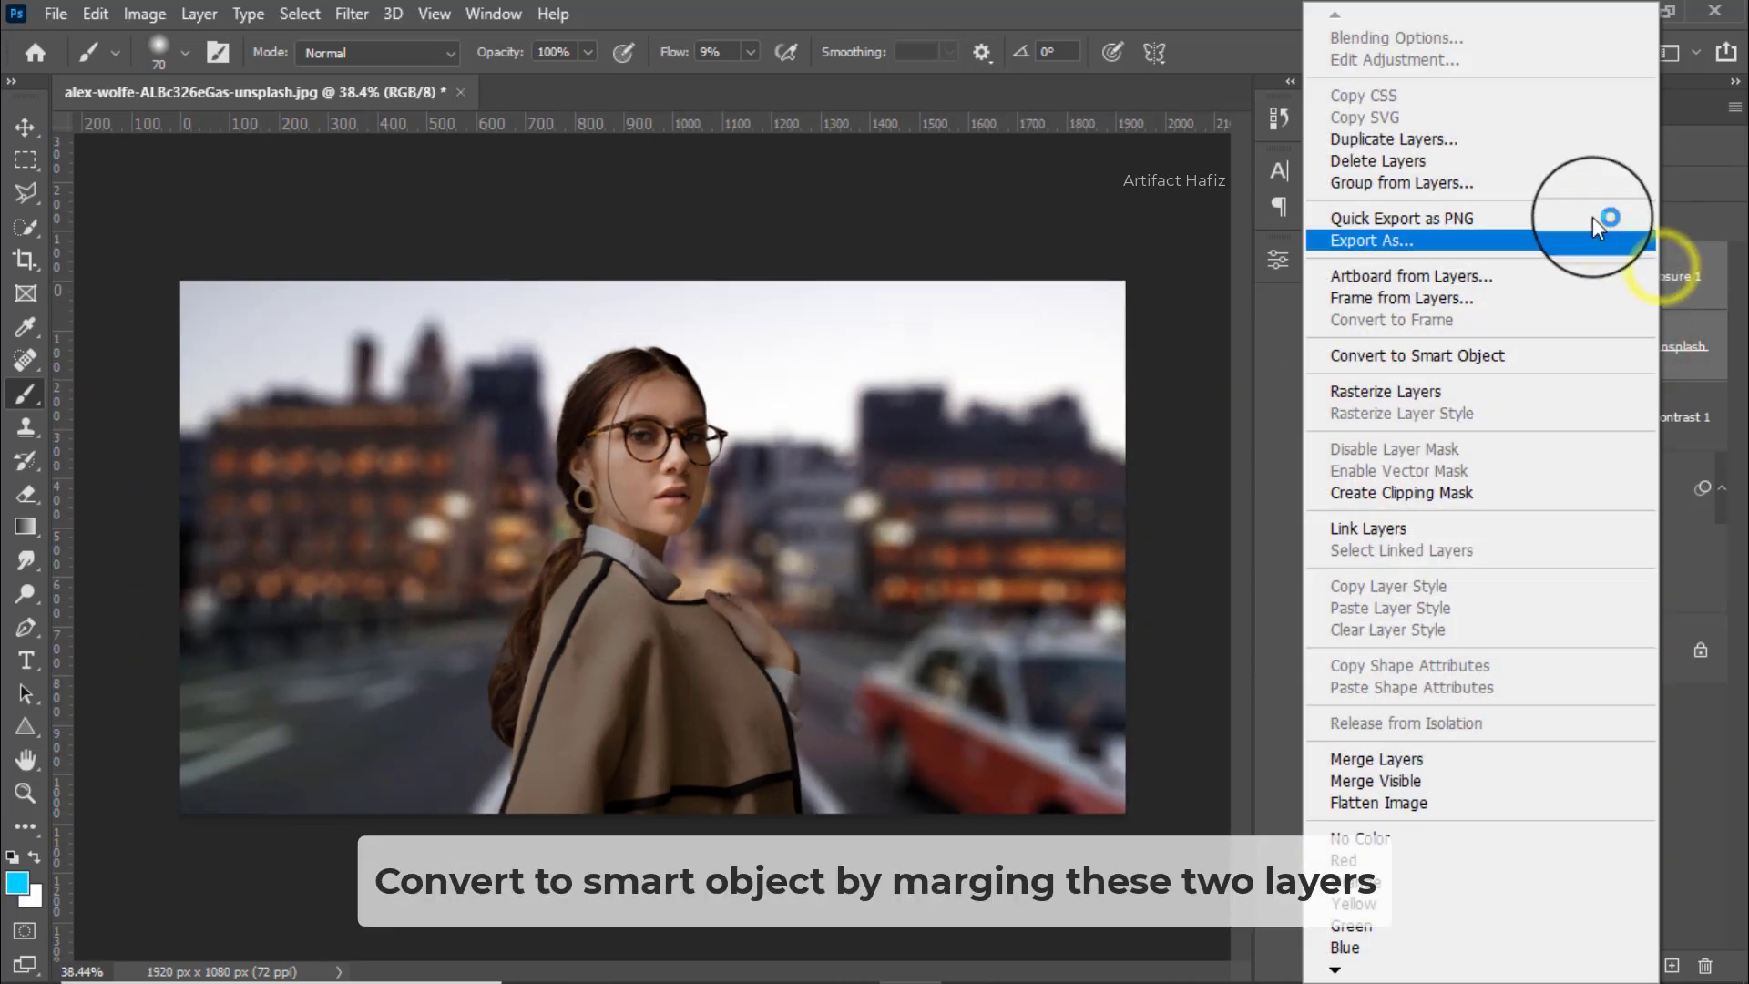
left_click(1356, 354)
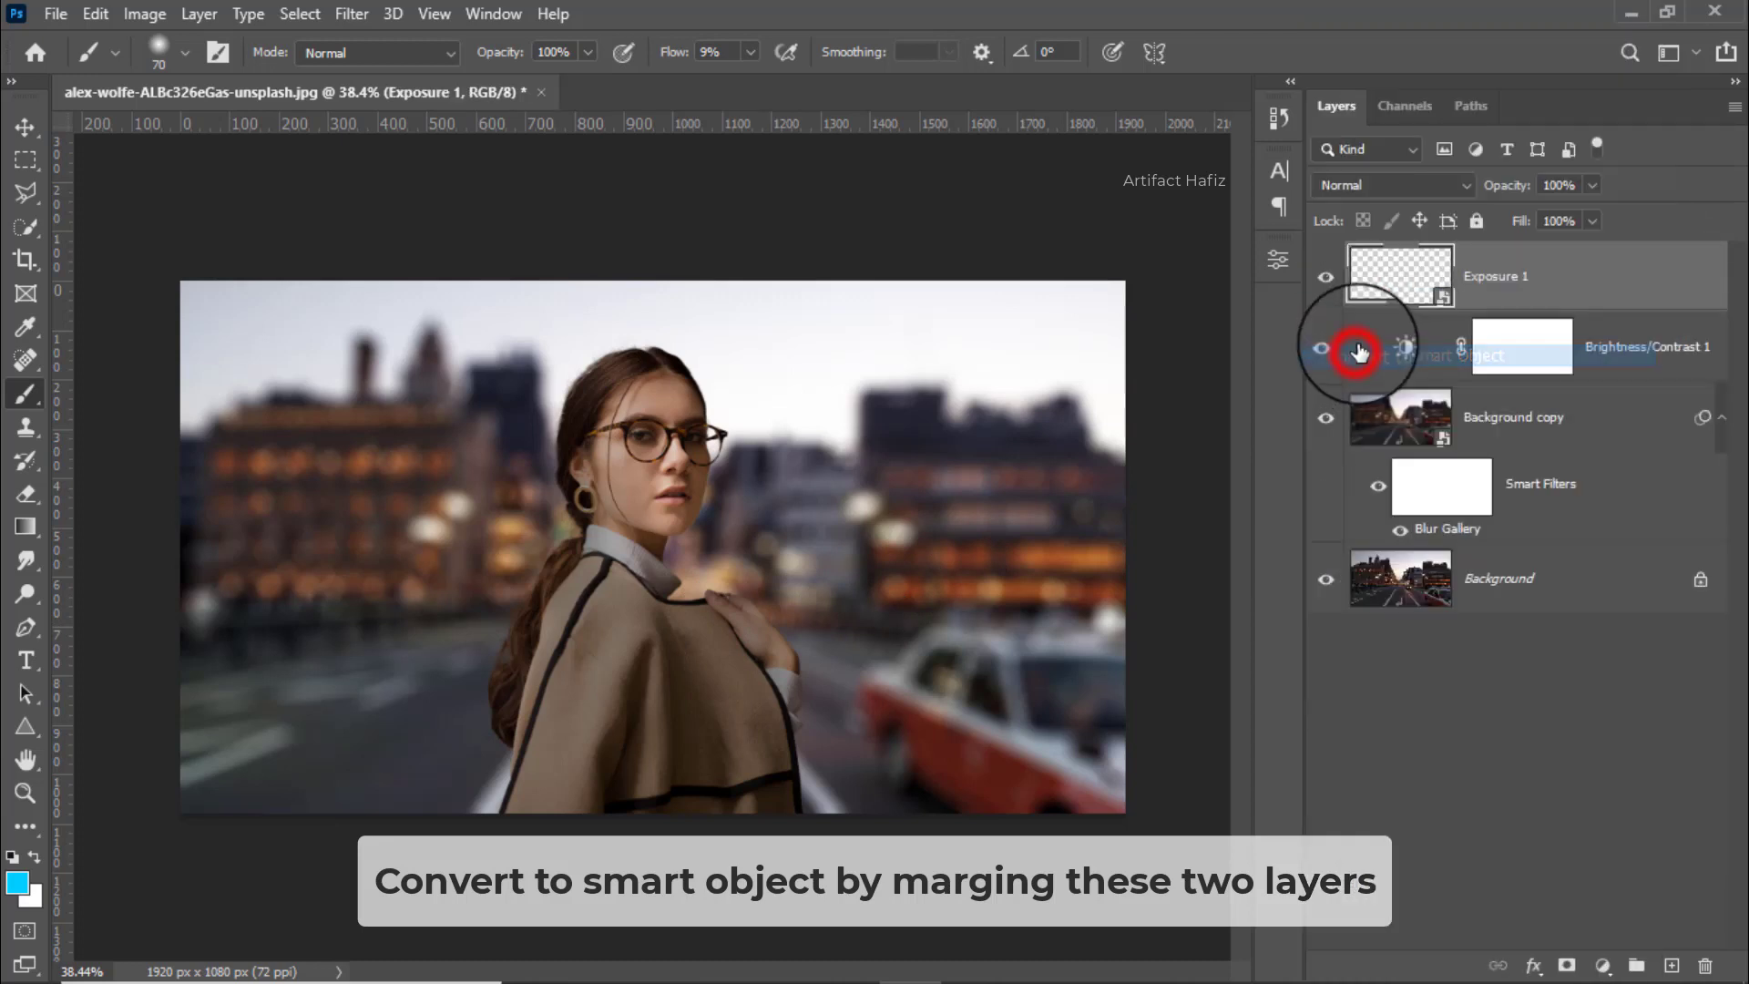
left_click(1327, 282)
left_click(1327, 282)
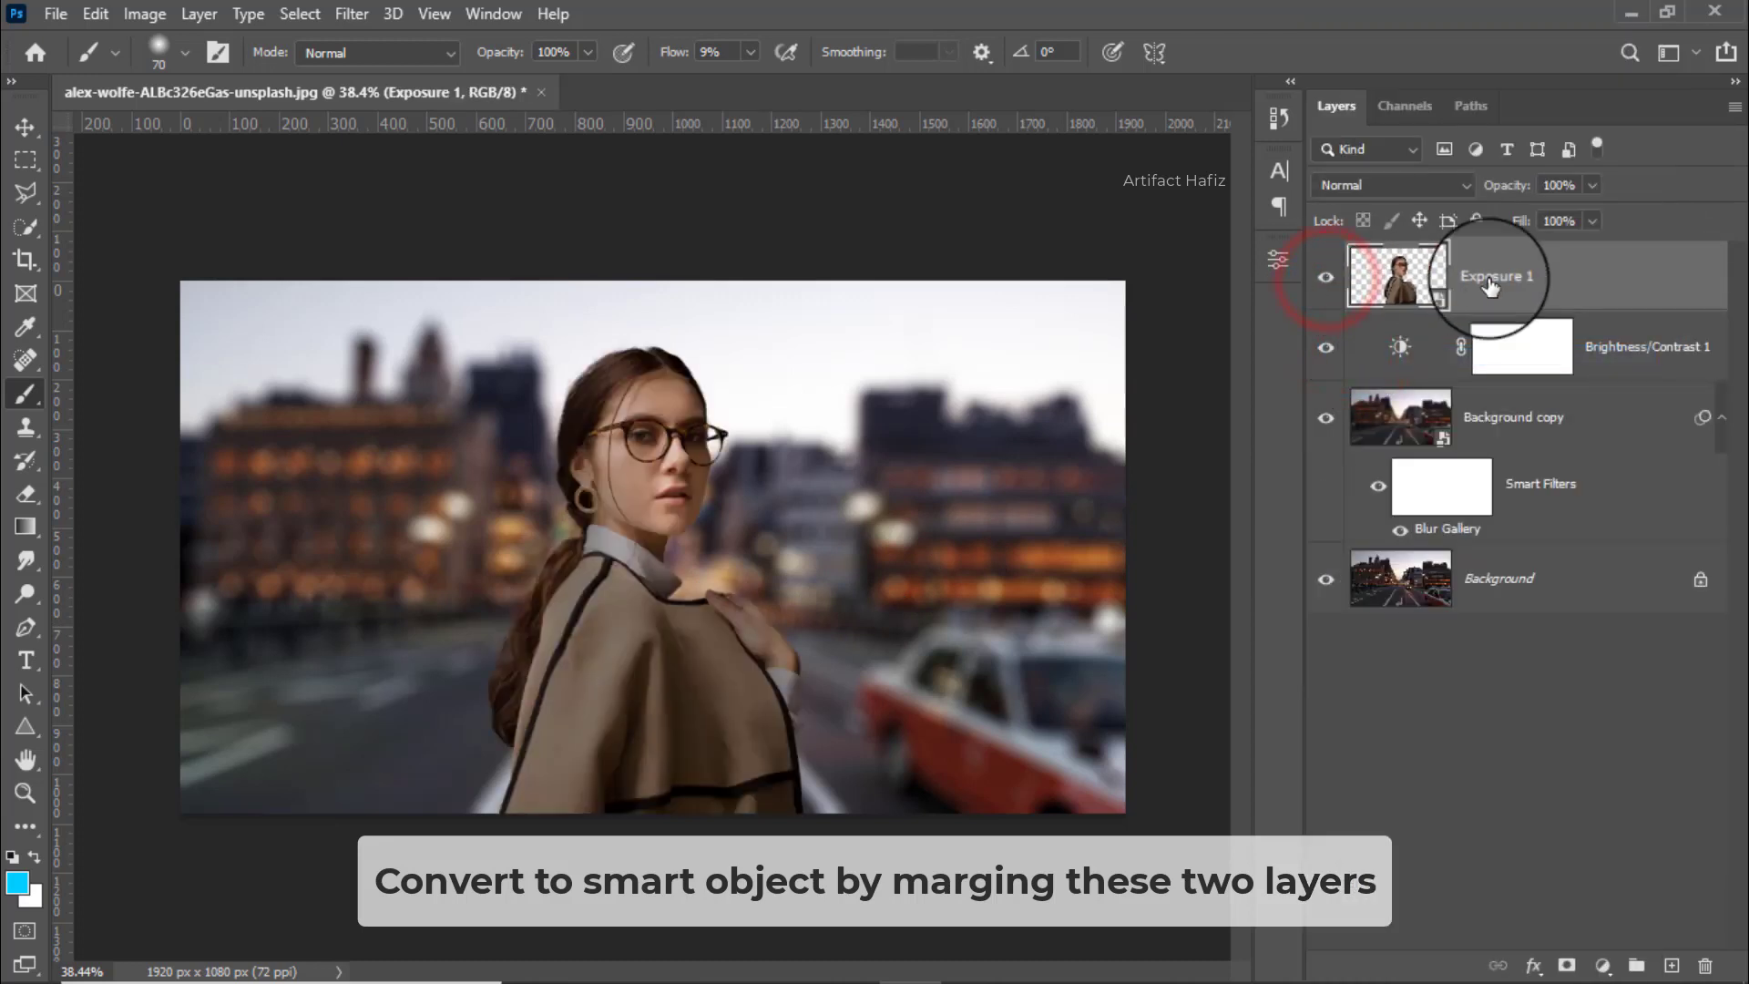
Duplicate the portrait smart object and select the copy
left_click(1536, 282)
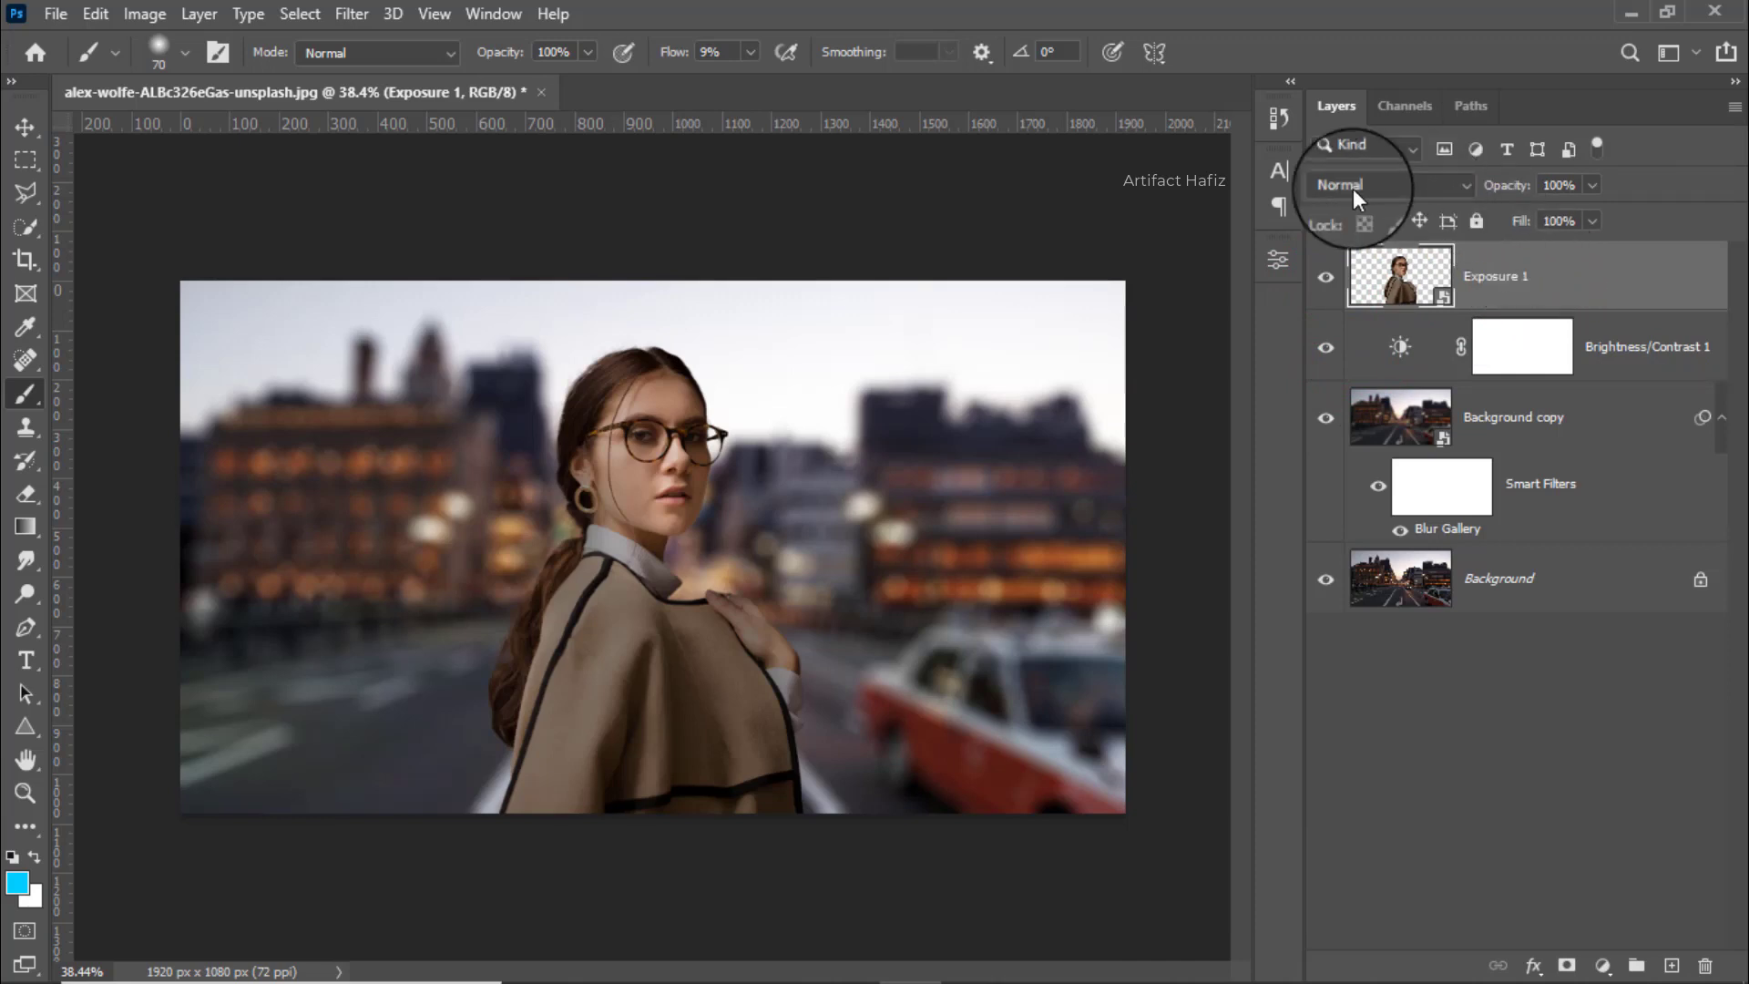
left_click_drag(1504, 285, 1671, 965)
left_click(1481, 275)
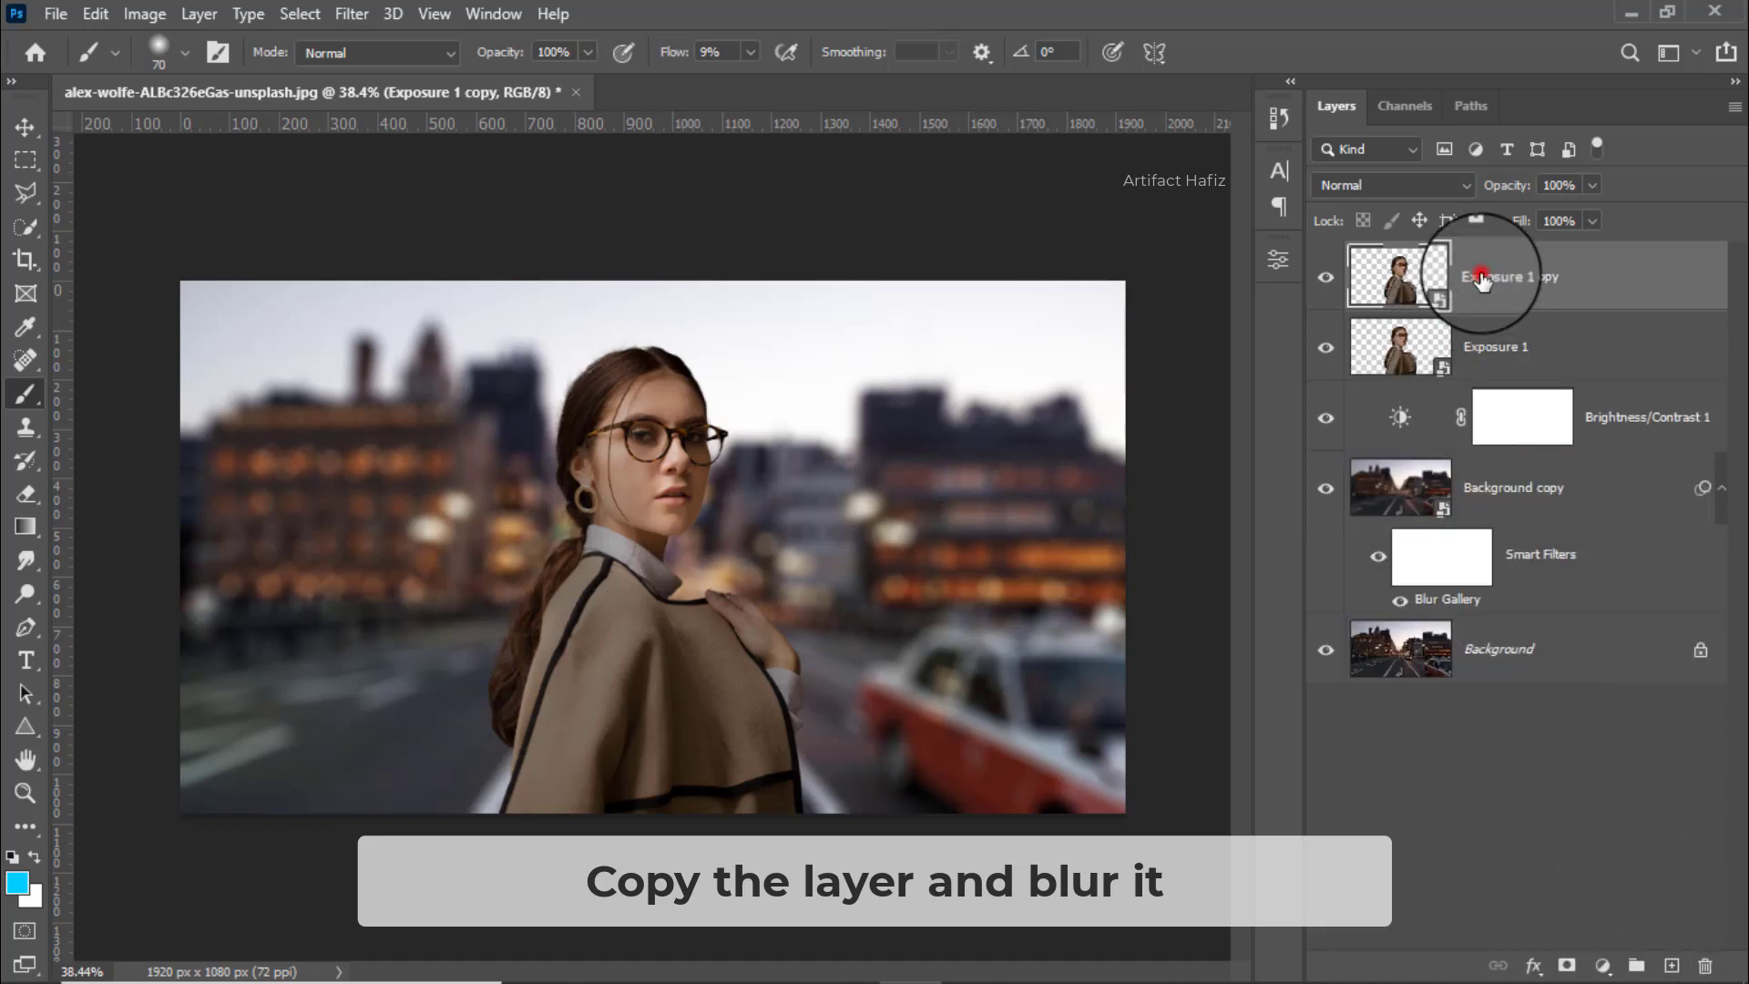
Apply a Gaussian Blur smart filter with a radius of about 1.7 pixels to the portrait copy
left_click(351, 13)
left_click(352, 14)
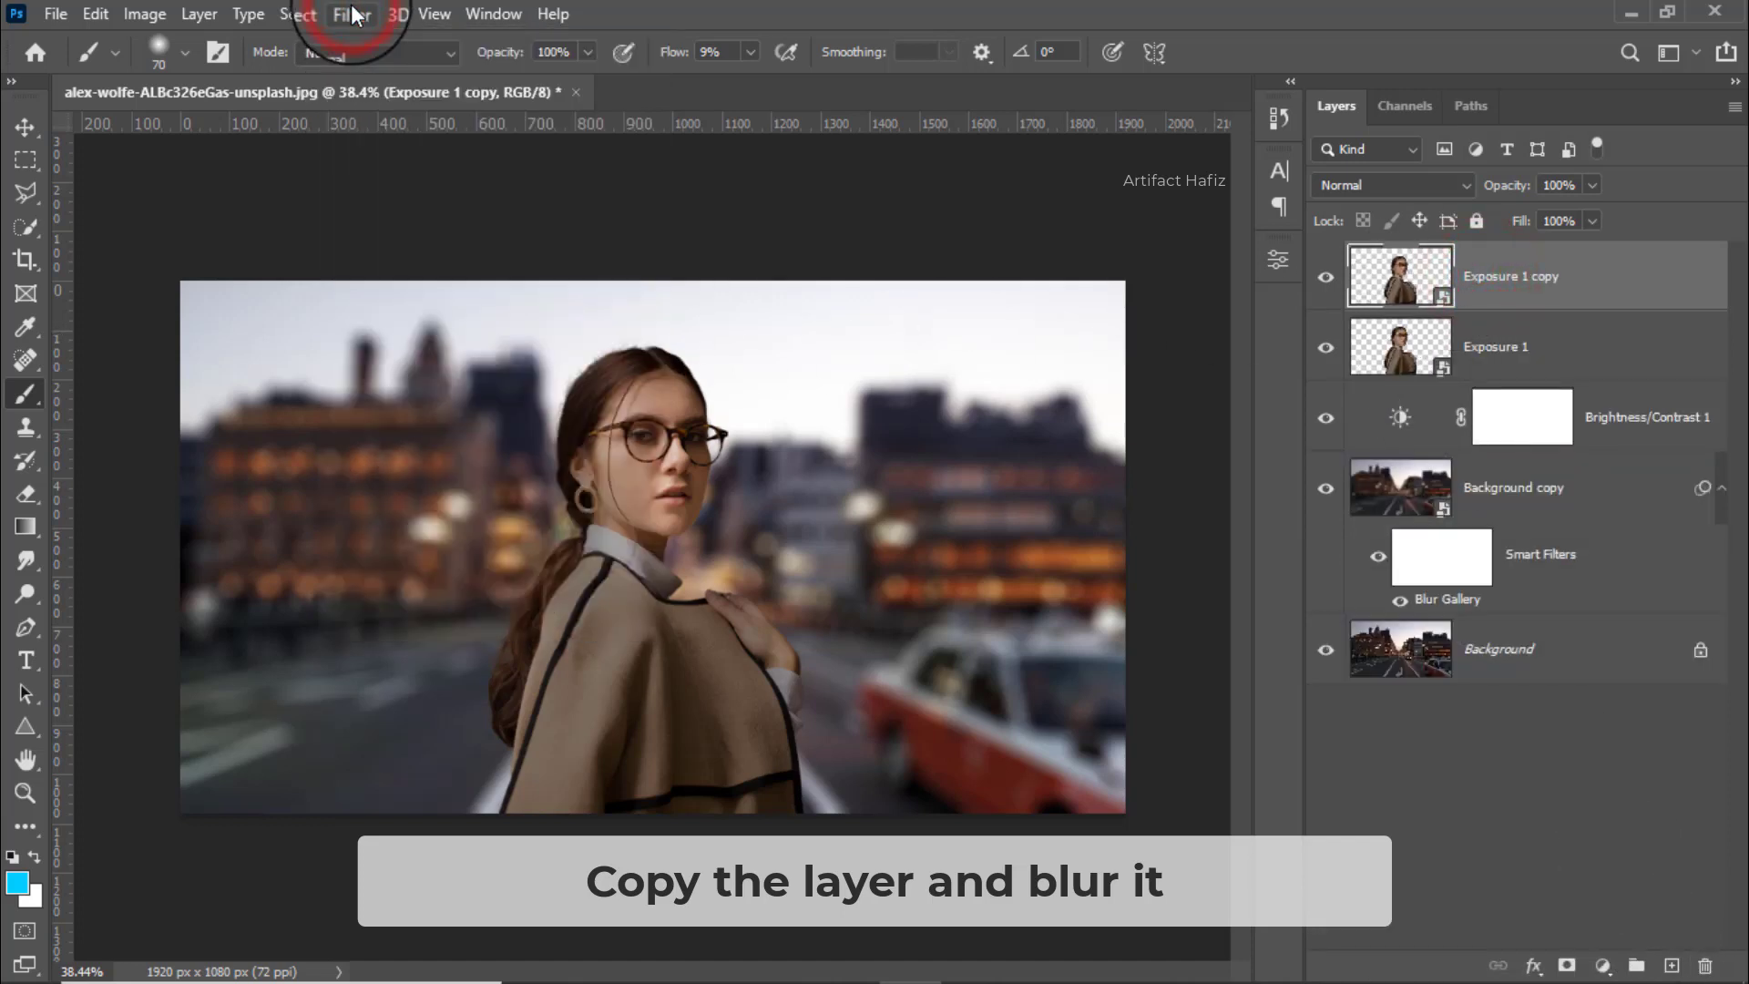
scroll(608, 339, "up", 3)
scroll(607, 339, "up", 3)
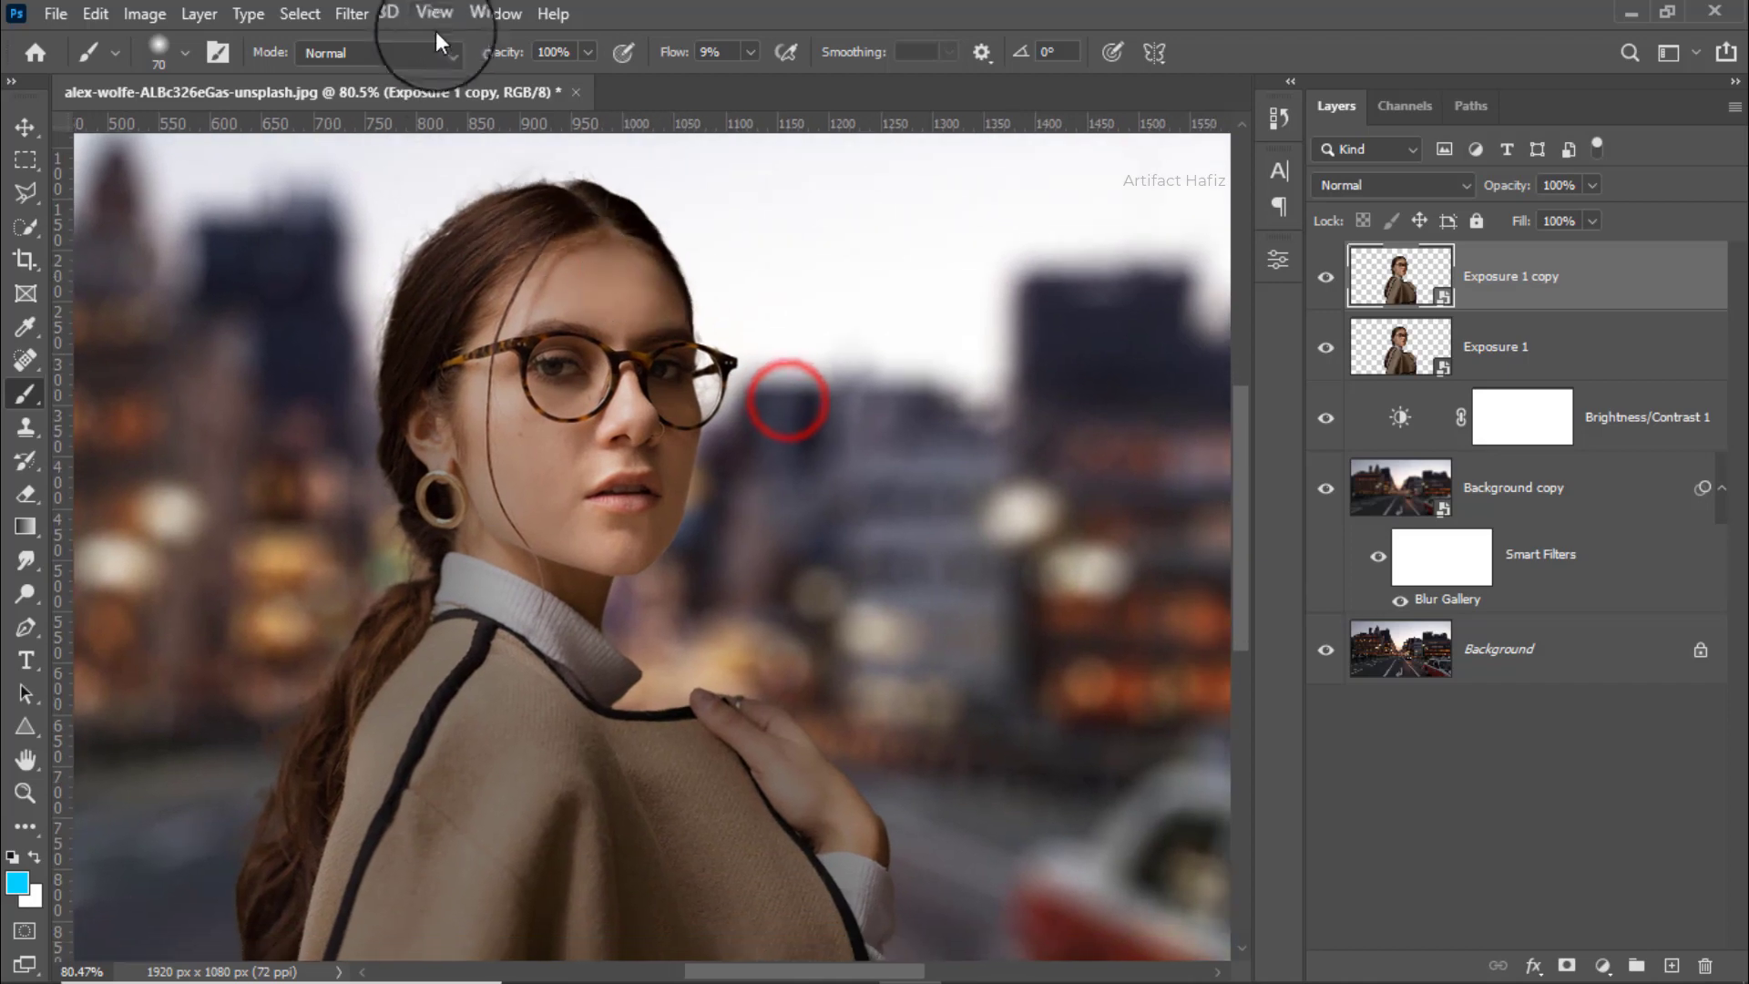
left_click(351, 14)
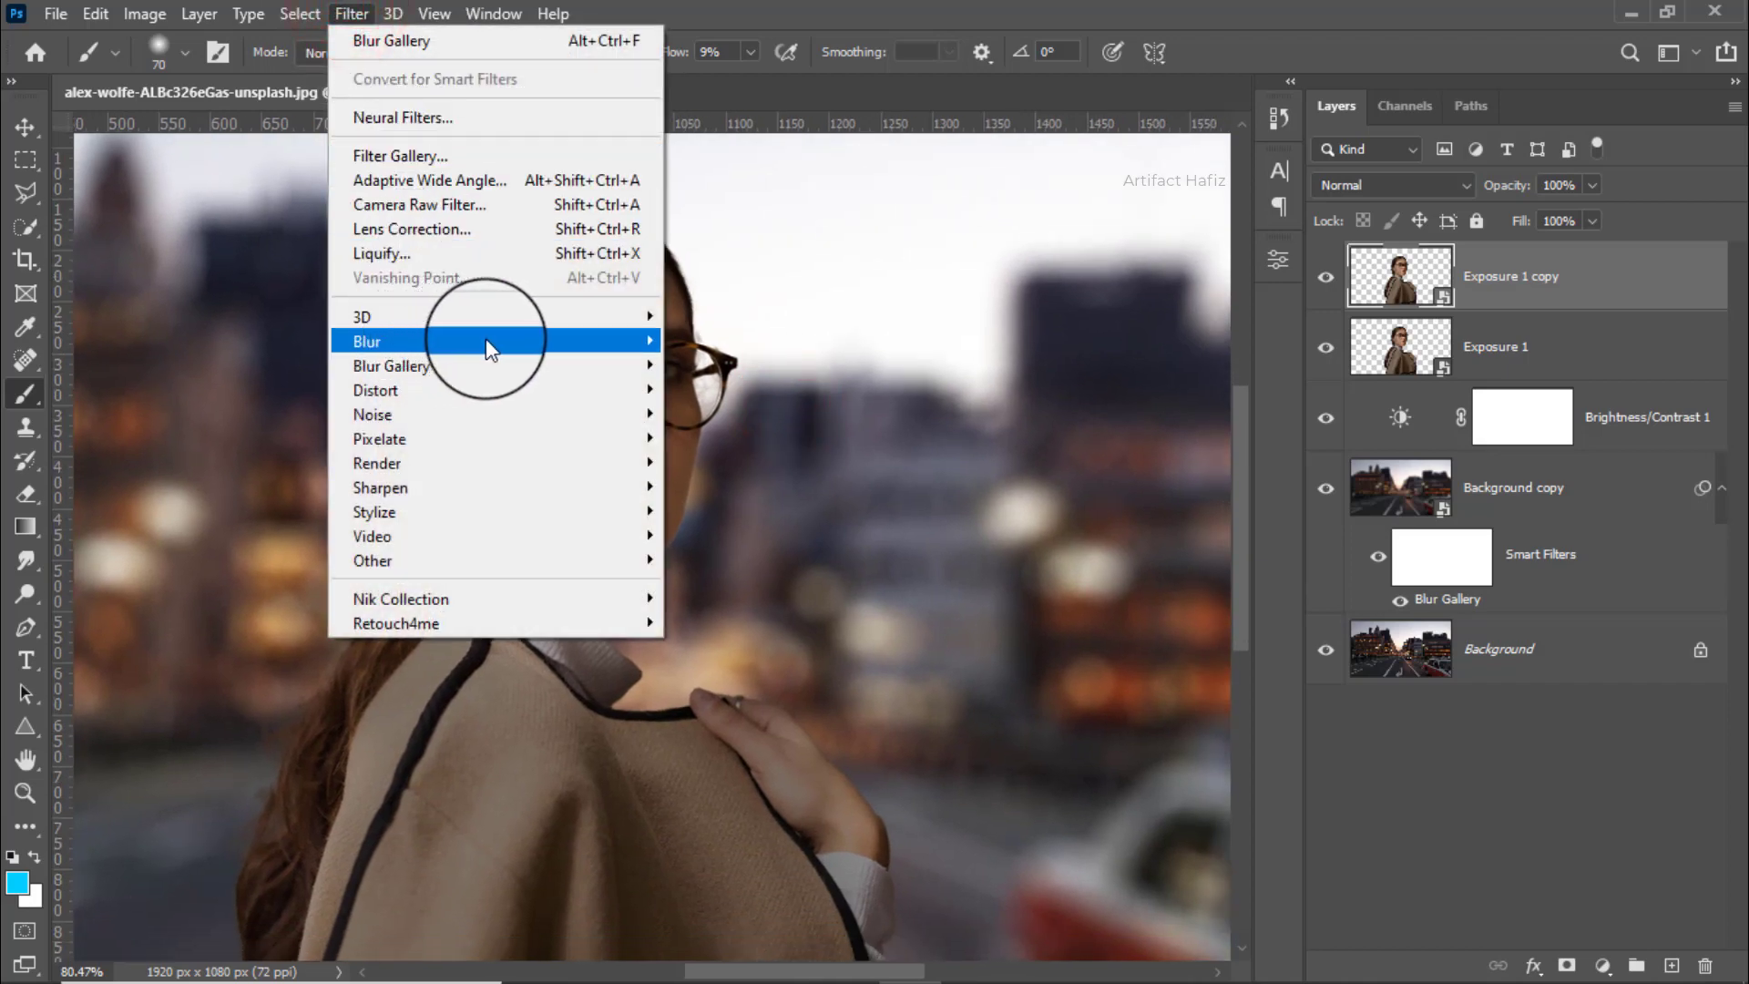
mouse_move(484, 342)
left_click(728, 438)
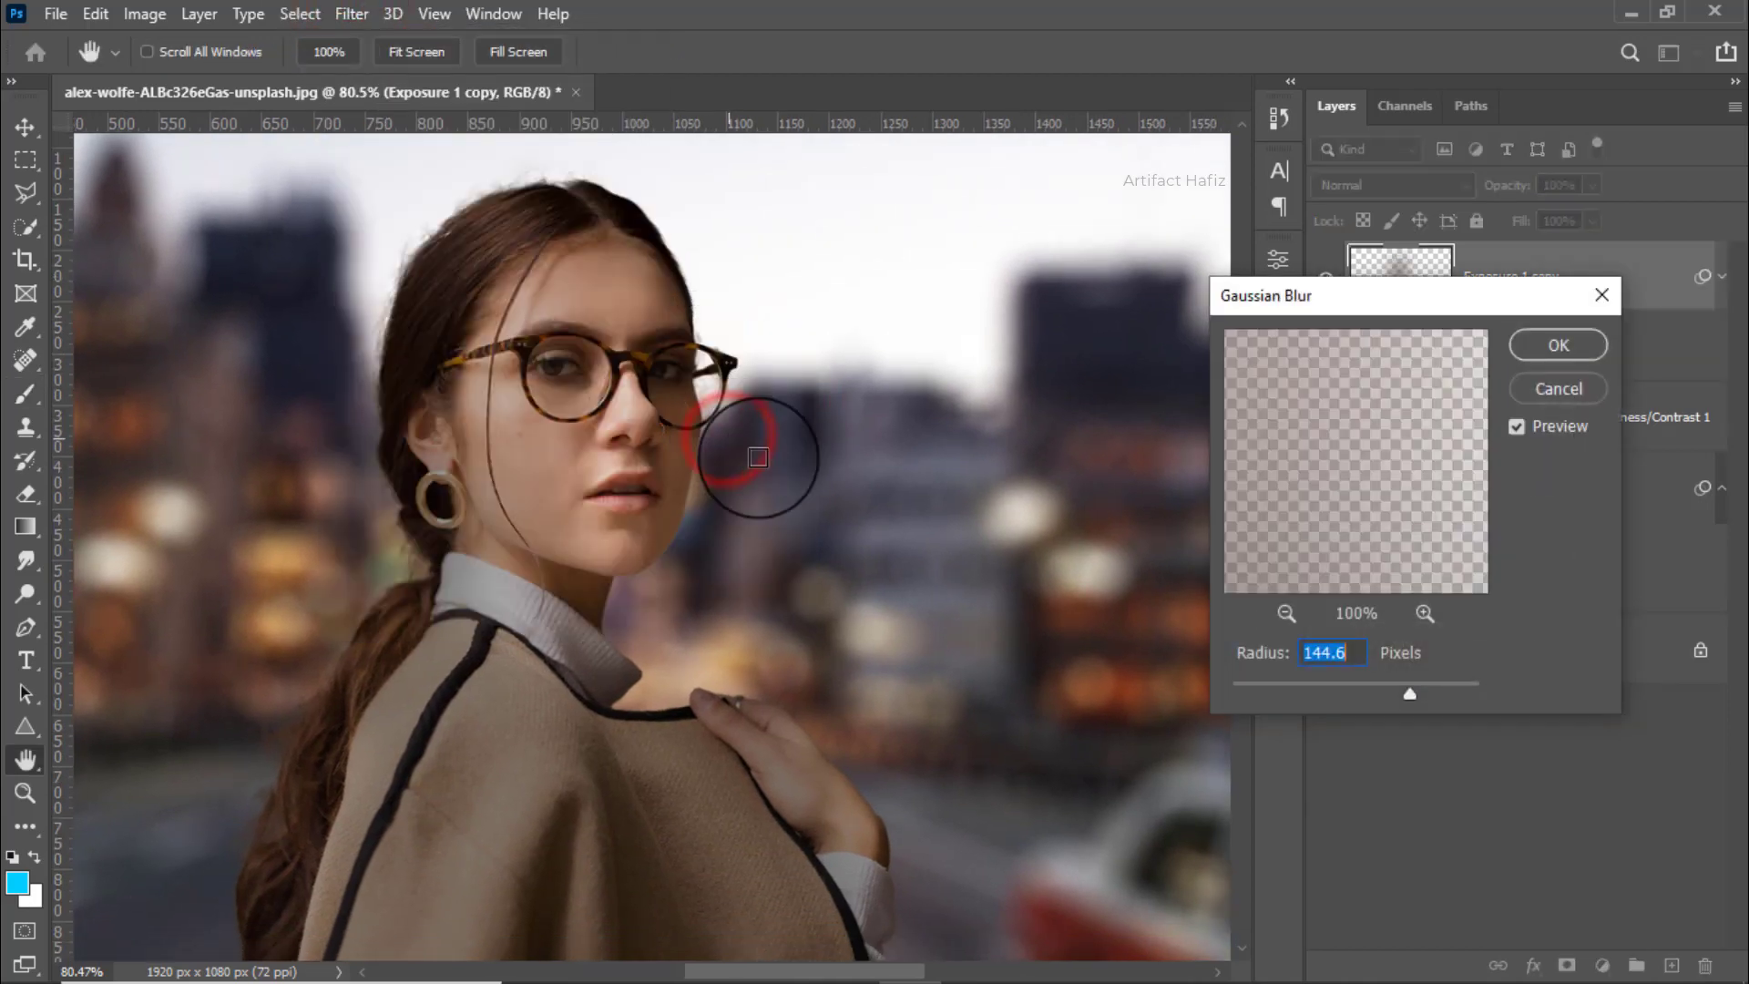
left_click(1374, 316)
left_click(1270, 685)
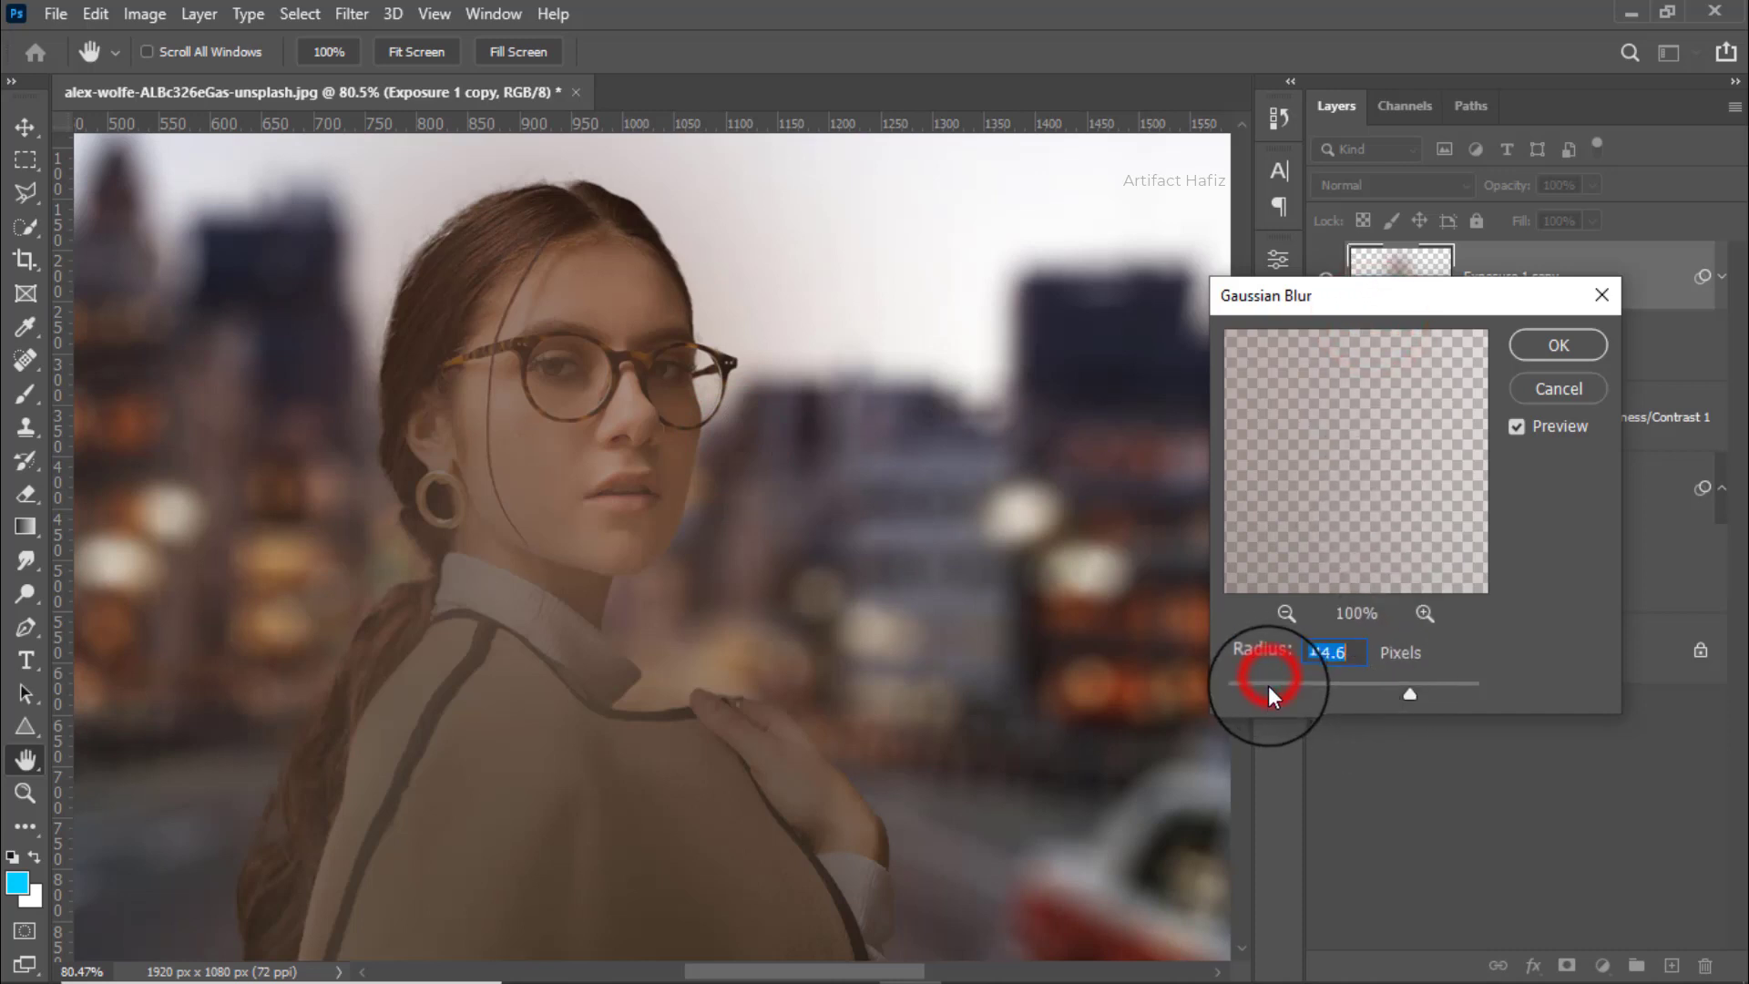
left_click_drag(1267, 685, 1246, 690)
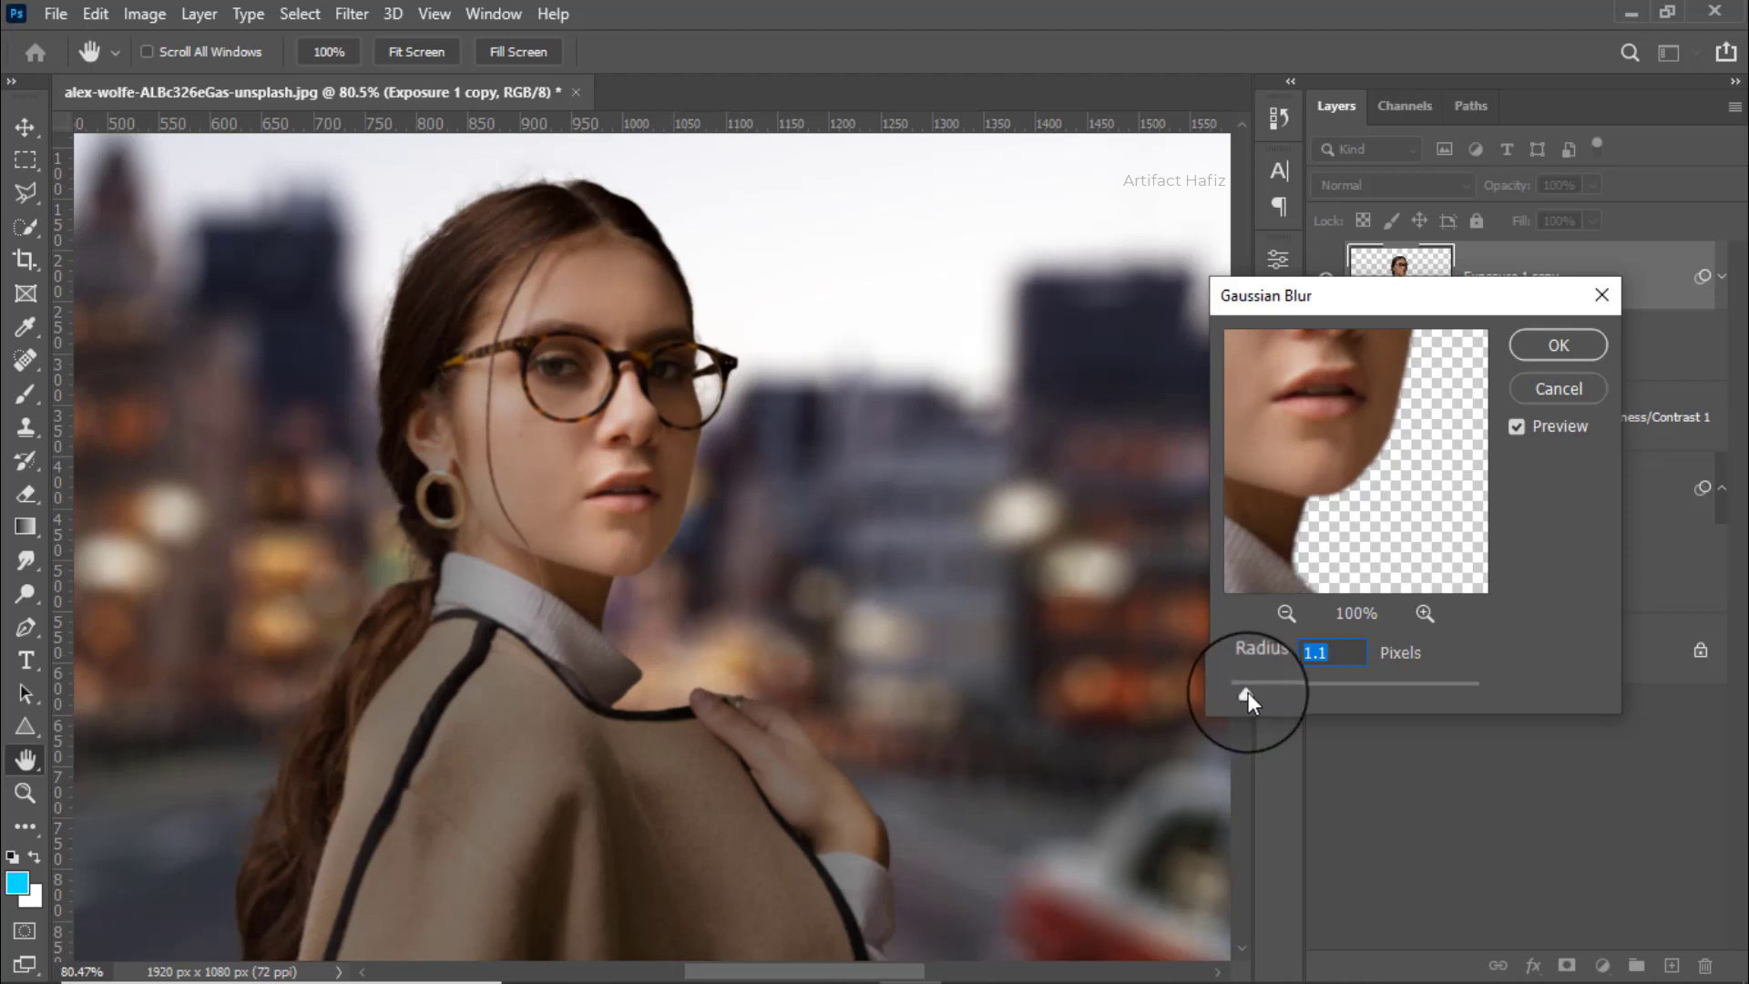
left_click_drag(1247, 692, 1254, 692)
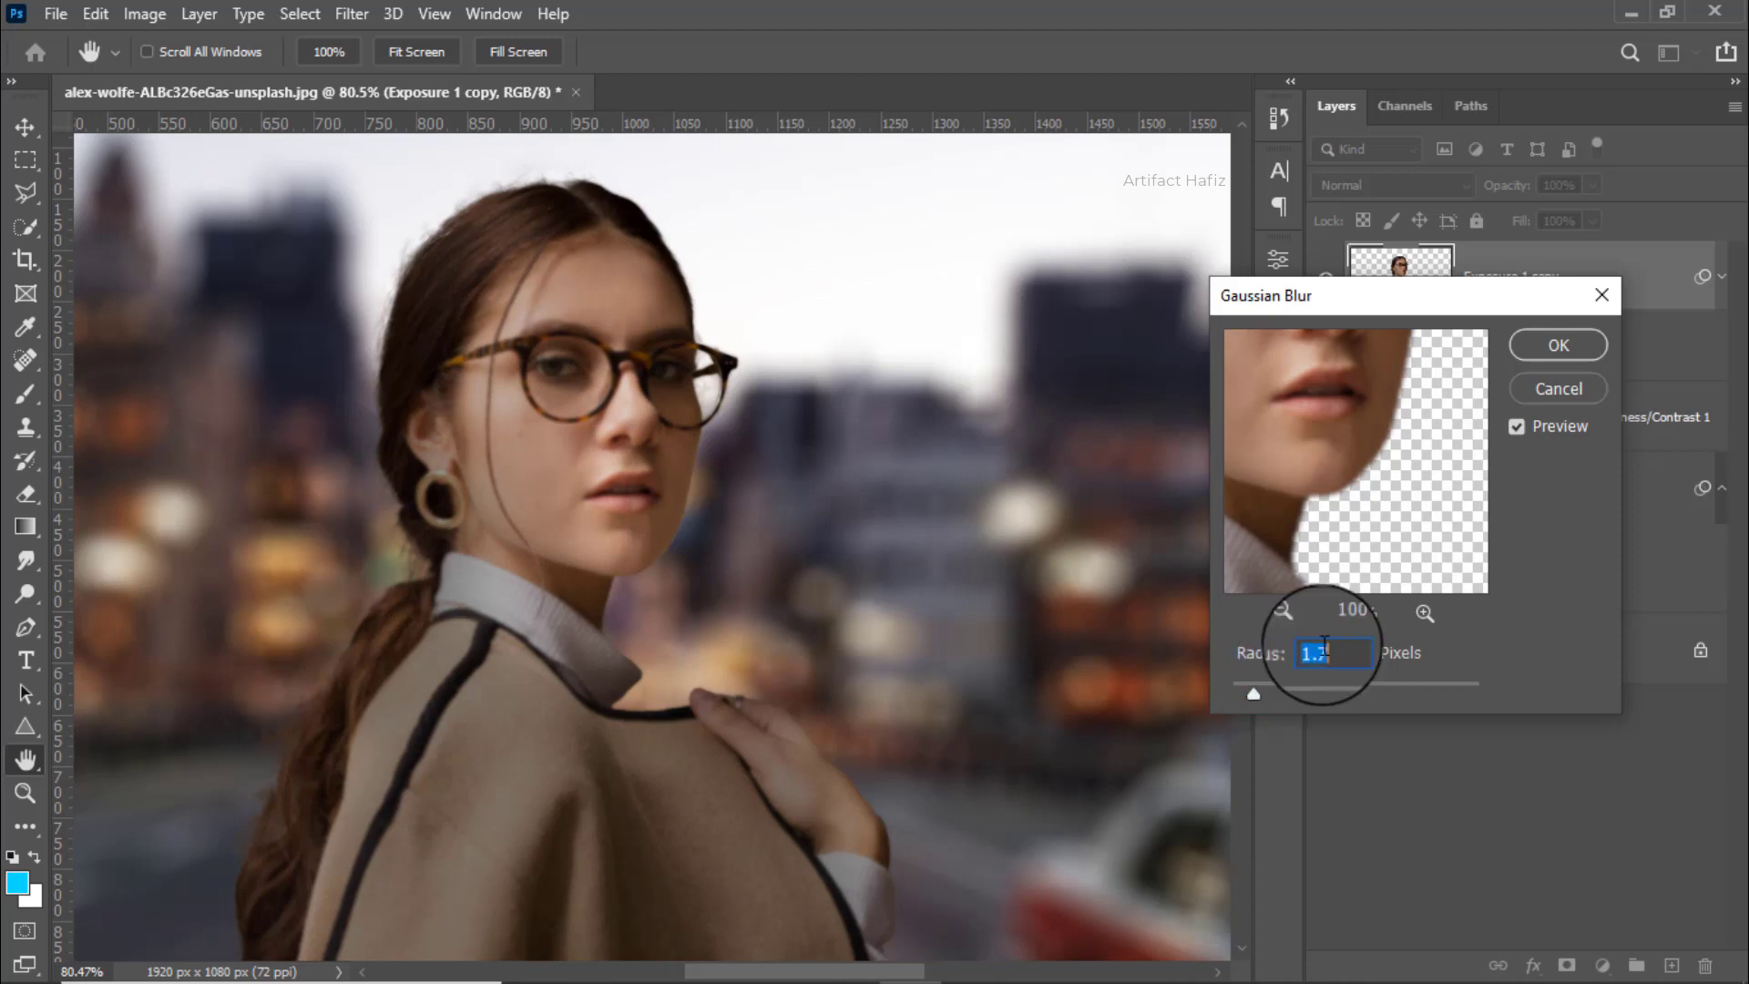
left_click(1558, 344)
Review the blurred portrait copy in the composite and add a white layer mask to it
key("b")
scroll(843, 507, "down", 2)
scroll(743, 519, "down", 2)
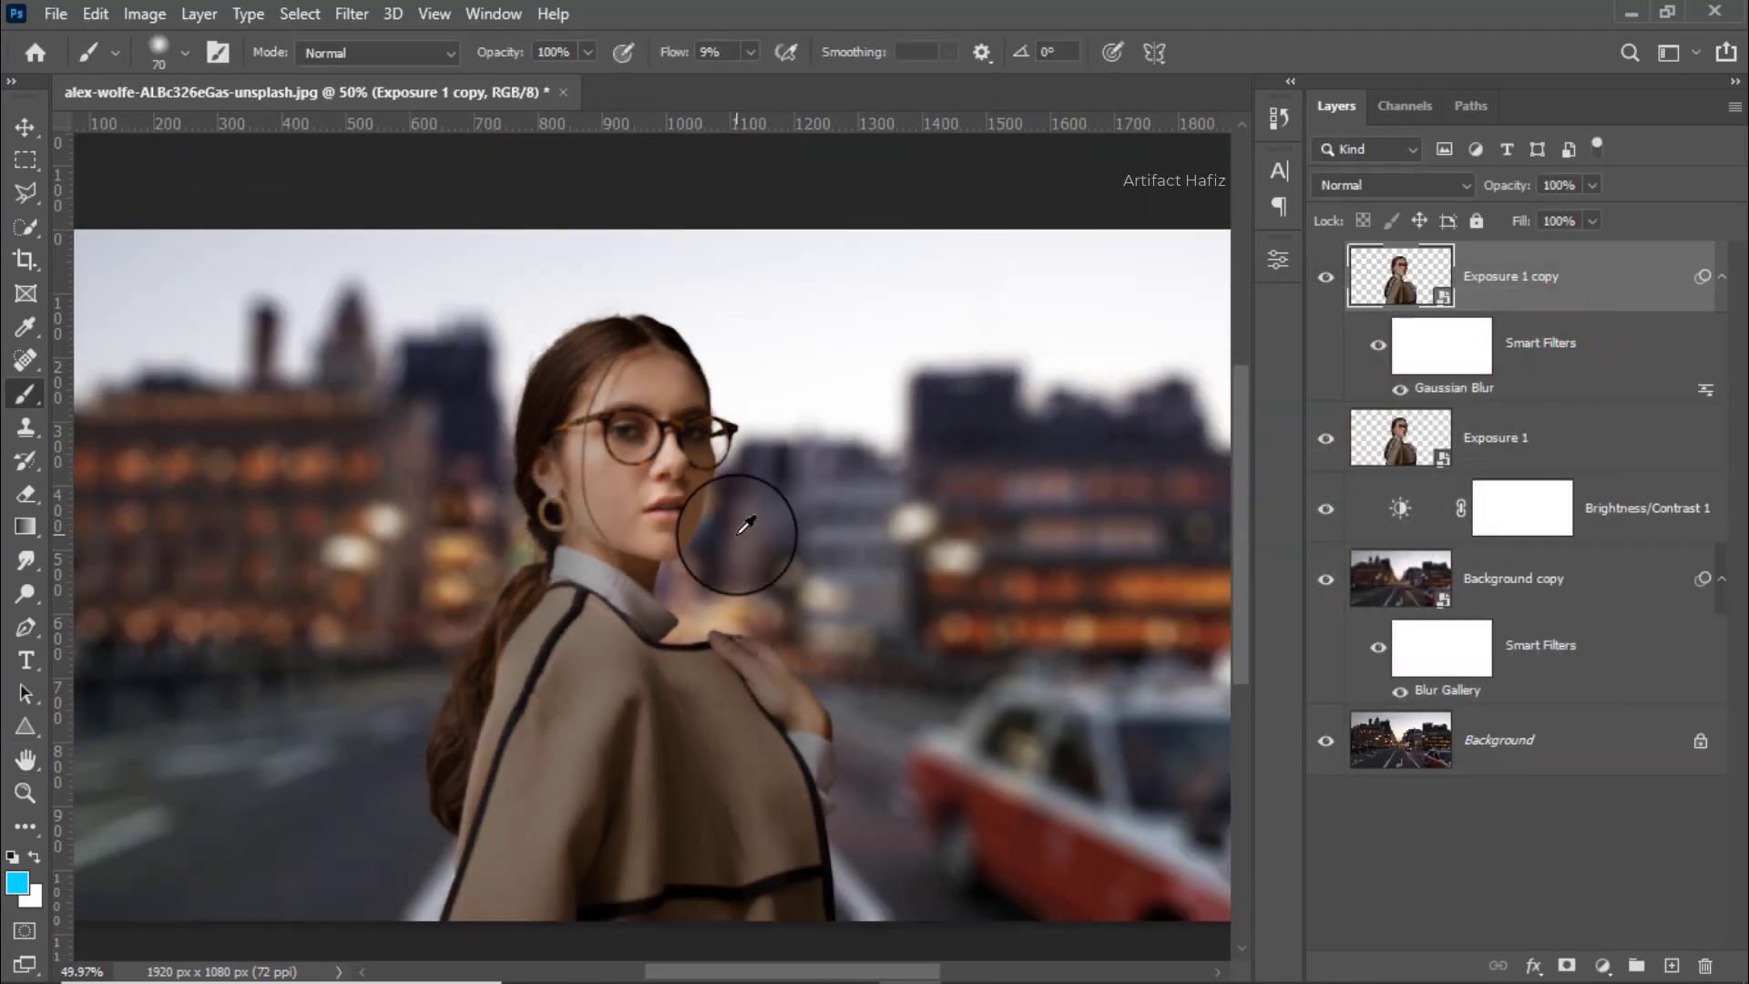
scroll(742, 519, "up", 2)
left_click(1318, 282)
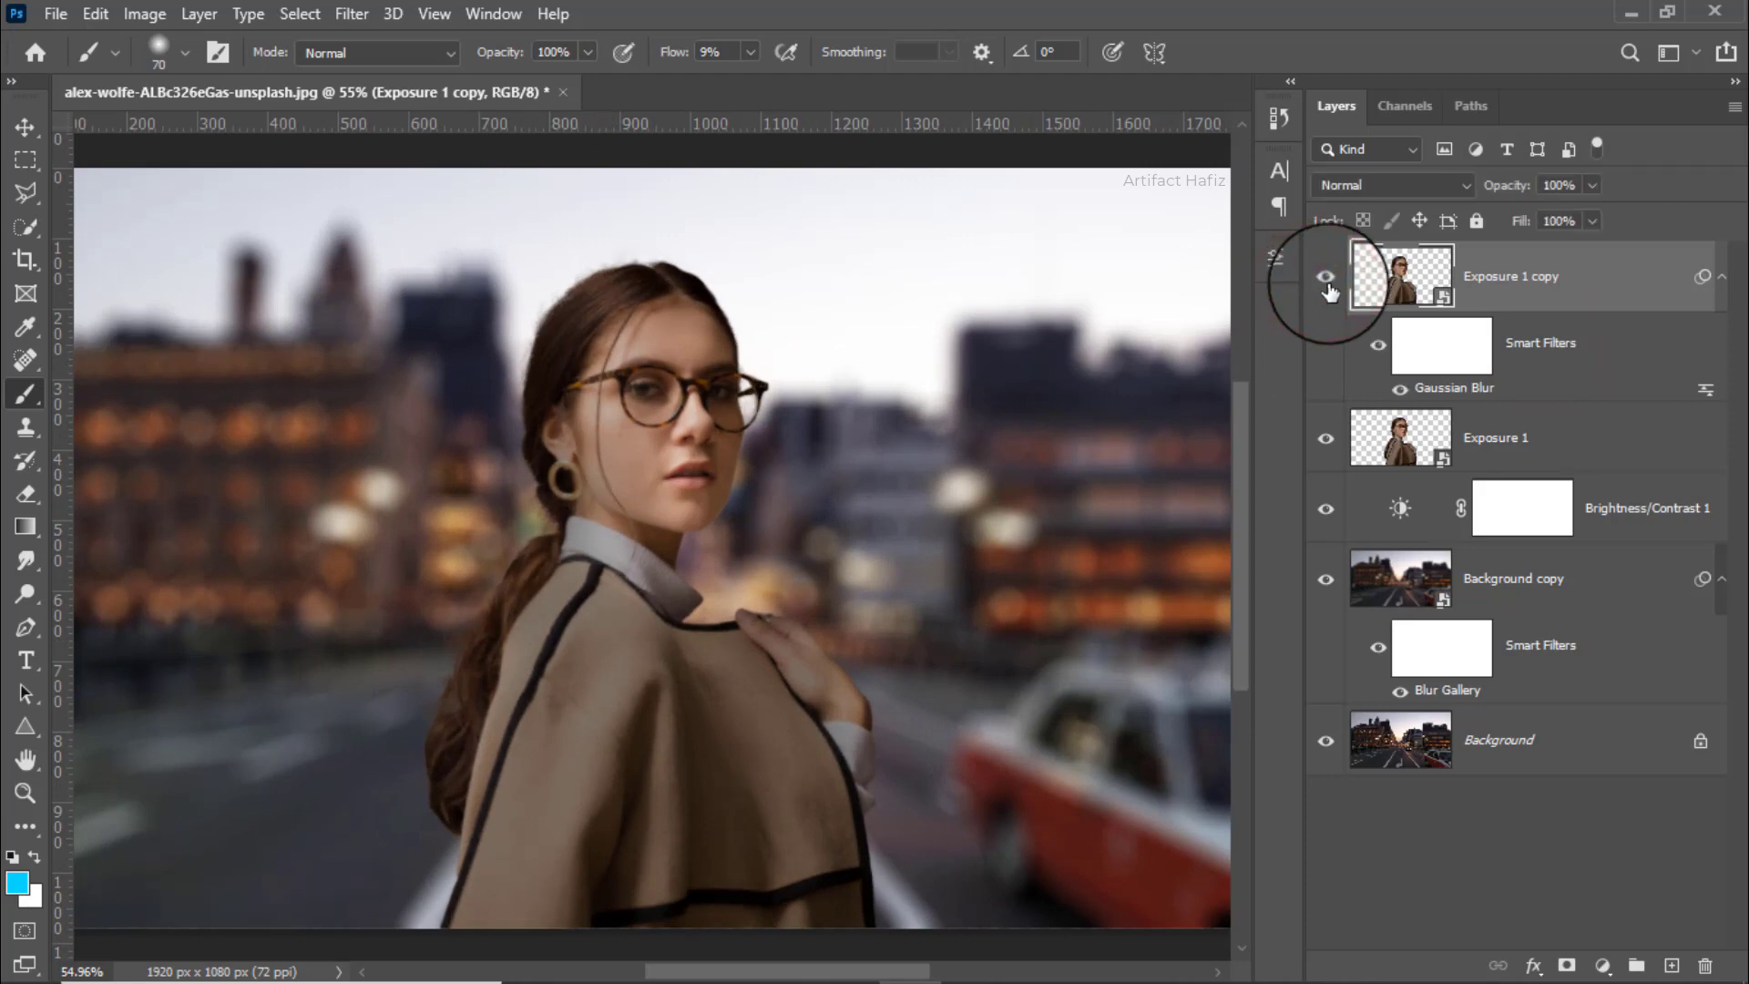
left_click(1527, 283)
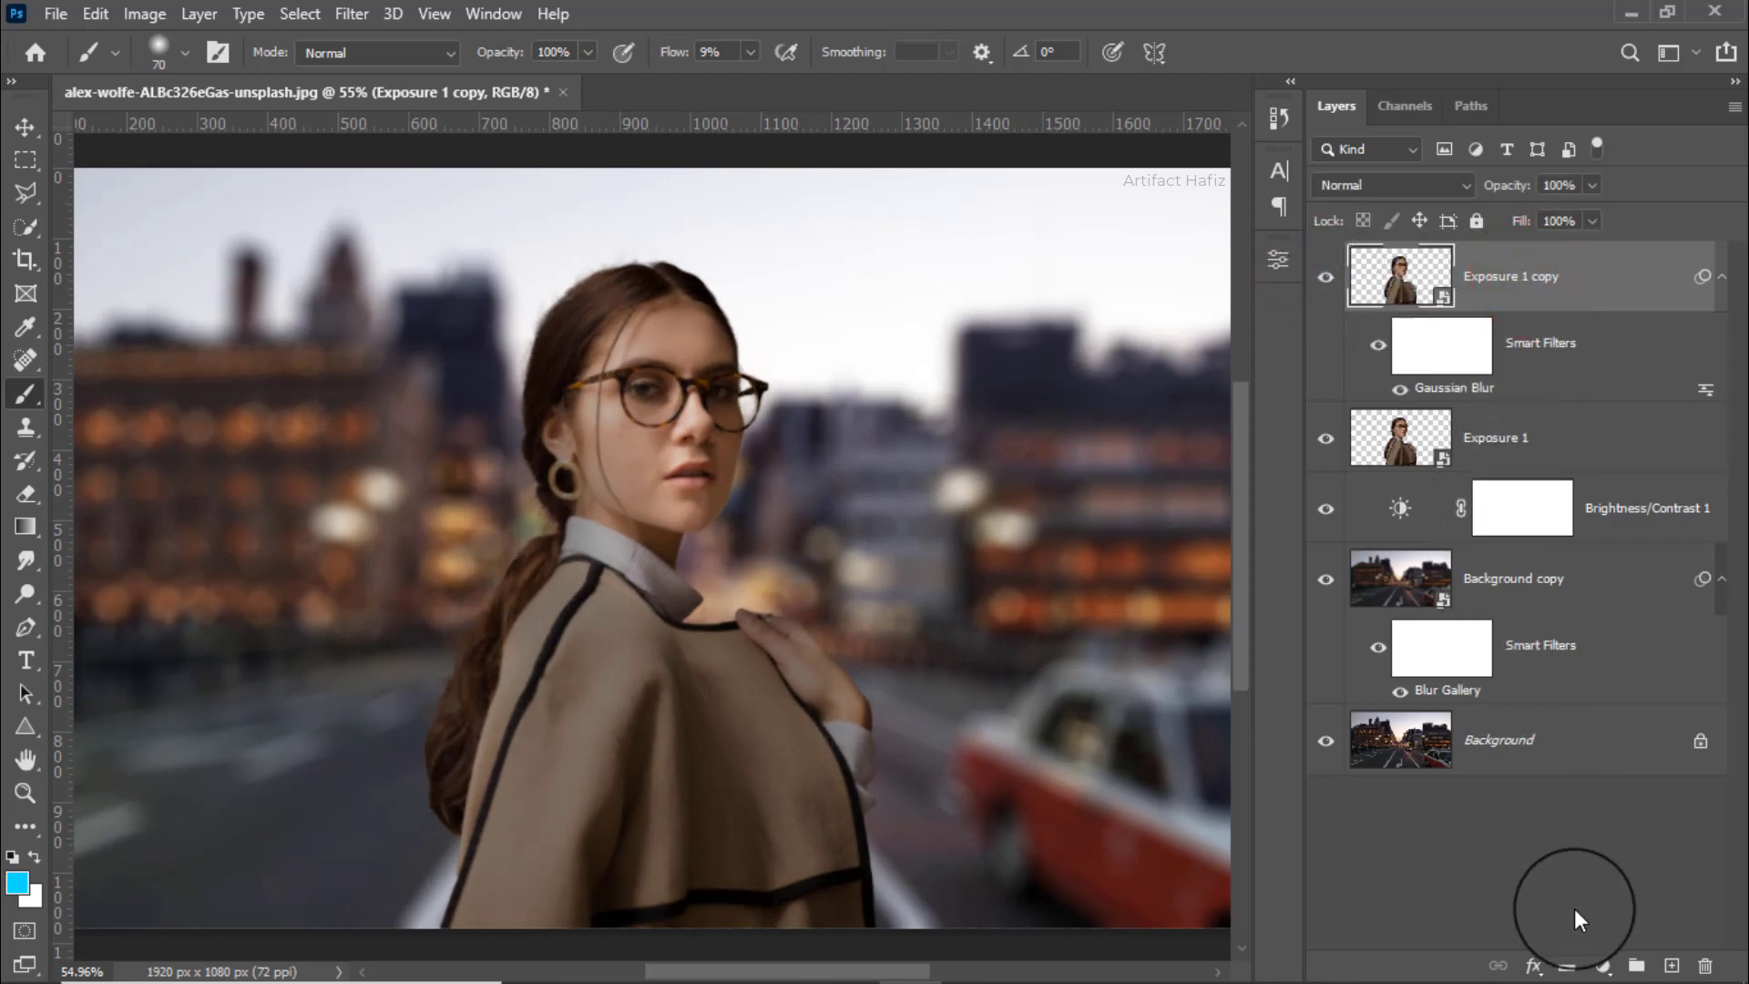
left_click(1566, 963)
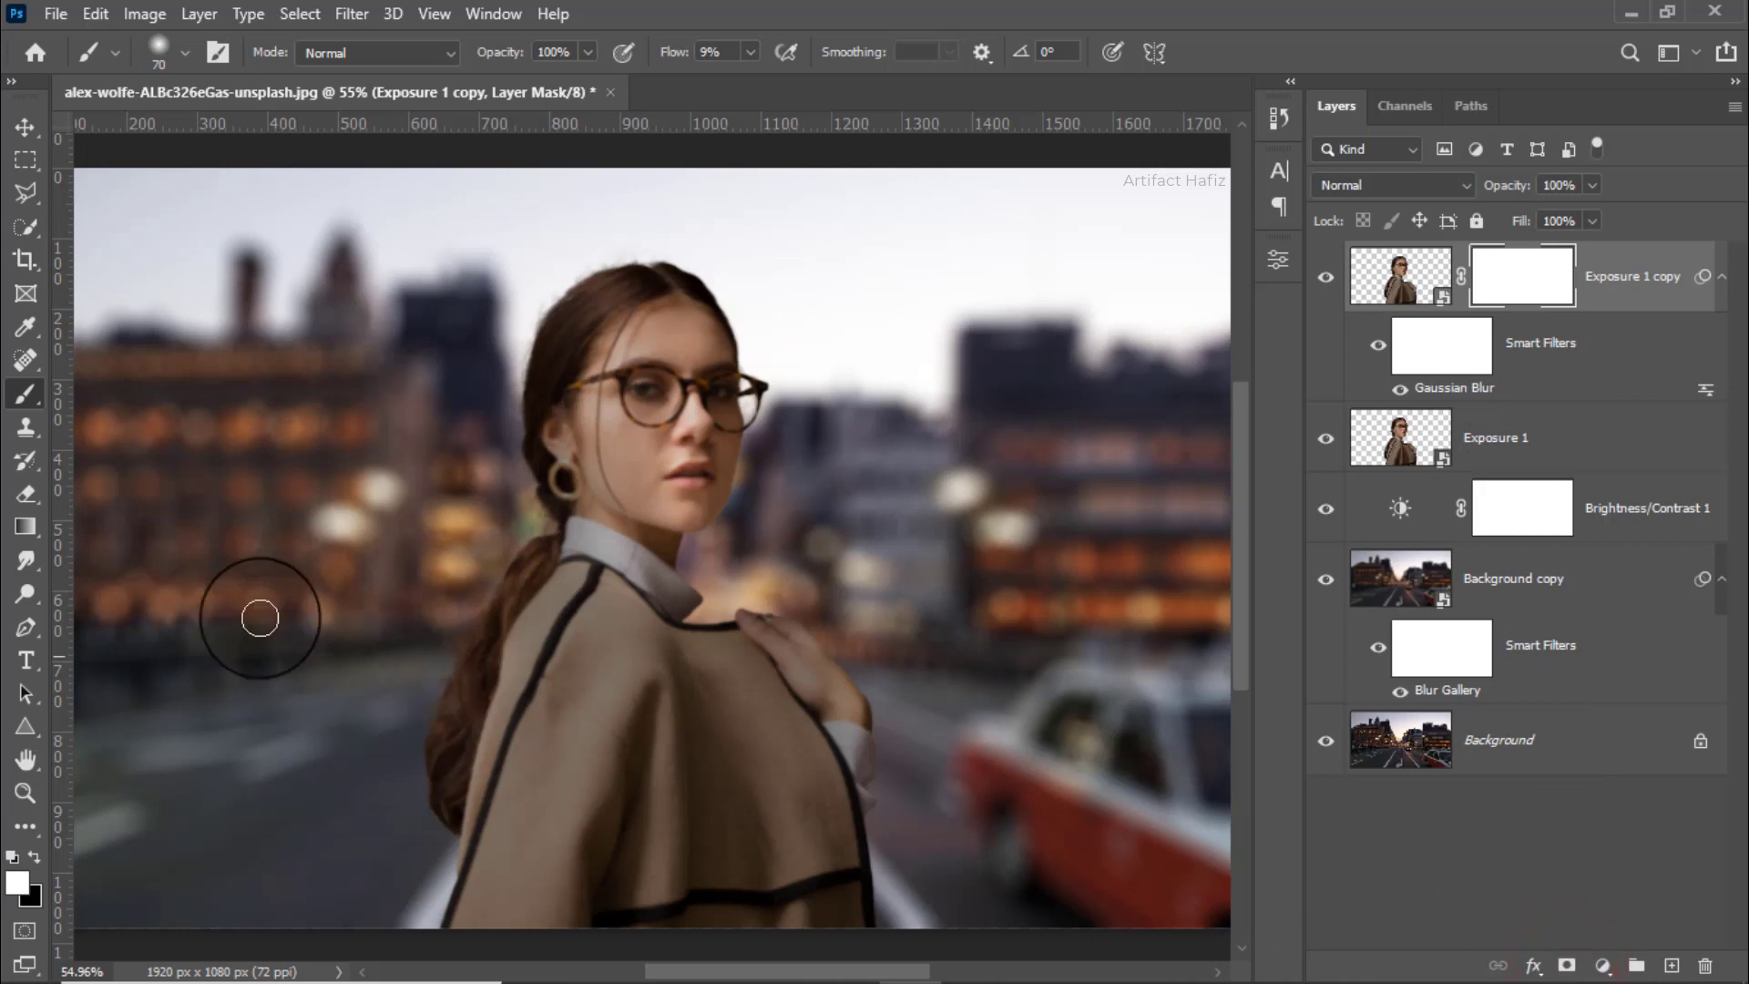
Set up a black Soft Round brush at 70 px with 100% flow and 74% opacity for painting on the mask
left_click(25, 393)
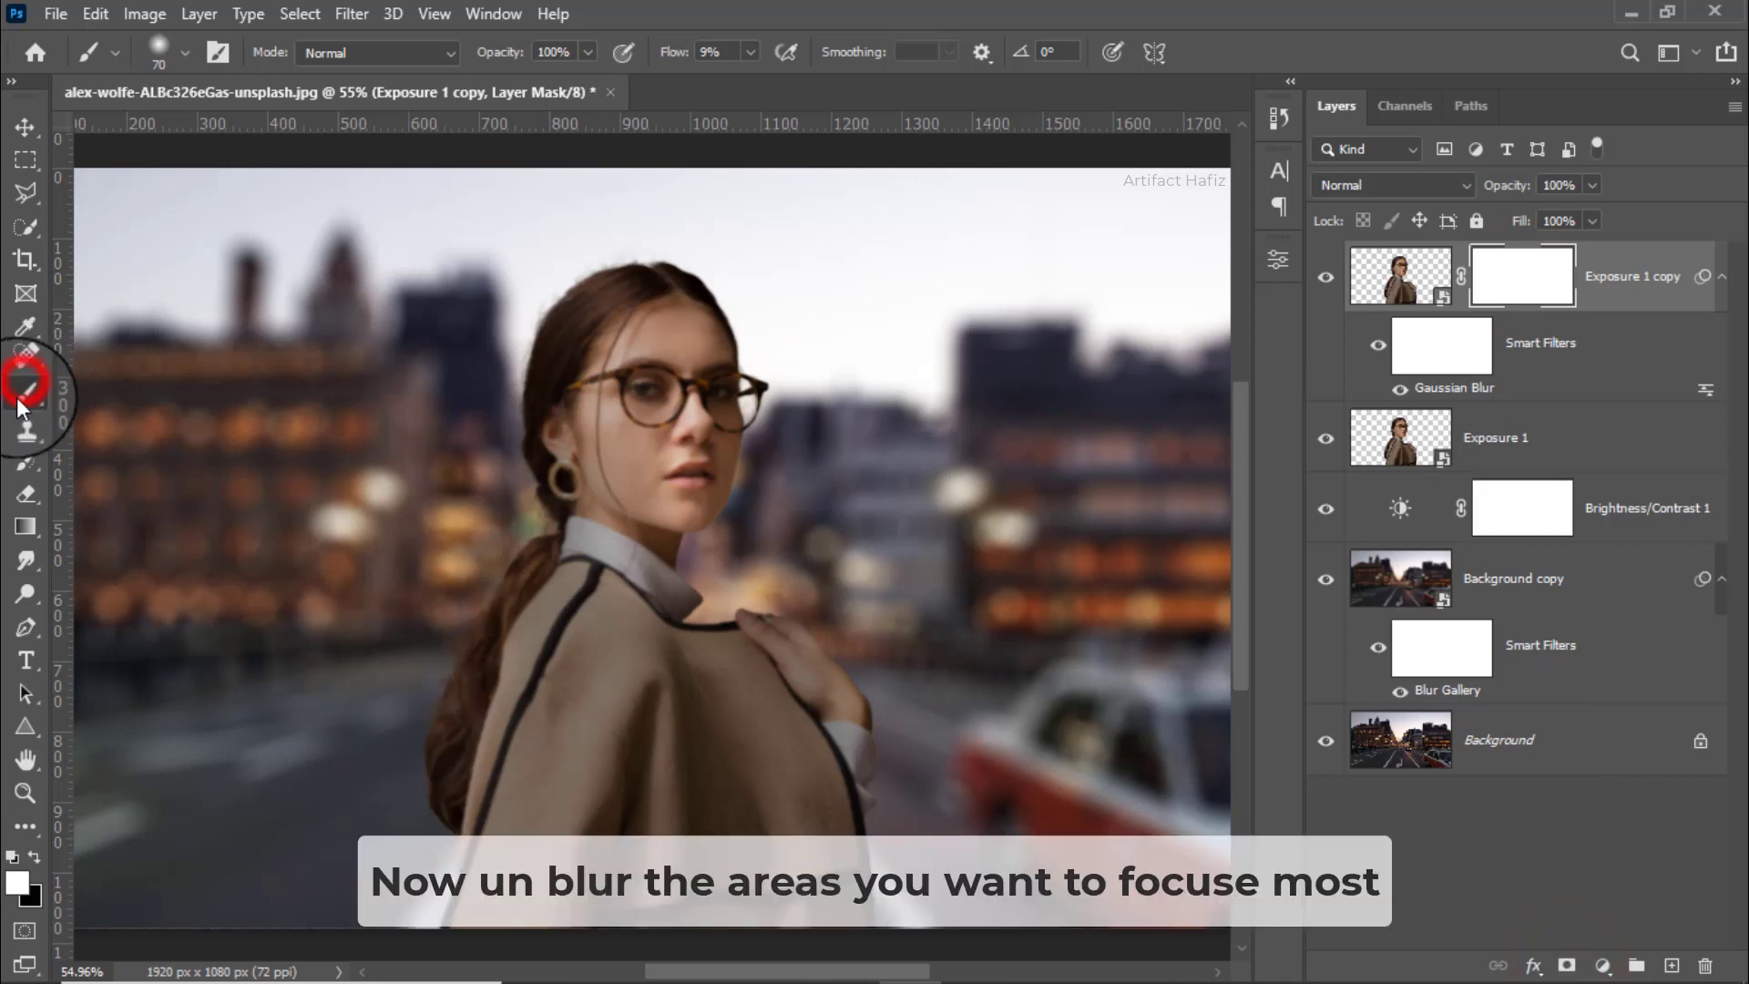
left_click(33, 856)
left_click(158, 47)
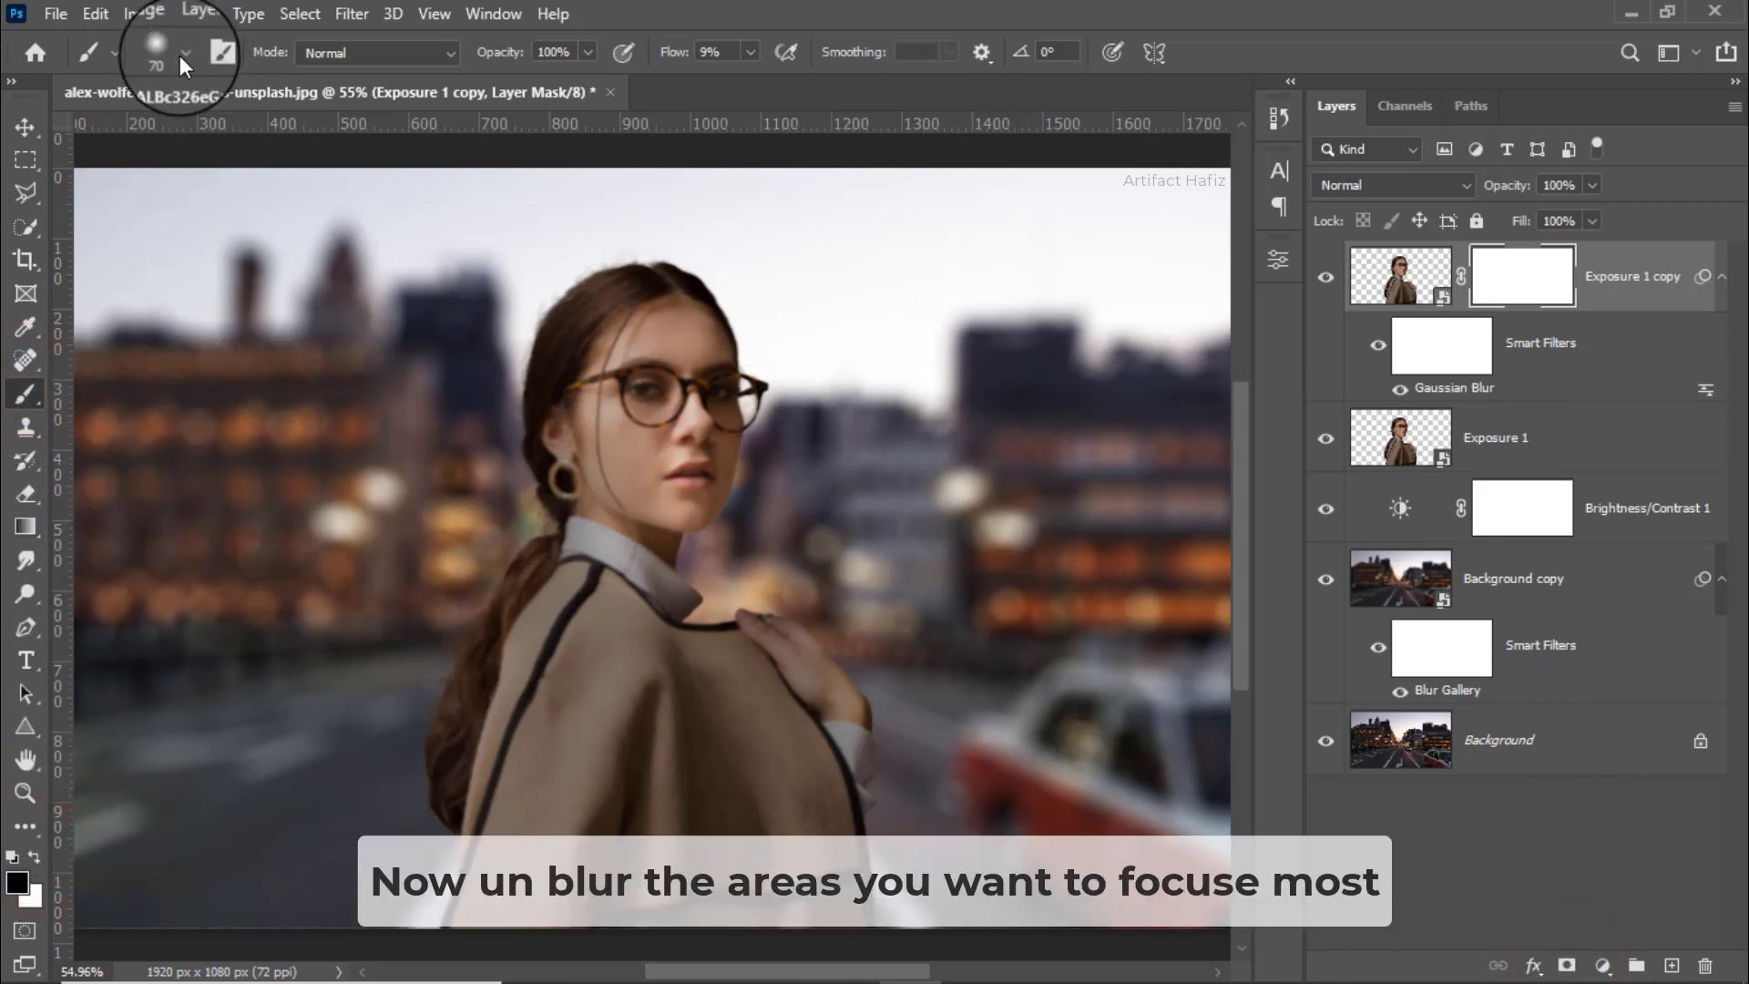
left_click(125, 380)
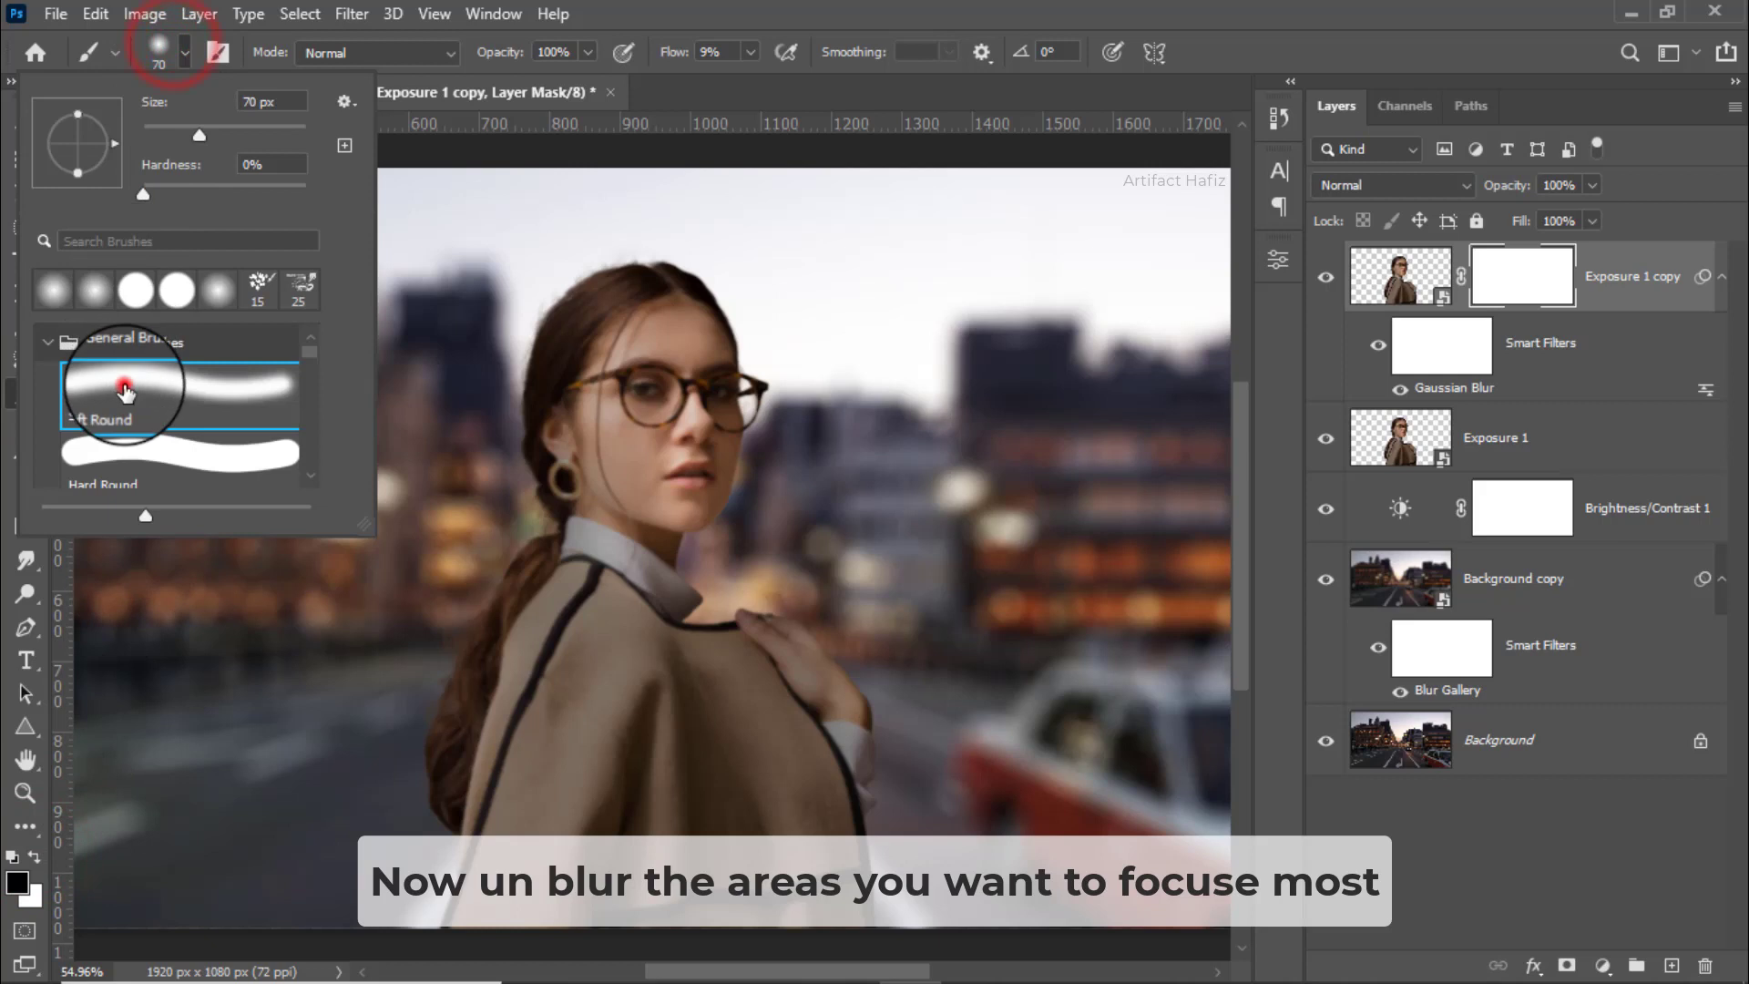
left_click(752, 51)
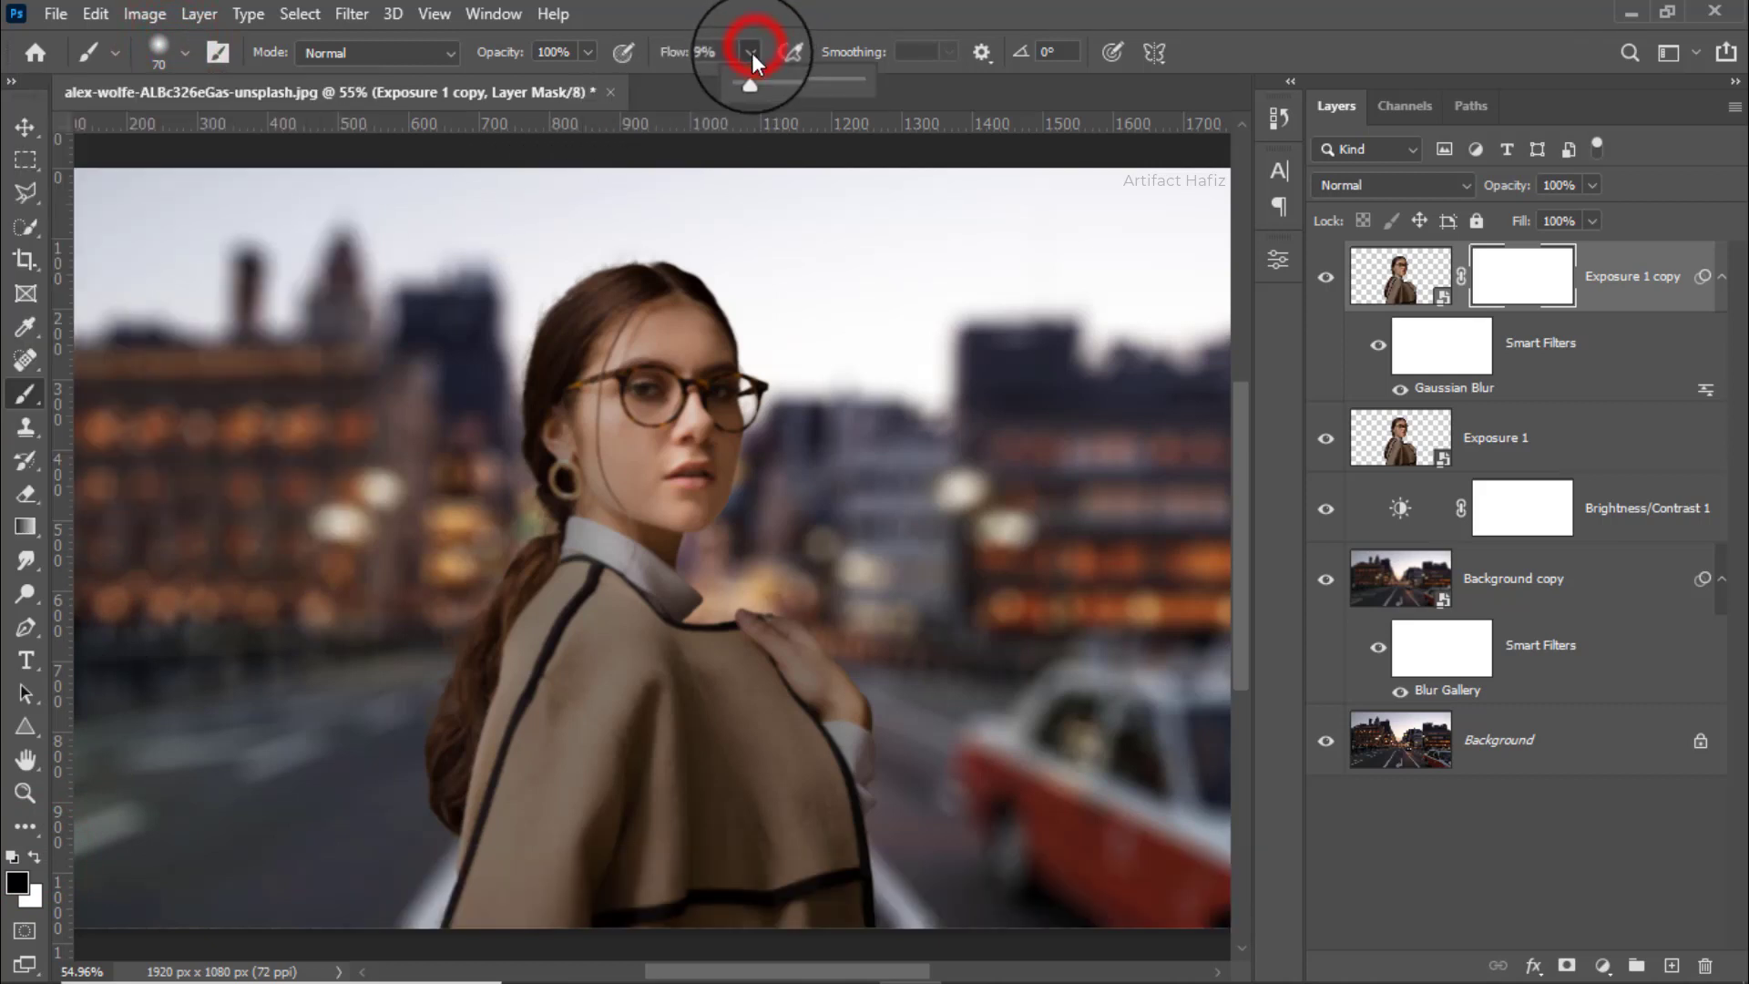
left_click_drag(758, 80, 883, 77)
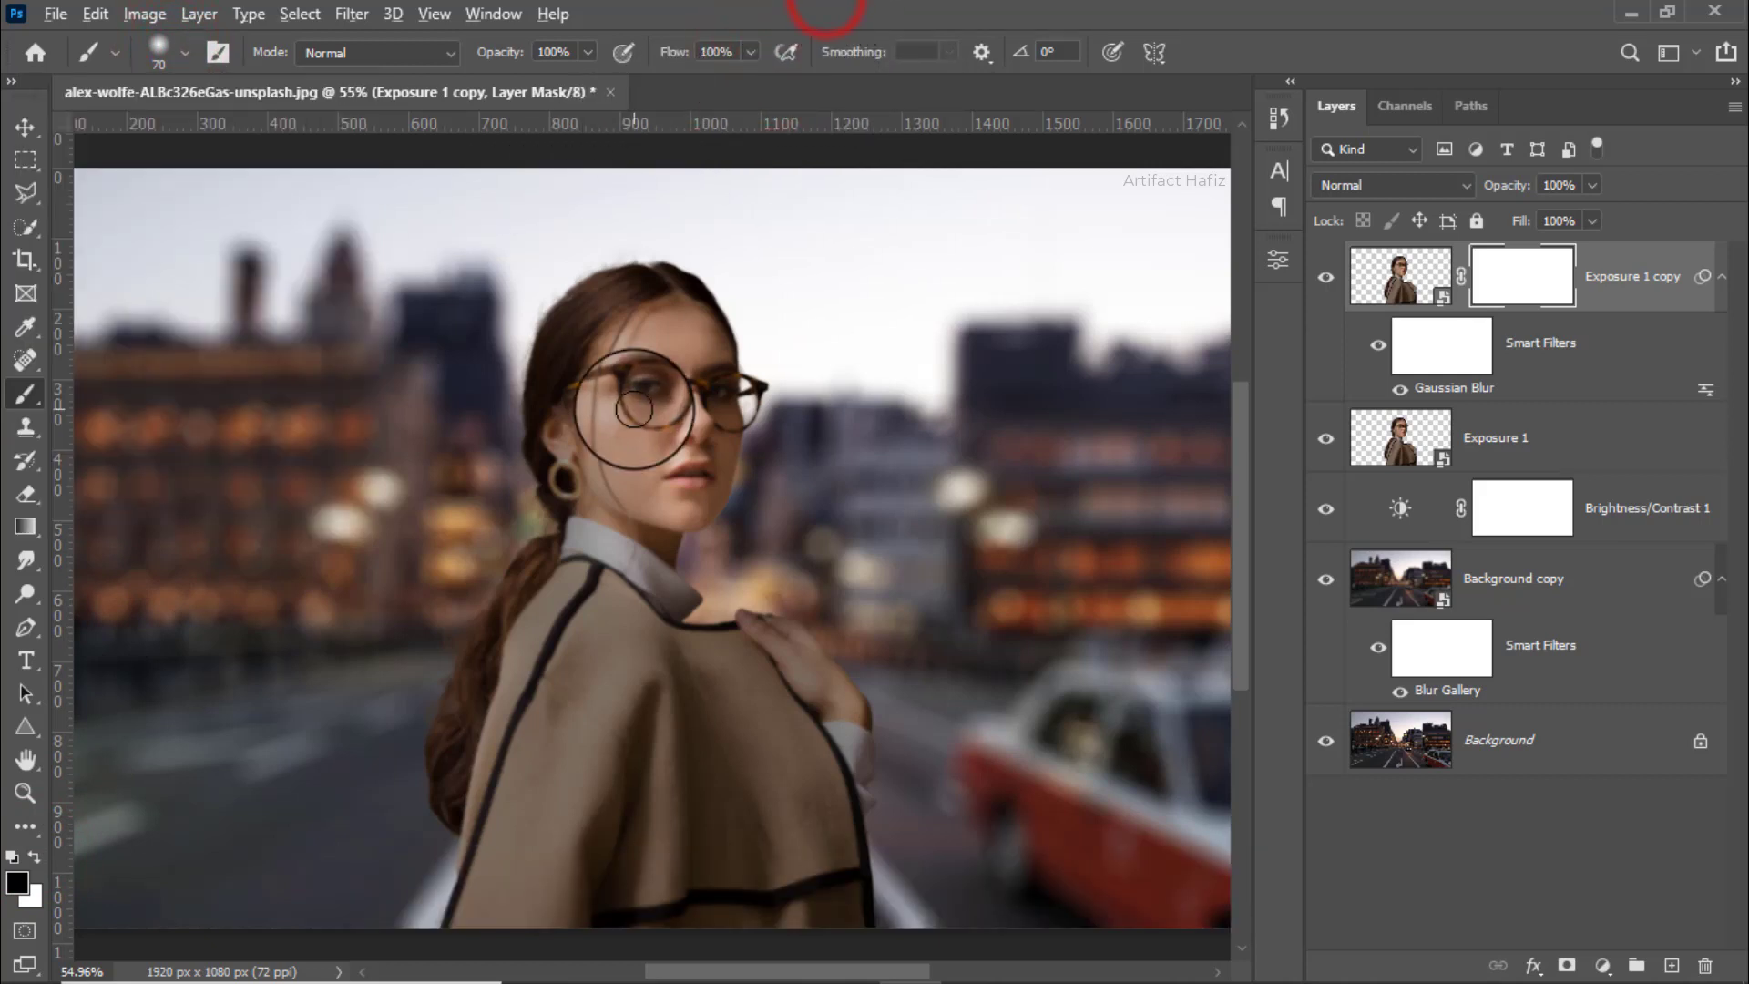
scroll(626, 343, "up", 4)
left_click(587, 52)
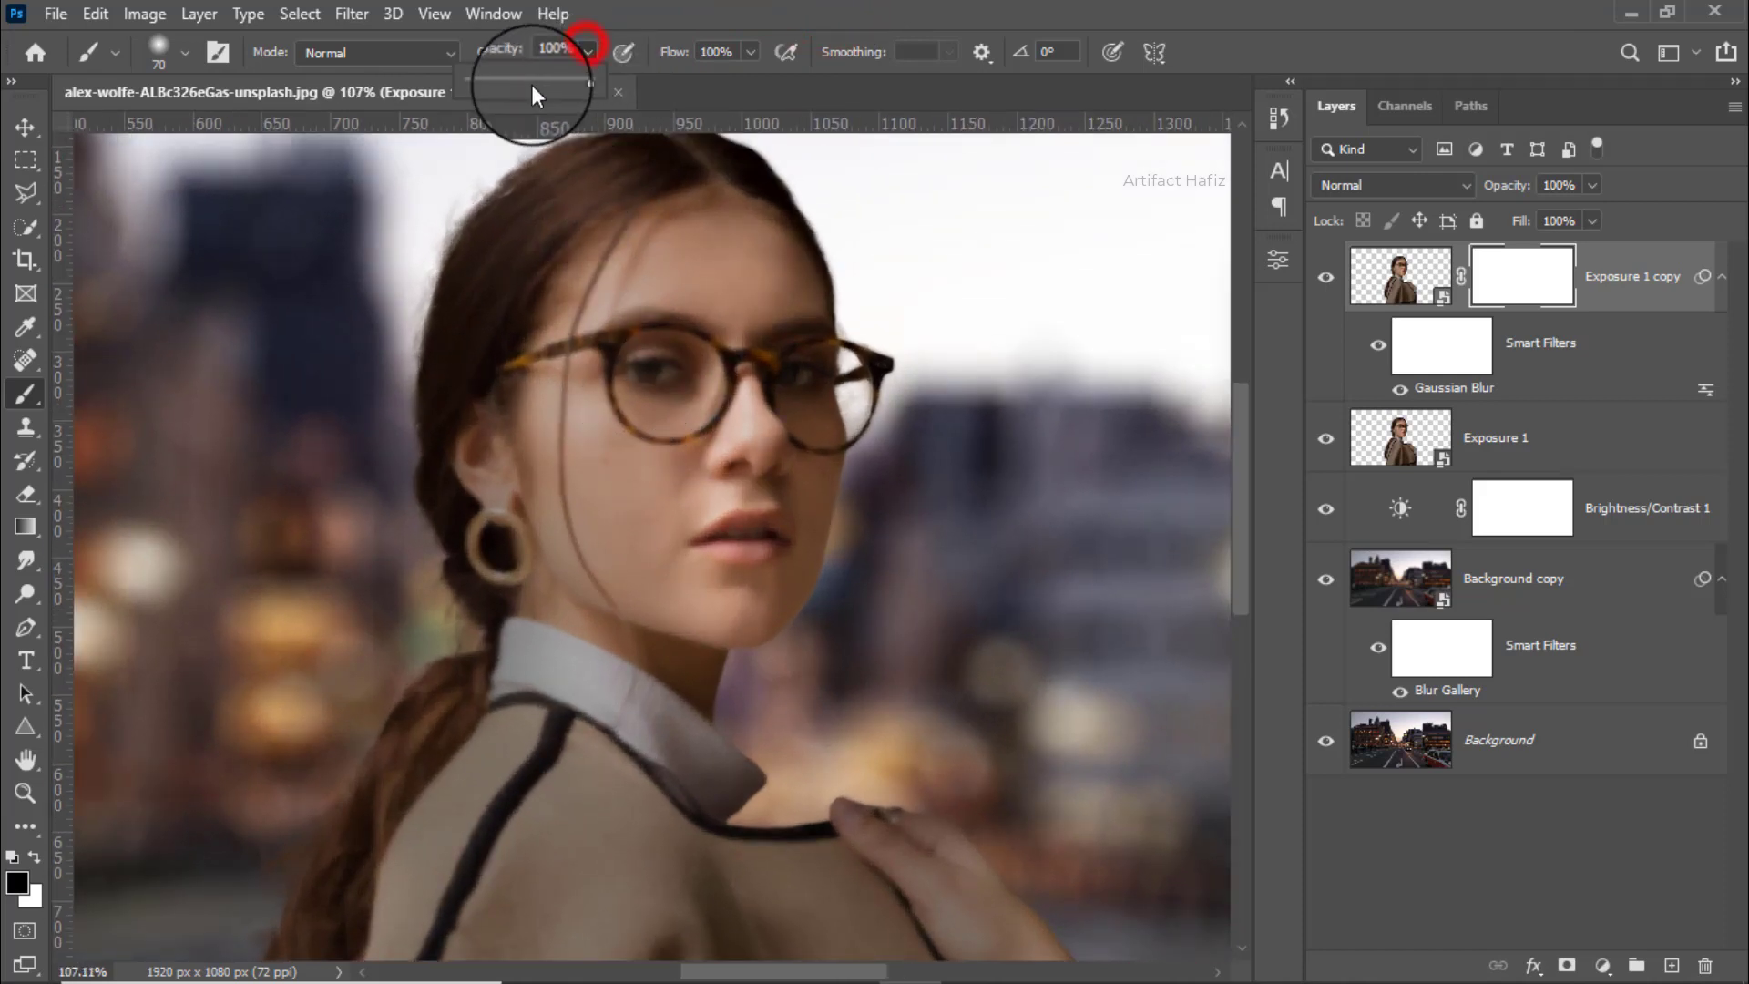
left_click_drag(532, 82, 501, 81)
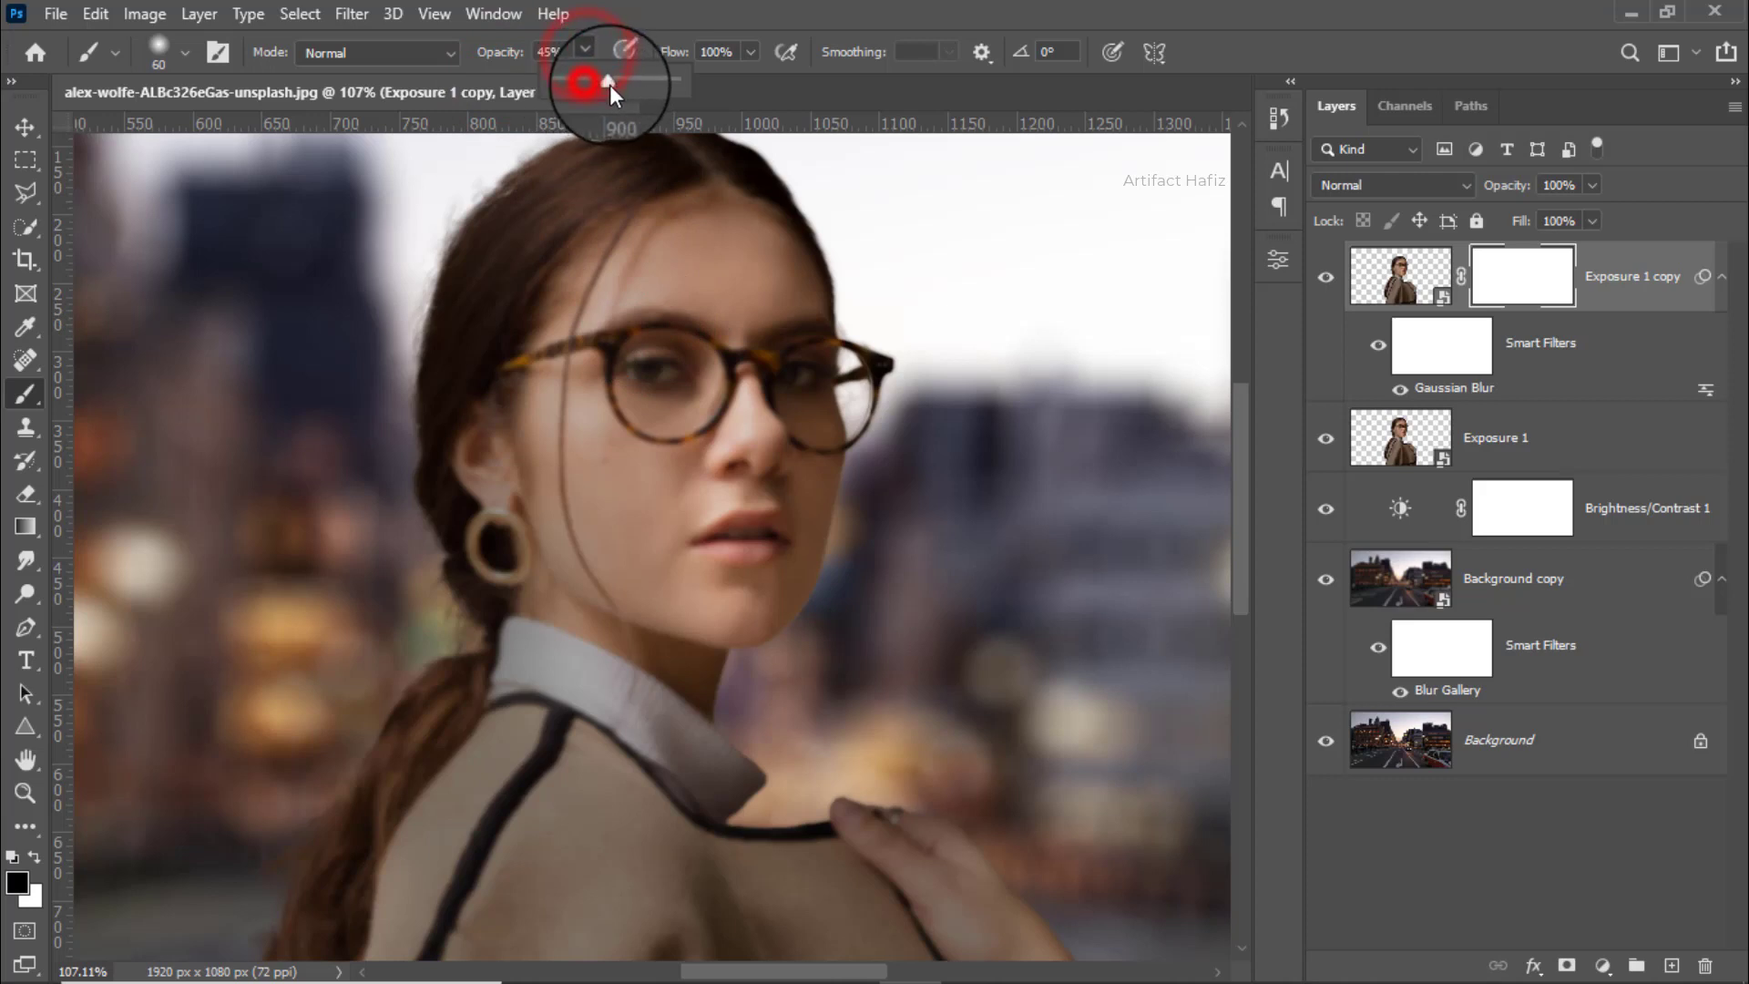
left_click_drag(610, 85, 643, 90)
key("bracketright")
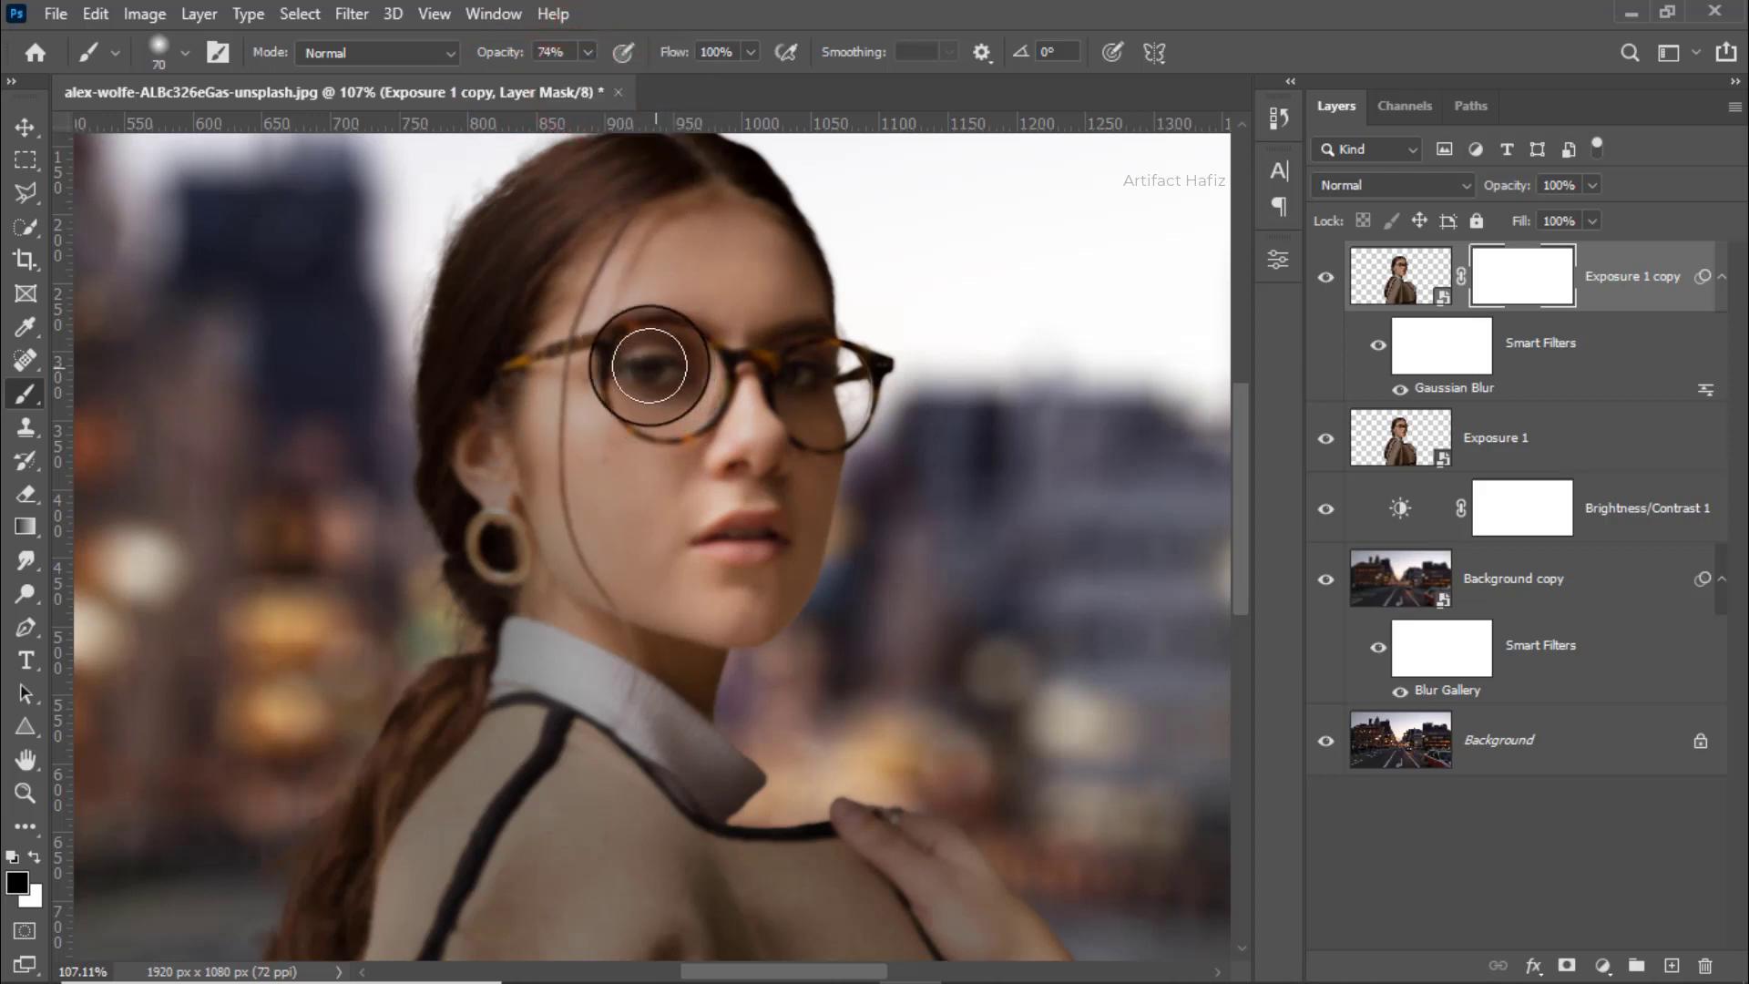
Paint black over the eyes, nose, lips, cheeks and forehead on the portrait copy's mask to bring the face back into focus
left_click(662, 360)
left_click(792, 374)
left_click(754, 428)
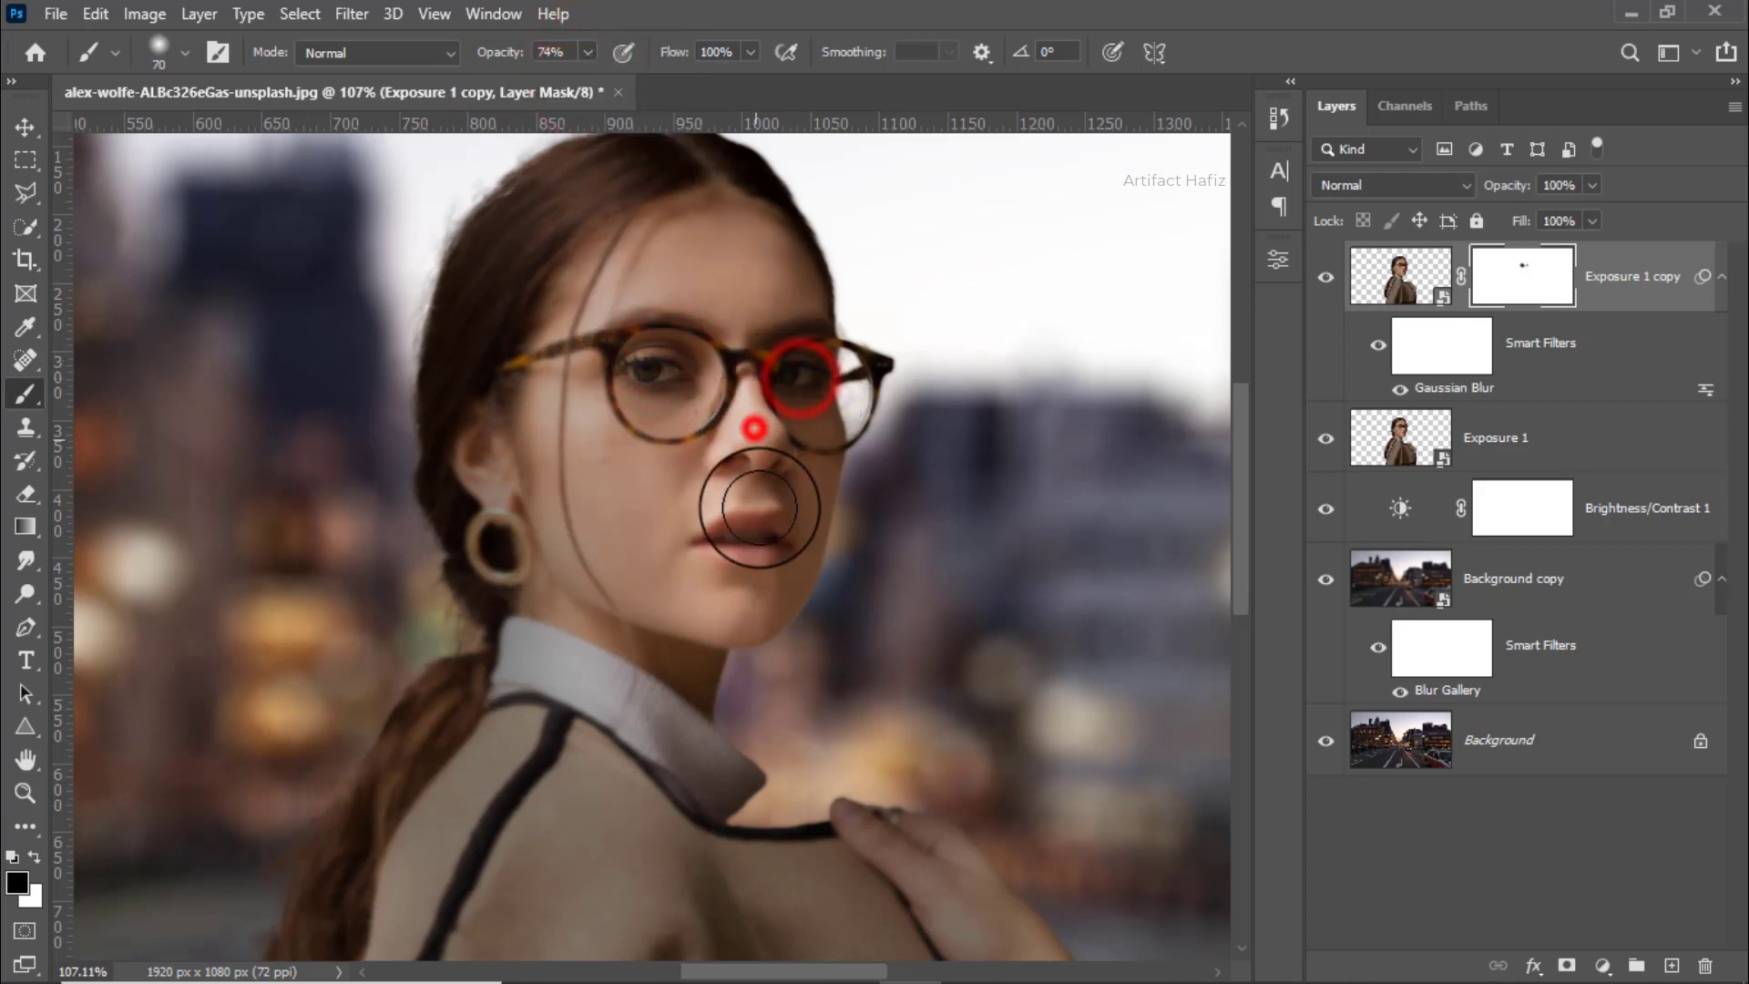
left_click(763, 545)
left_click(653, 508)
left_click(605, 456)
left_click(732, 593)
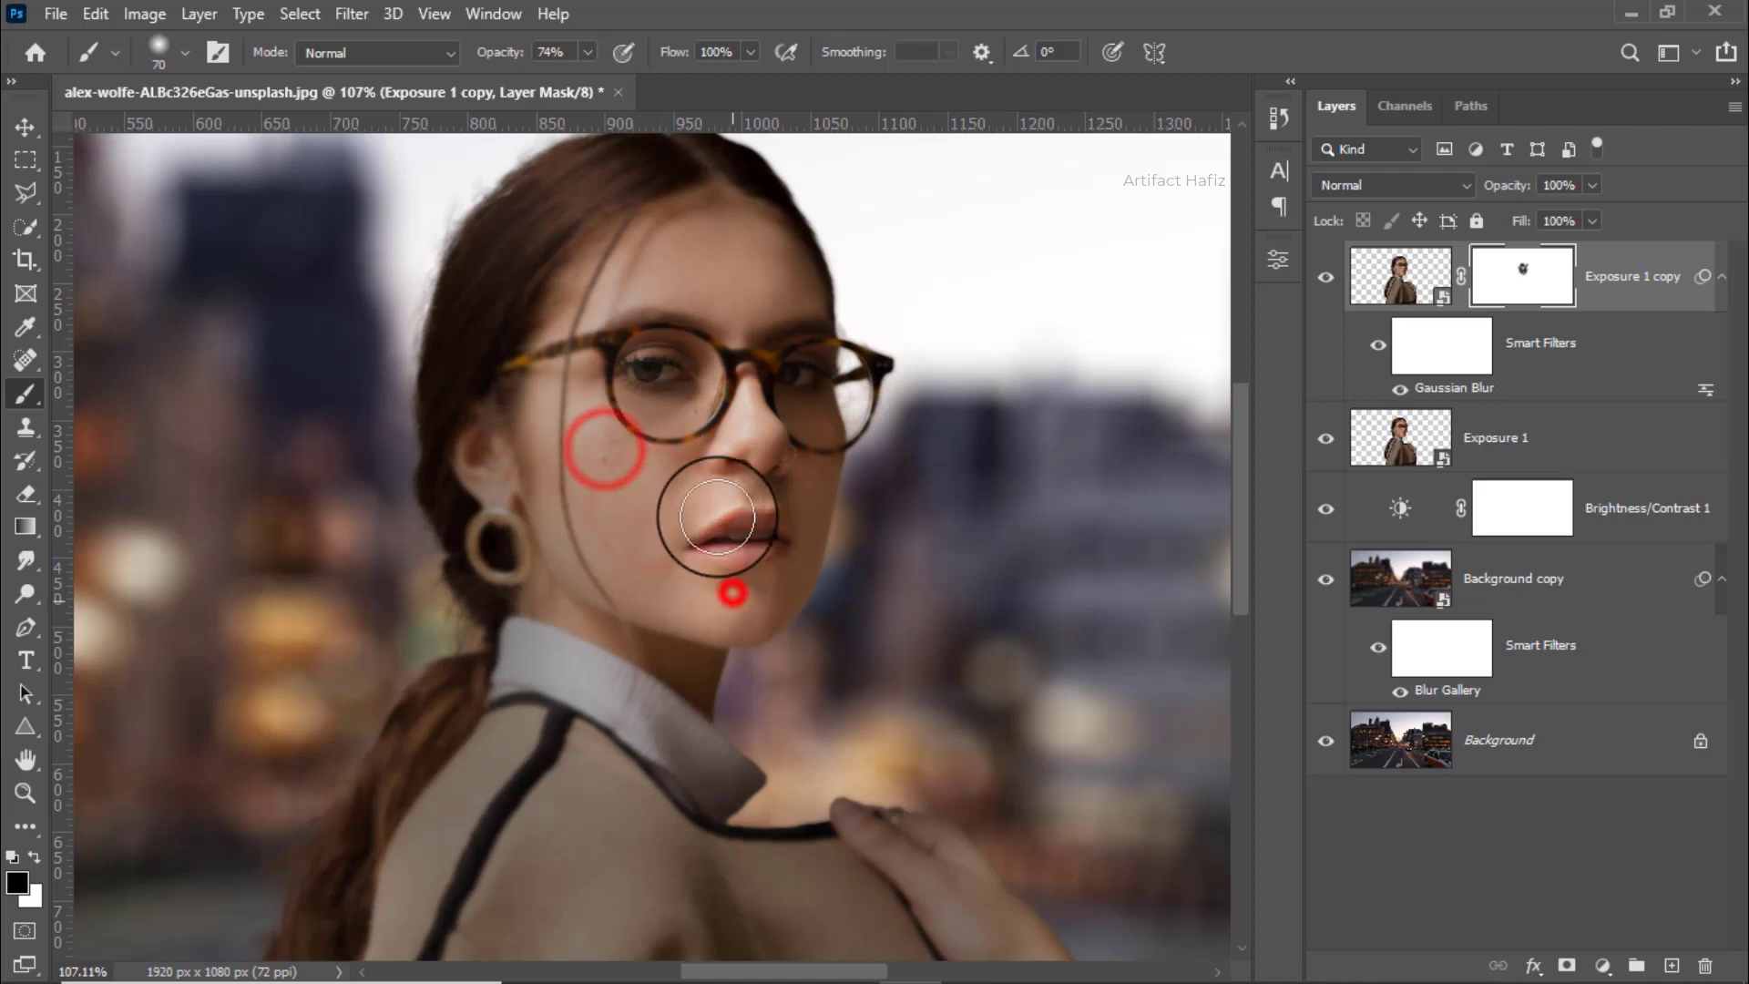
left_click(647, 248)
left_click(740, 308)
left_click(781, 360)
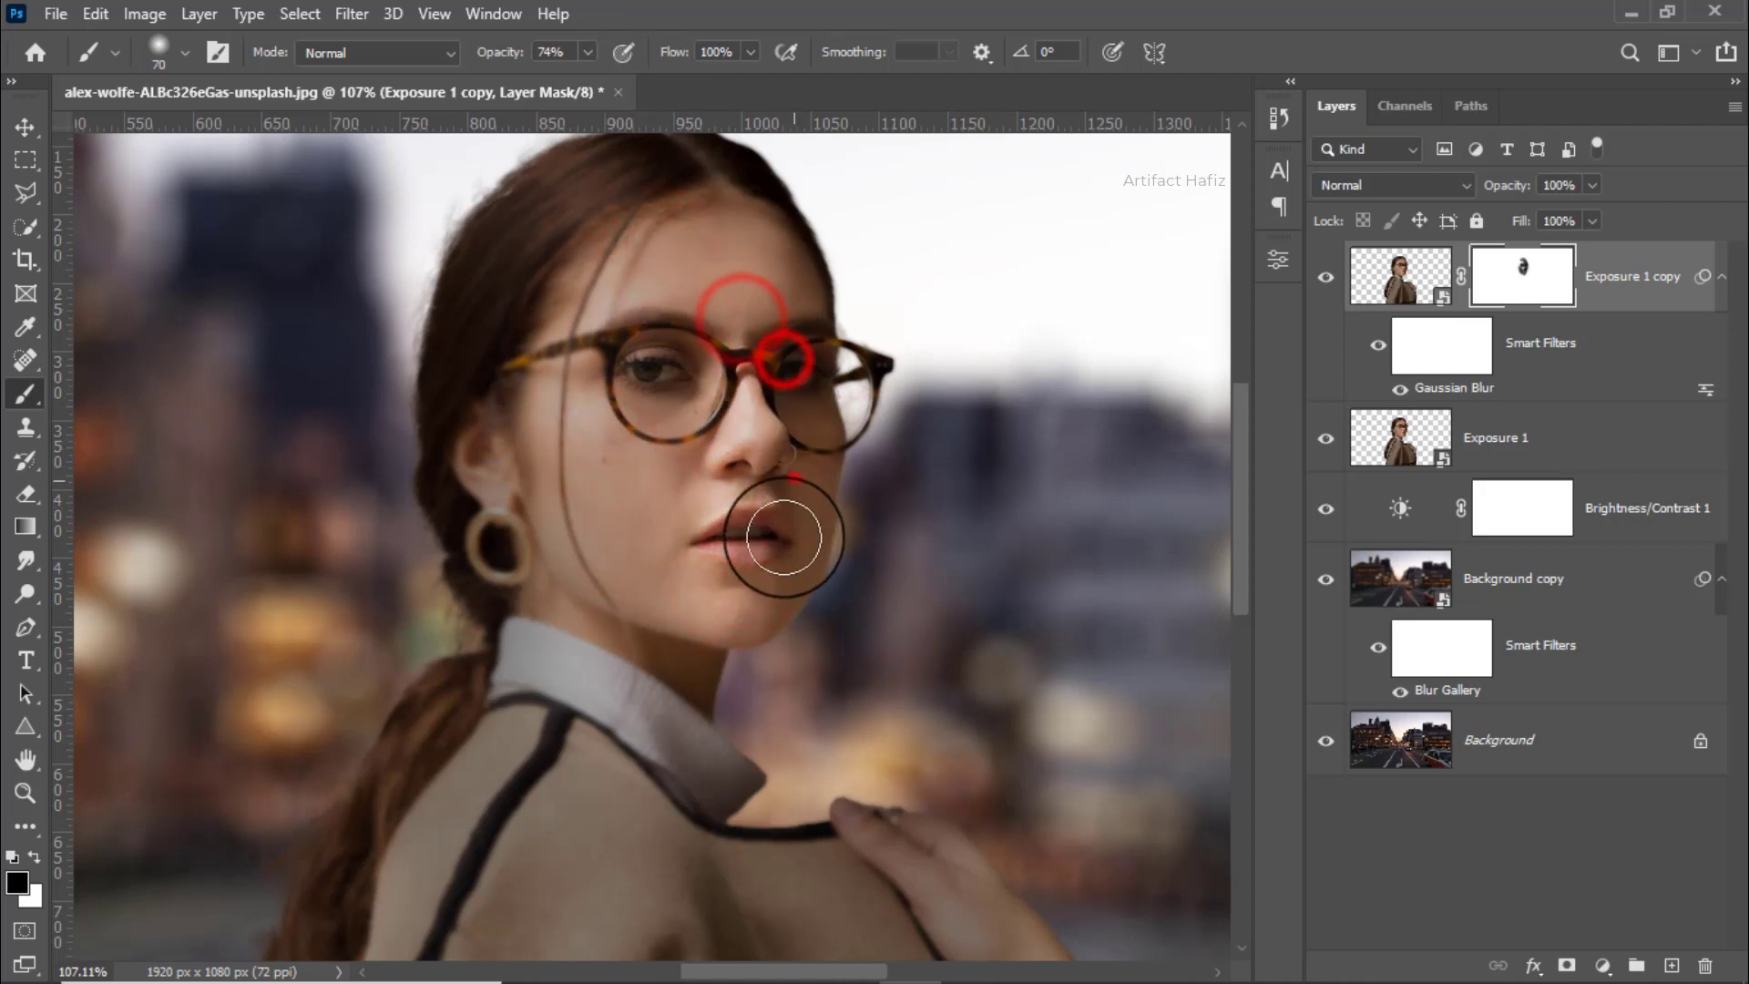
Unblur the raised hand and its sleeve by painting black over them on the portrait copy's mask
scroll(749, 623, "down", 3)
left_click(720, 592)
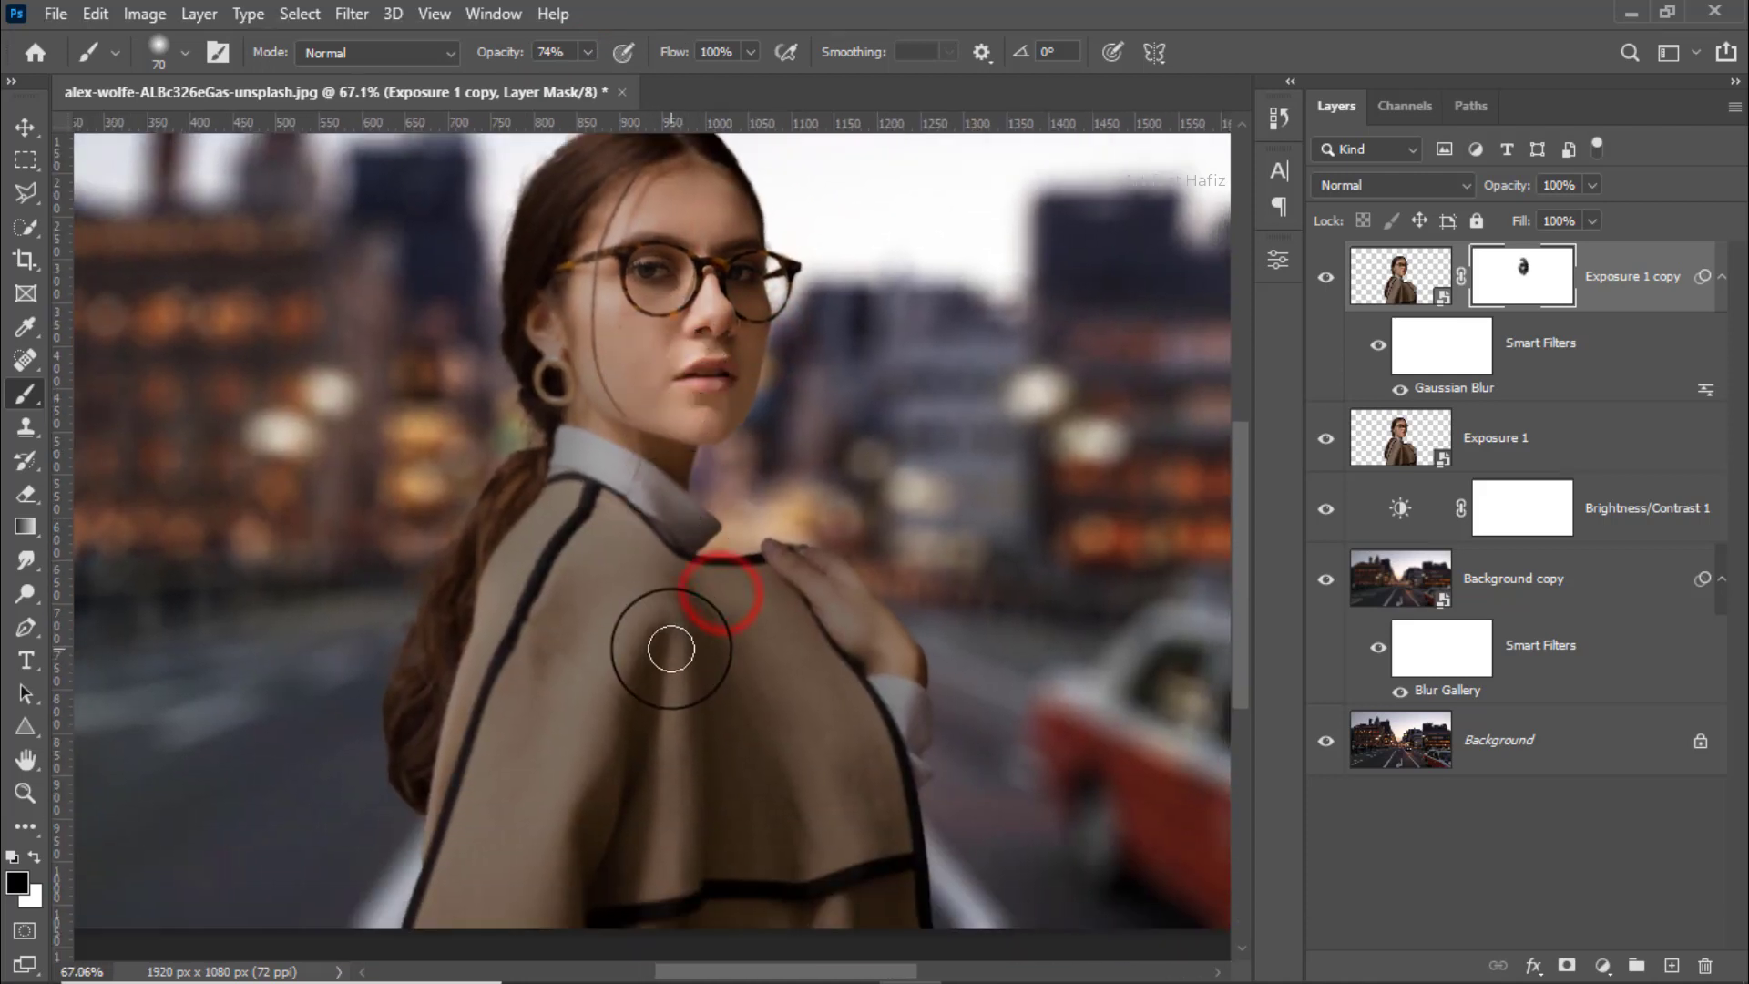
mouse_move(786, 563)
left_mouse_down()
mouse_move(877, 681)
mouse_move(782, 573)
mouse_move(850, 610)
mouse_move(917, 703)
left_mouse_up()
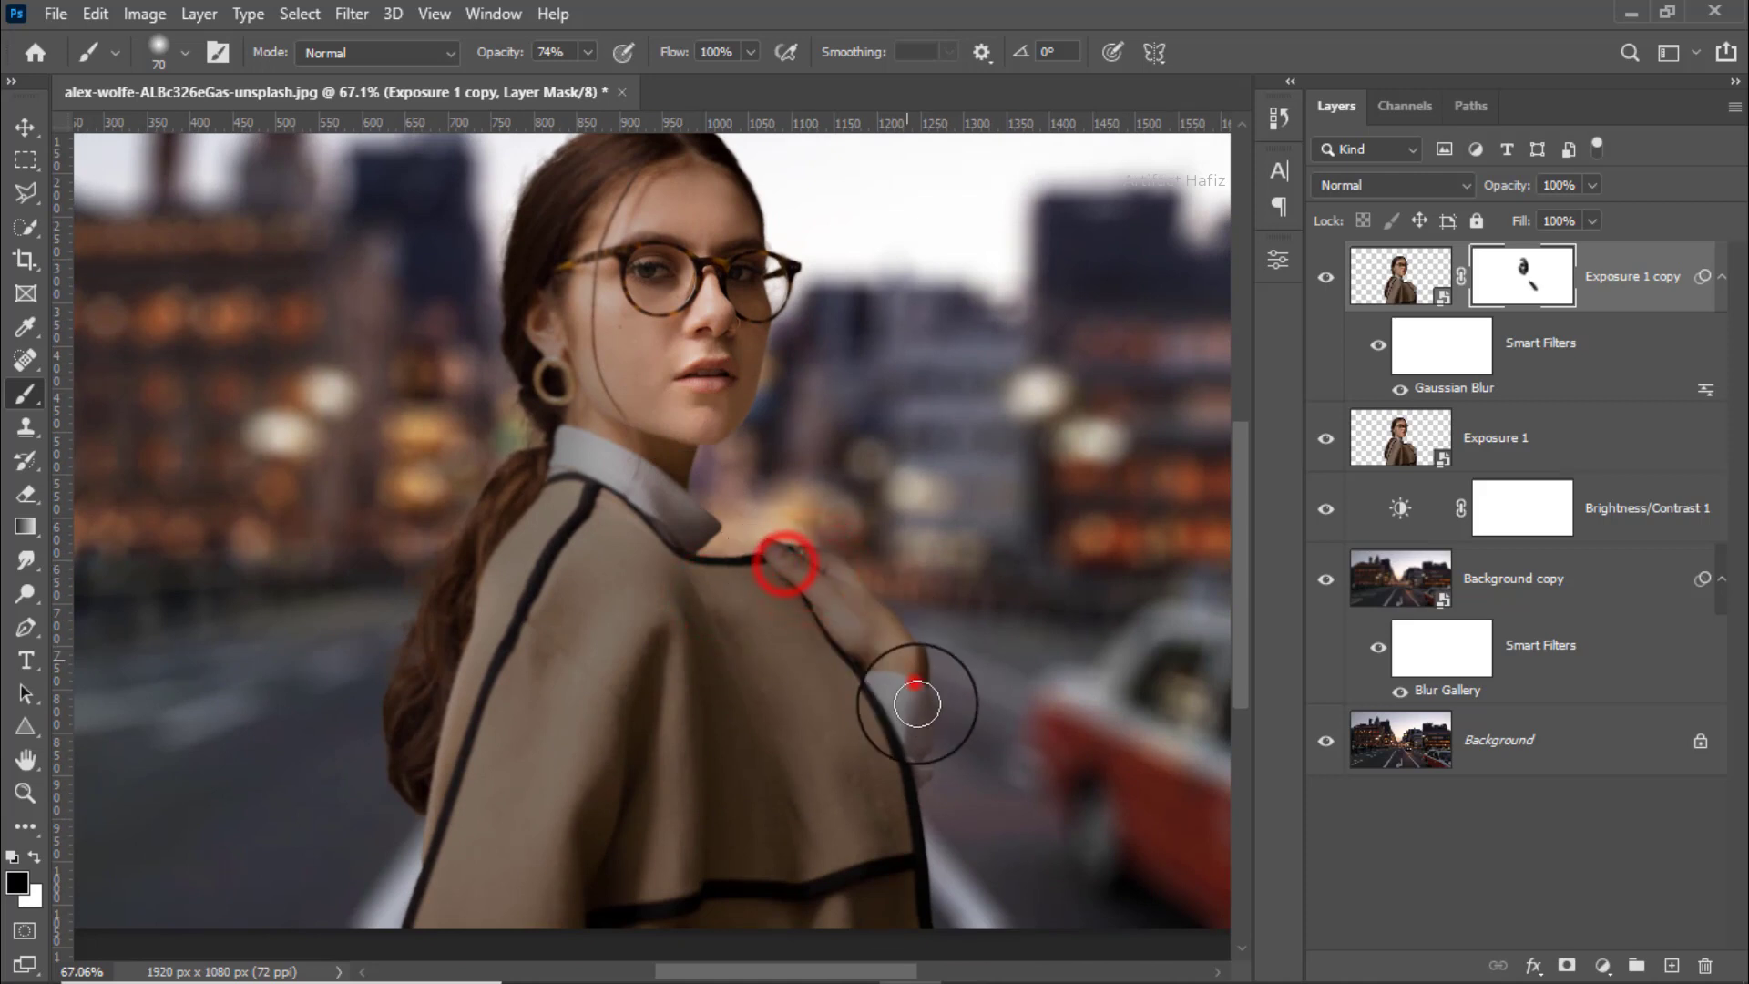
scroll(660, 556, "down", 2)
scroll(642, 542, "up", 1)
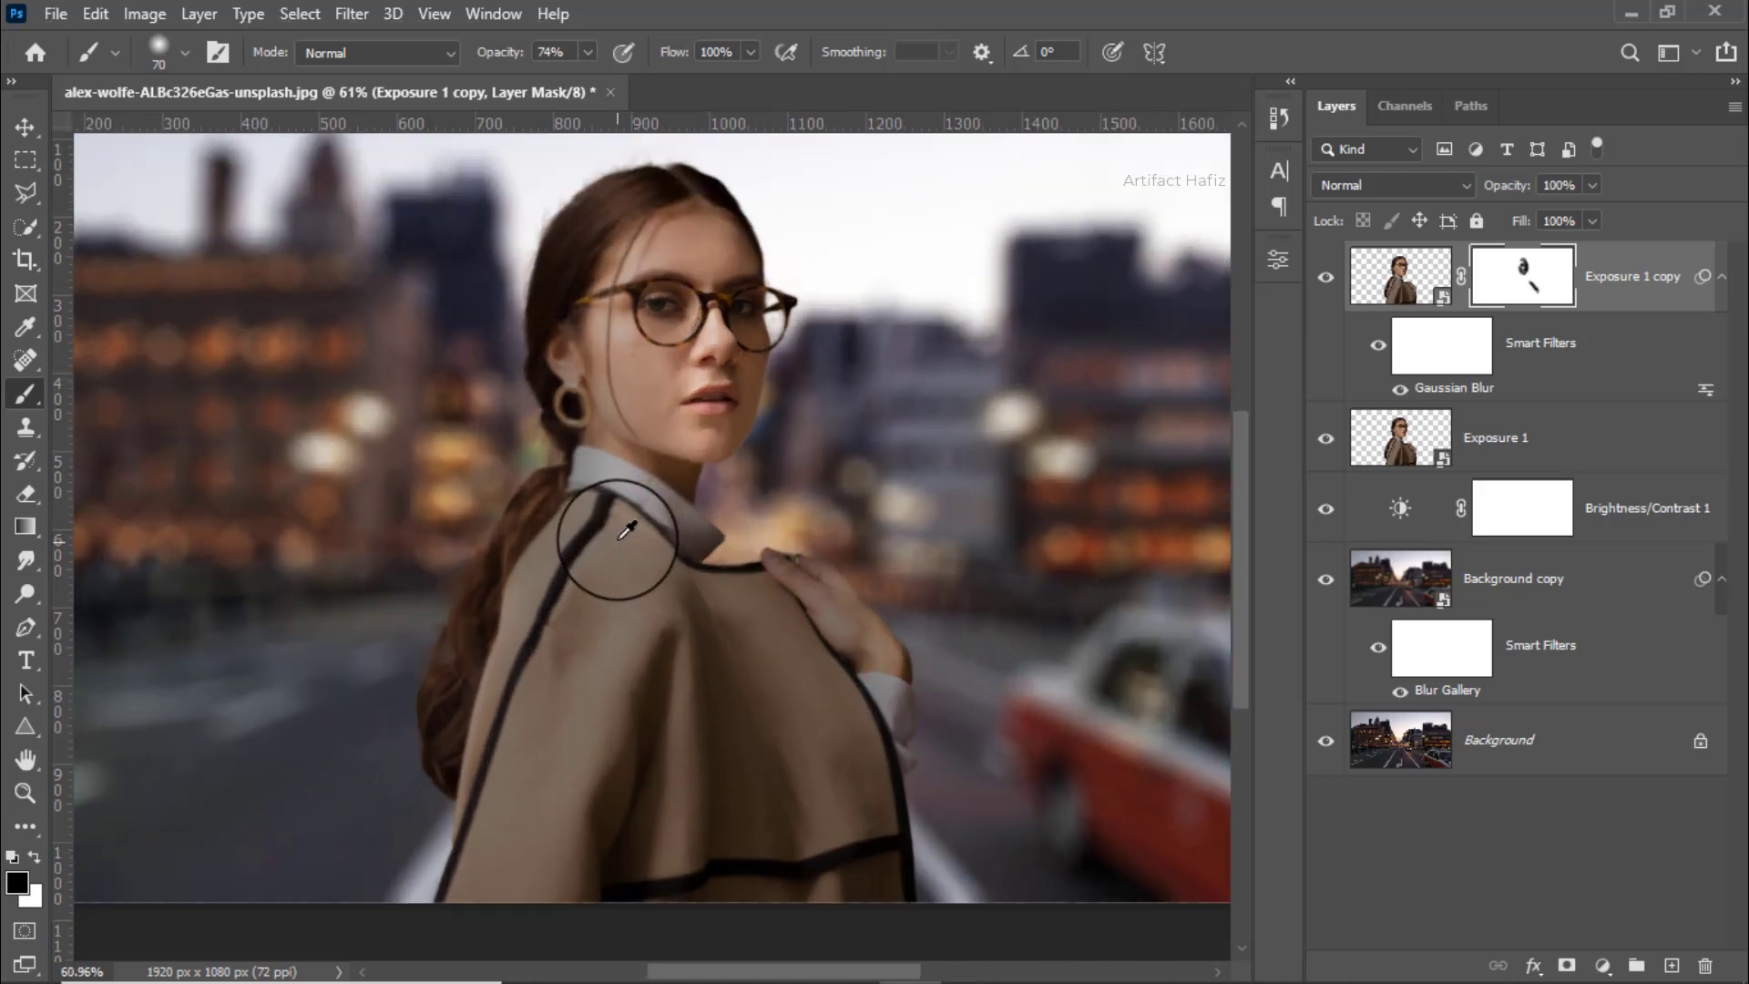
Lower the brush opacity to 23% and partly unblur the hair, ponytail and outer edge of the cape on the mask
left_click(588, 51)
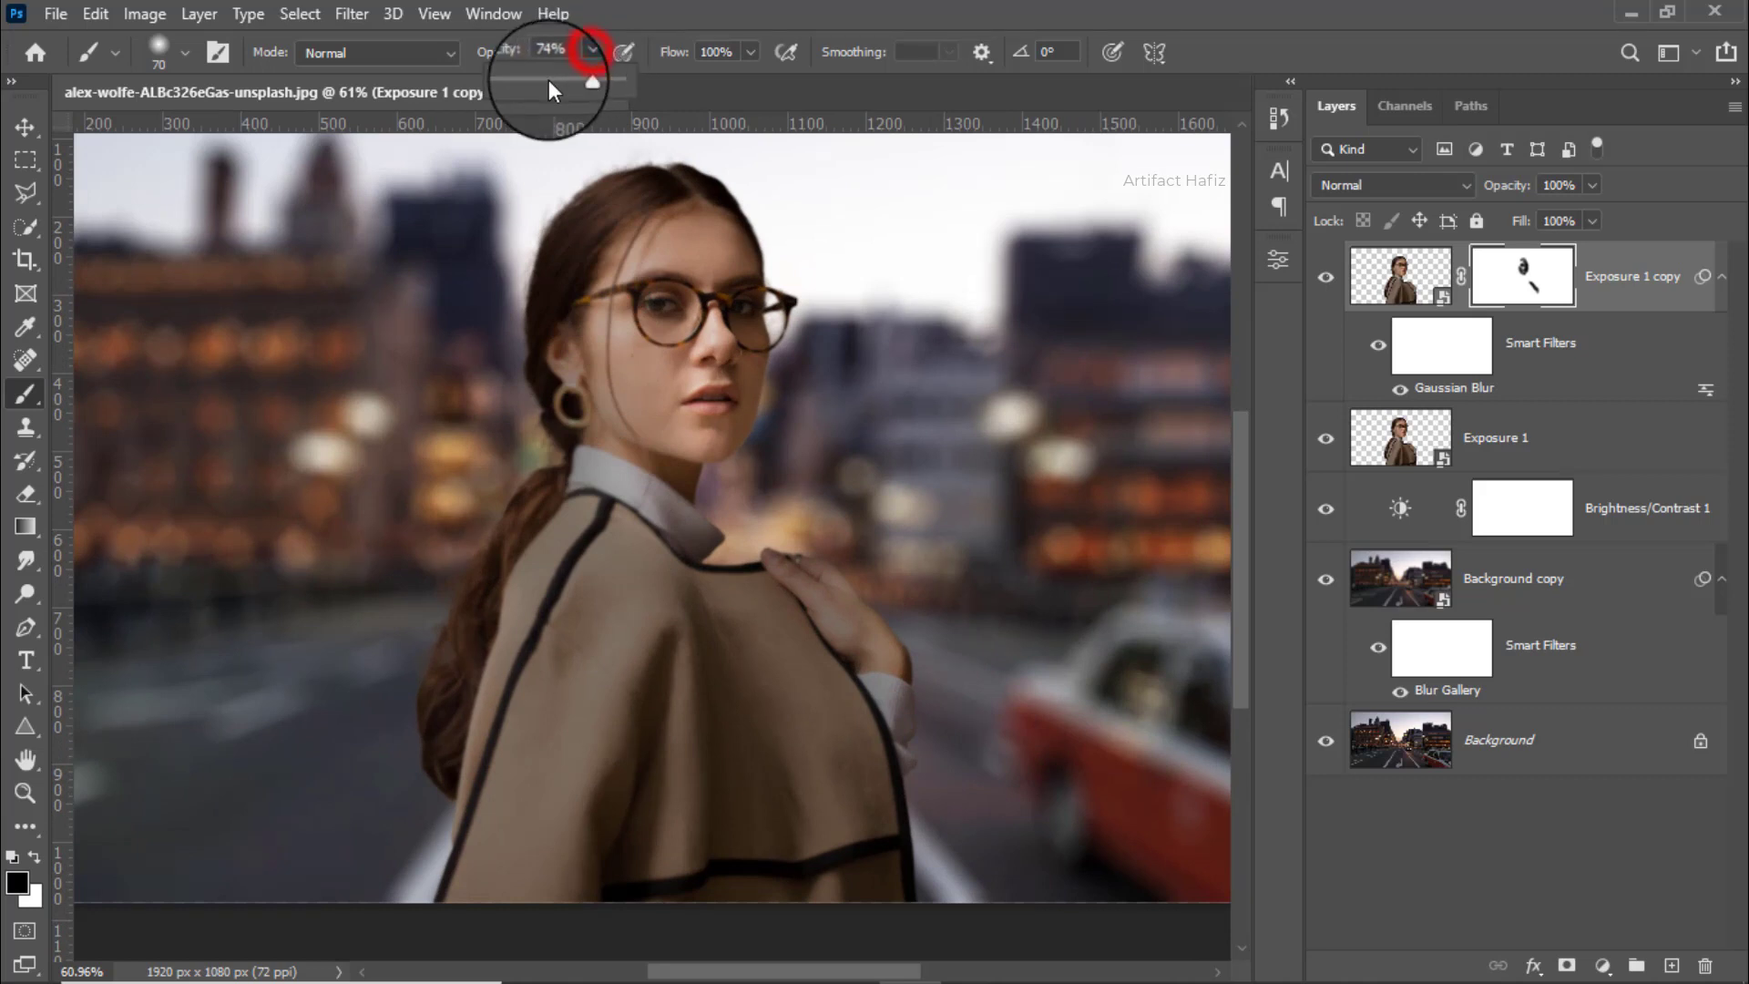
left_click_drag(570, 83, 525, 84)
left_click_drag(608, 201, 566, 288)
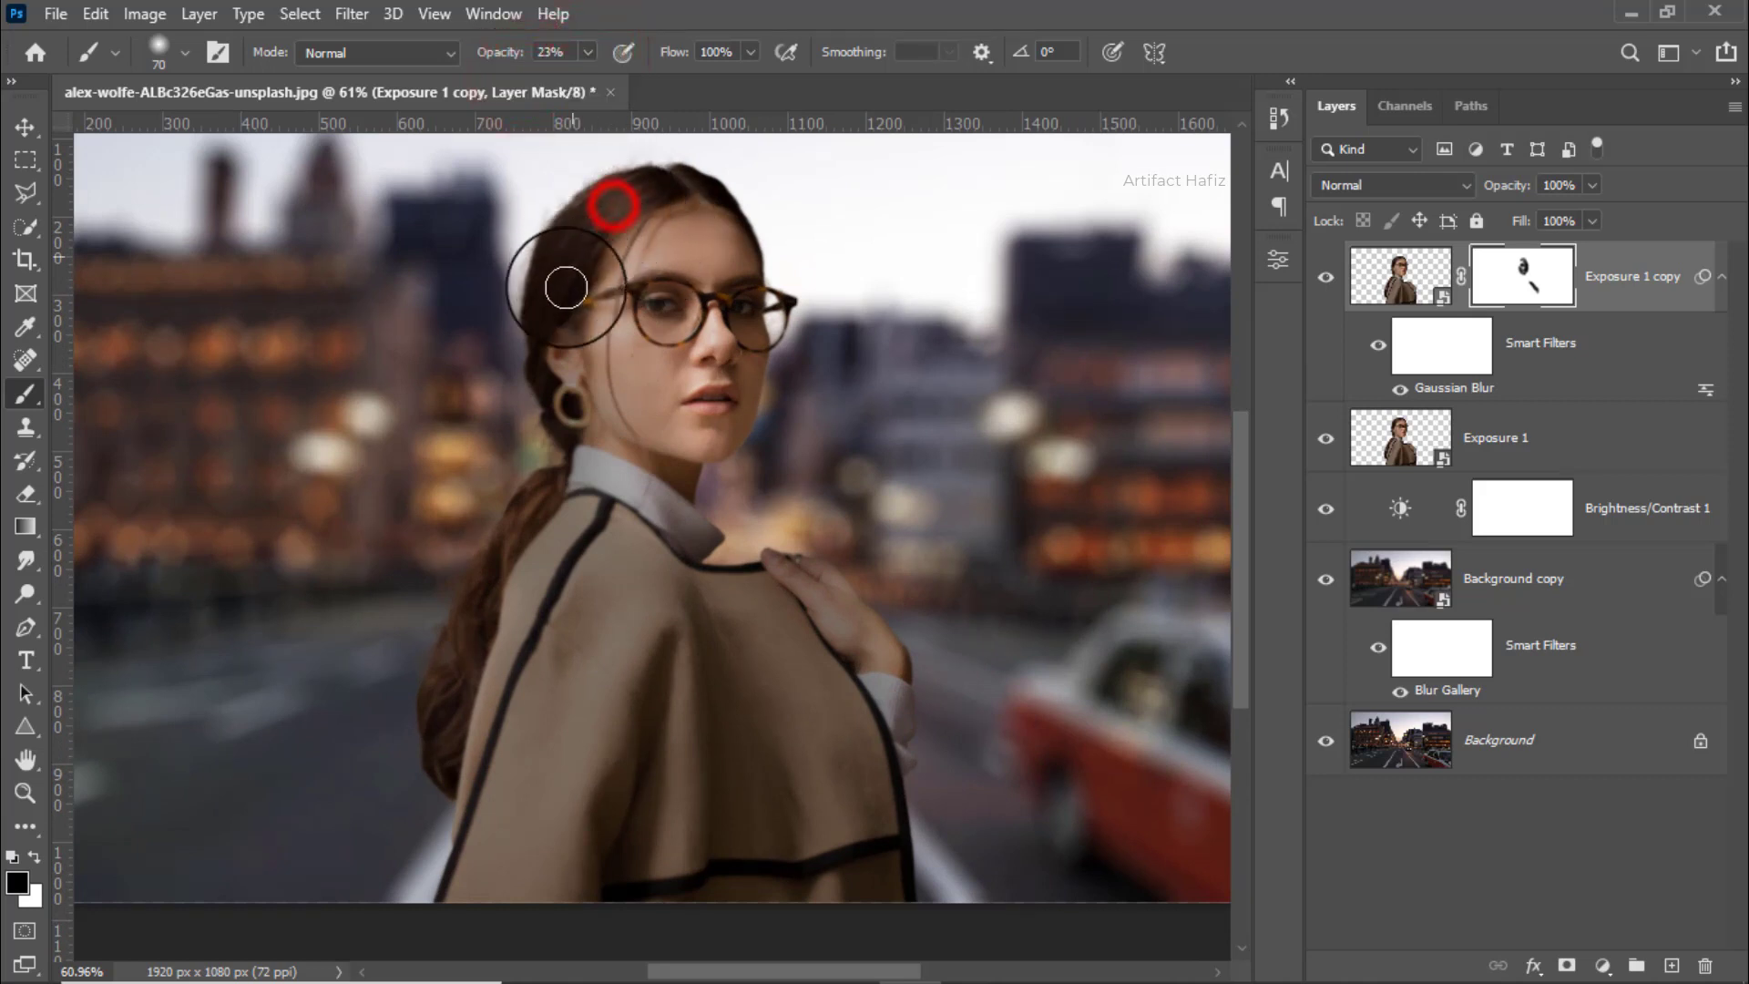
mouse_move(575, 351)
left_mouse_down()
mouse_move(531, 734)
mouse_move(464, 841)
left_mouse_up()
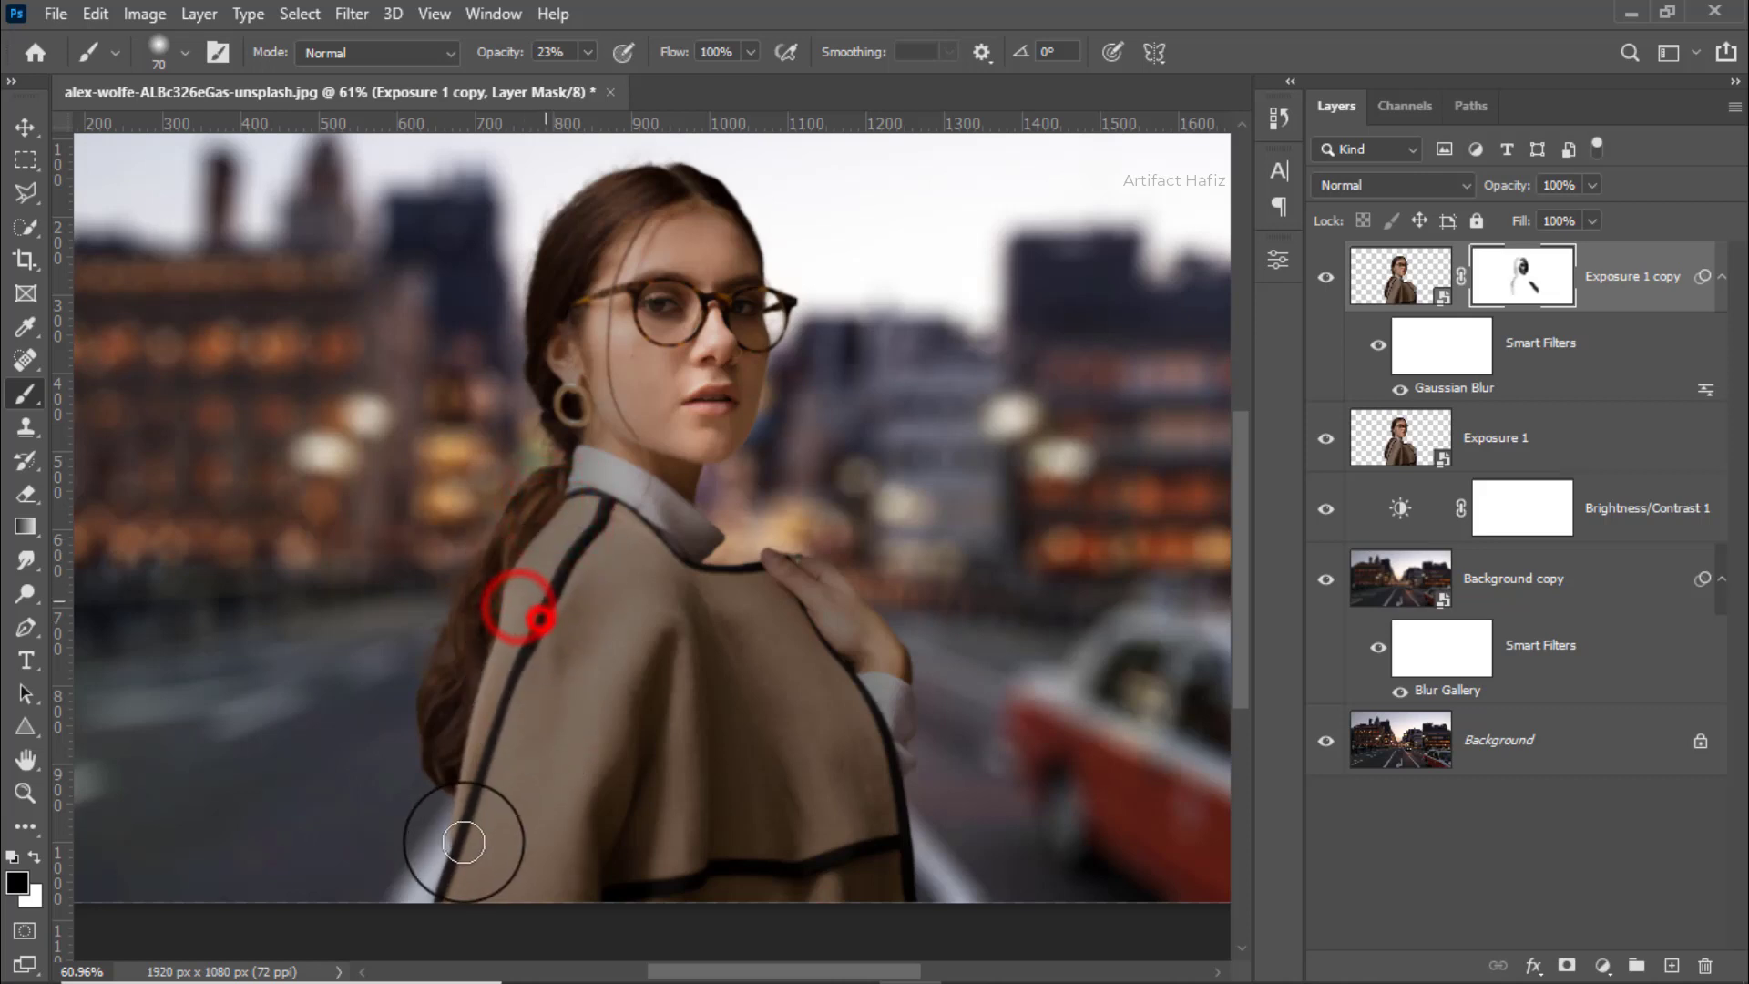
Partly unblur the collar, shoulder and upper folds of the cape with the 23% opacity brush and check the composite
left_click_drag(617, 484, 647, 558)
left_click_drag(590, 462, 650, 531)
mouse_move(664, 519)
left_mouse_down()
mouse_move(629, 451)
mouse_move(634, 497)
mouse_move(555, 640)
mouse_move(546, 605)
left_mouse_up()
mouse_move(507, 714)
left_mouse_down()
mouse_move(593, 558)
mouse_move(606, 615)
mouse_move(565, 856)
left_mouse_up()
left_click_drag(593, 702, 640, 612)
scroll(646, 608, "down", 4)
scroll(657, 583, "up", 4)
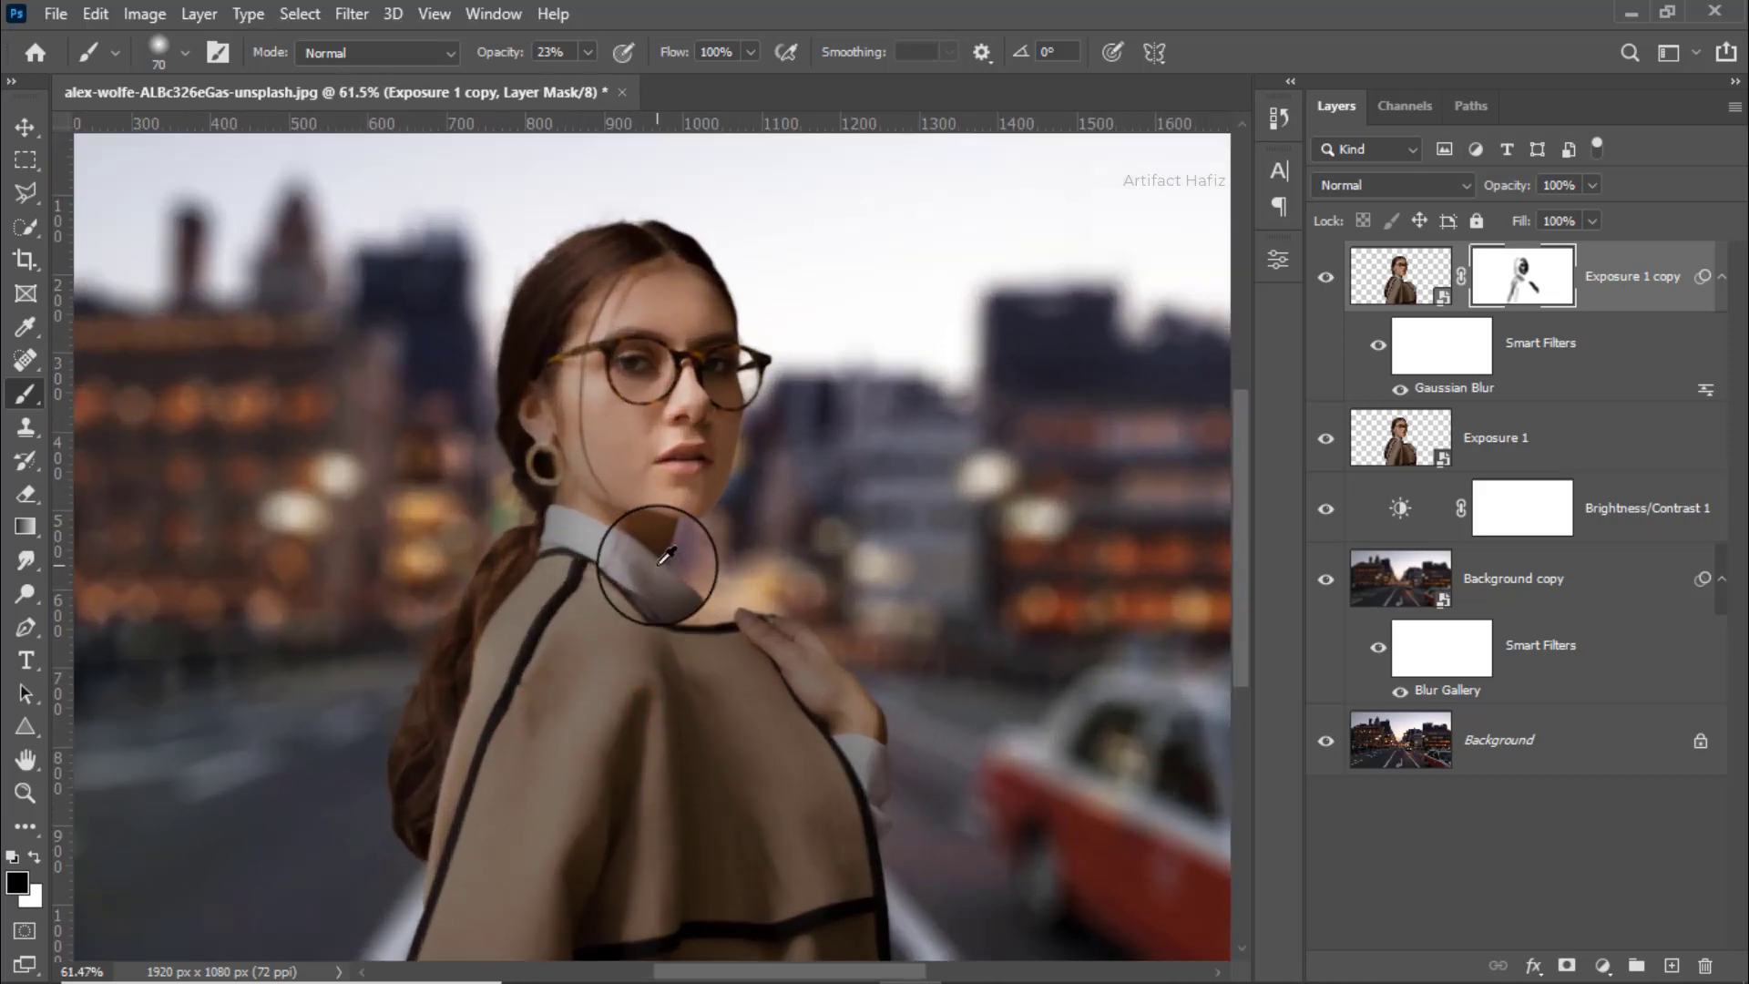
Raise the brush opacity to 43% and its size to 200 px, and paint down the middle of the cape on the mask
scroll(664, 556, "up", 1)
left_click(583, 53)
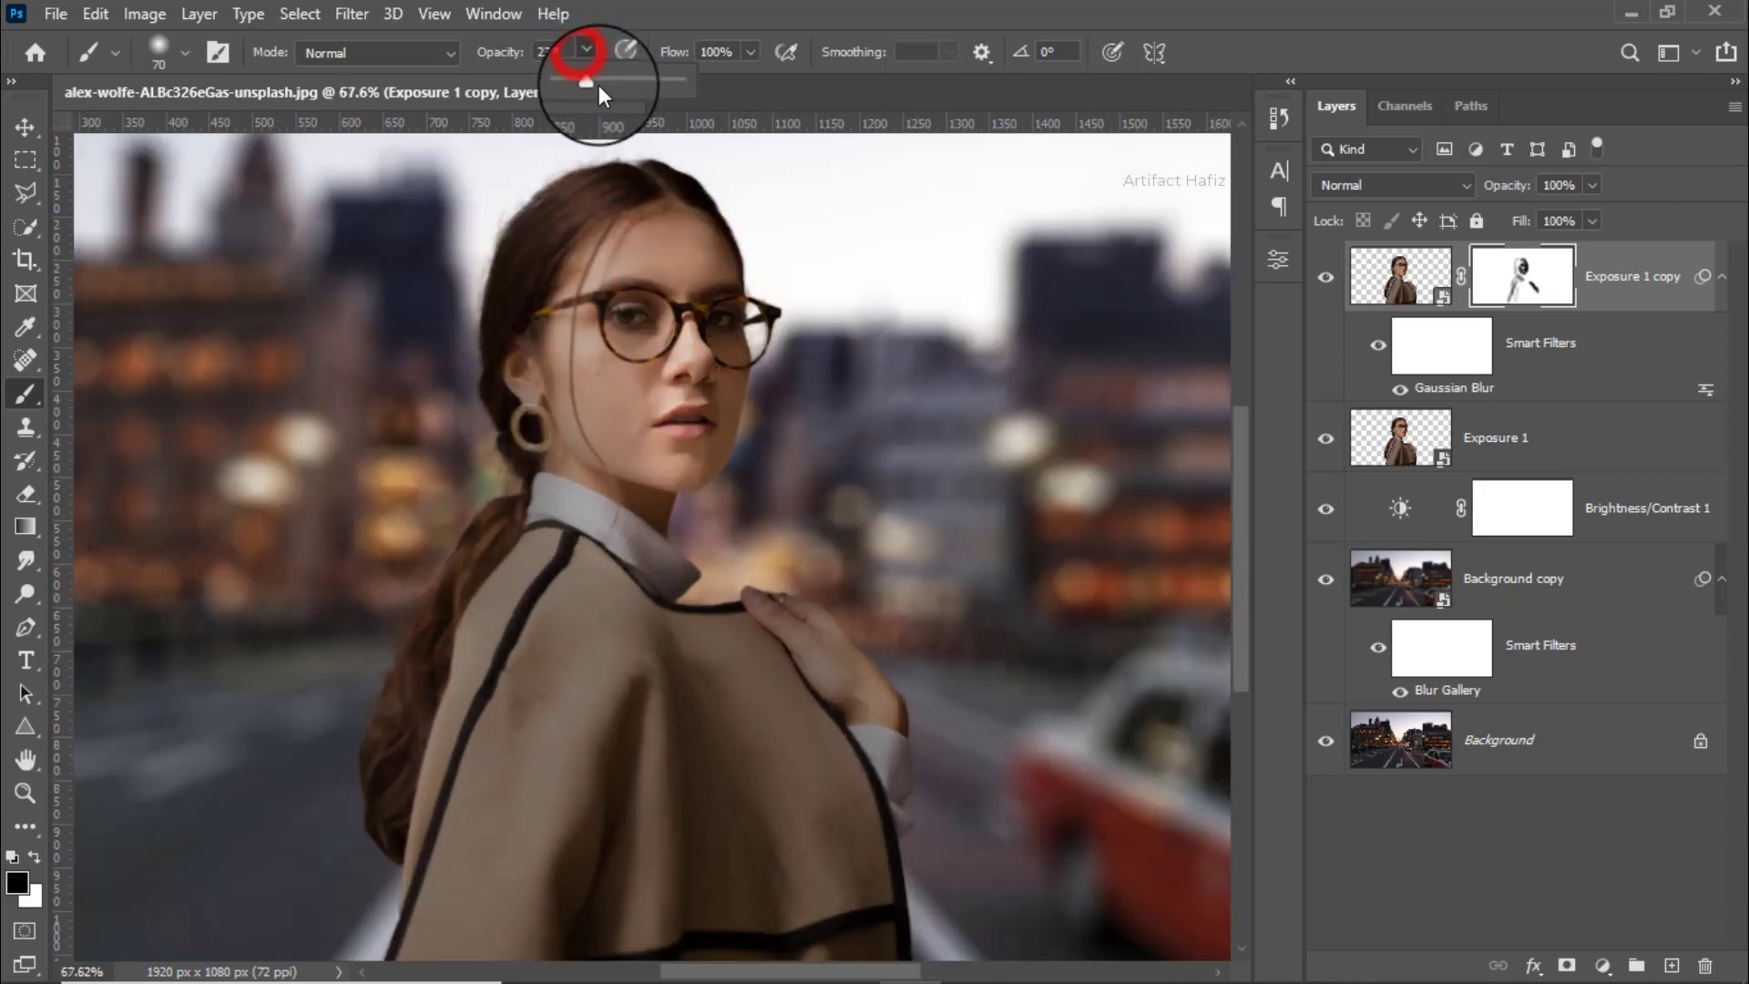
left_click_drag(598, 85, 612, 77)
key("bracketright")
key("bracketright")
key("bracketright")
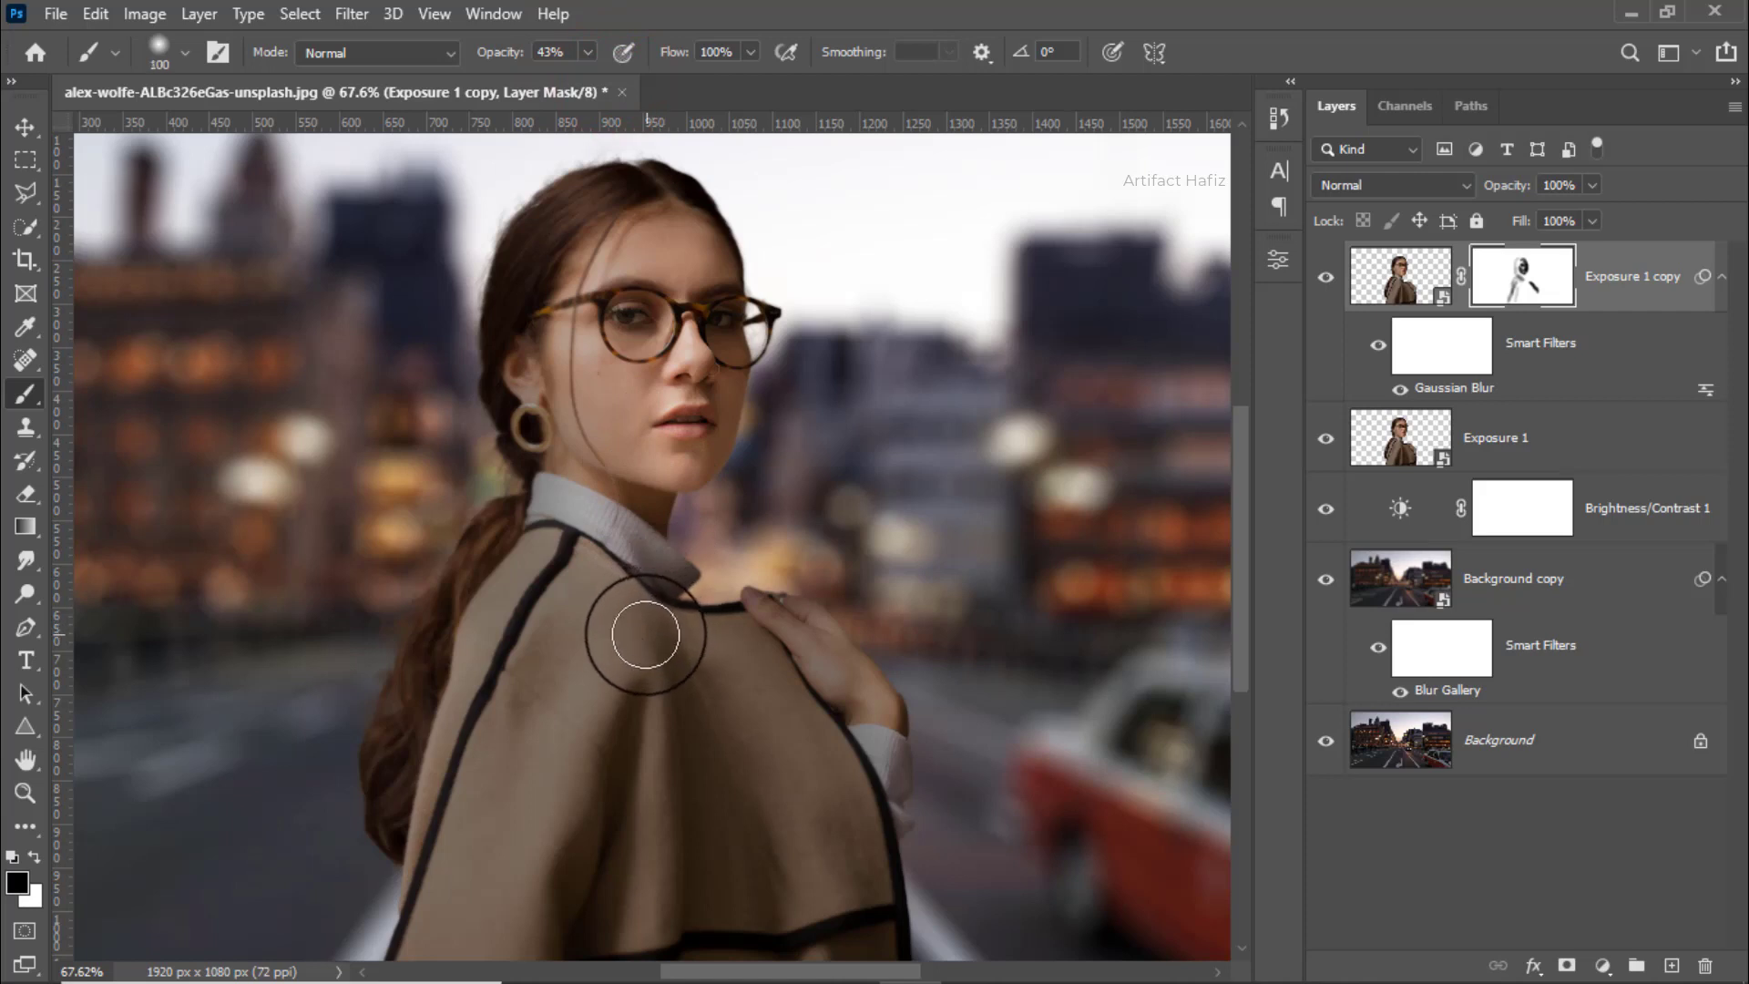
key("bracketright")
key("bracketright")
key("bracketright")
key("bracketright")
mouse_move(628, 679)
left_mouse_down()
mouse_move(573, 880)
mouse_move(619, 816)
left_mouse_up()
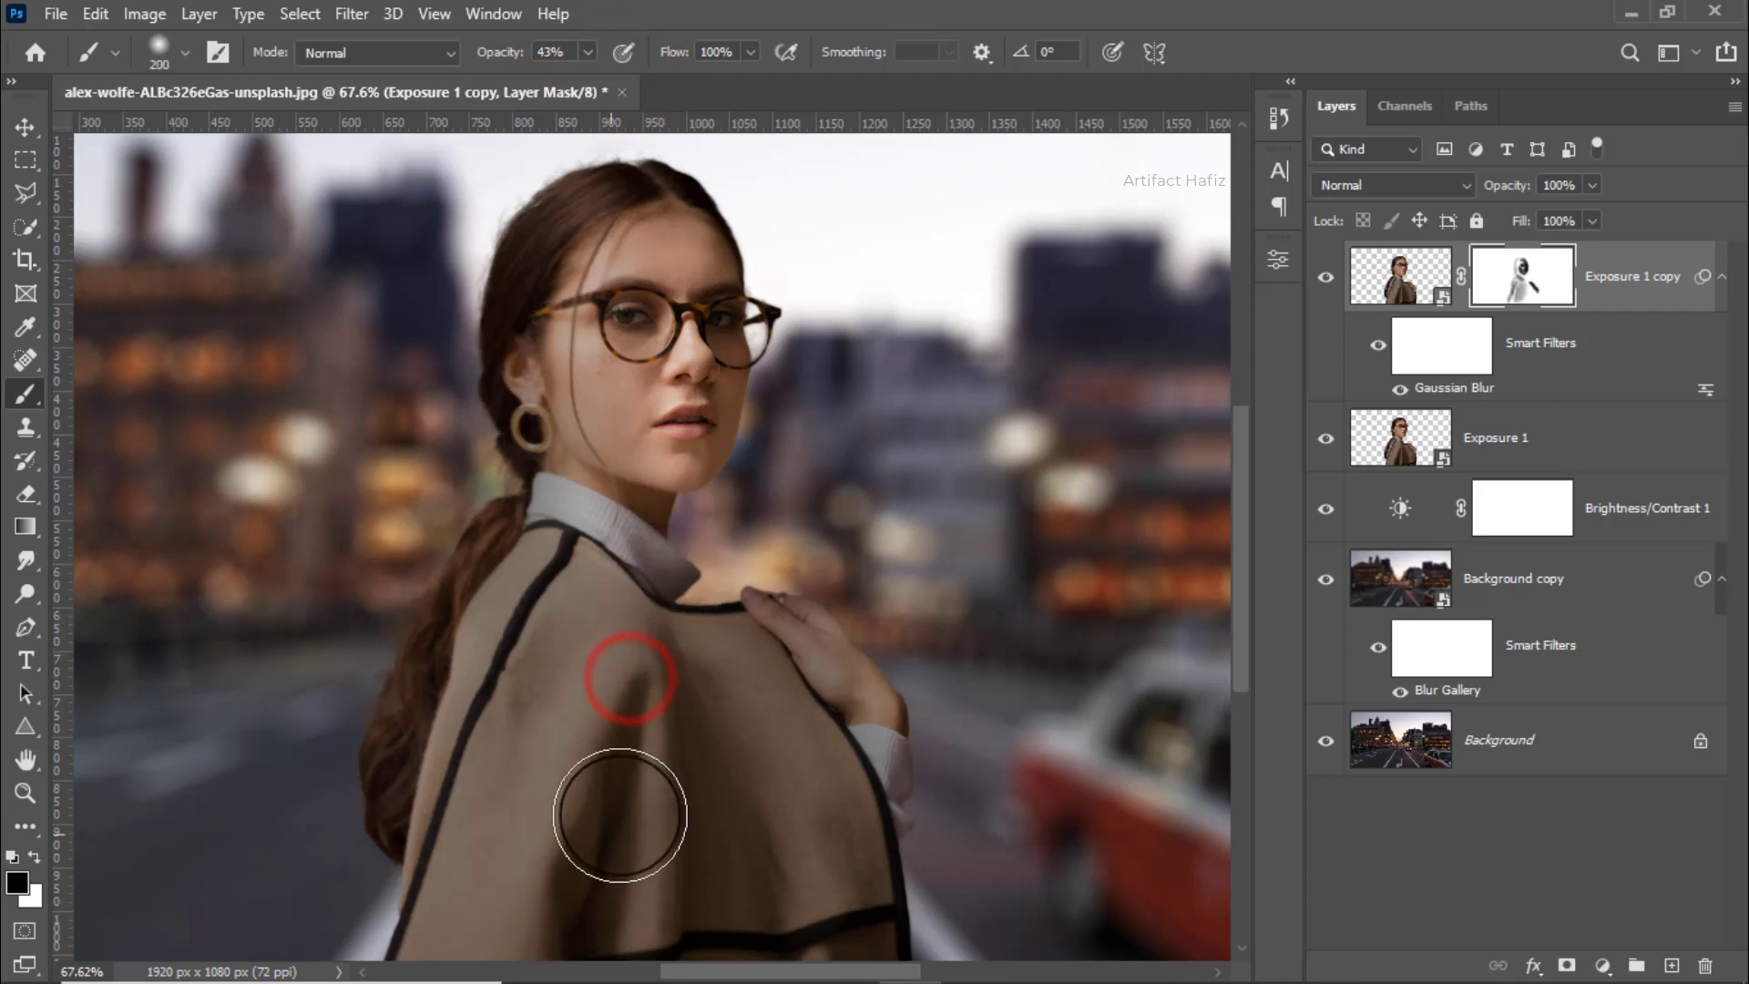
Reduce the brush to 90 px and paint along the cape's folds and dark trim on the mask to sharpen them
key("bracketleft")
key("bracketleft")
key("bracketleft")
key("bracketleft")
key("bracketleft")
left_click_drag(621, 722, 566, 883)
left_click_drag(656, 757, 658, 927)
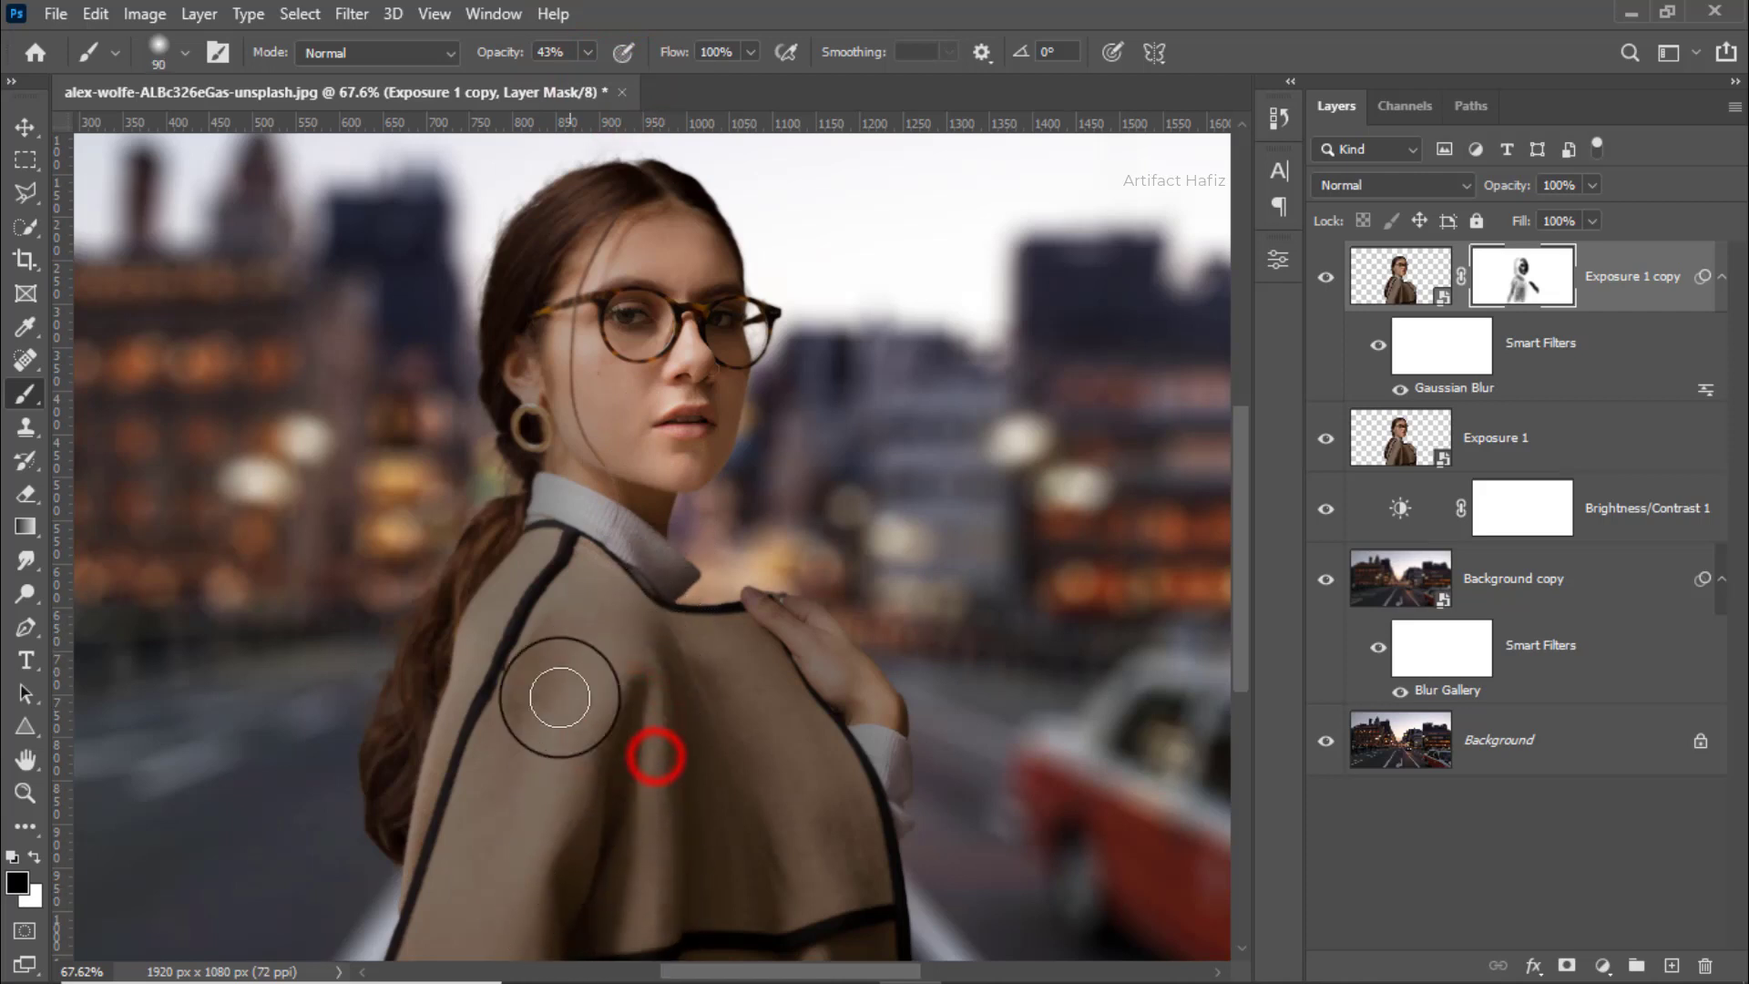
mouse_move(552, 583)
left_mouse_down()
mouse_move(467, 839)
mouse_move(490, 705)
mouse_move(410, 897)
left_mouse_up()
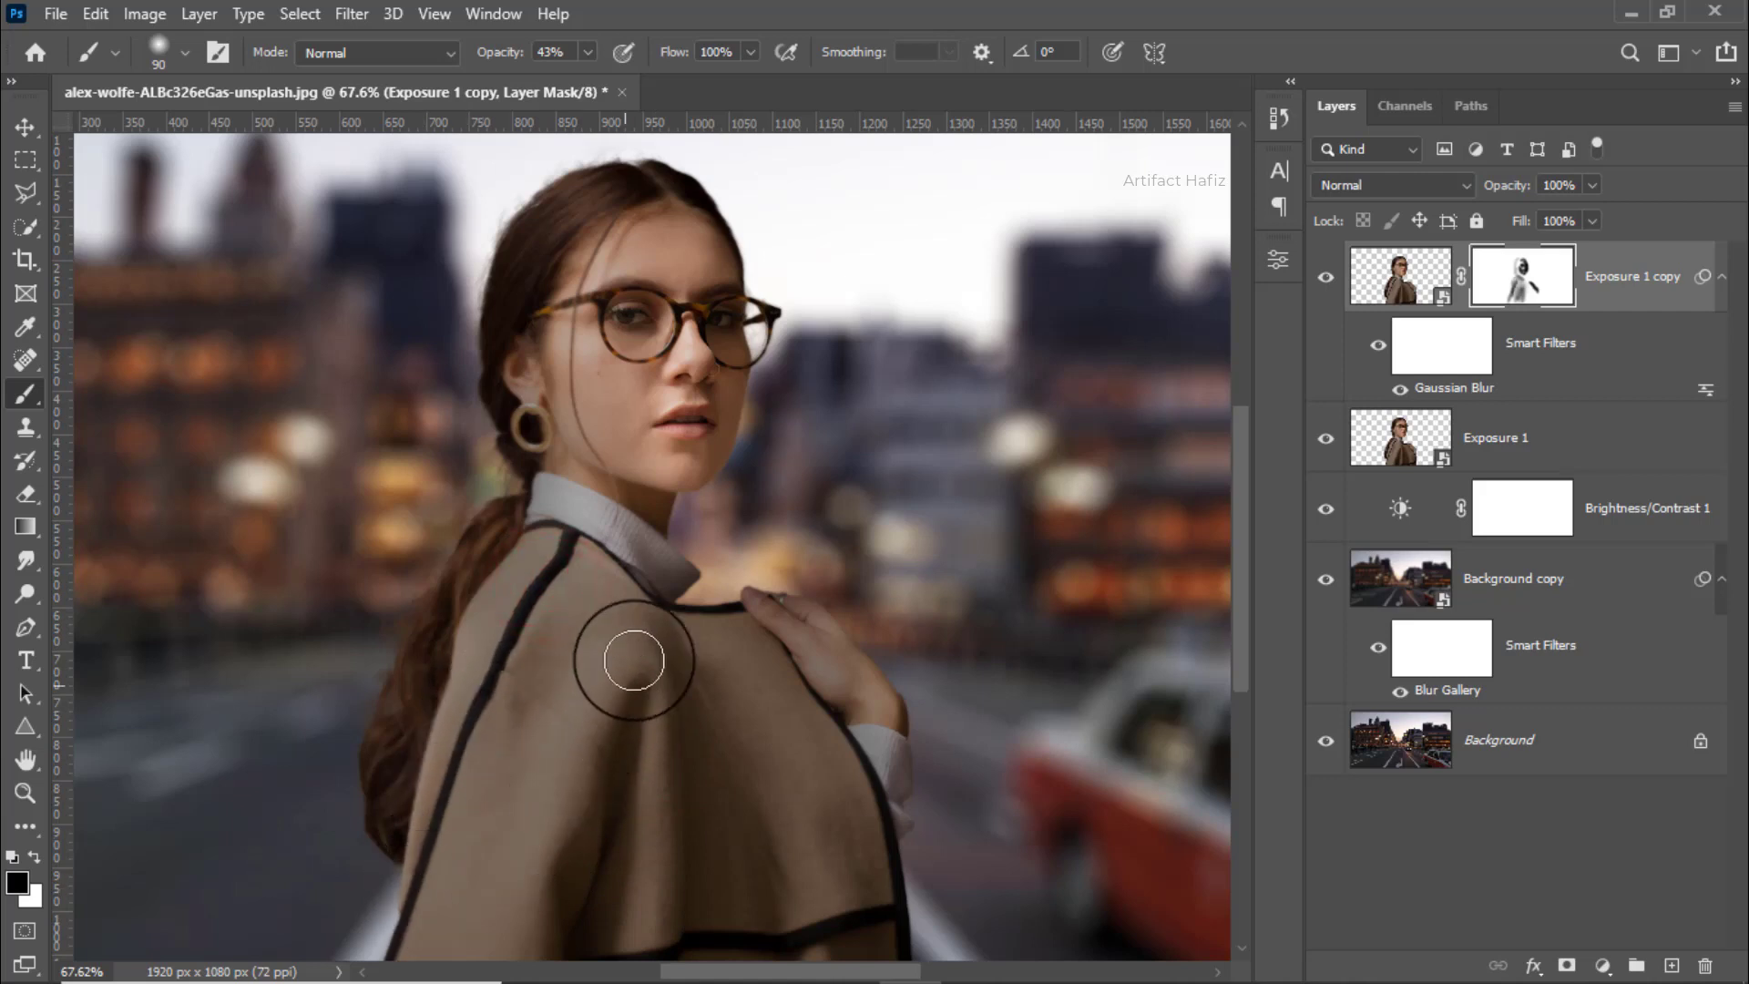
scroll(638, 629, "down", 2)
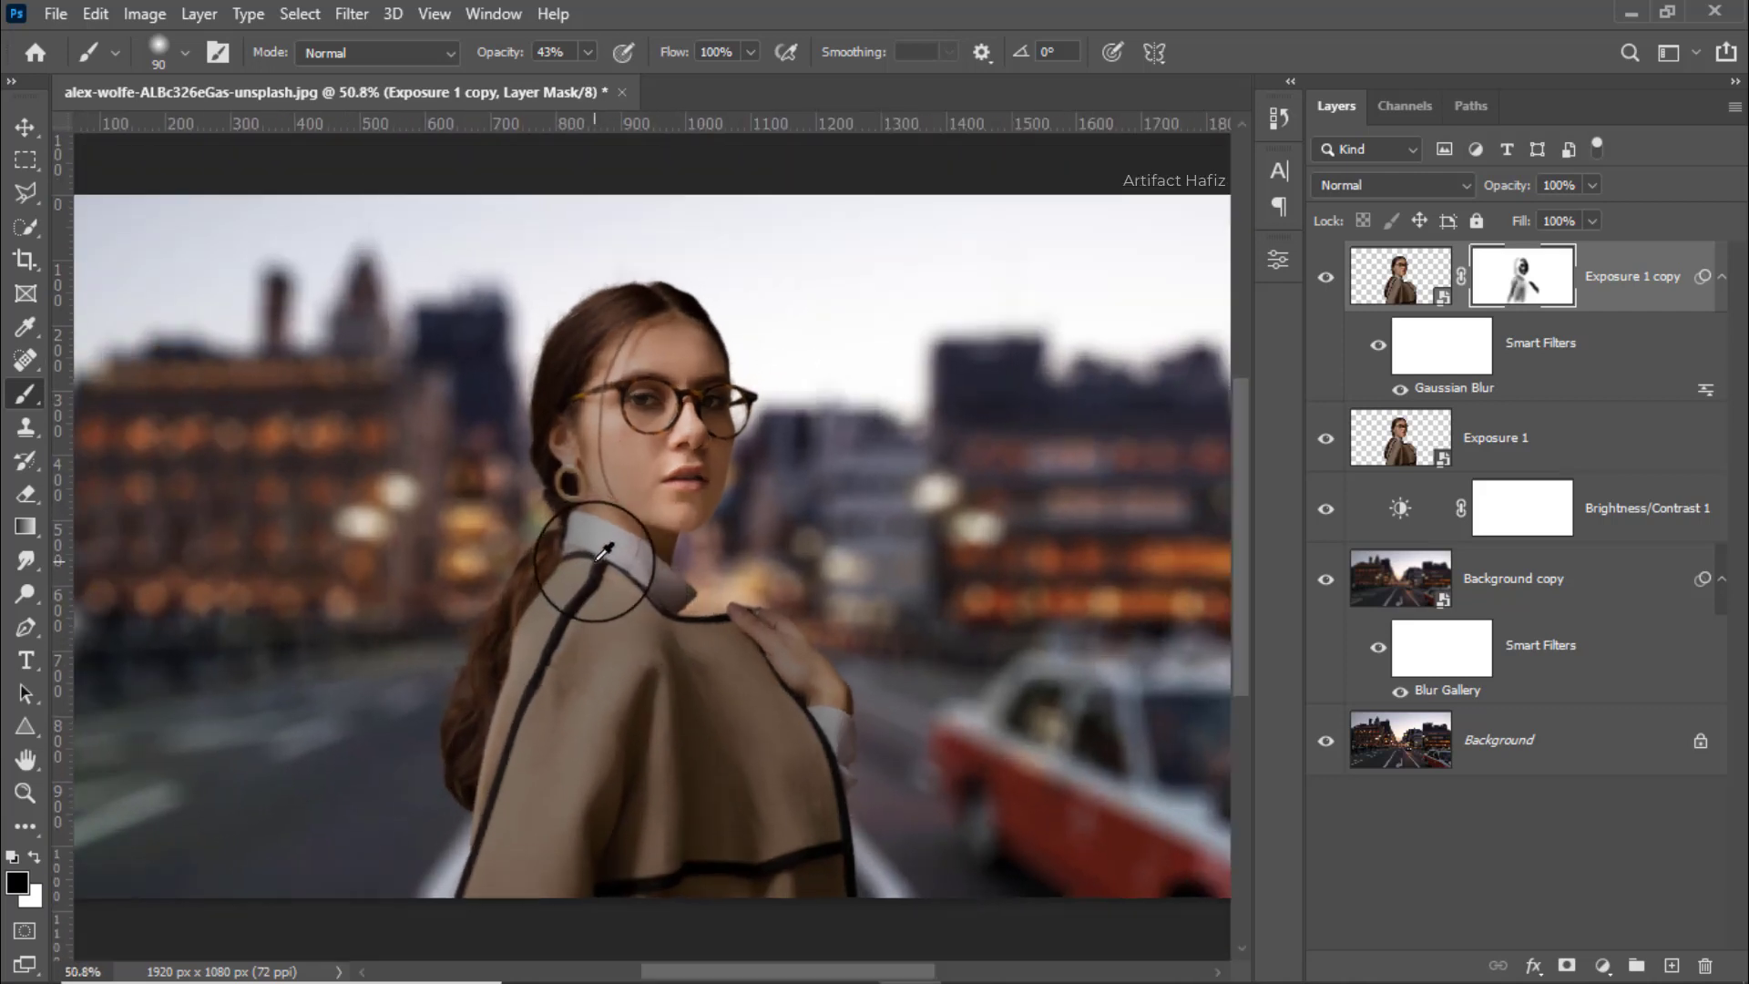
Combine the Exposure 1 copy and Exposure 1 layers into one smart object and compare the composite with it hidden and shown
scroll(601, 552, "up", 2)
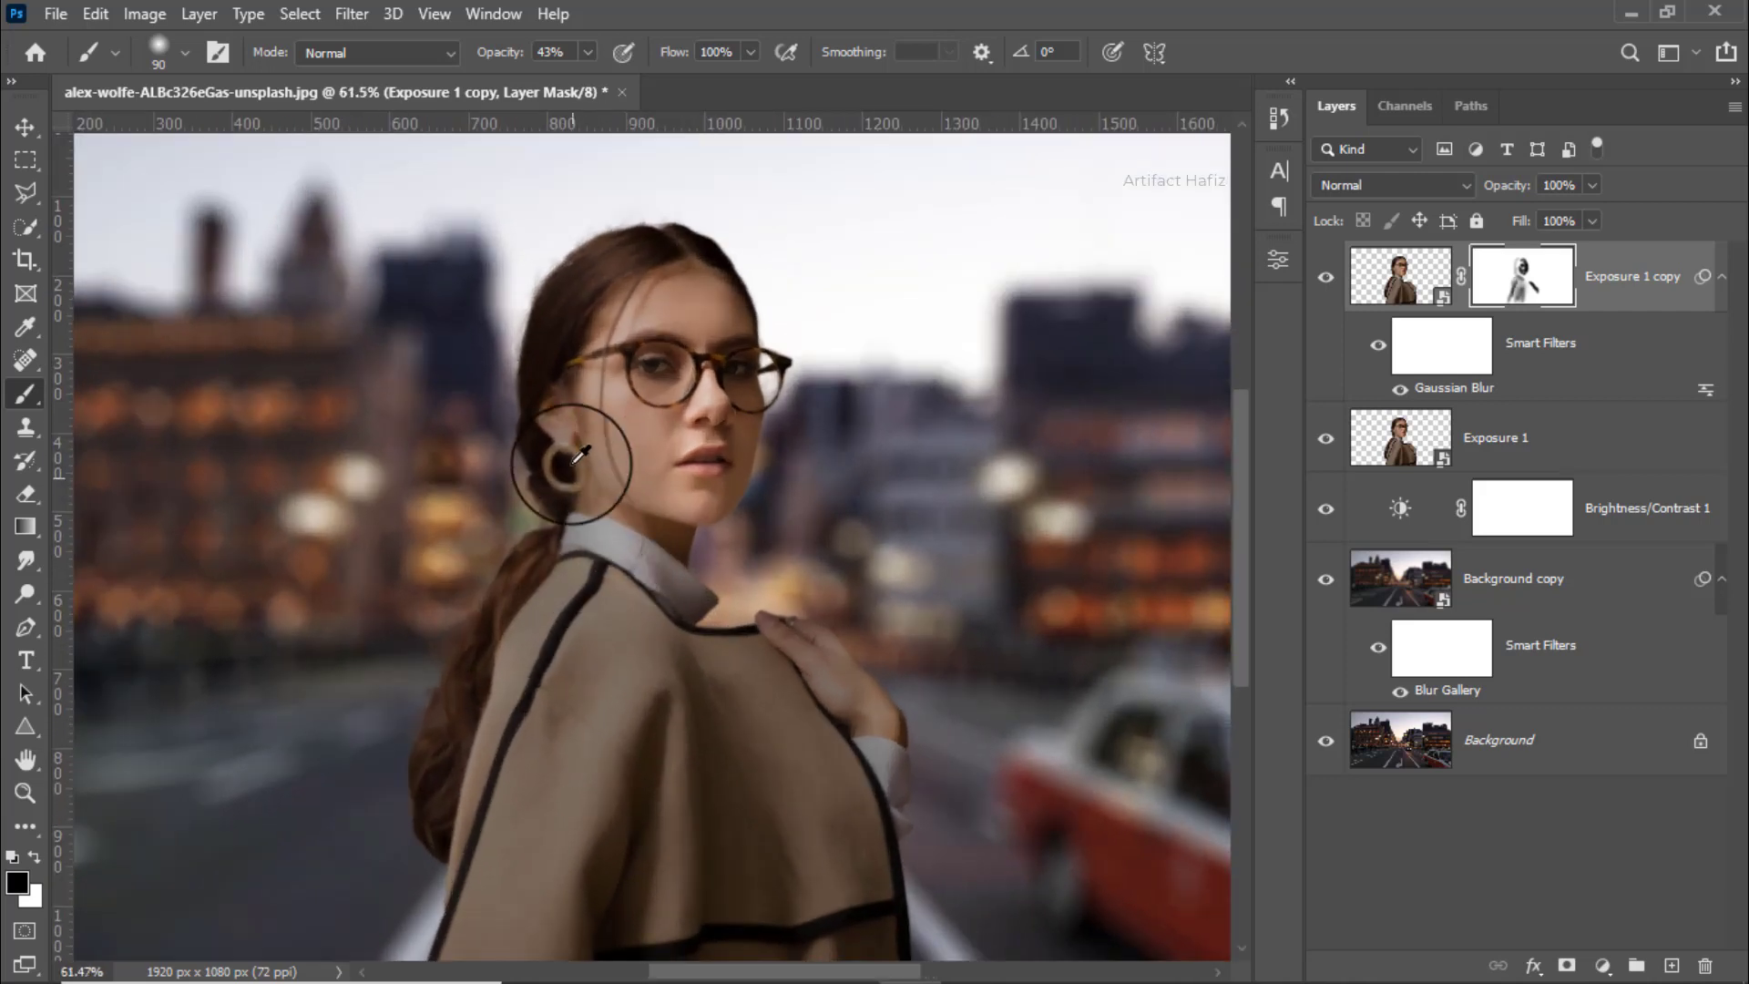
scroll(601, 410, "down", 3)
scroll(606, 415, "up", 1)
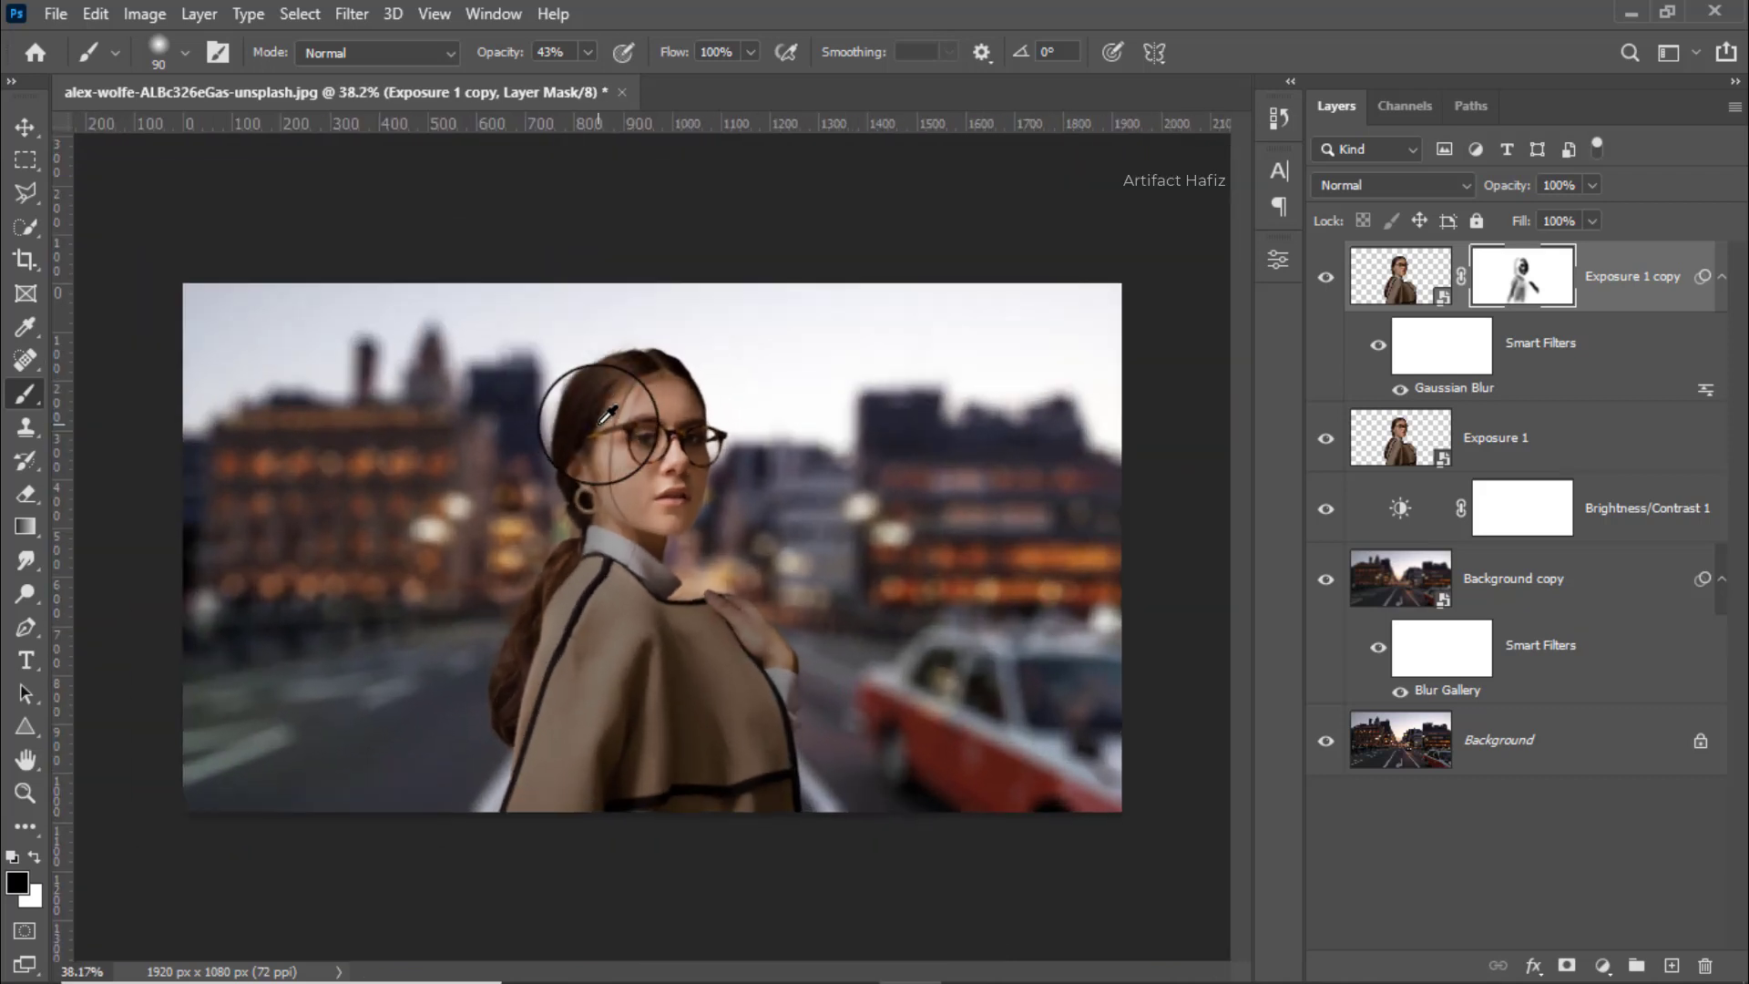
scroll(606, 415, "up", 1)
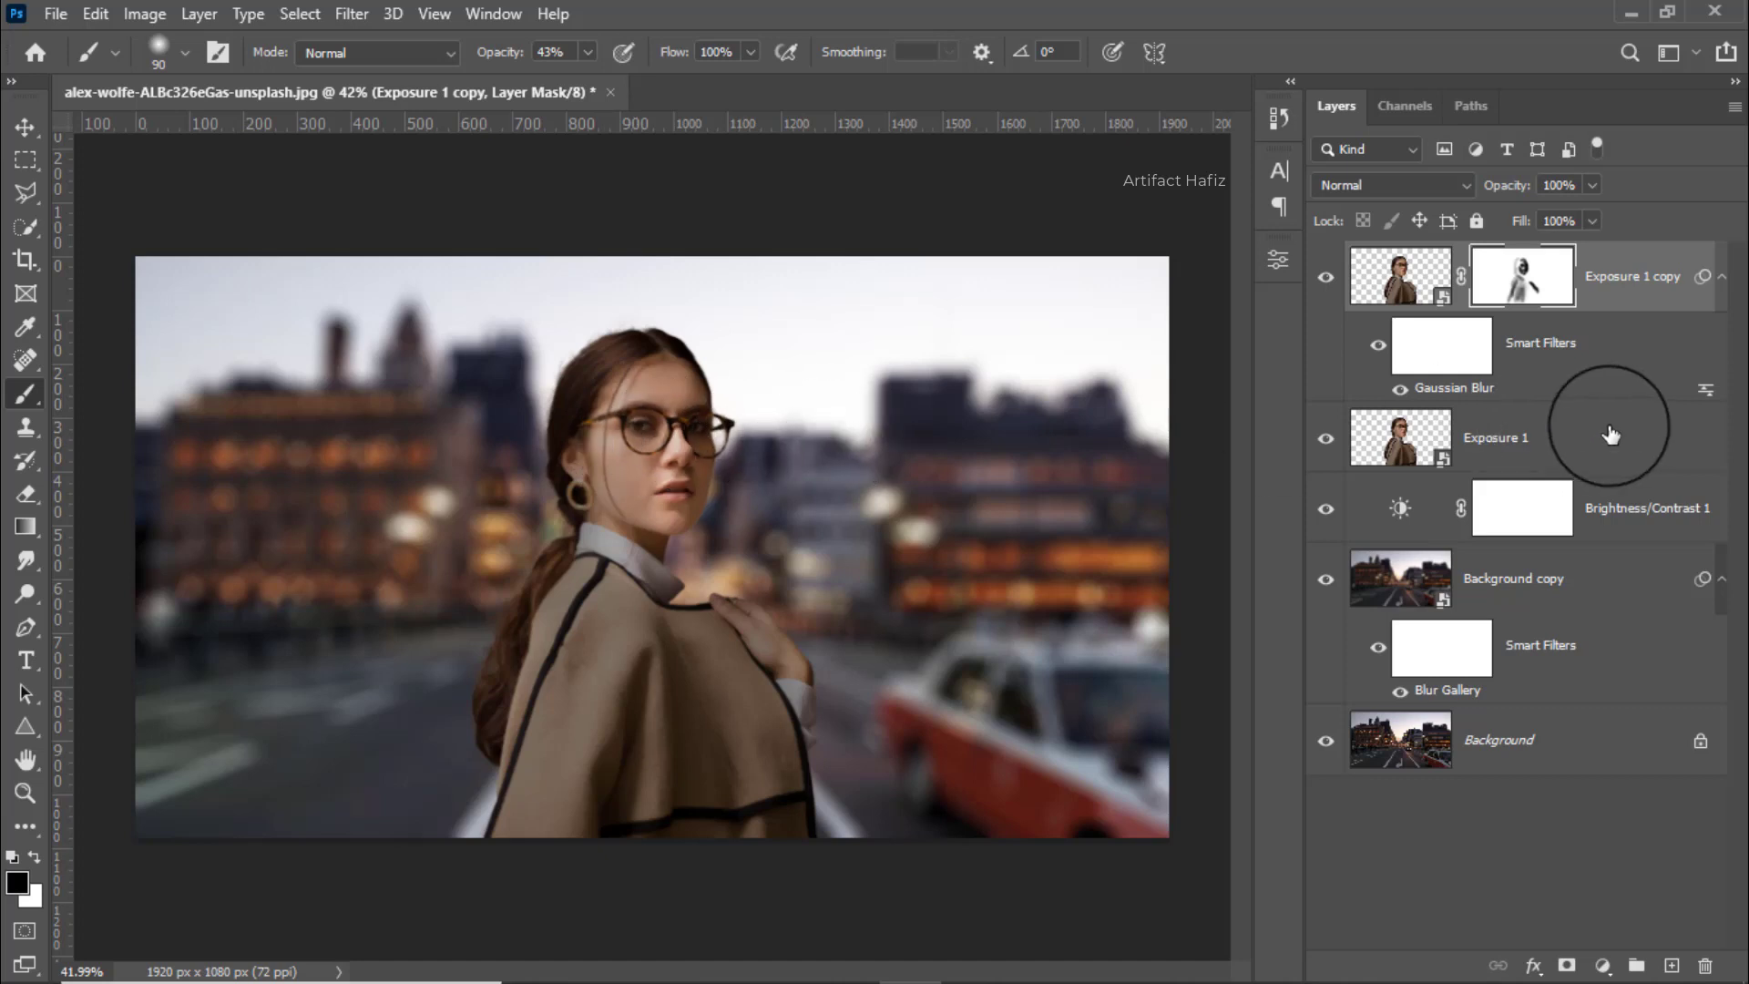
left_click(1623, 284)
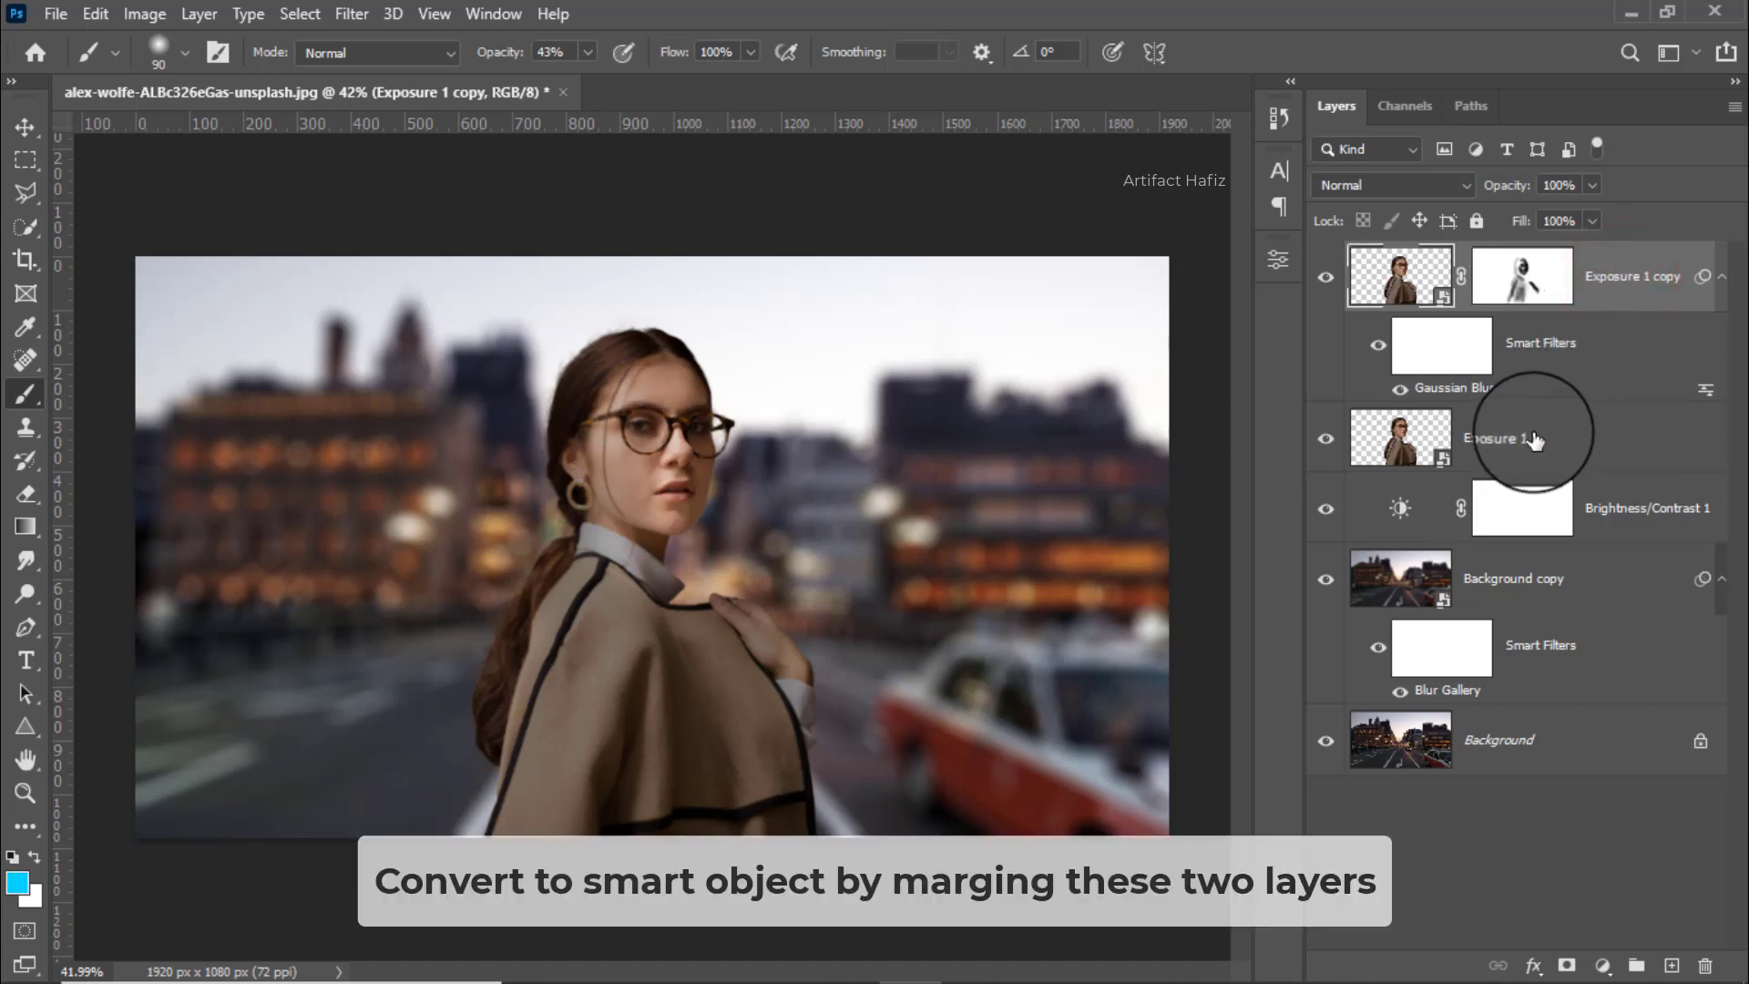
left_click(1535, 437, "shift")
right_click(1603, 278)
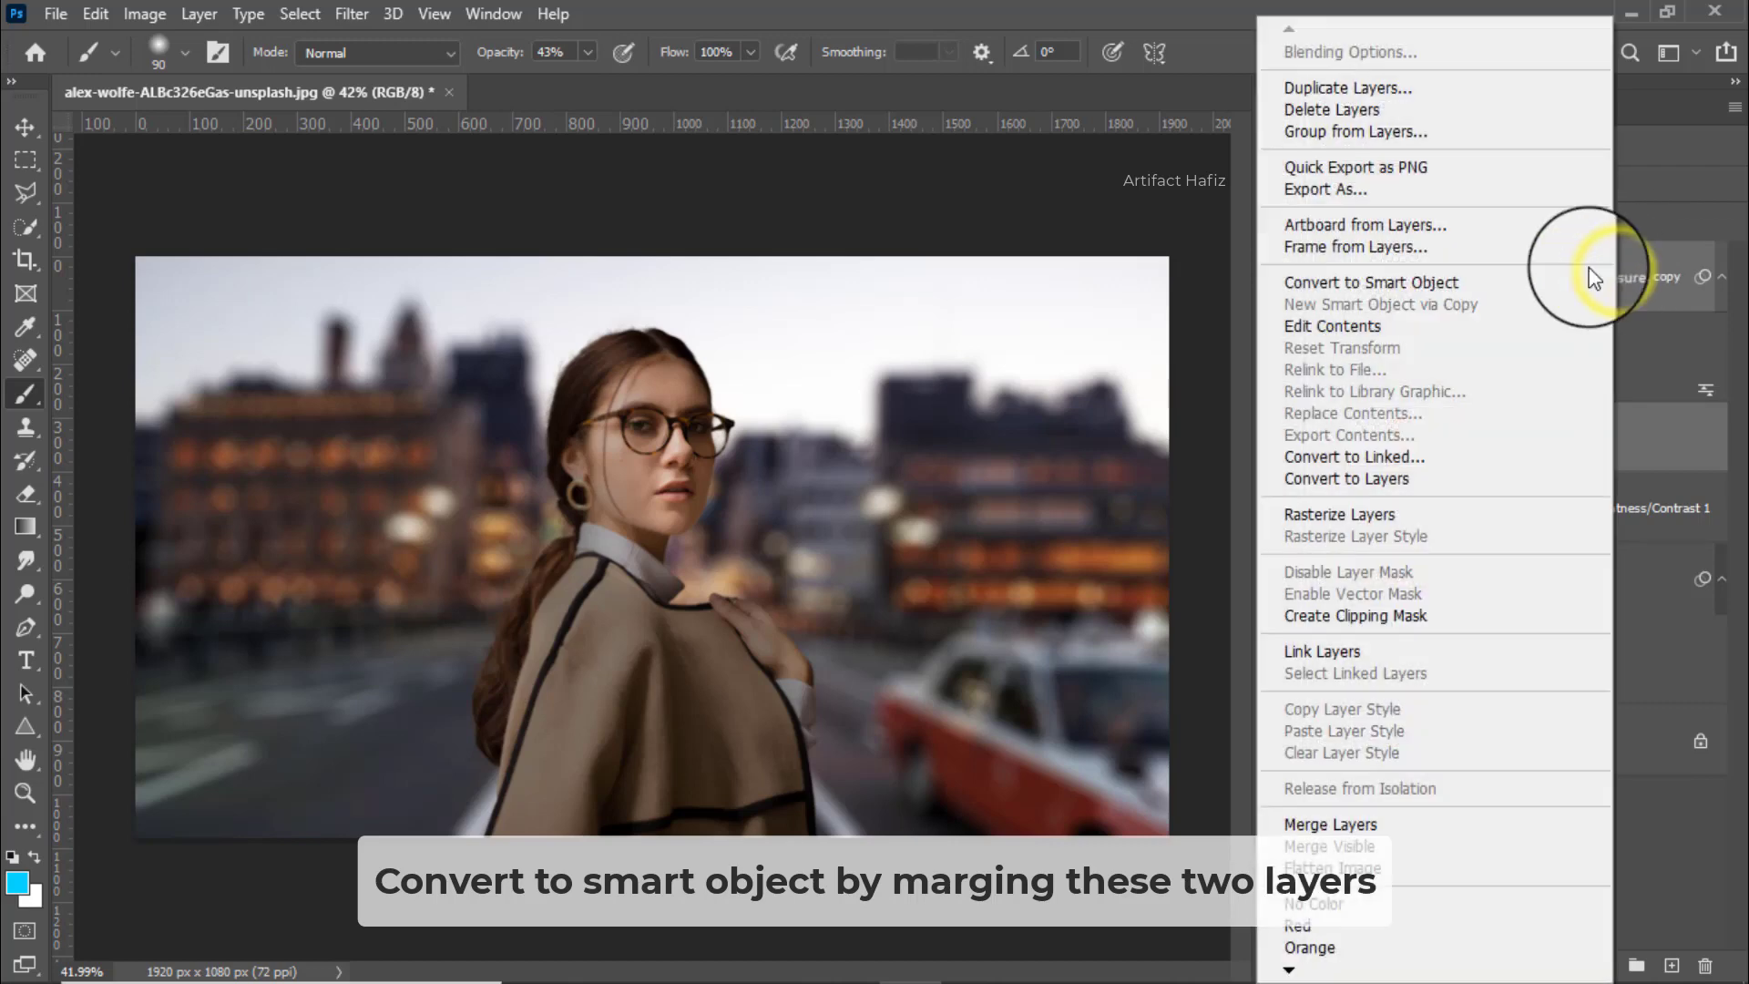
left_click(1359, 277)
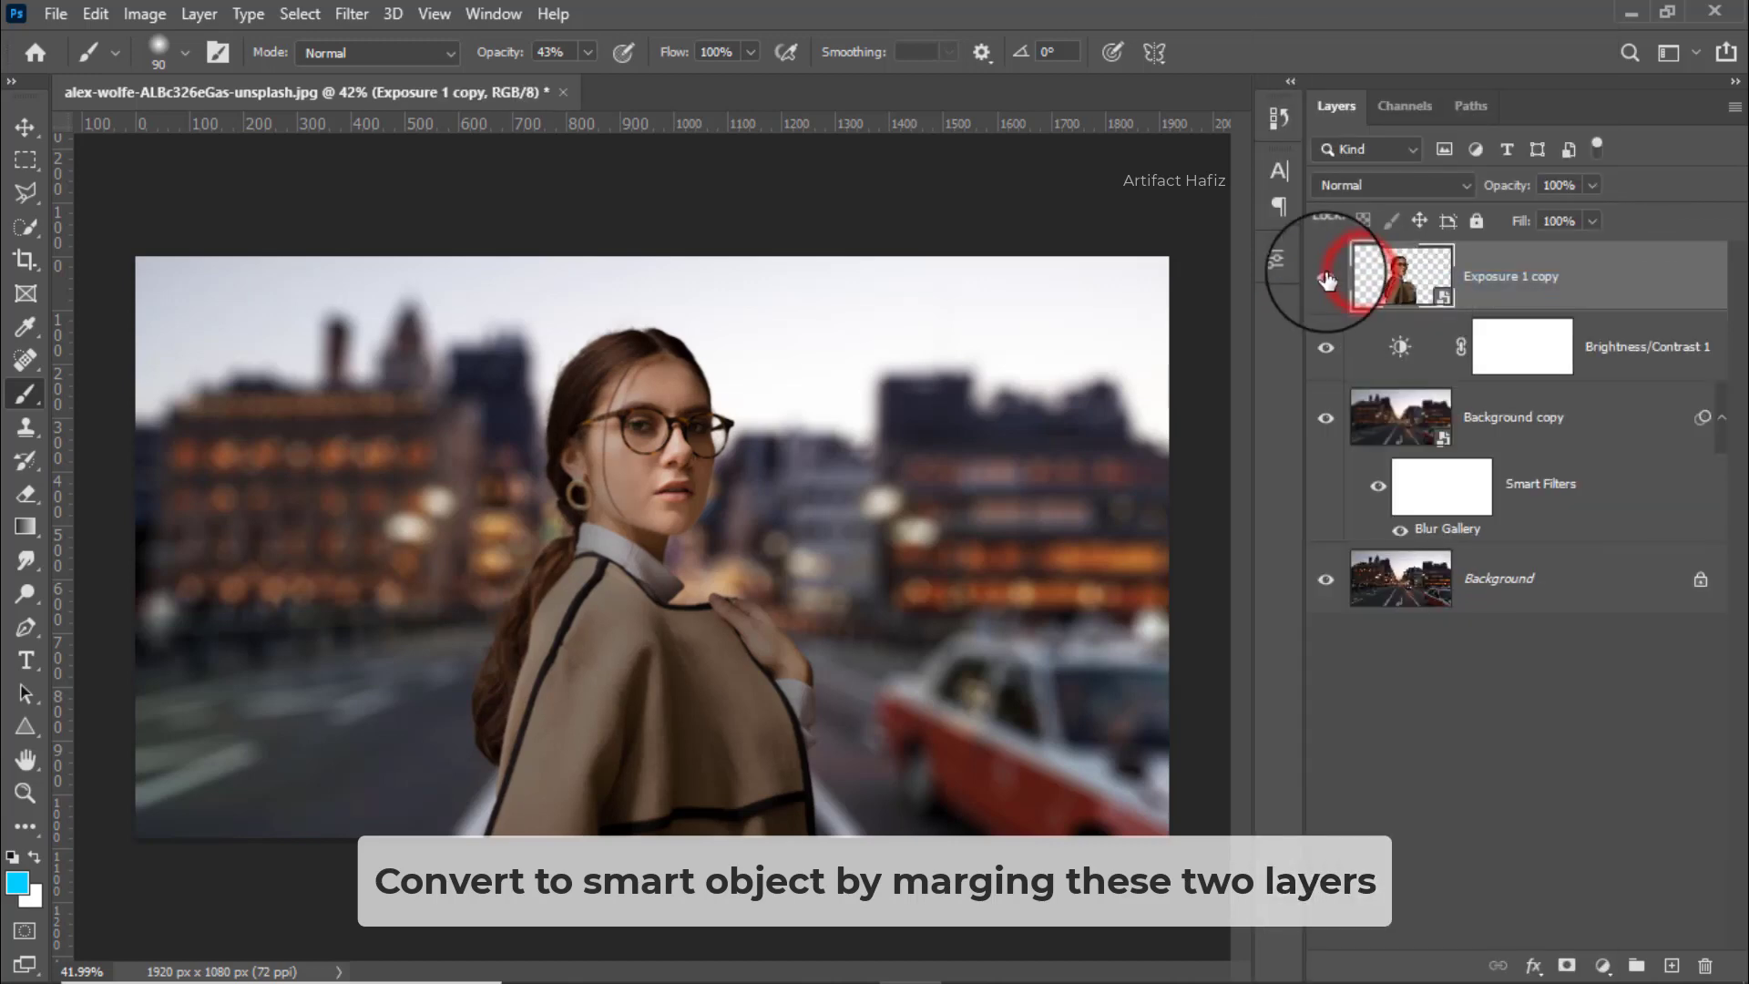
left_click(1326, 277)
left_click(1326, 278)
scroll(697, 405, "up", 3)
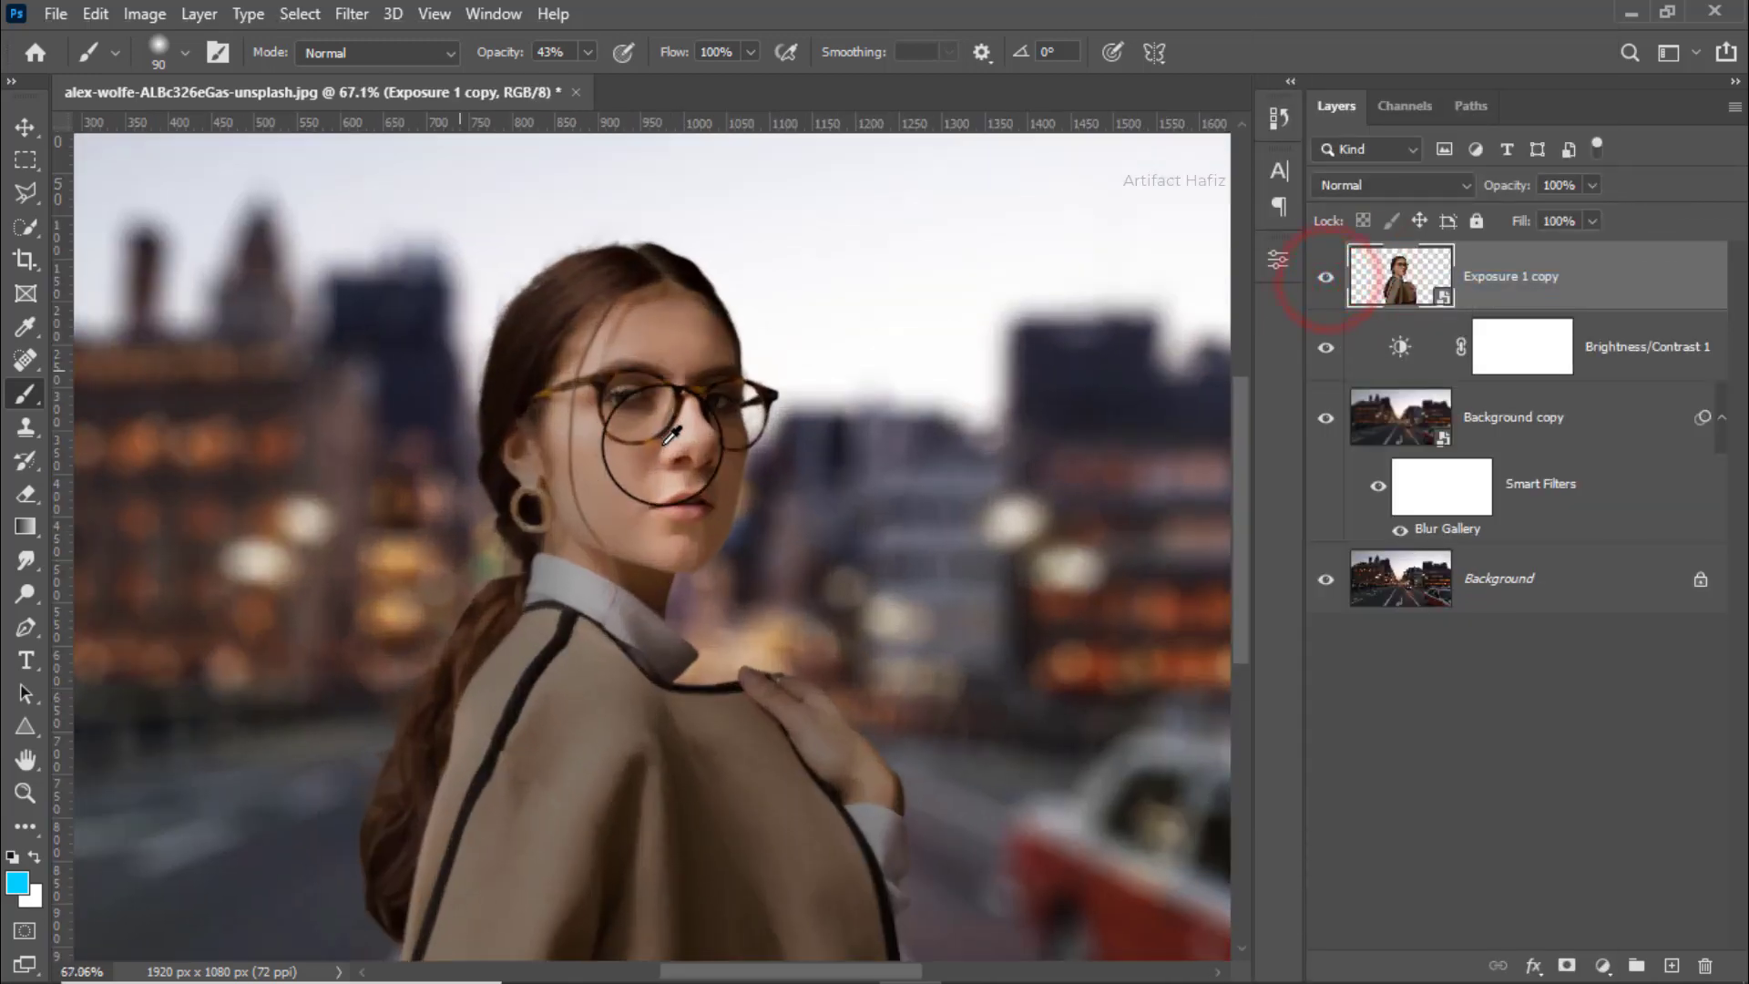
scroll(678, 436, "down", 2)
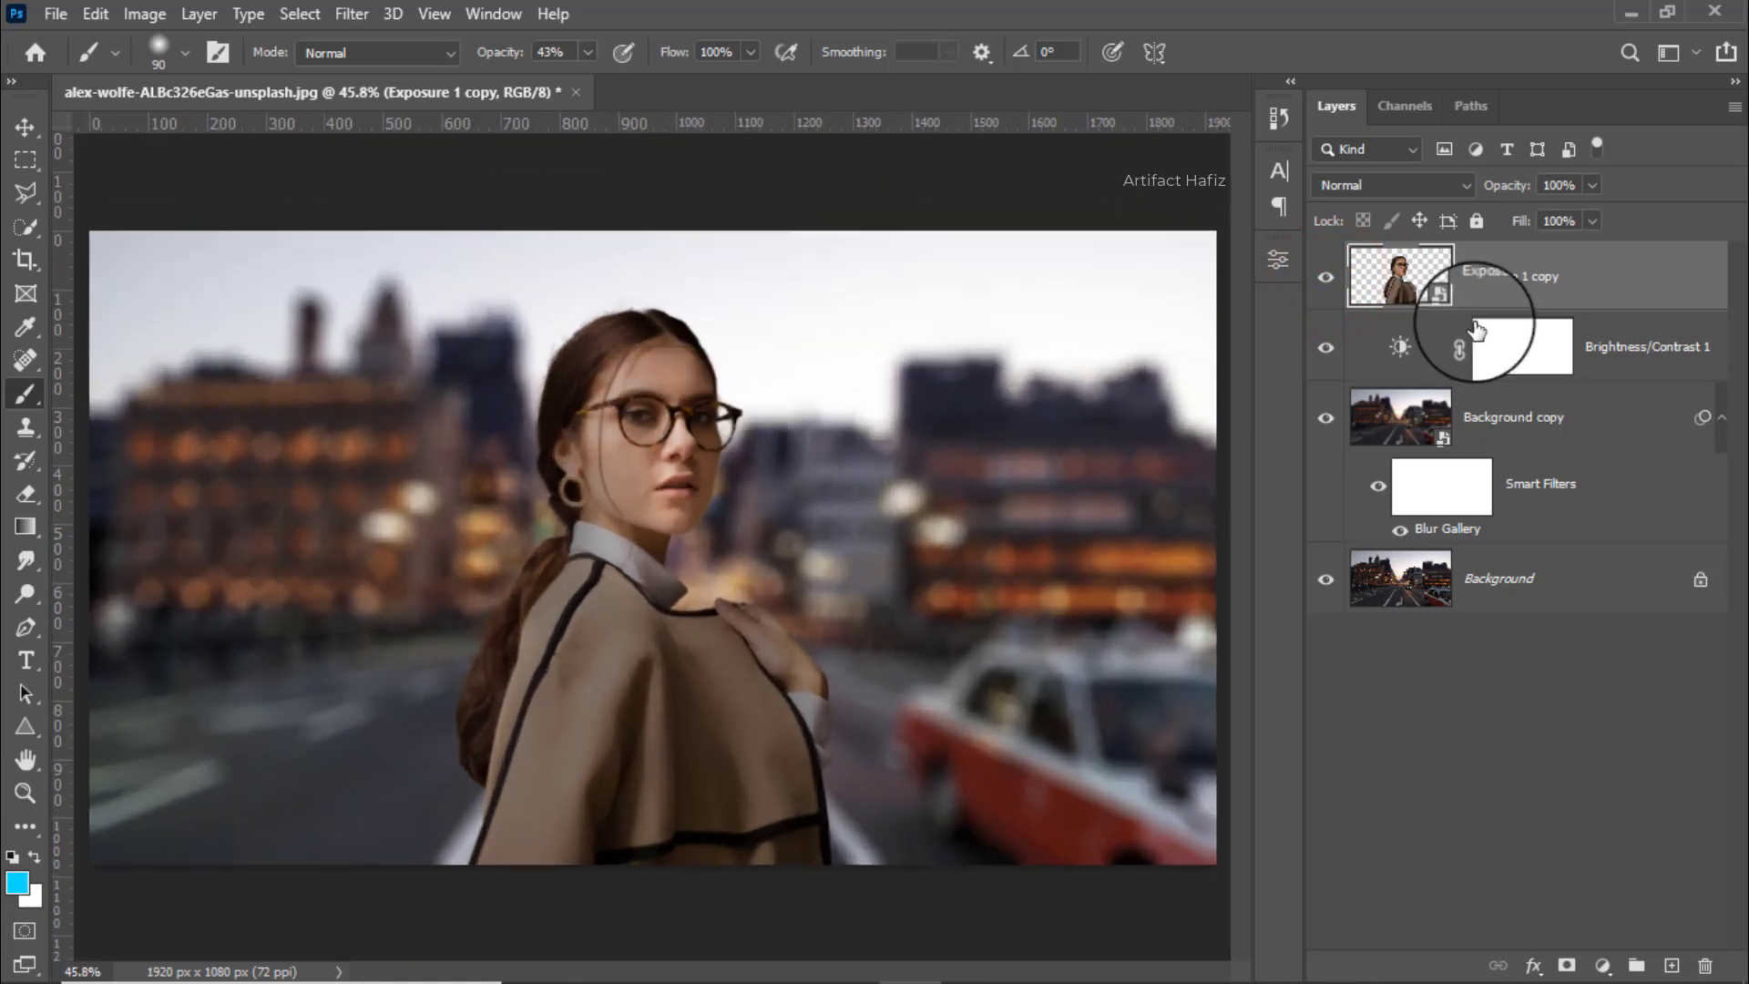
Add a Color Balance adjustment clipped to the portrait and set its midtones to Cyan/Red +7, Magenta/Green -1 and Yellow/Blue -6
left_click(1526, 278)
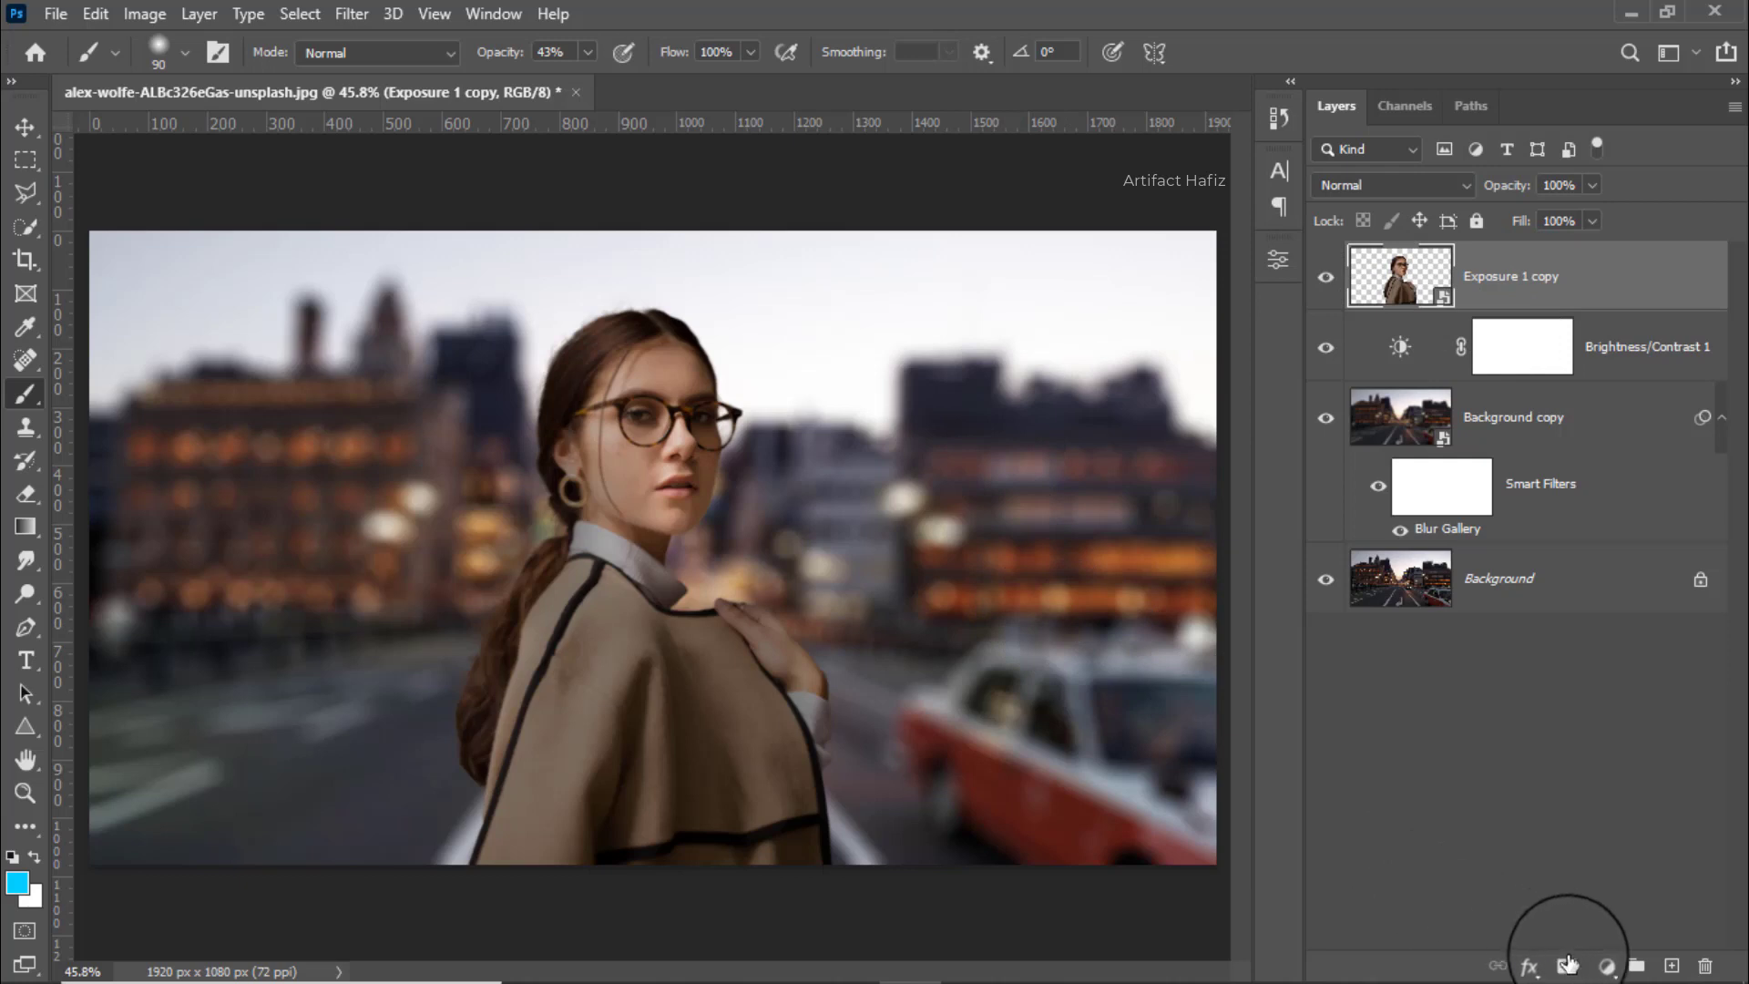
left_click(1601, 968)
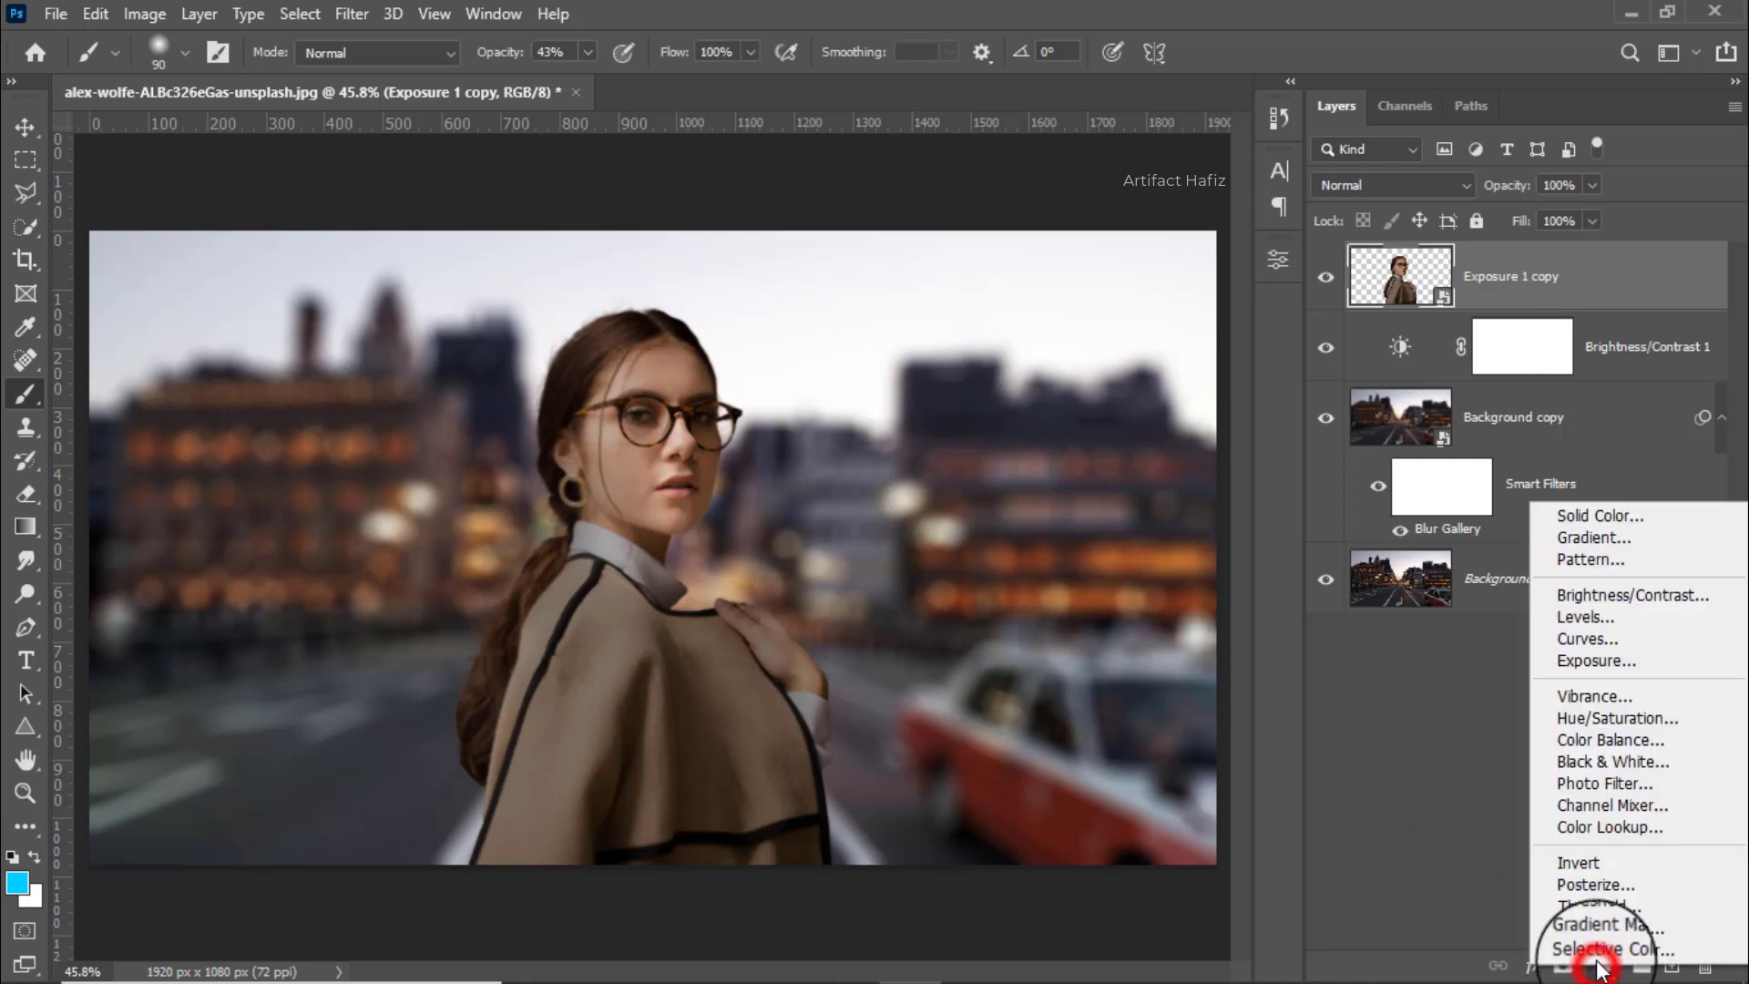
left_click(1593, 741)
left_click(1062, 688)
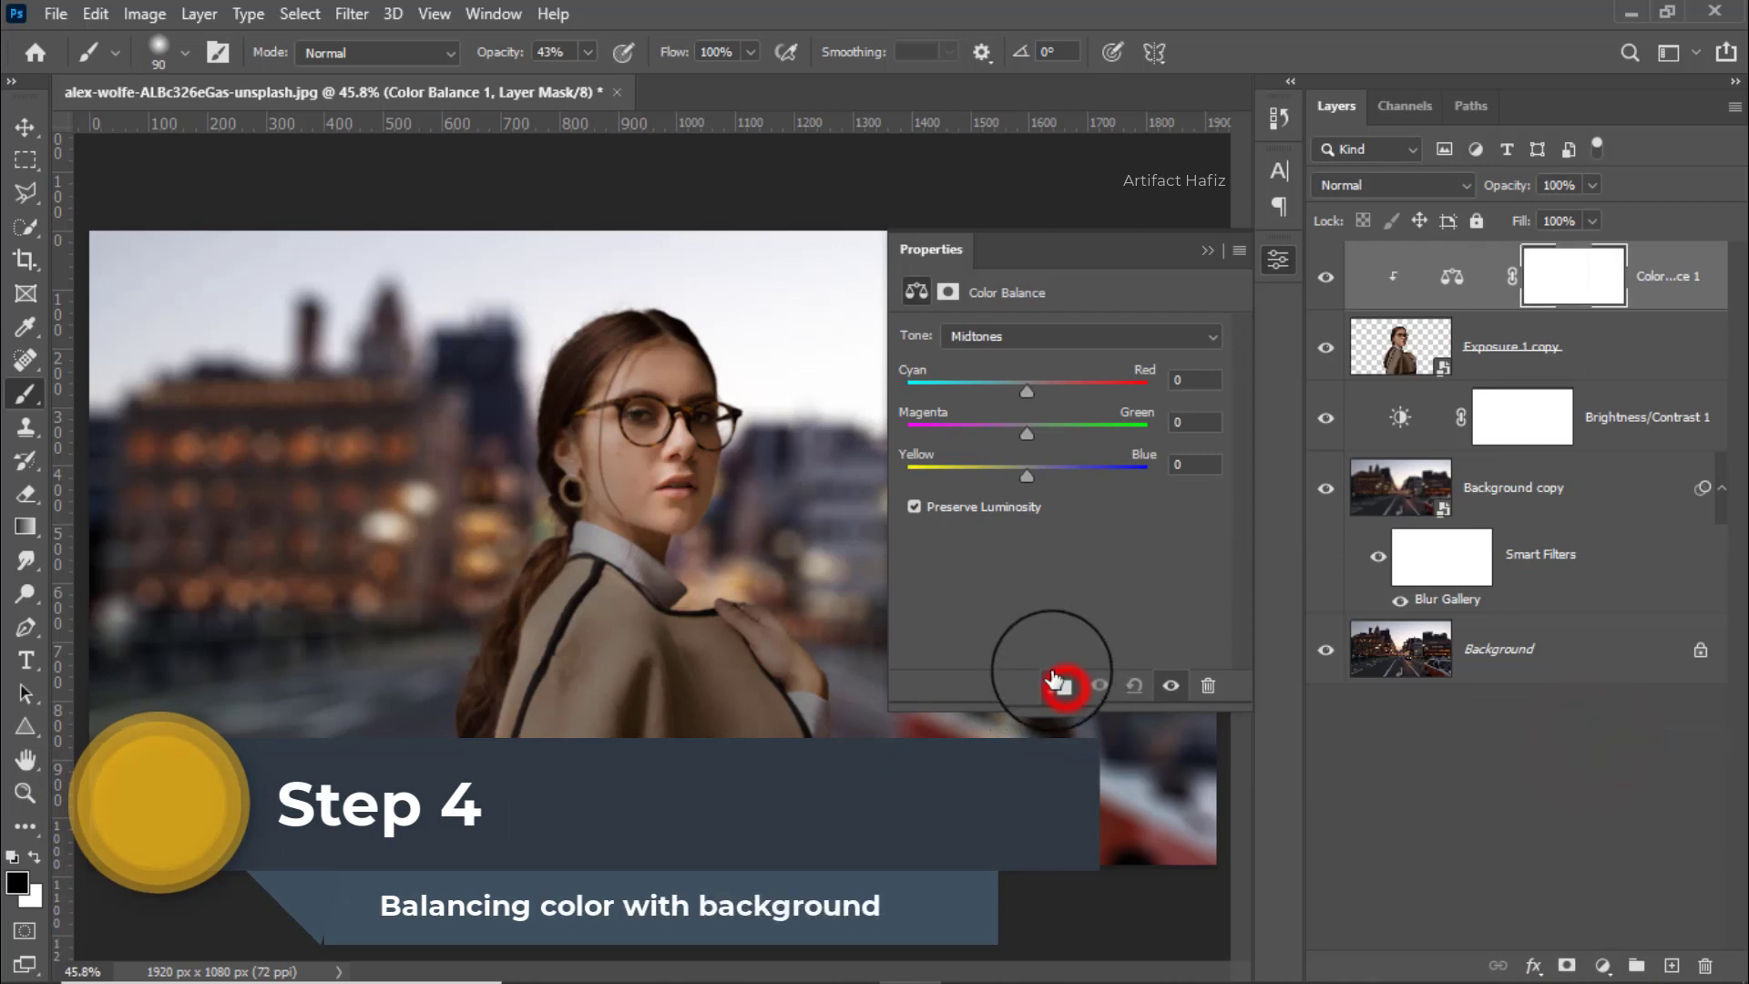
left_click_drag(1022, 392, 1020, 493)
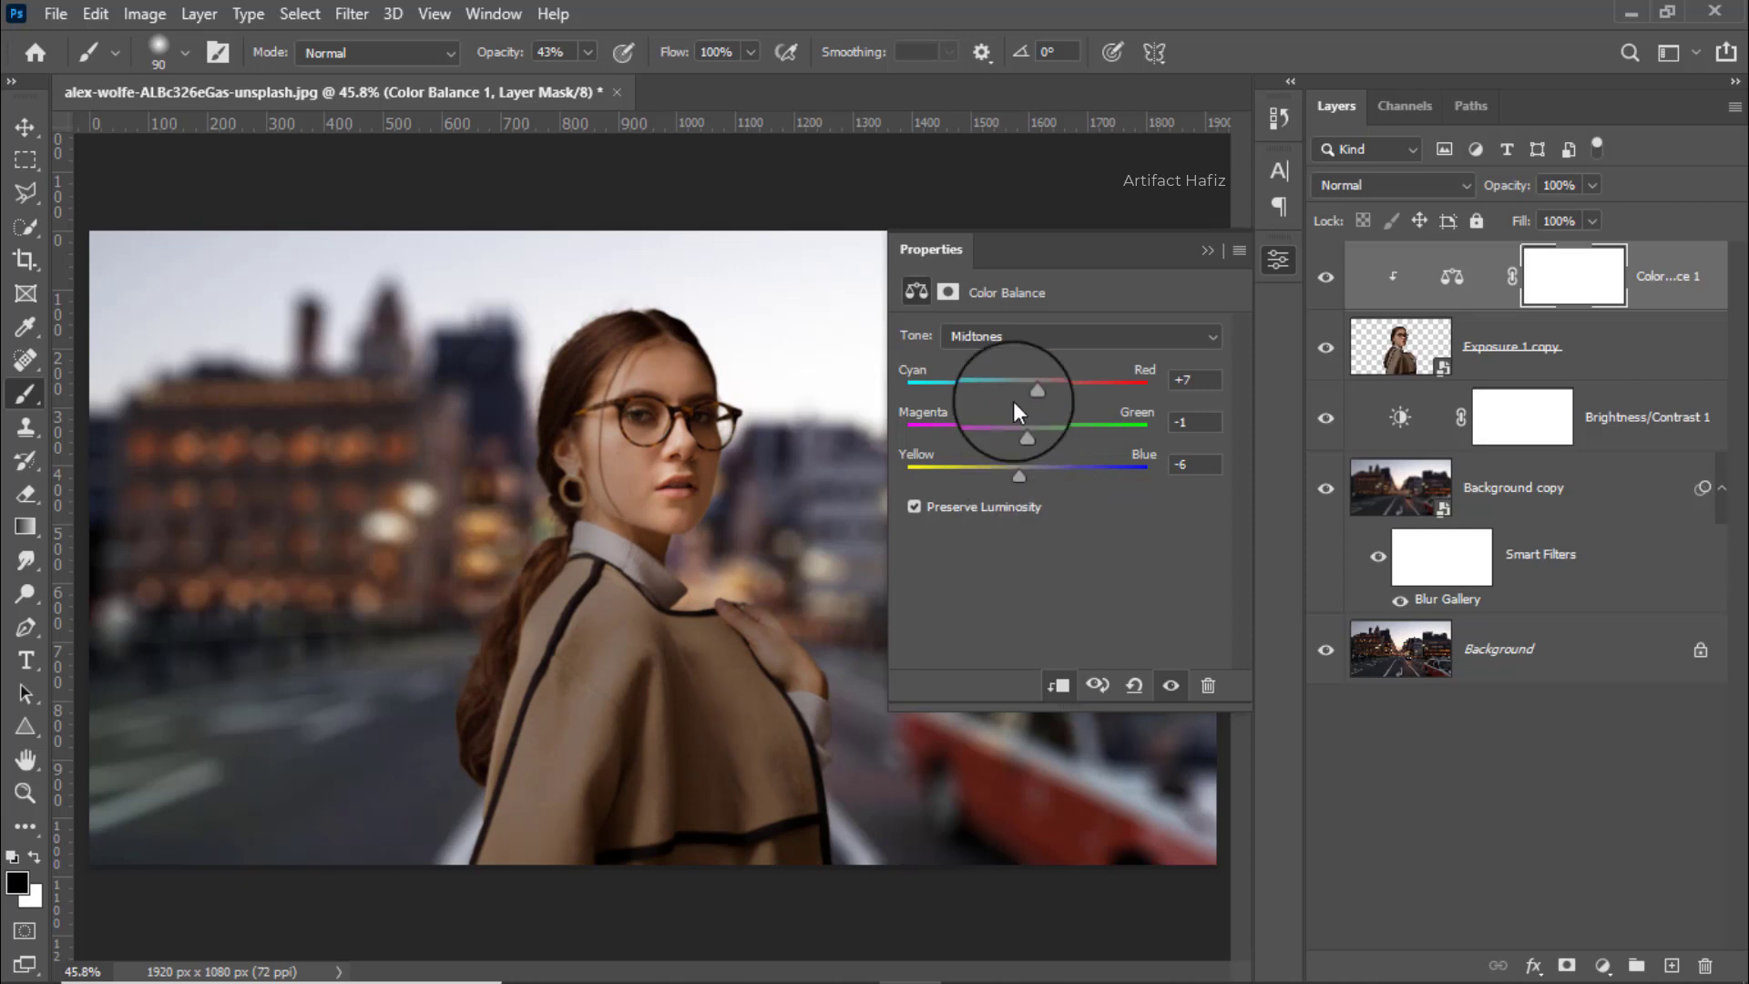
Set the Color Balance shadows to Cyan/Red -4, Magenta/Green +3 and Yellow/Blue +6
left_click(1013, 341)
left_click(1013, 354)
left_click_drag(1023, 394, 1022, 397)
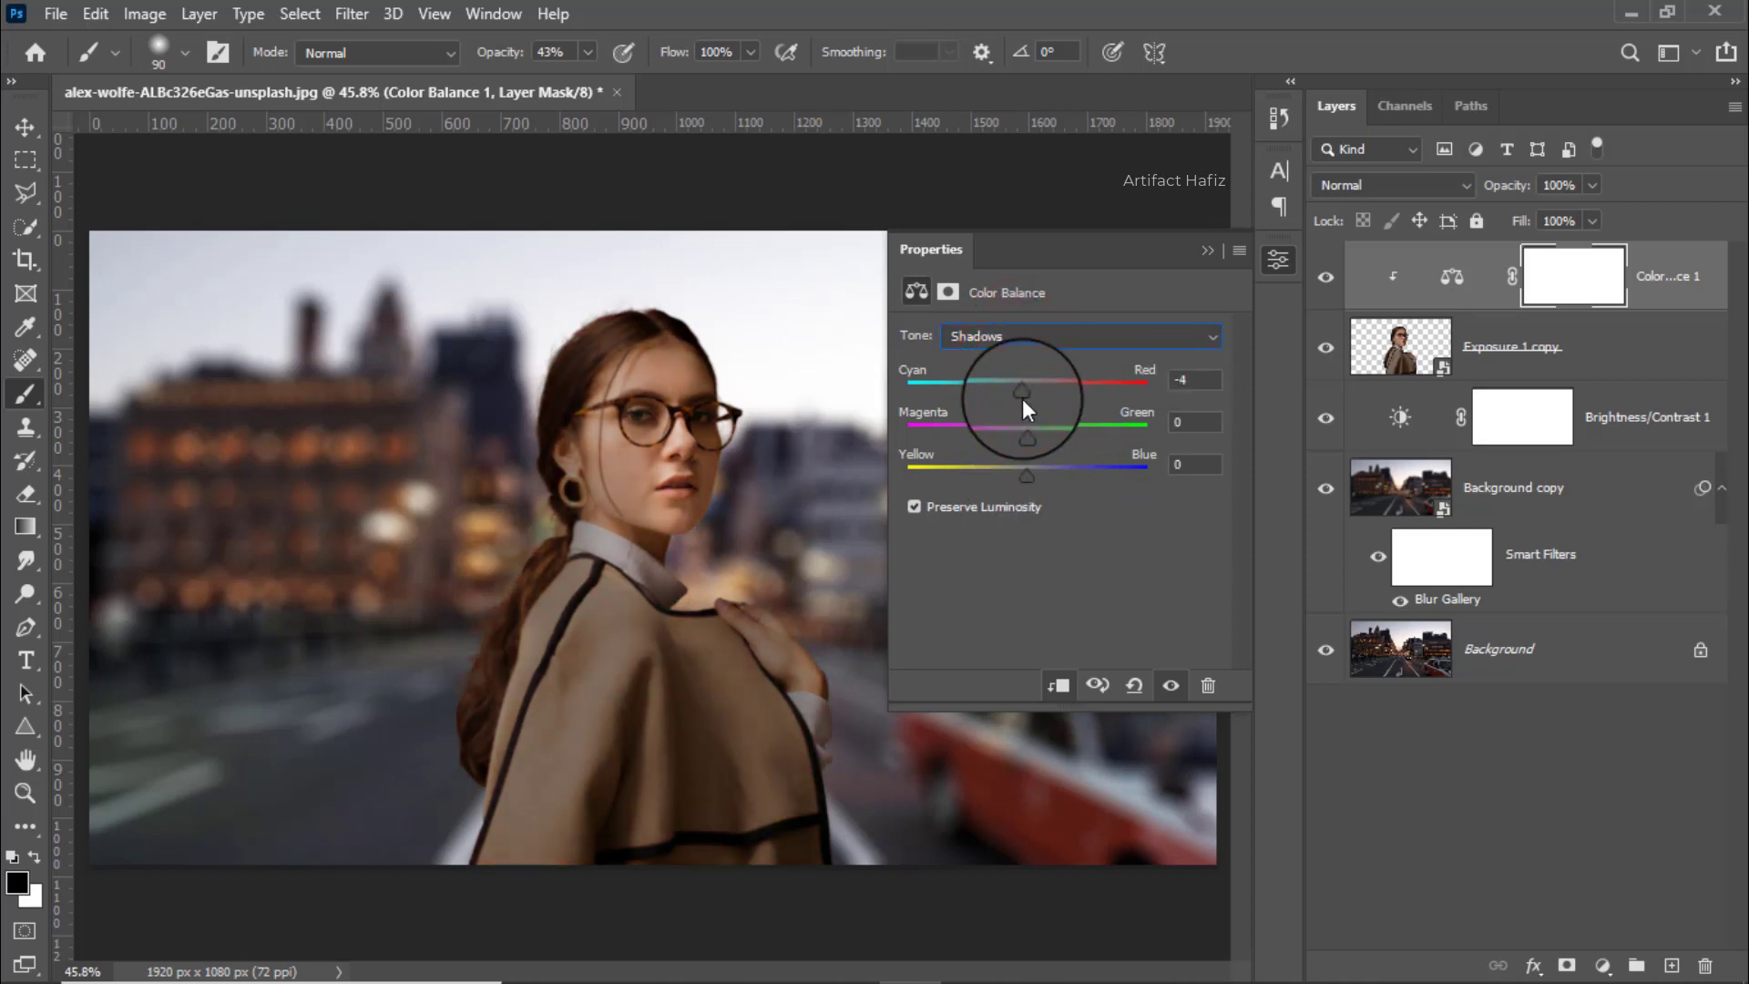
left_click_drag(1024, 433, 1035, 470)
Set the Color Balance highlights to Cyan/Red +7, Magenta/Green +2 and Yellow/Blue +3, and compare the portrait with and without the adjustment
left_click(1036, 336)
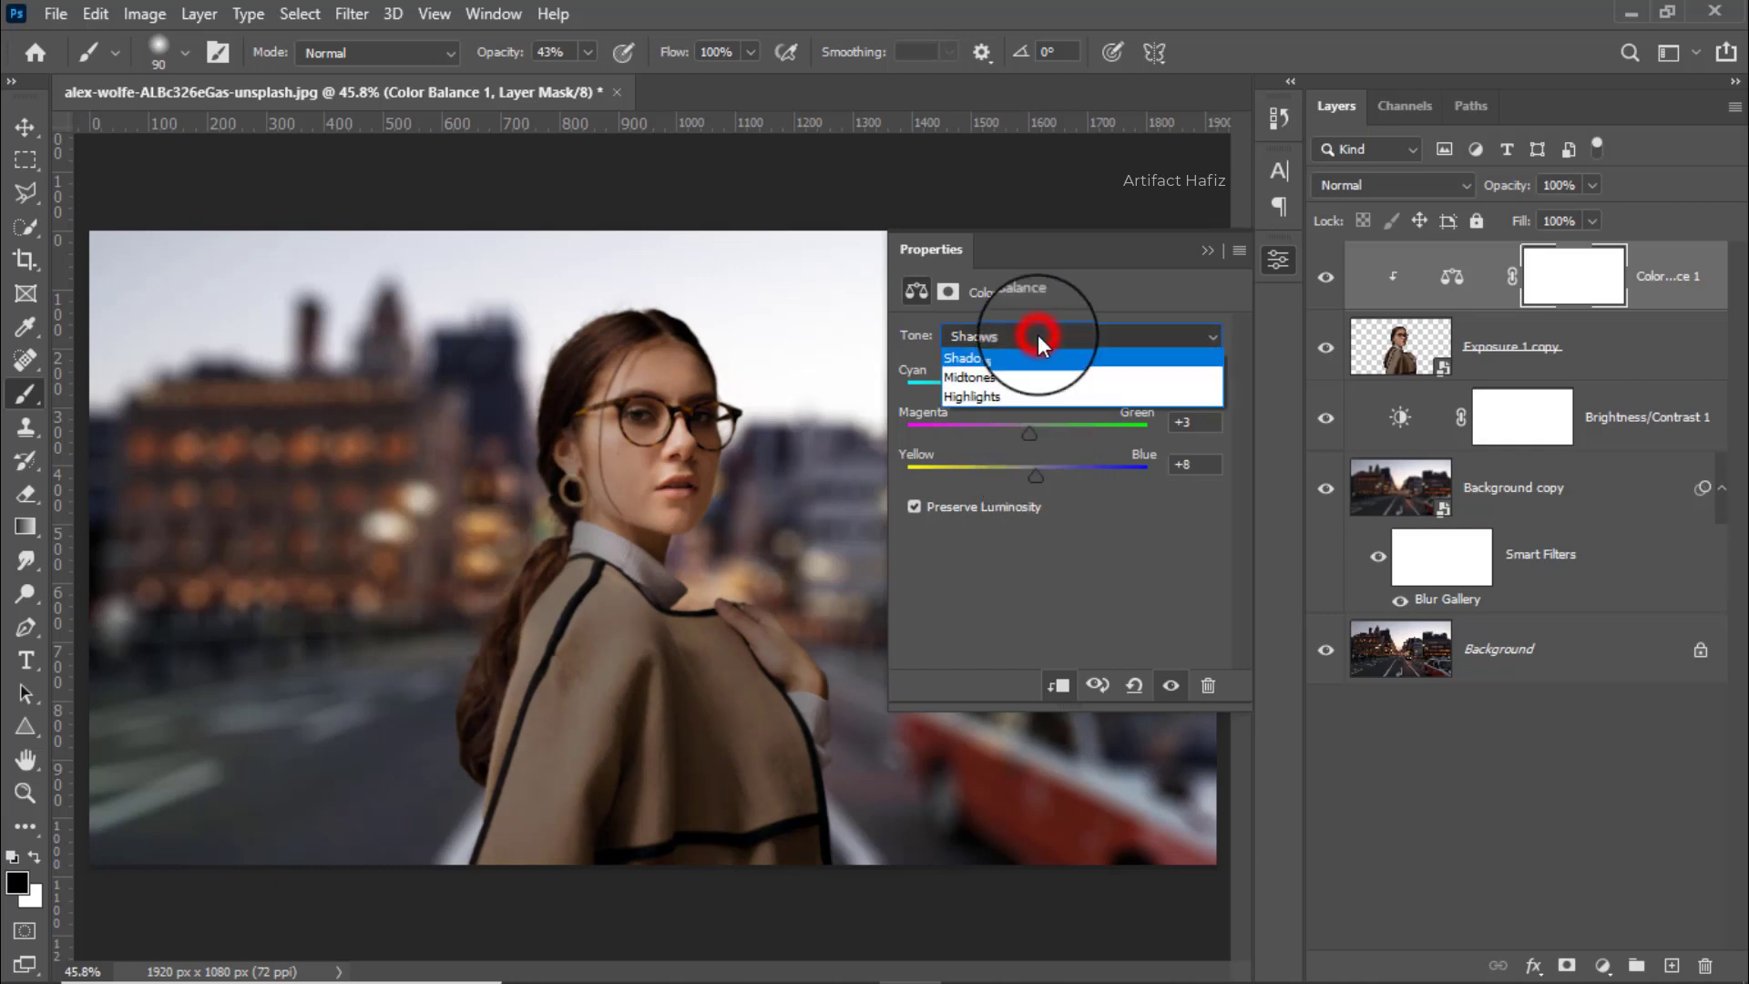
left_click(1030, 397)
left_click_drag(1042, 384, 1030, 488)
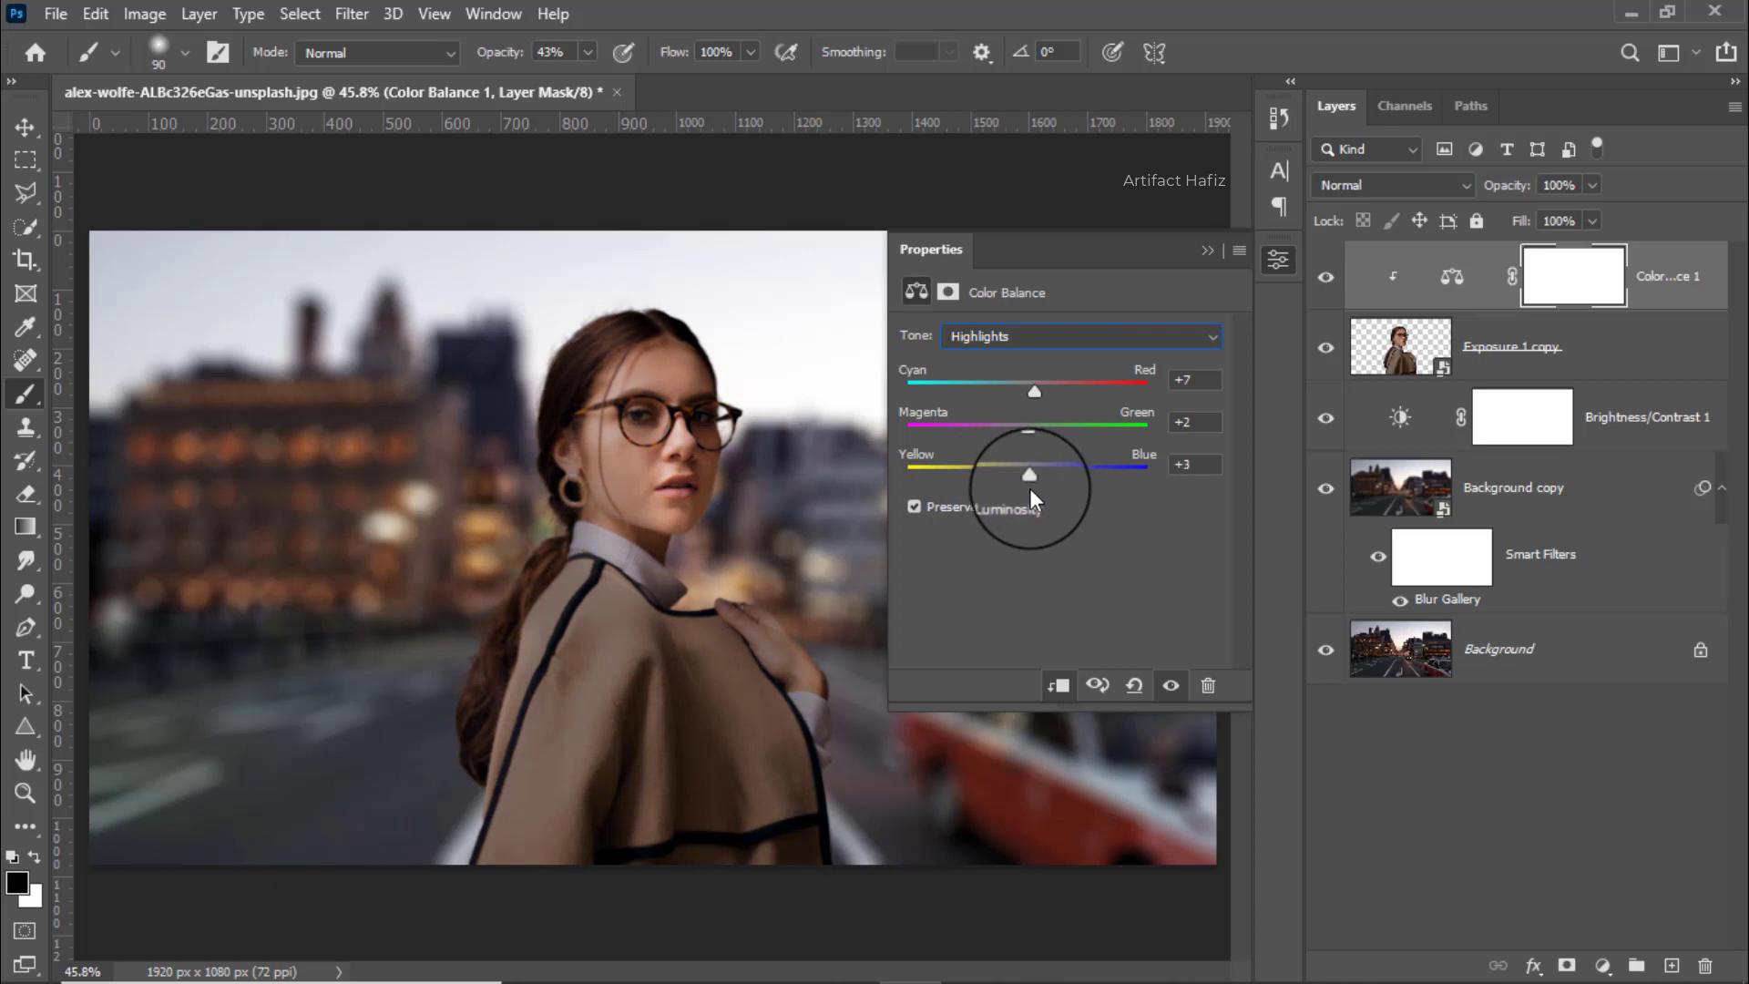
left_click(1206, 246)
scroll(713, 472, "up", 1)
left_click(1326, 278)
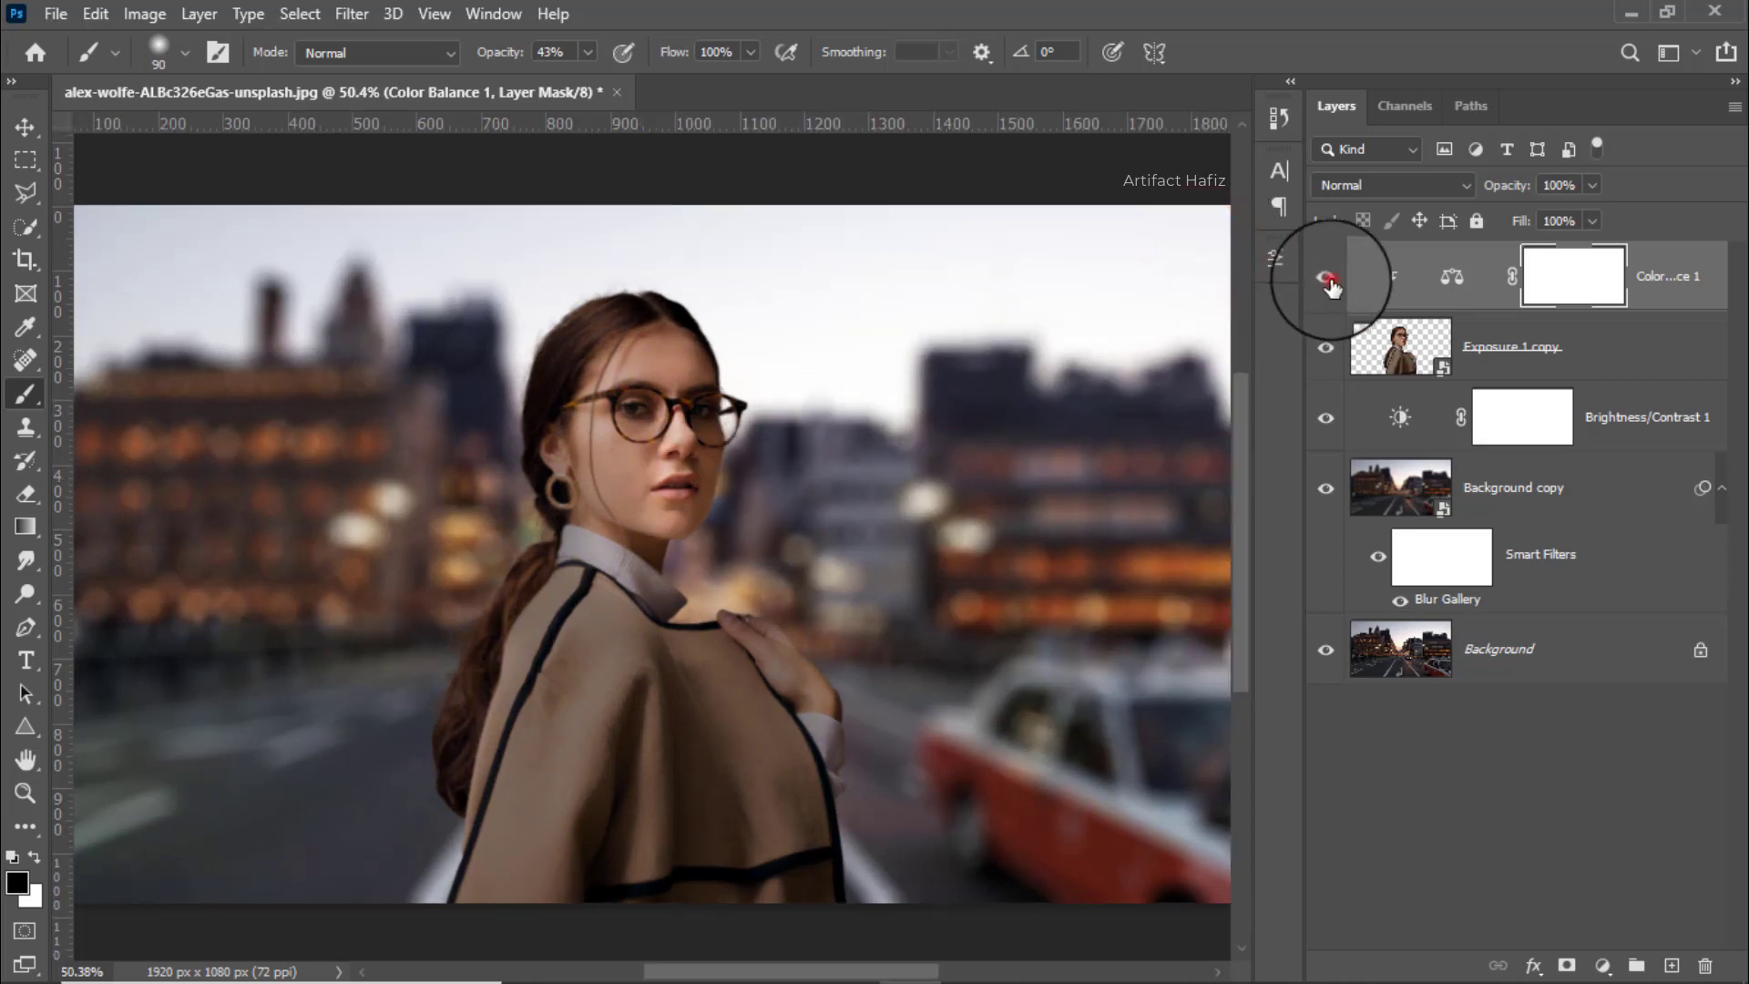
left_click(1330, 284)
left_click(1331, 284)
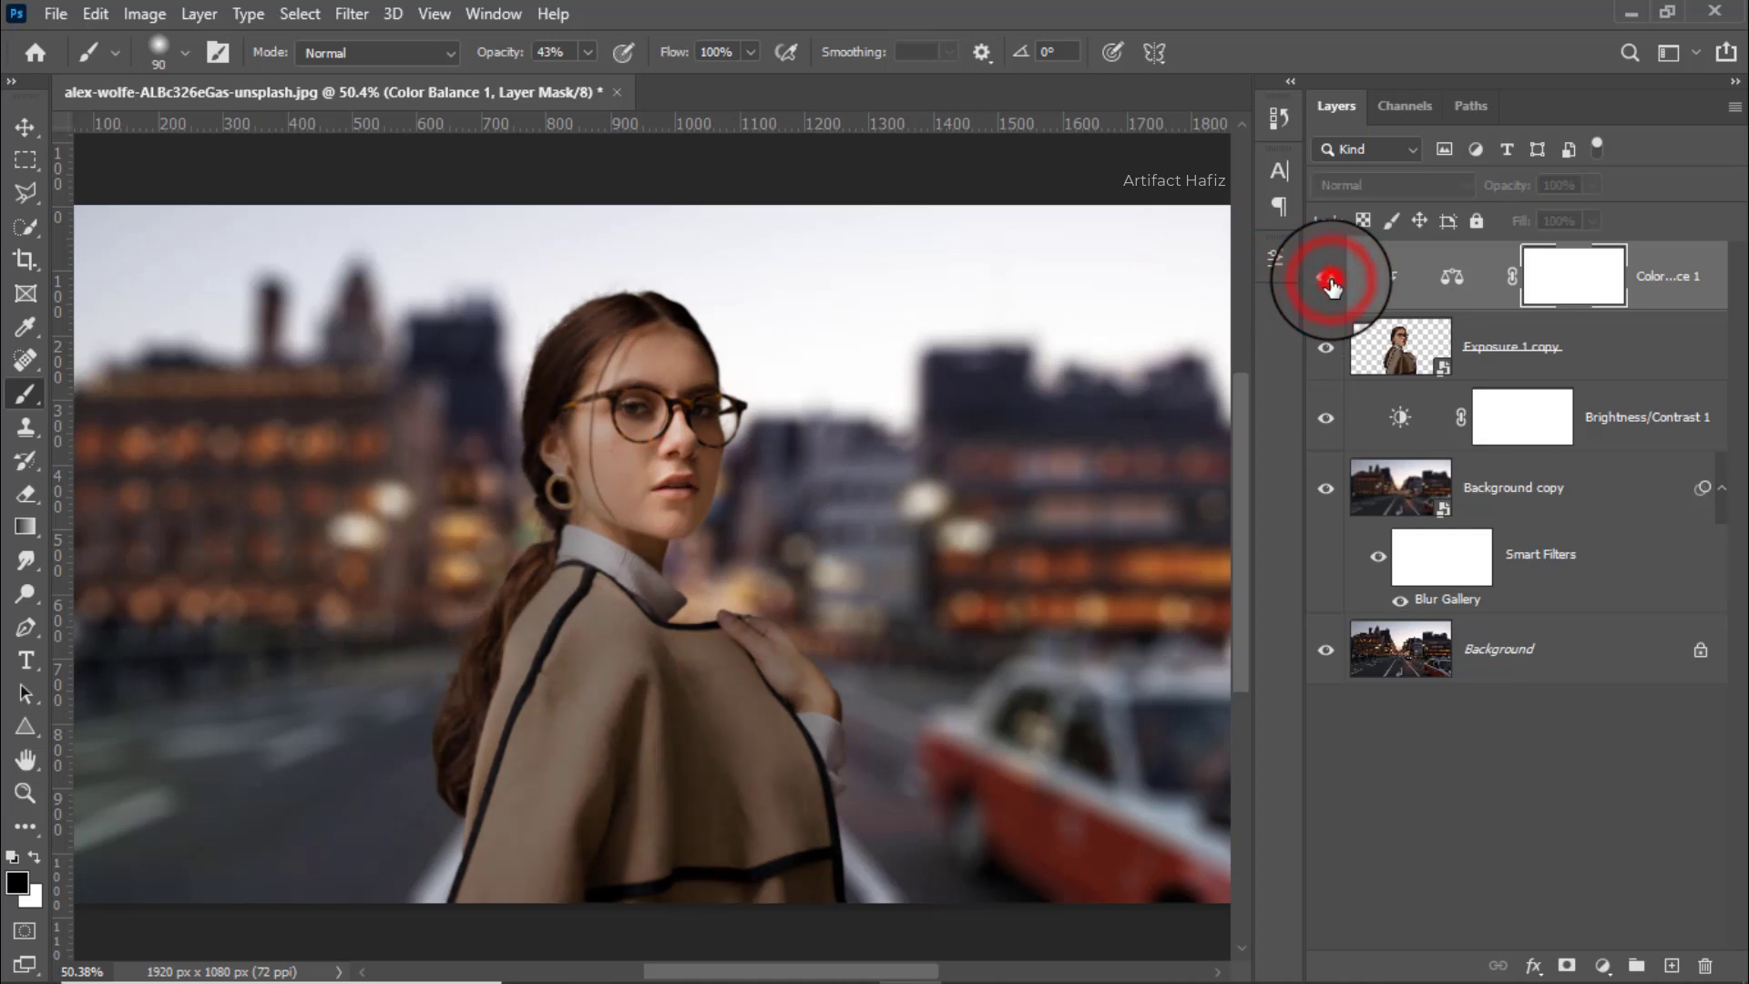
left_click(1330, 284)
scroll(842, 504, "down", 1)
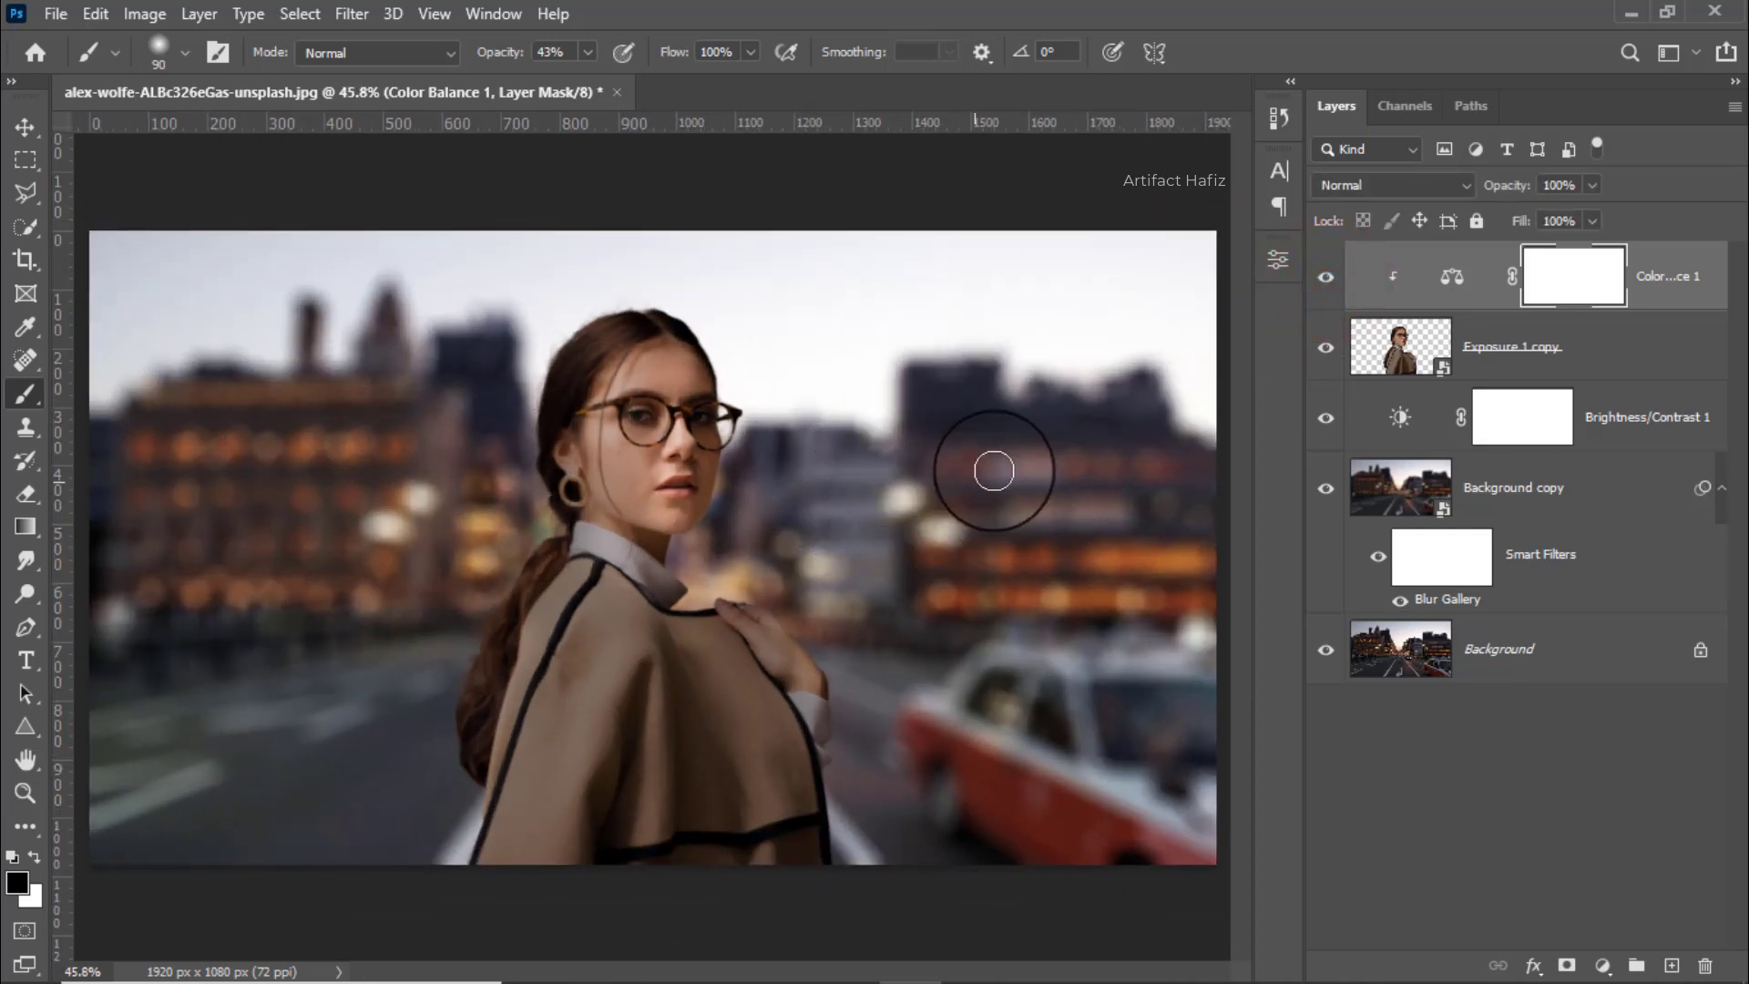
Add a Color Lookup adjustment with the EdgyAmber.3DL 3DLUT file above the Color Balance and clip it to the portrait
left_click(1653, 276)
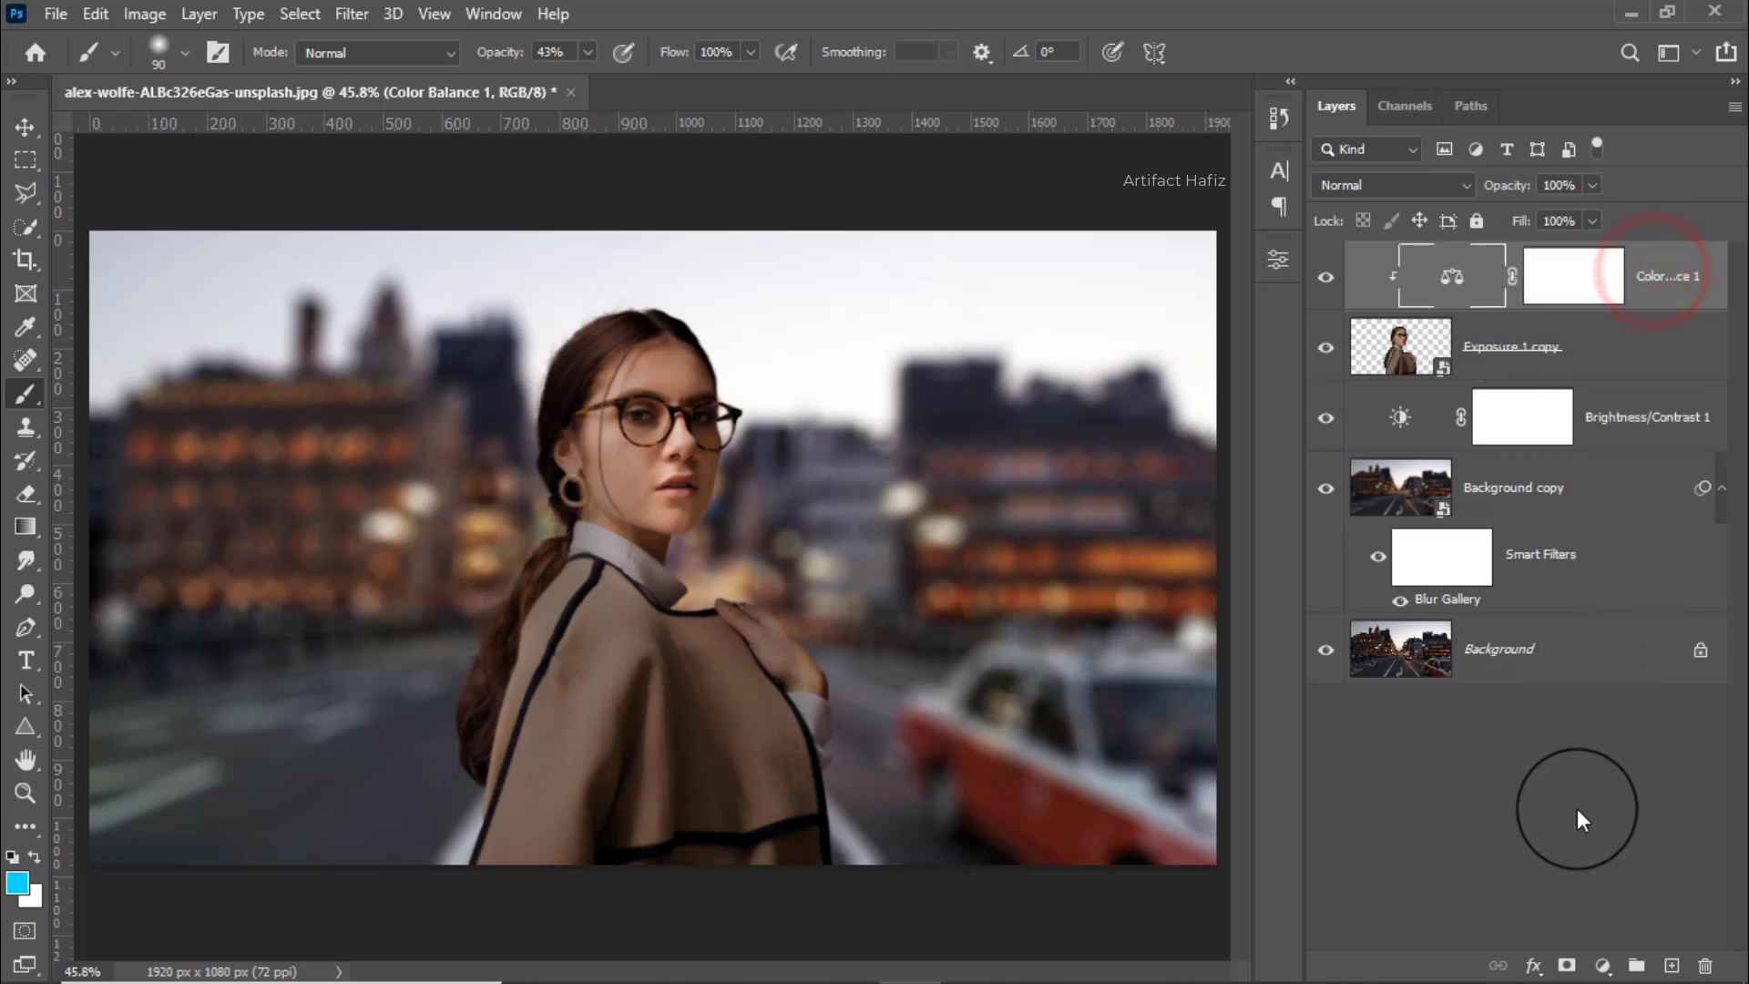
left_click(1603, 967)
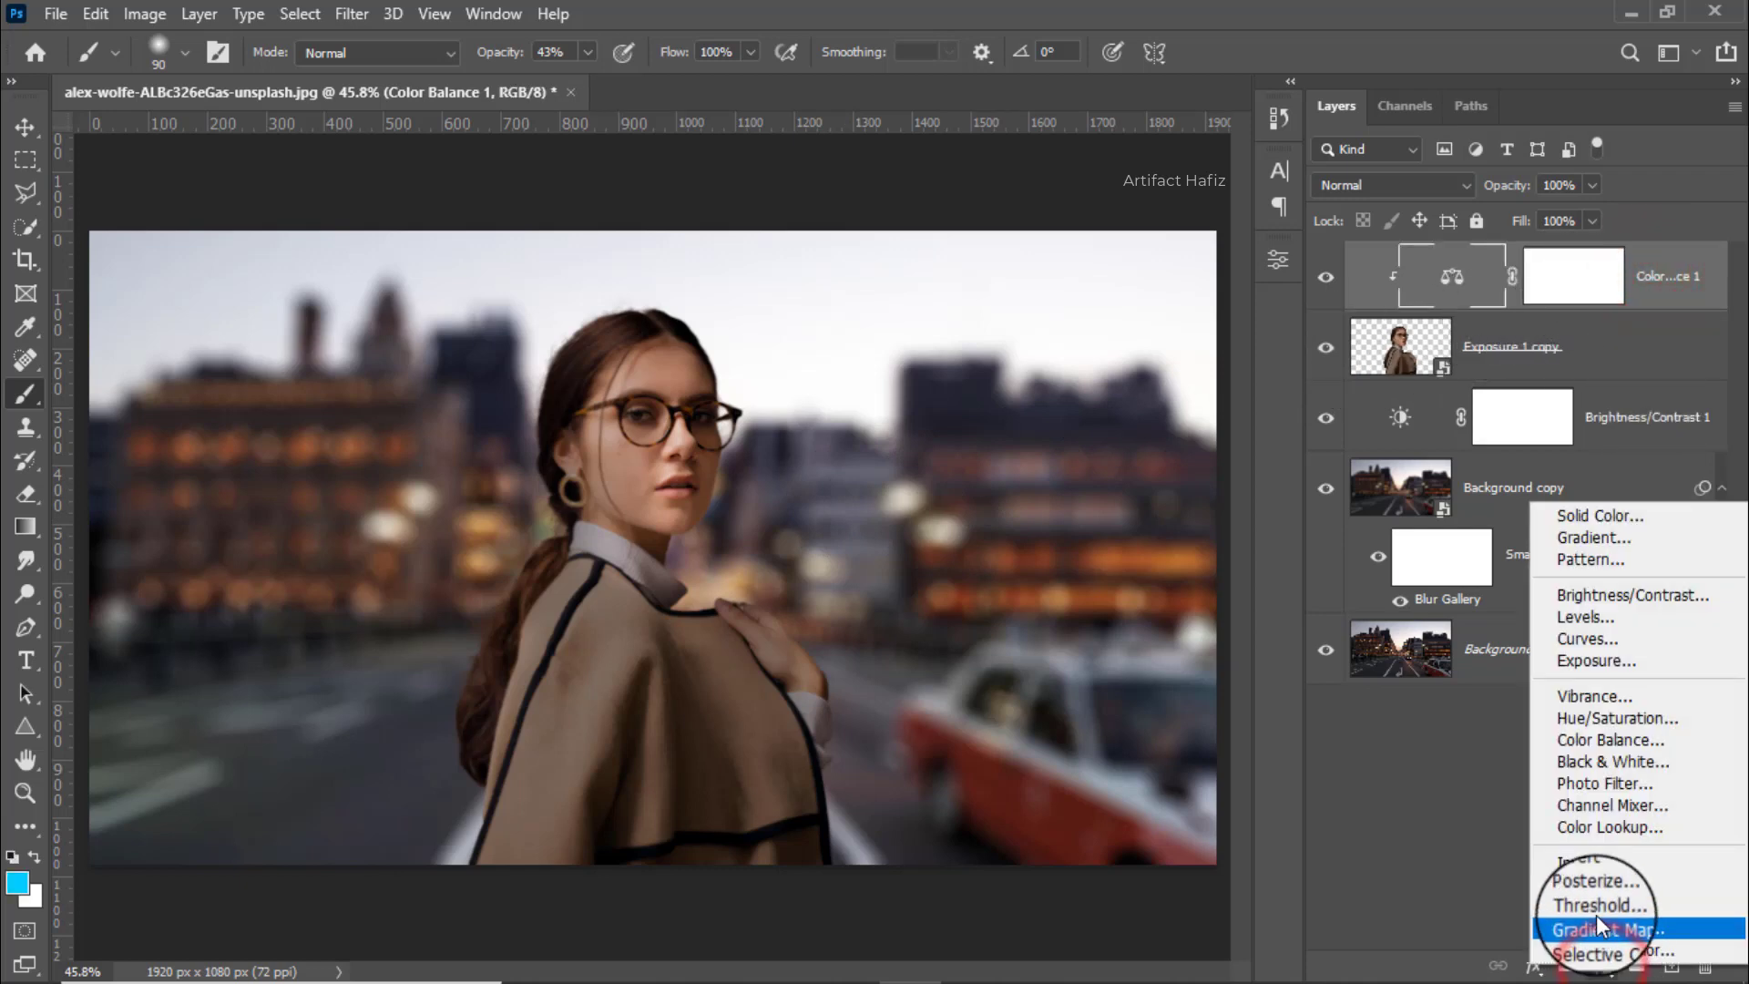
left_click(1586, 824)
left_click(1052, 335)
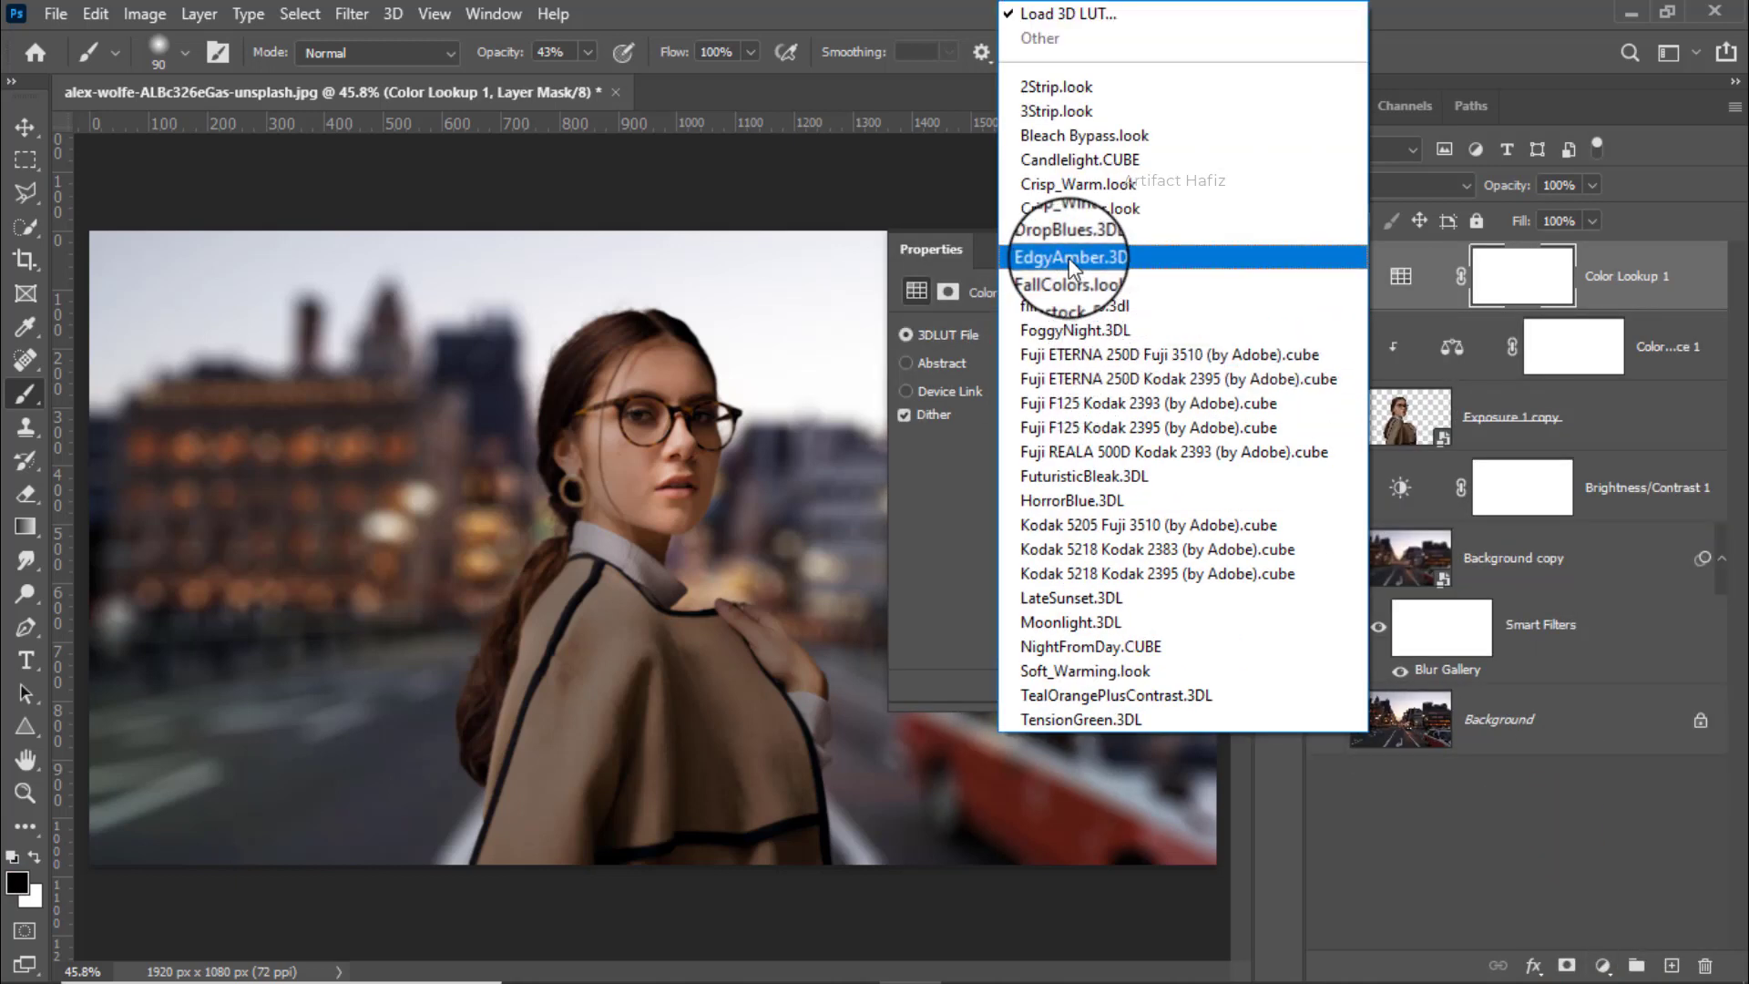
left_click(1068, 258)
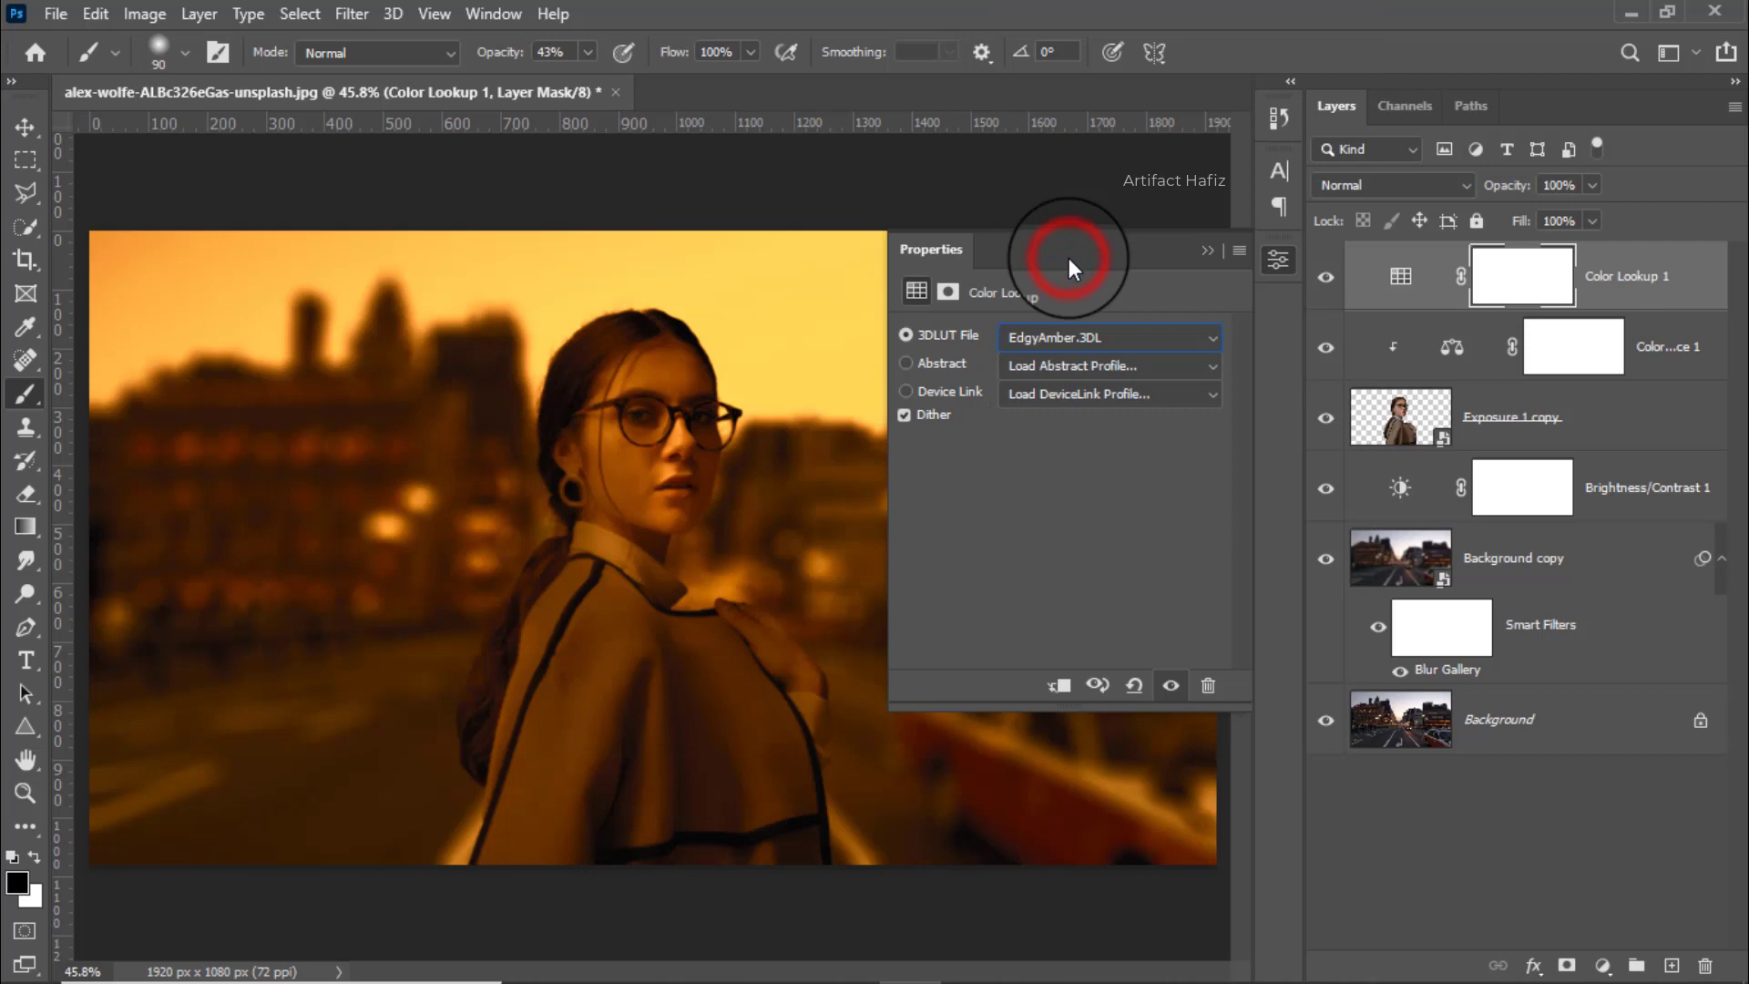
left_click(1058, 685)
left_click(1204, 250)
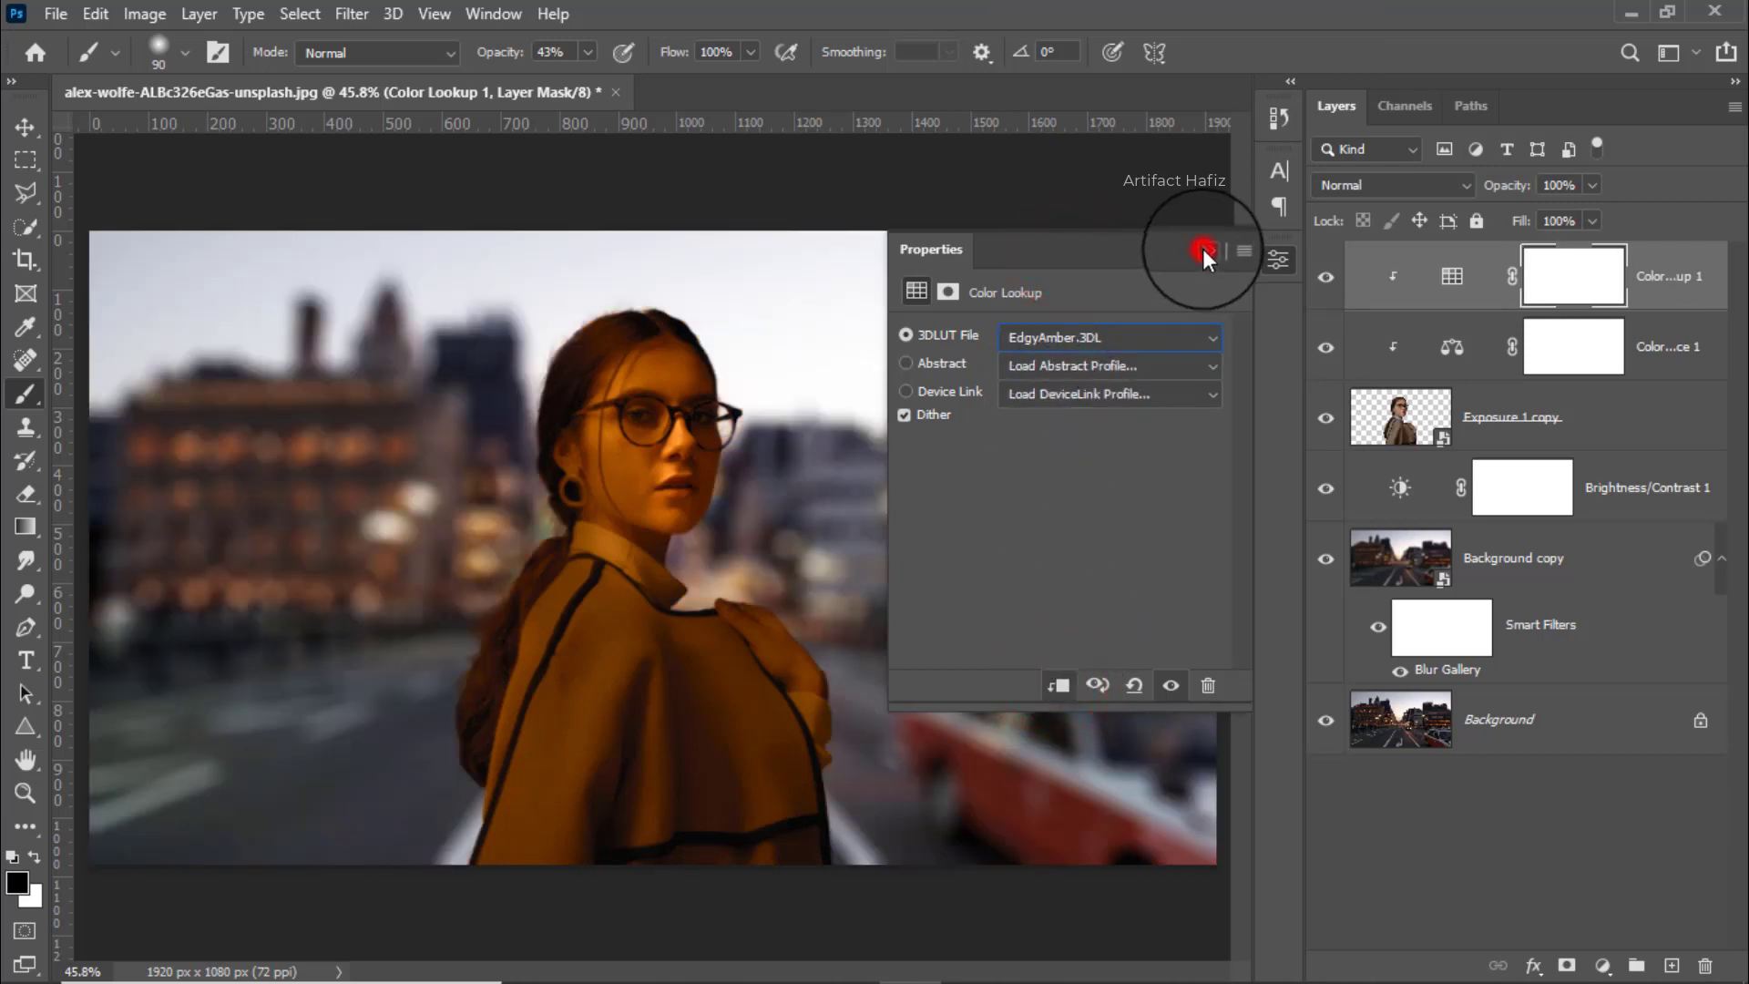
Lower the Color Lookup layer's opacity to 15% and compare the portrait with and without it
left_click(1592, 185)
left_click_drag(1593, 209, 1495, 226)
left_click(1326, 277)
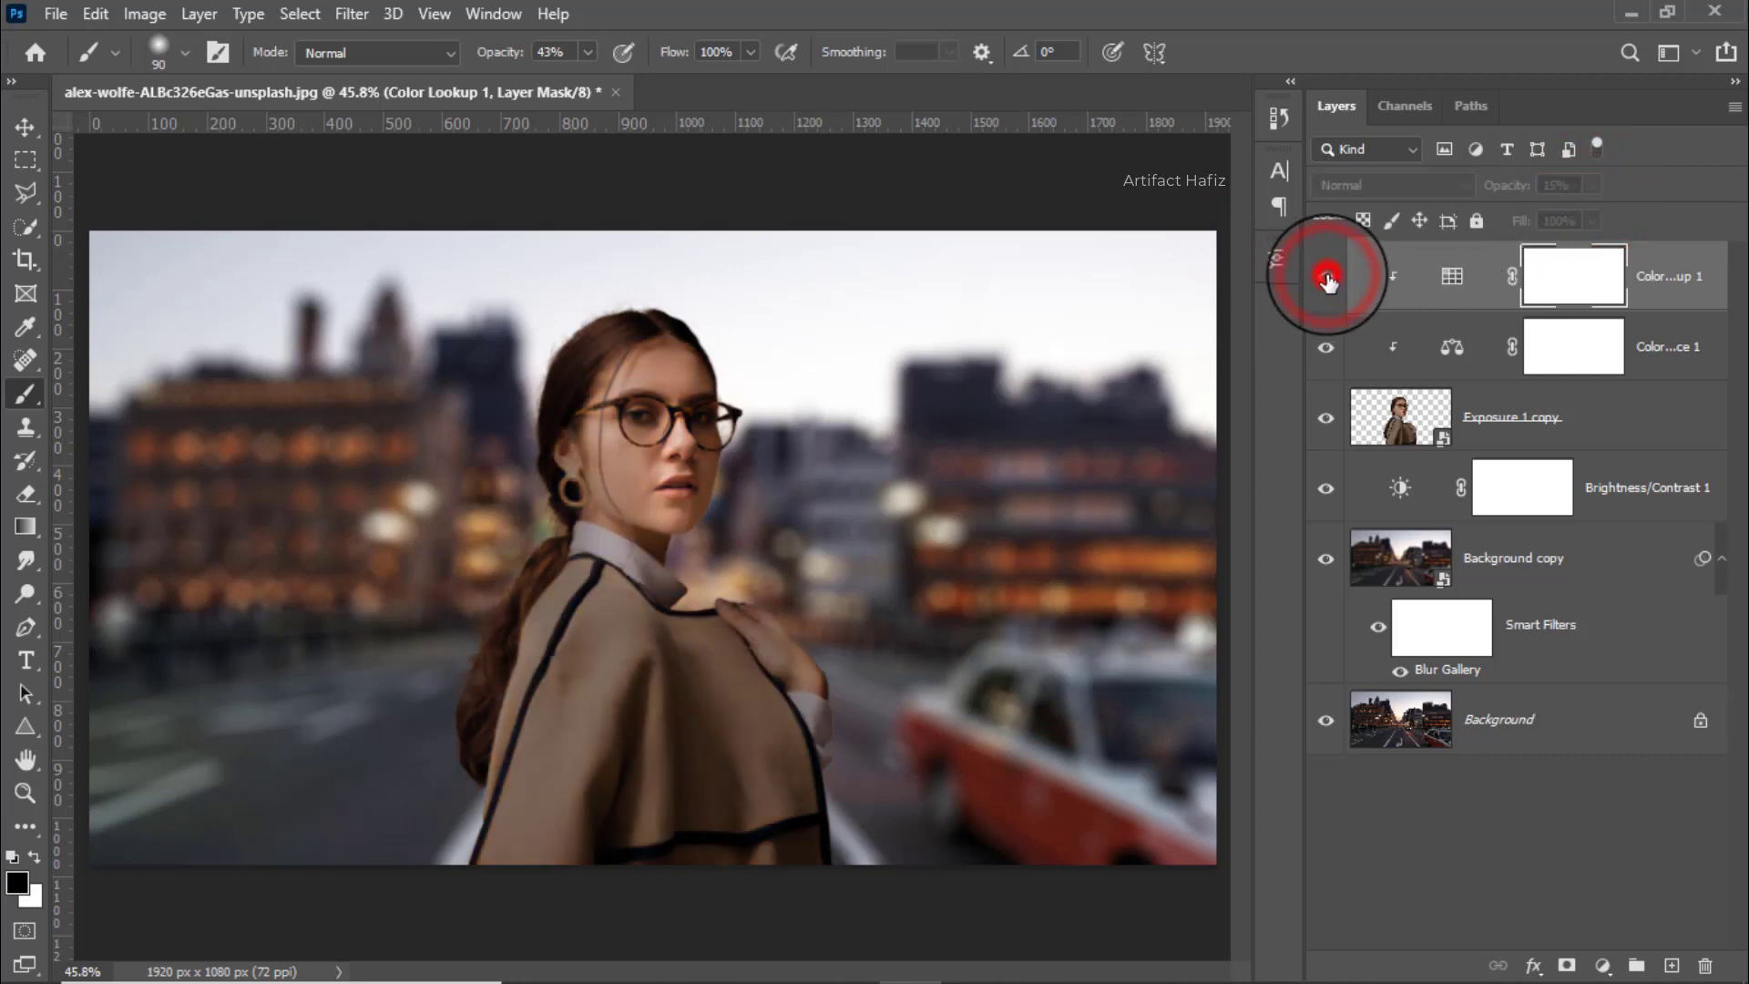
left_click(1326, 277)
scroll(741, 527, "down", 1)
scroll(737, 528, "up", 1)
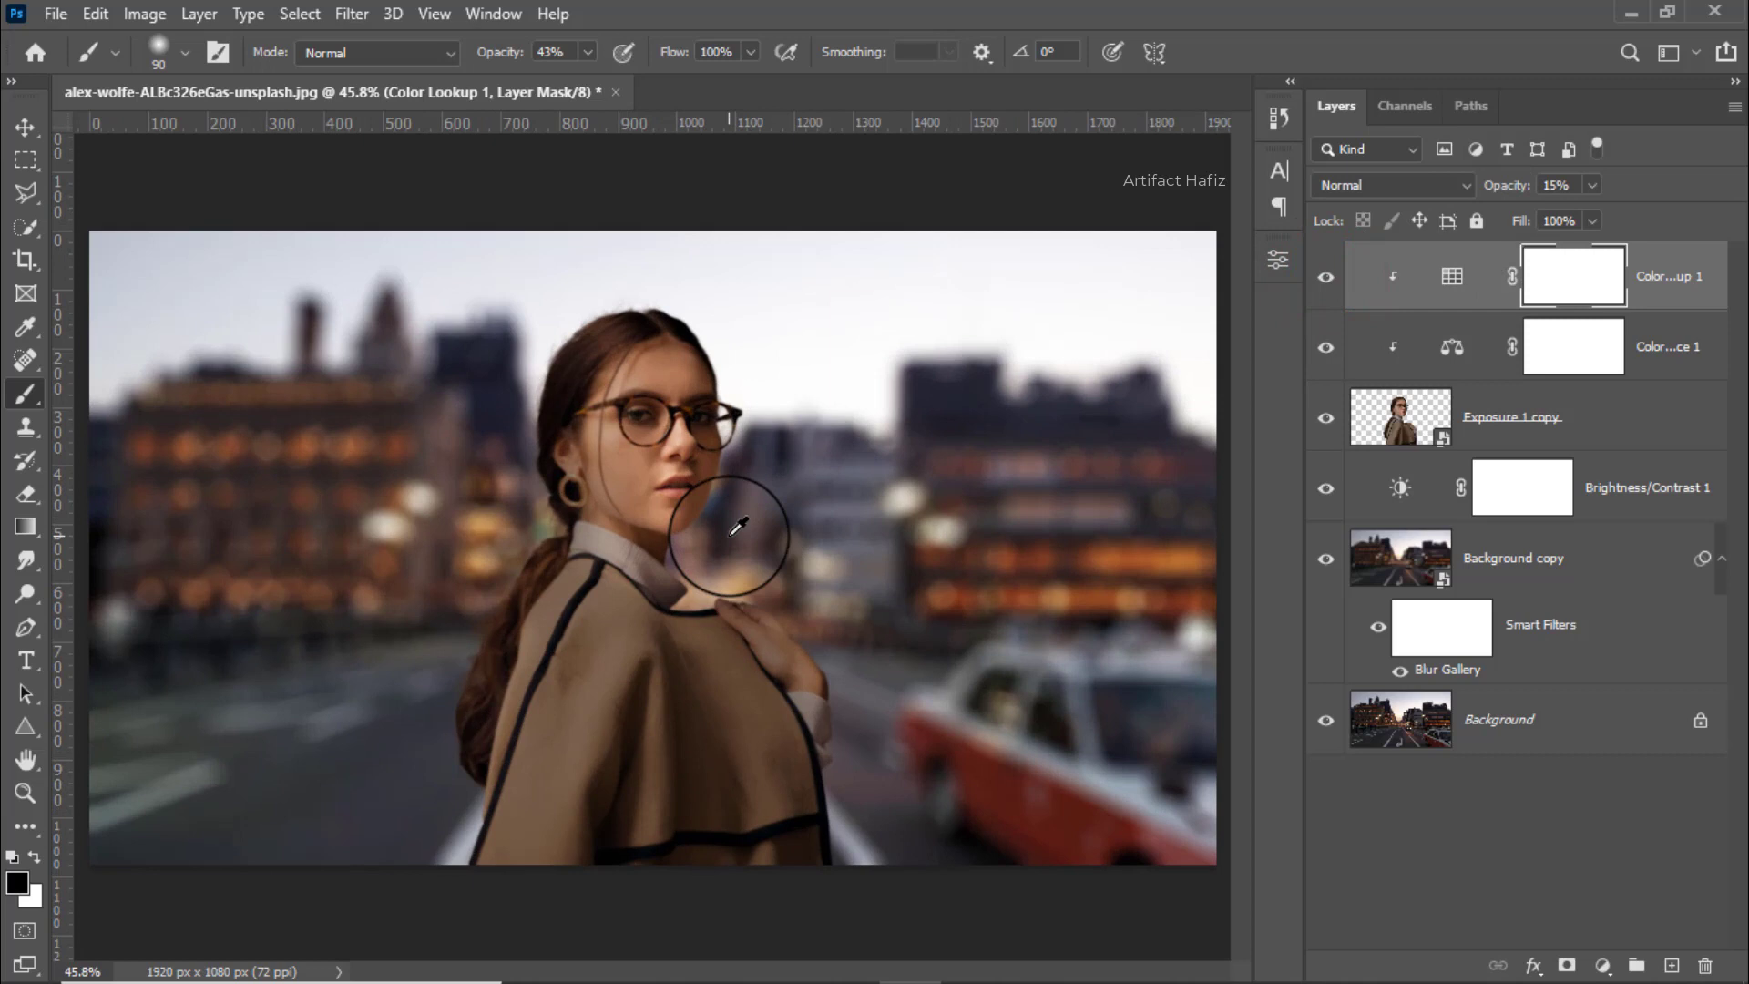
Add a Curves adjustment above the Color Lookup layer and clip it to the portrait
left_click(1699, 282)
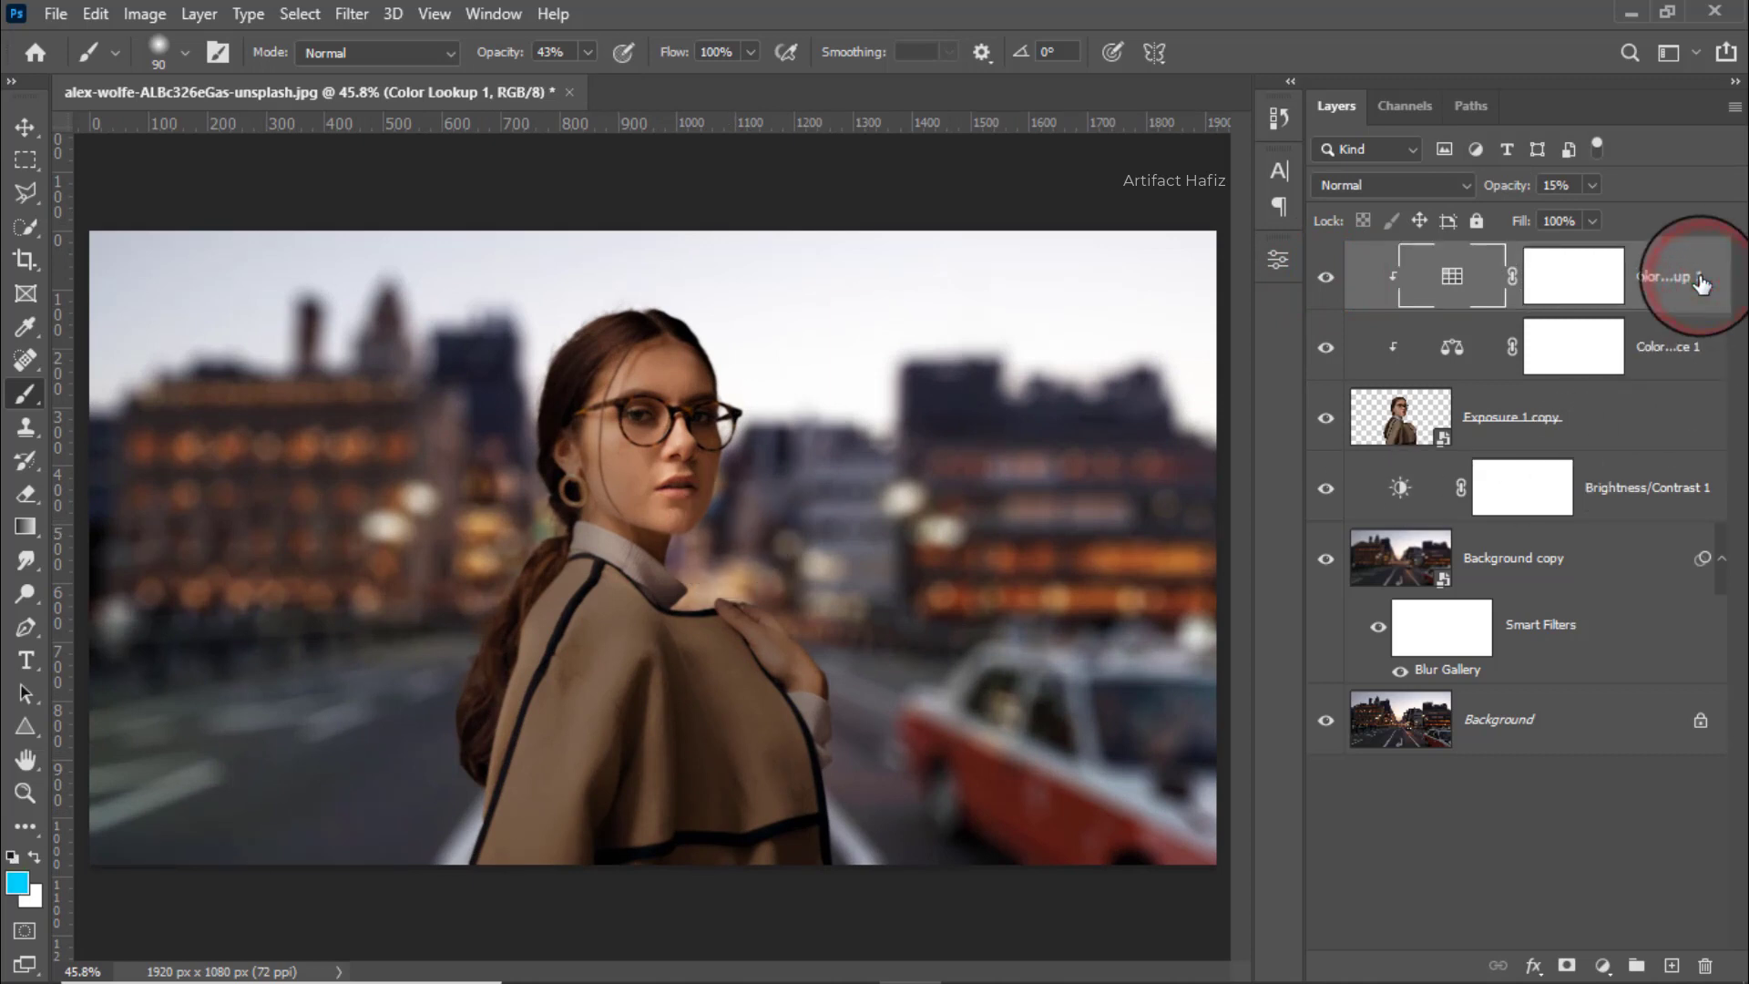
left_click(1602, 966)
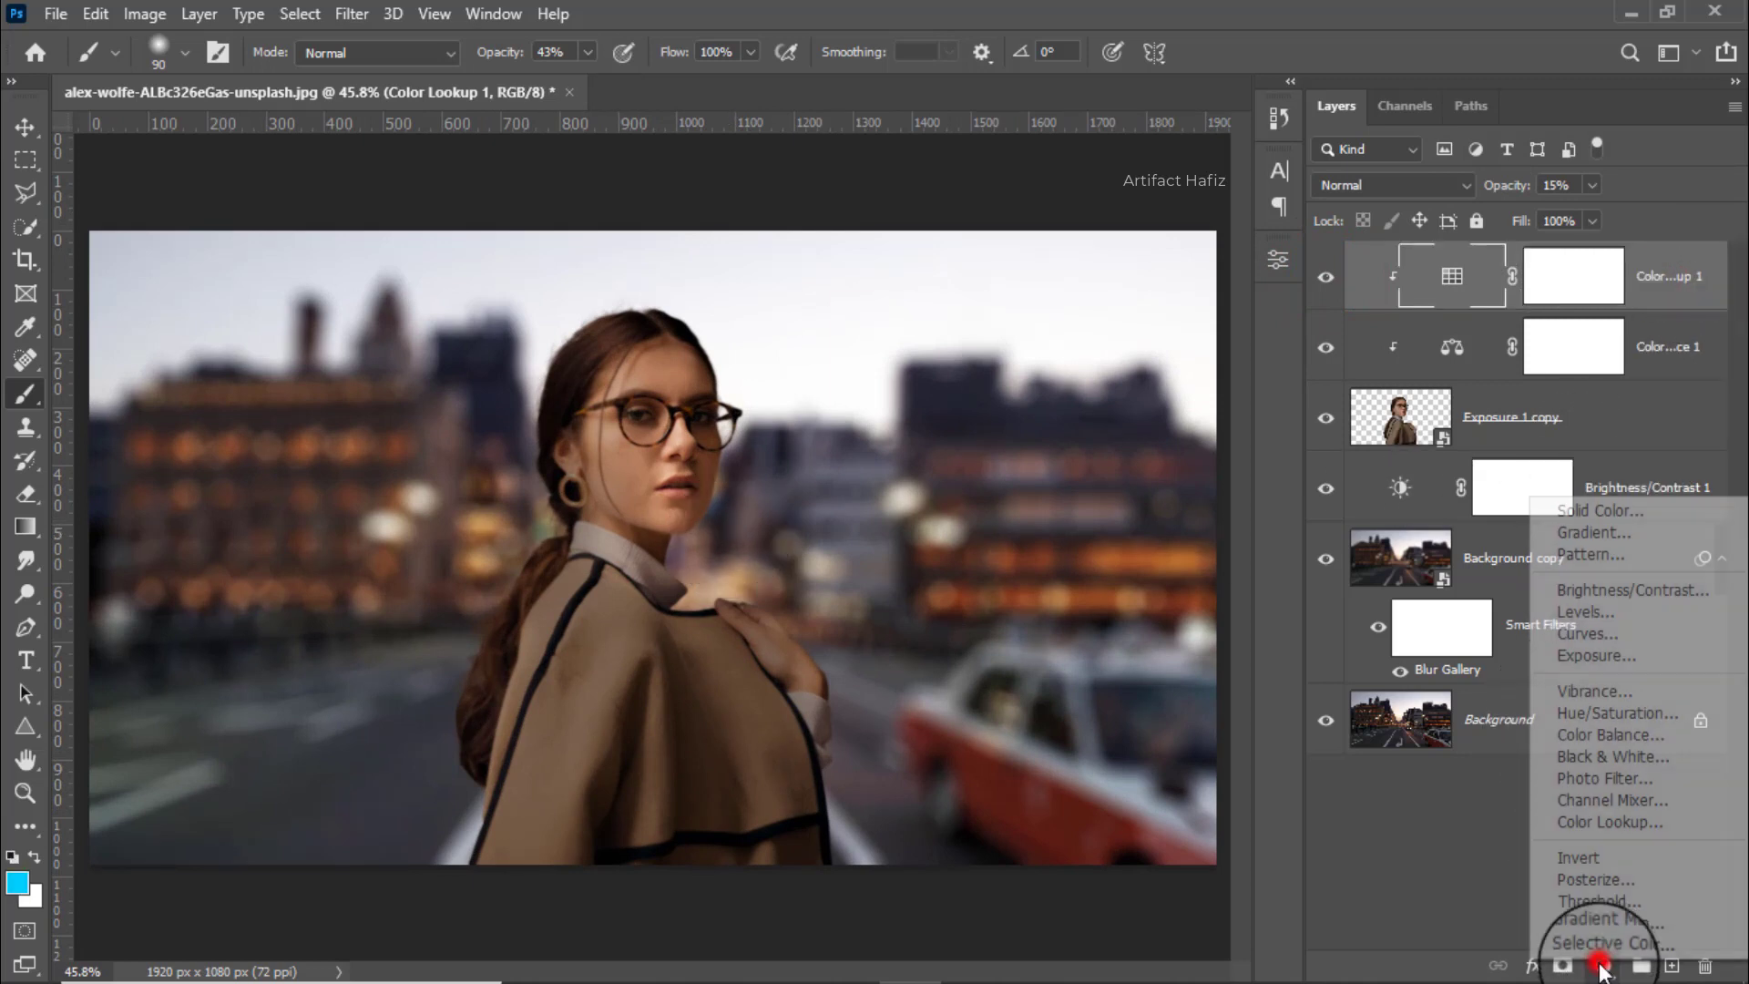
left_click(1583, 633)
left_click(1057, 685)
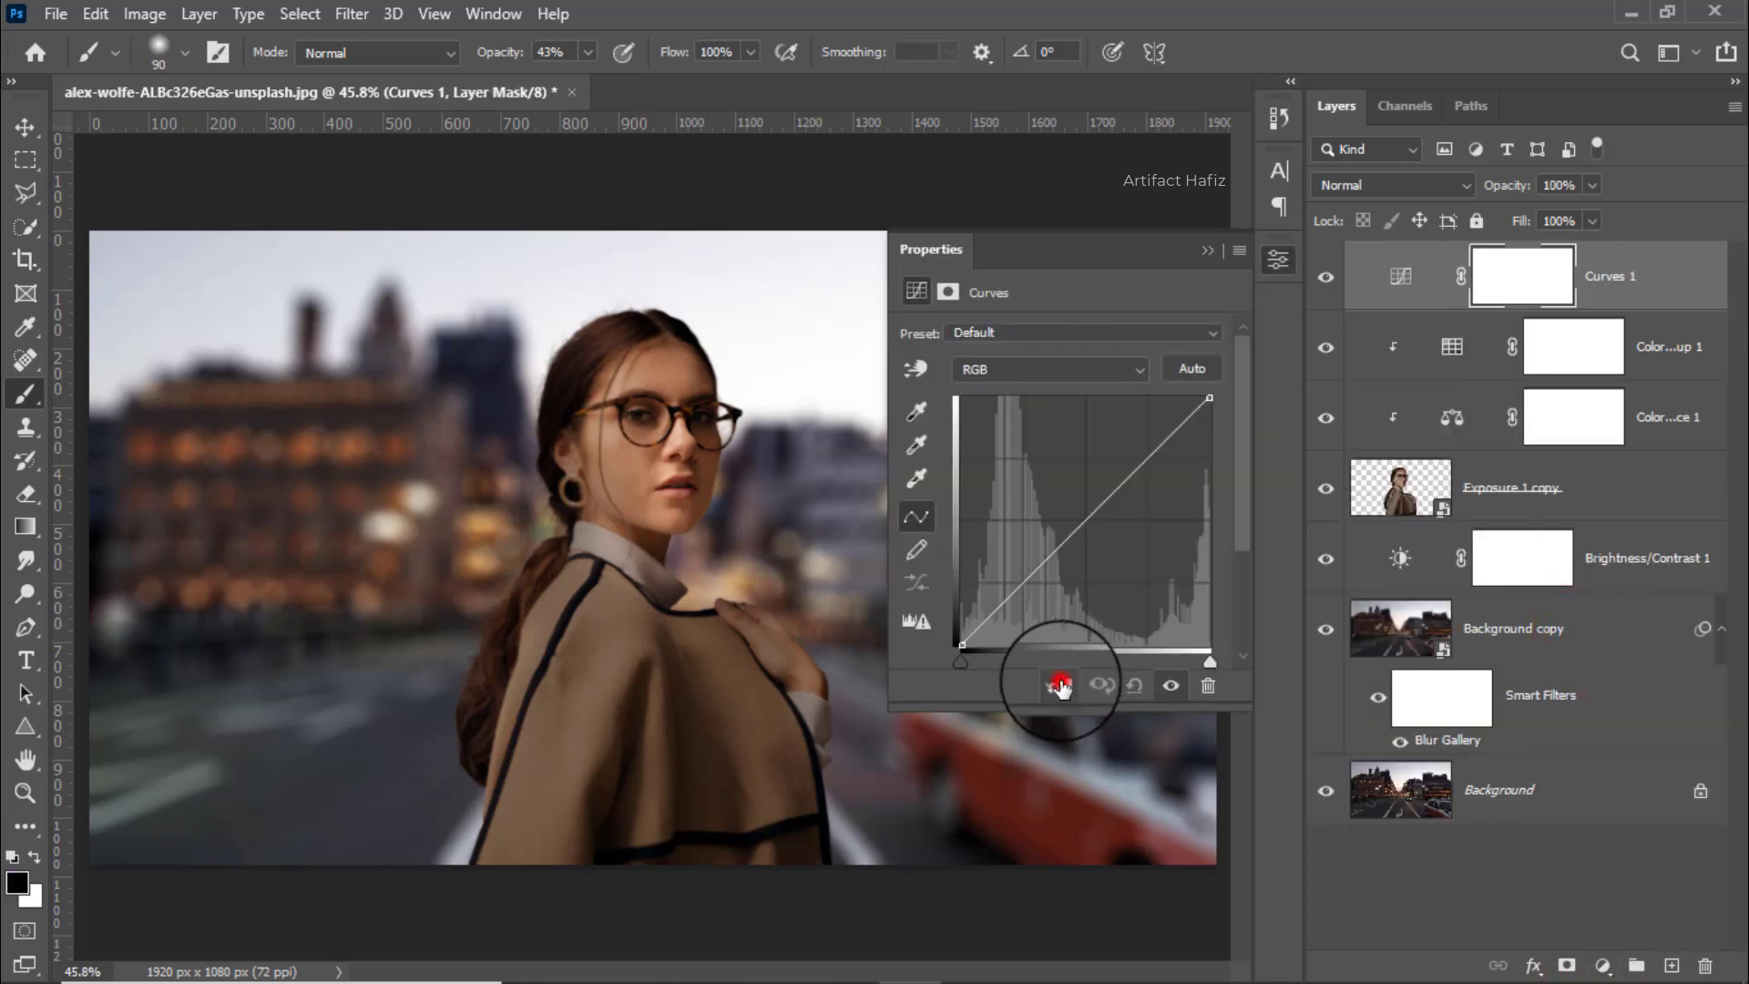
Shape the RGB curve into a gentle S with raised highlights and slightly lowered shadows, and compare the portrait with and without it
left_click(1020, 580)
left_click_drag(1141, 460, 1143, 435)
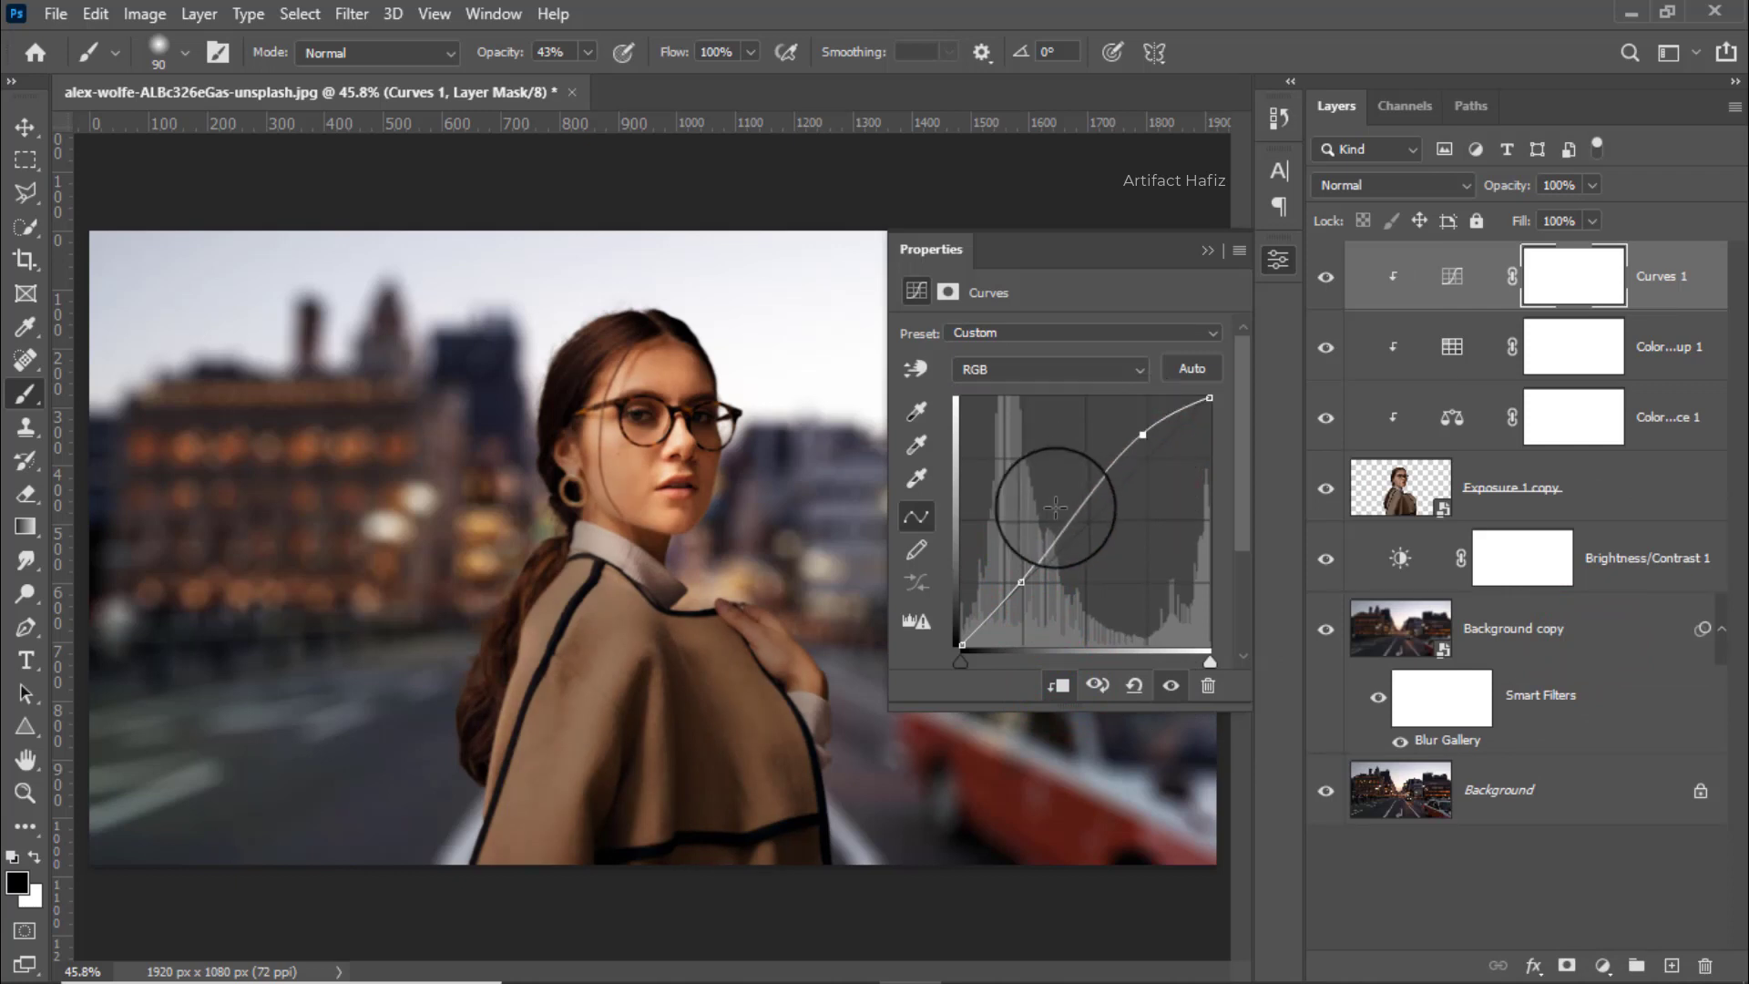
left_click_drag(1021, 581, 1026, 586)
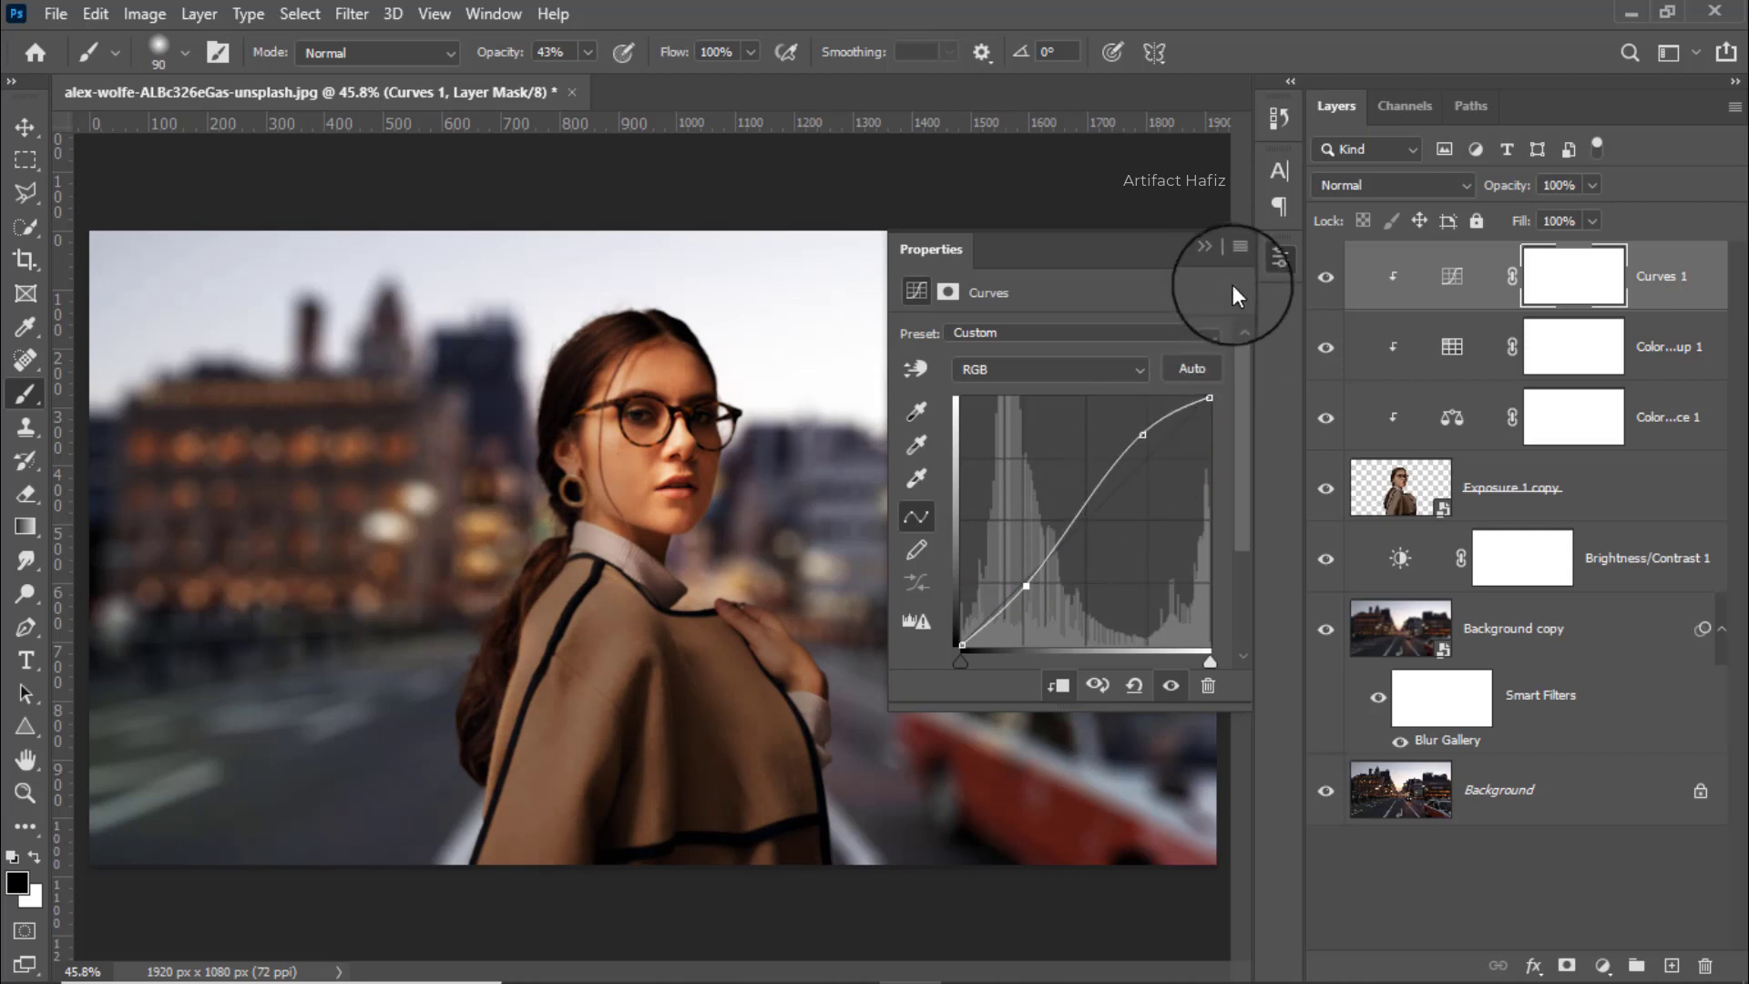
left_click(1207, 254)
scroll(996, 441, "down", 3)
scroll(1075, 510, "up", 2)
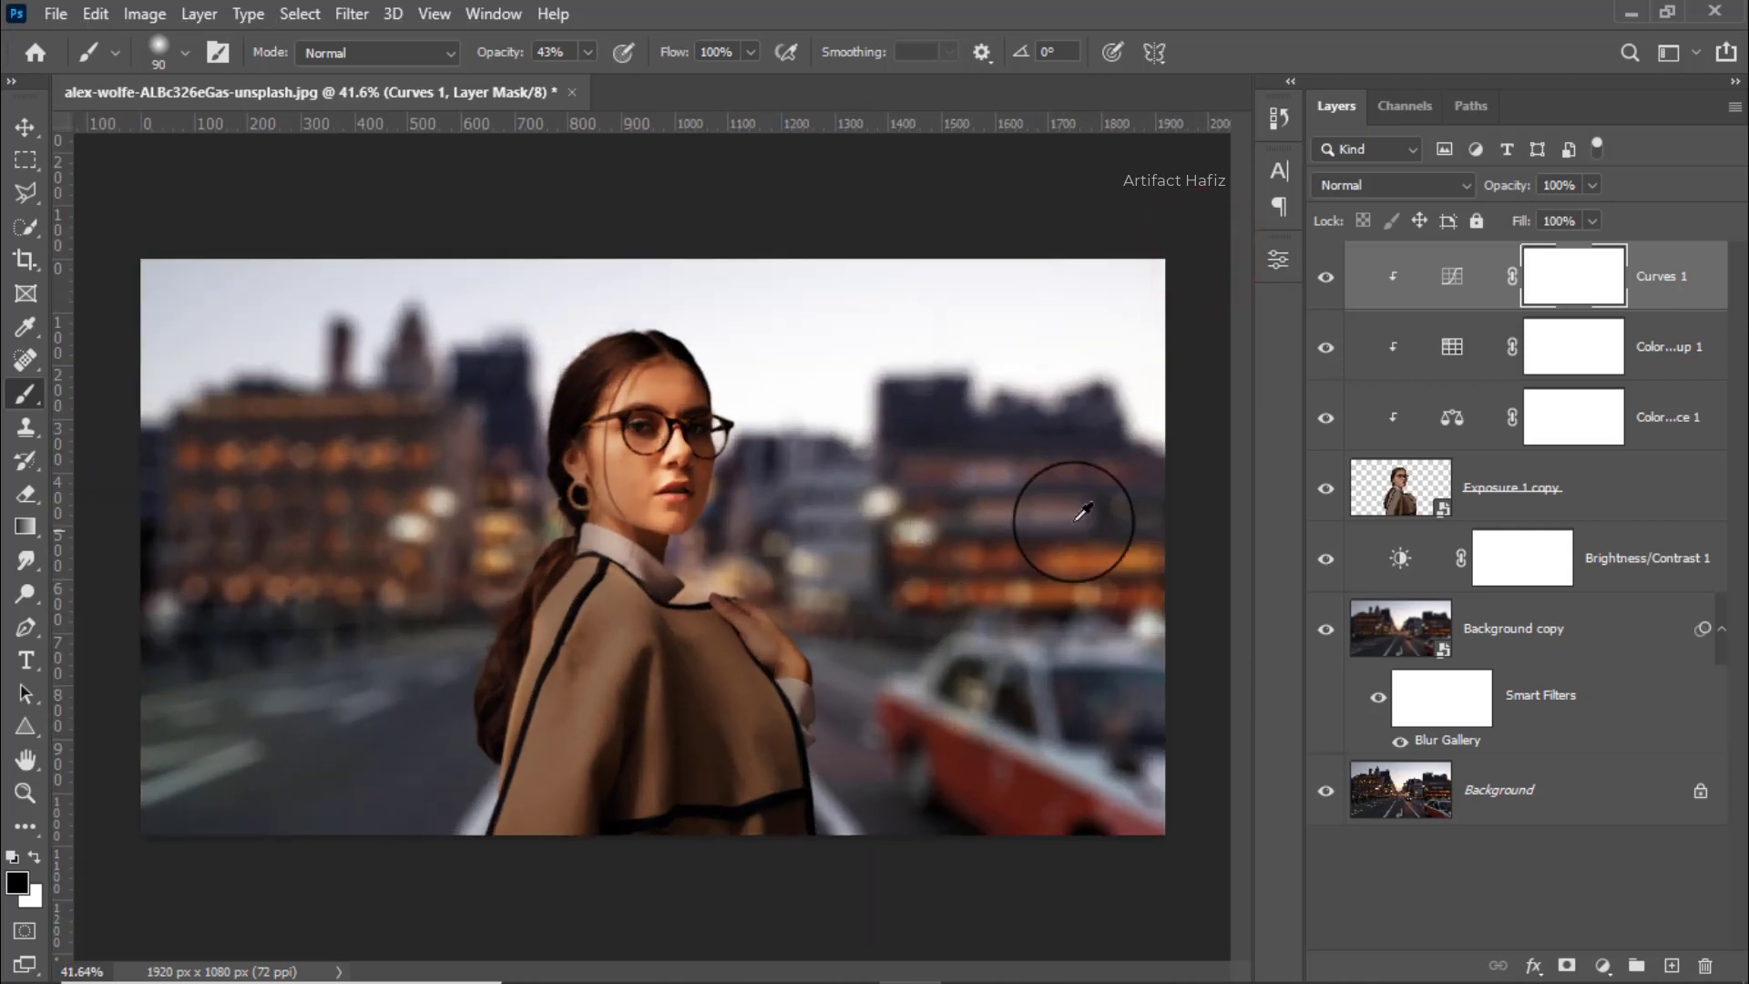
left_click(1326, 277)
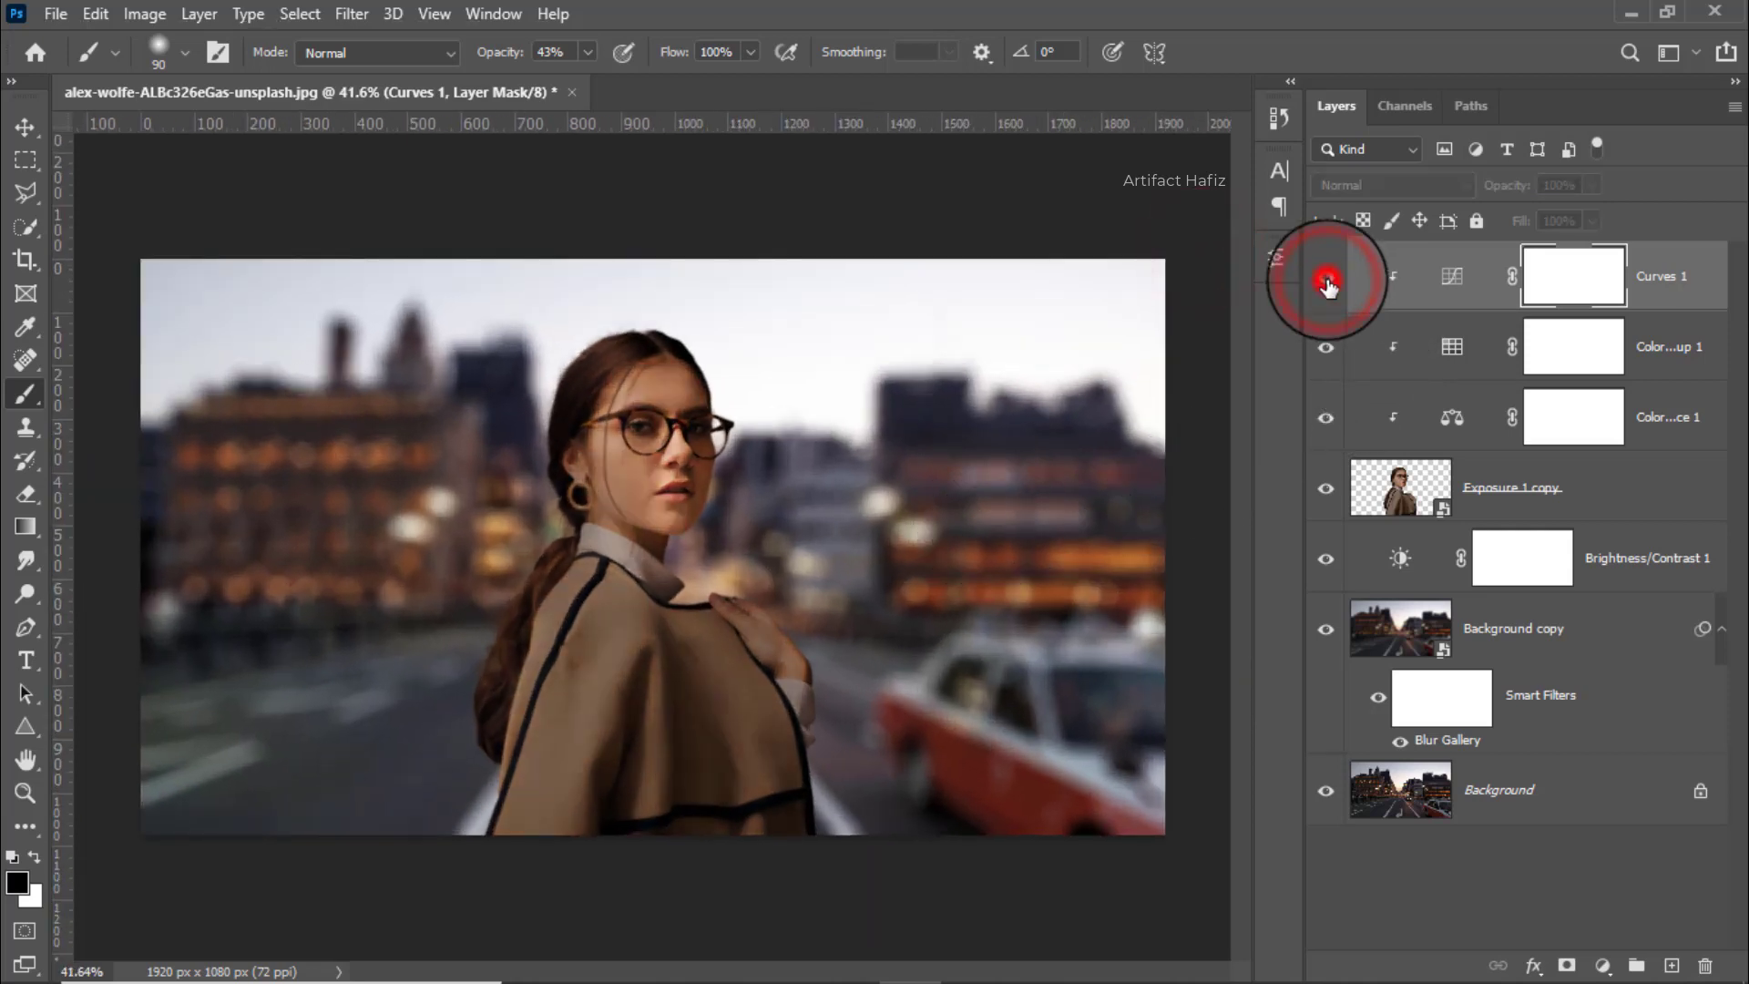
left_click(1326, 277)
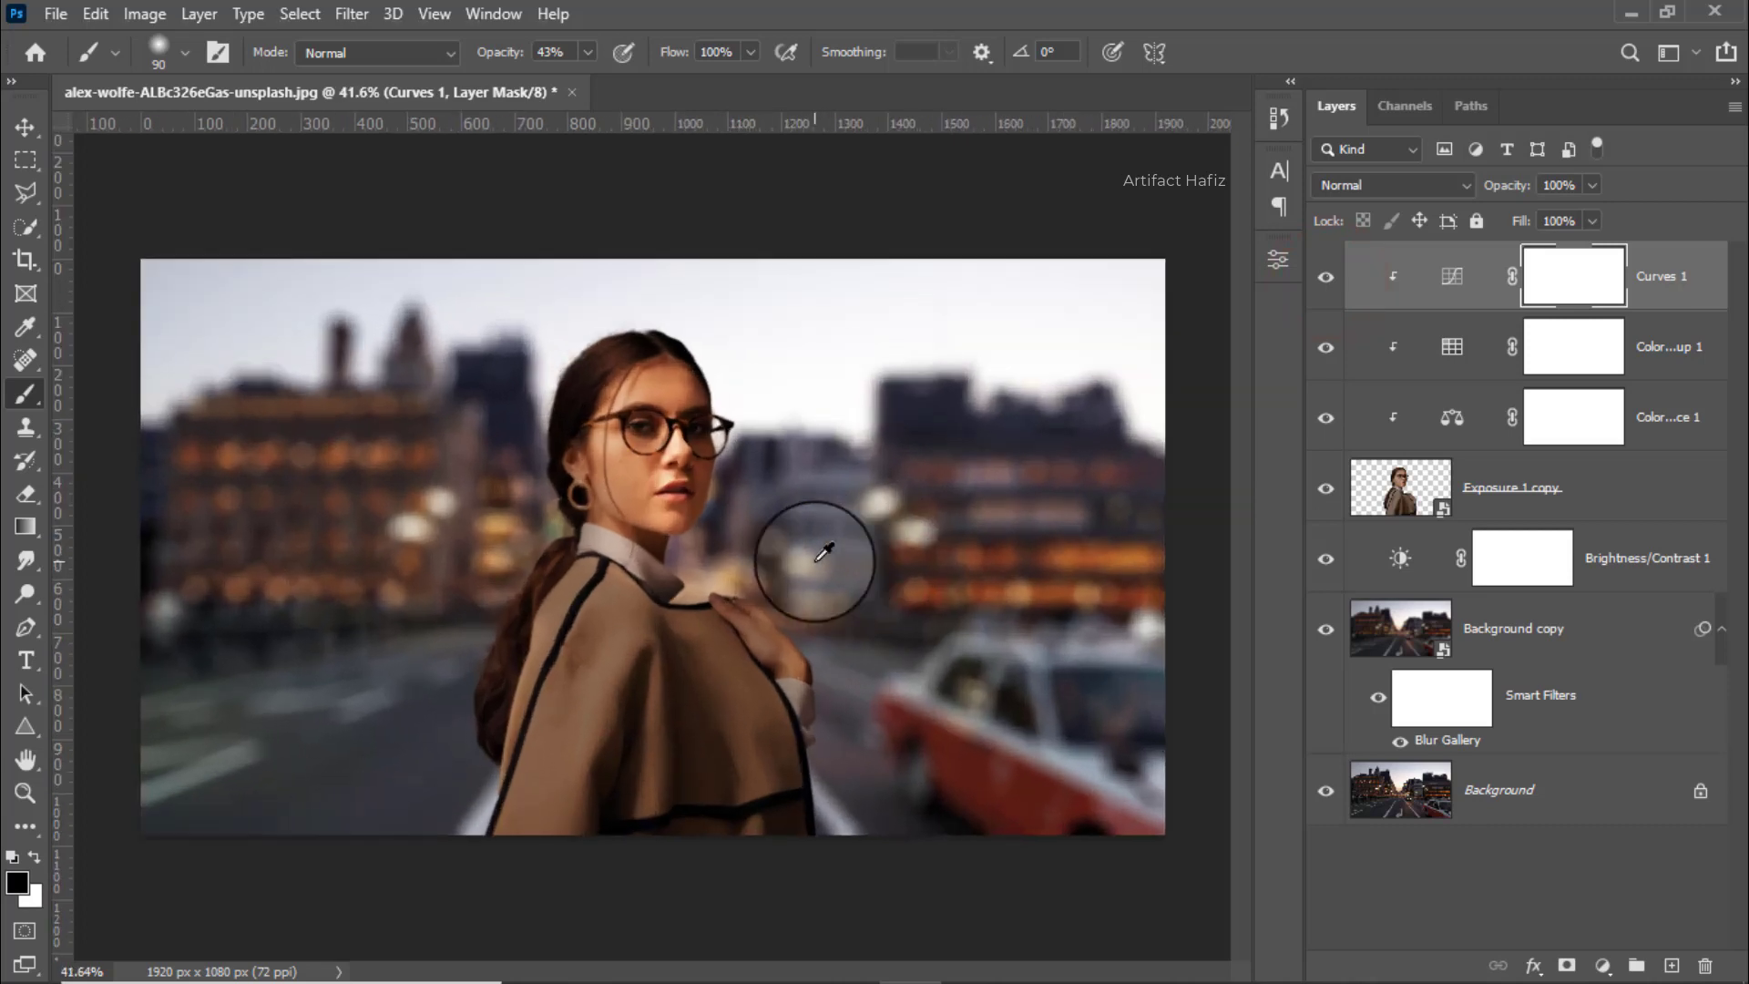
Add a Color Lookup adjustment with the Soft_Warming.look 3DLUT file above the Curves layer, and compare the whole composite with and without it
left_click(1655, 292)
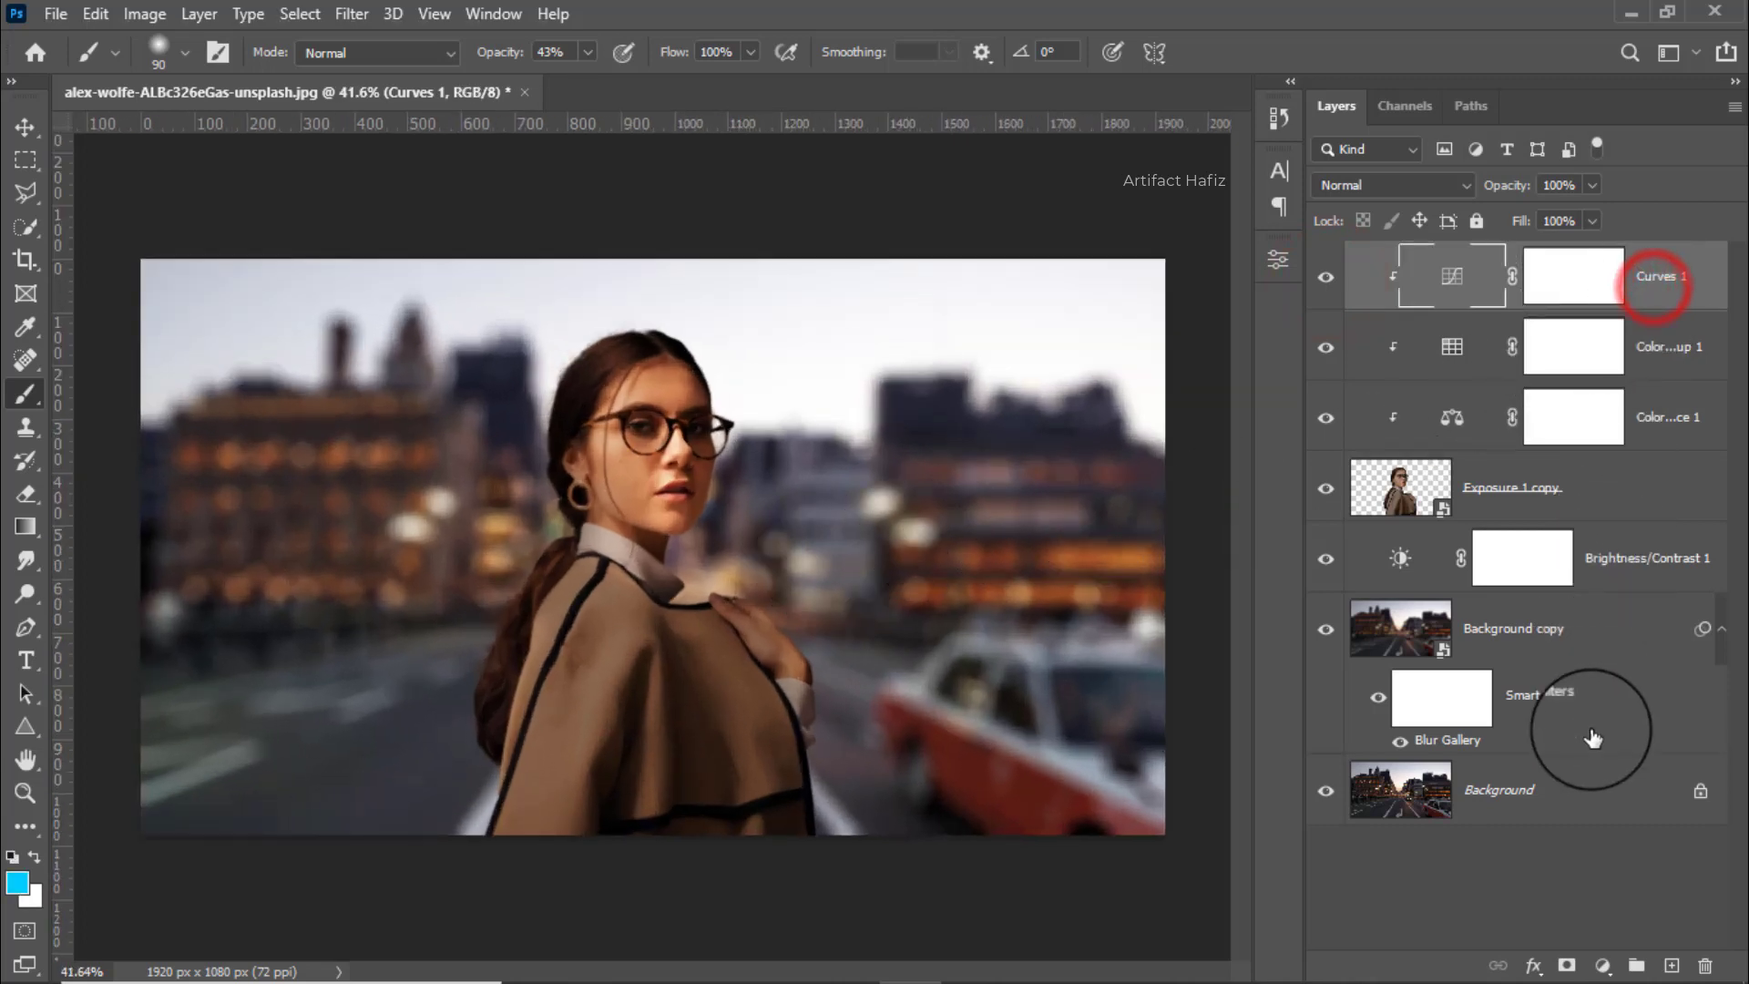
left_click(1602, 964)
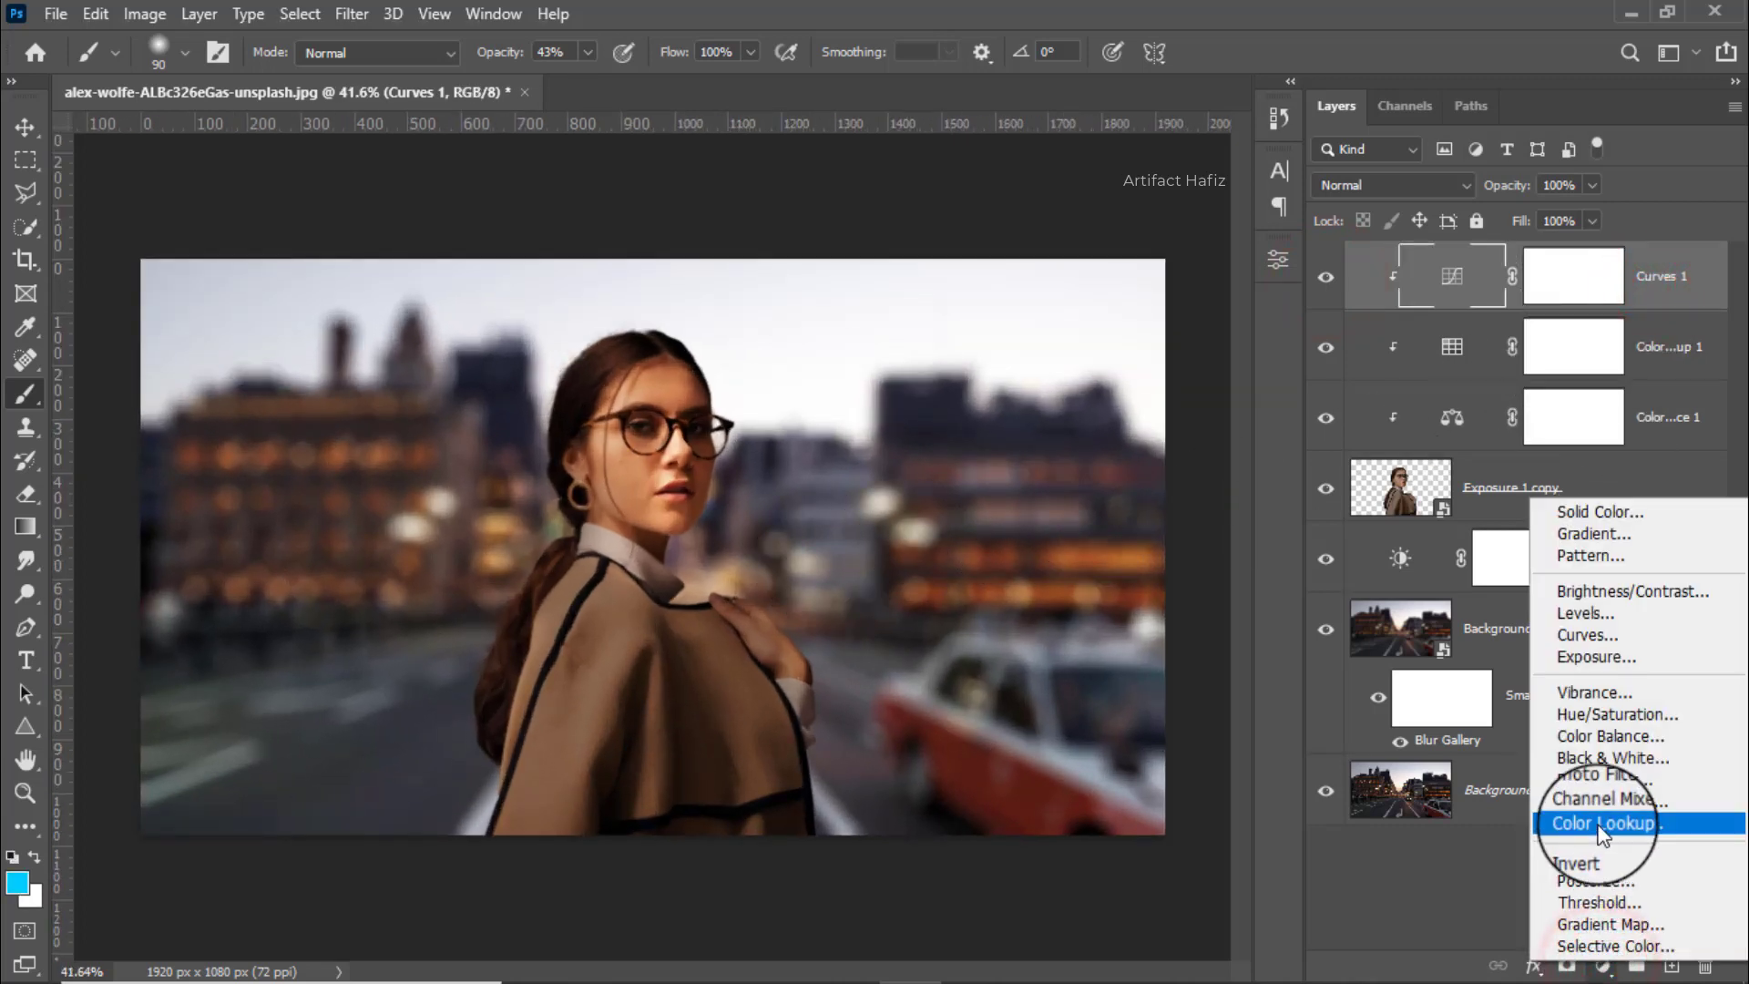
left_click(1599, 822)
left_click(1051, 329)
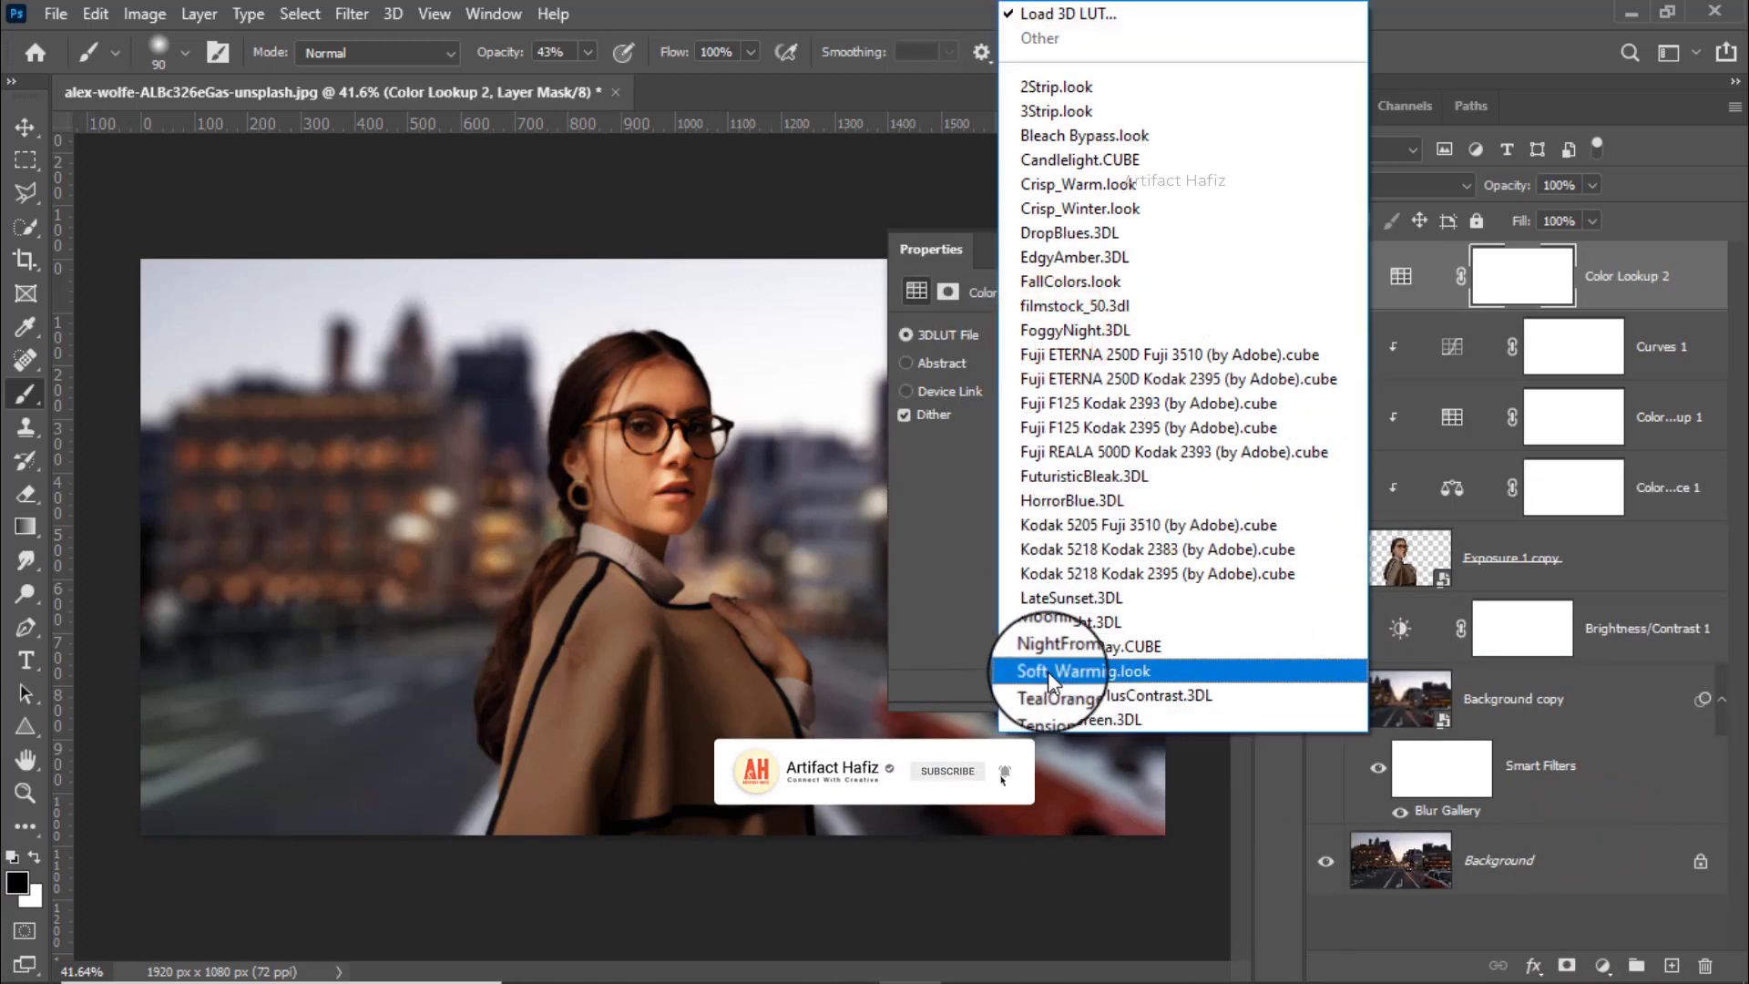
left_click(1048, 670)
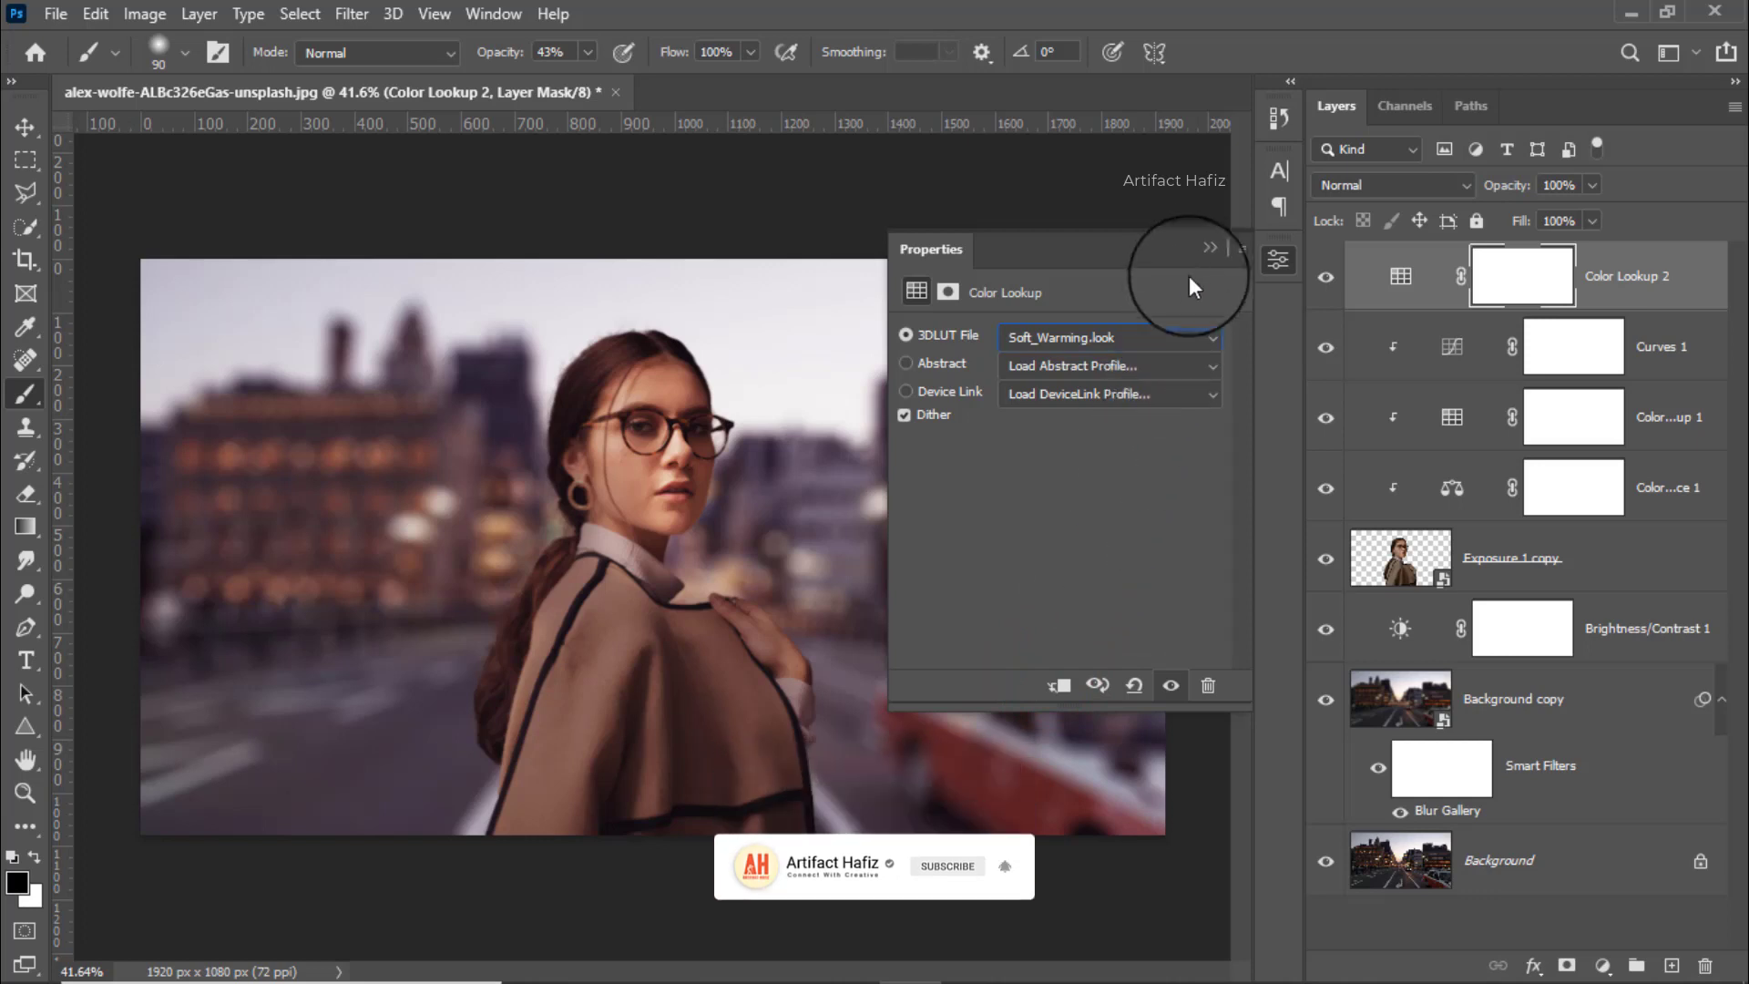
left_click(1209, 249)
left_click(1326, 278)
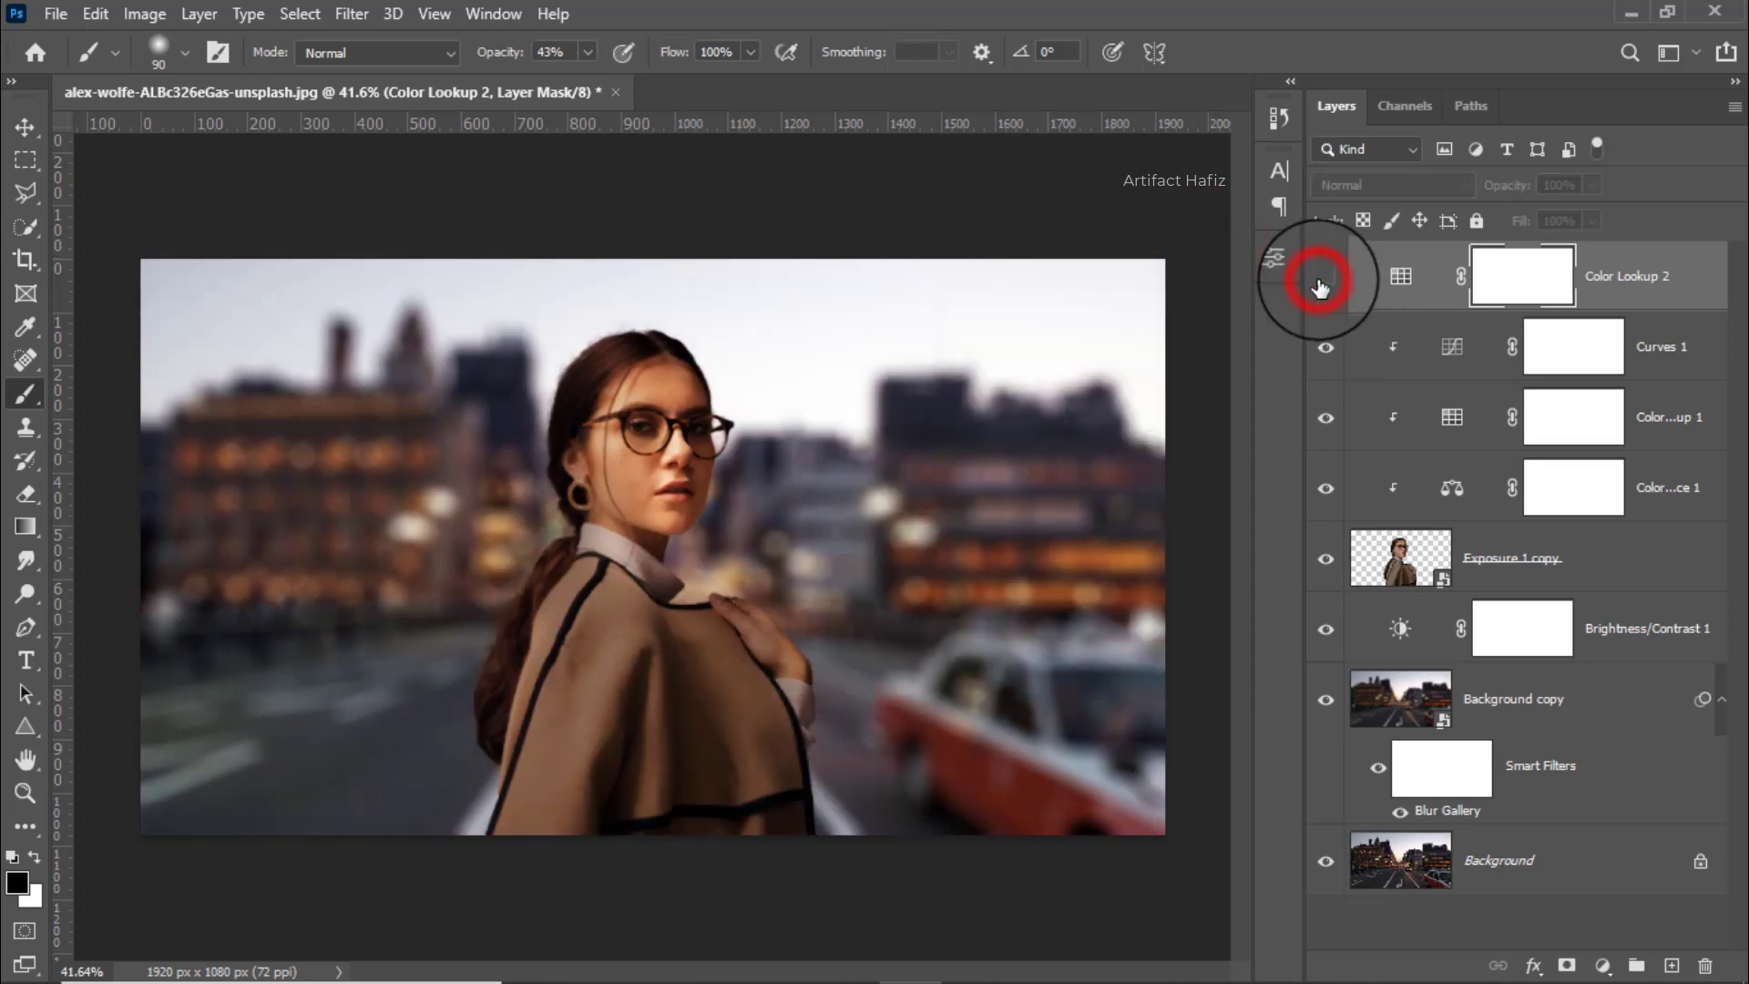
left_click(1327, 278)
Set the top Color Lookup layer's blend mode to Luminosity and compare the composite with and without it
left_click(1647, 265)
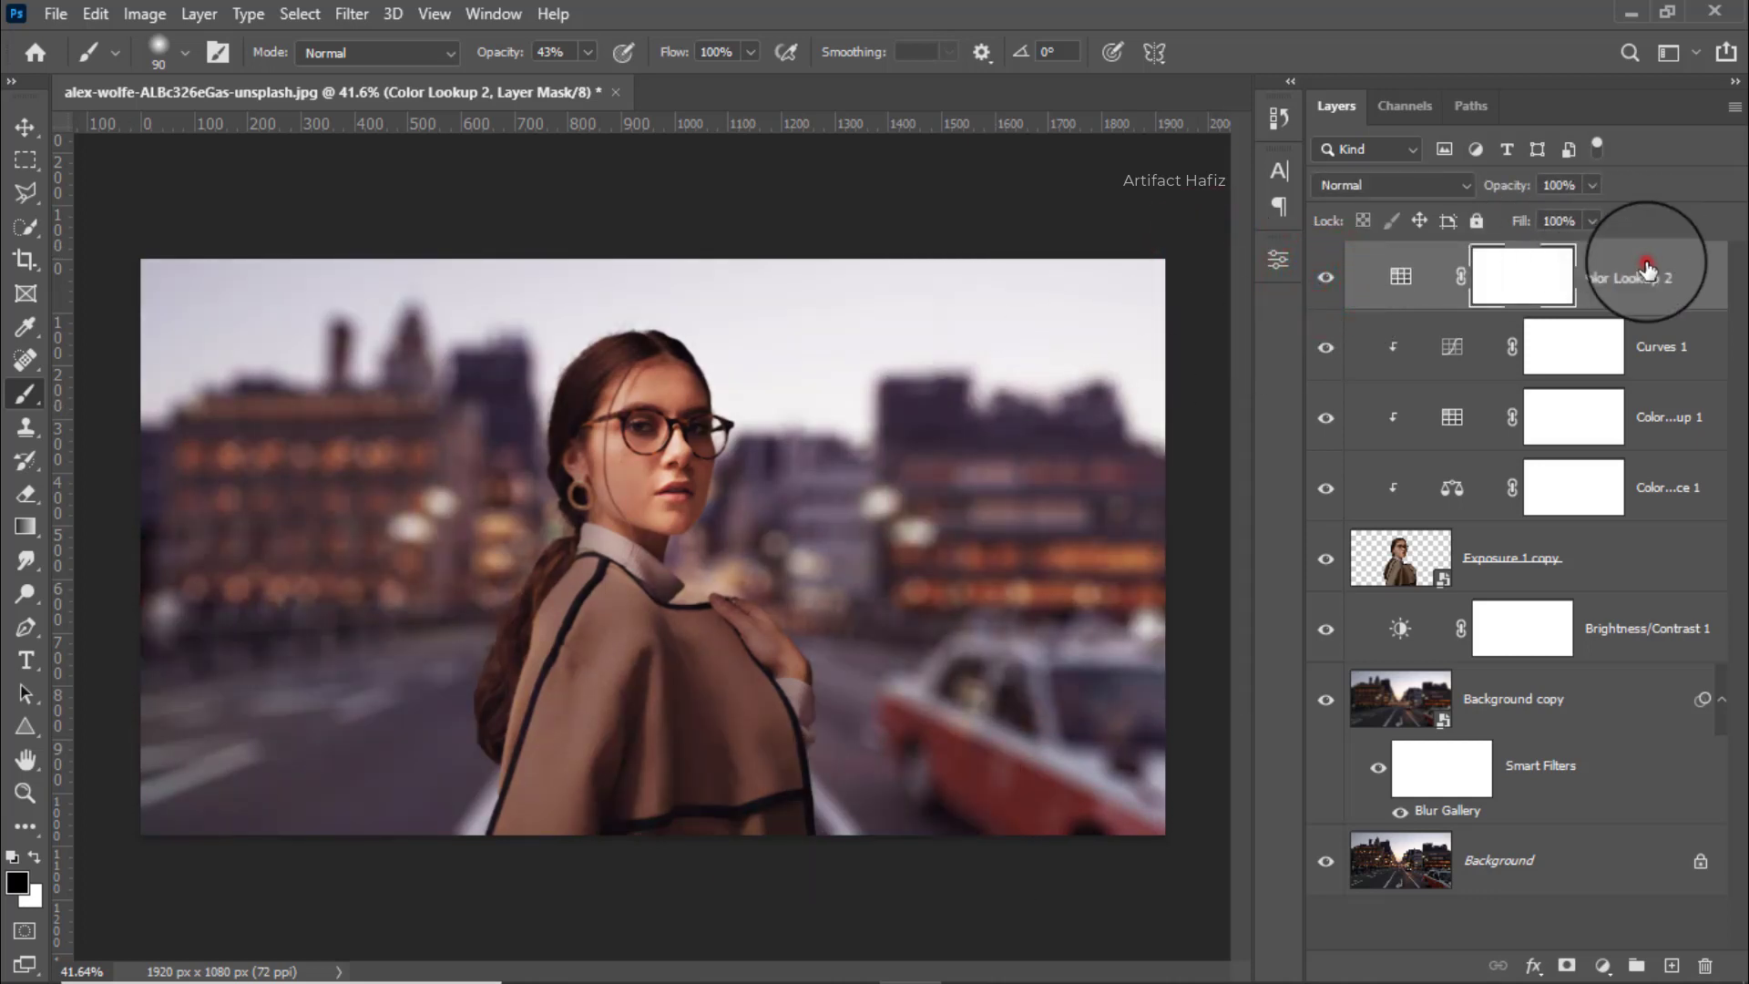
left_click(1420, 186)
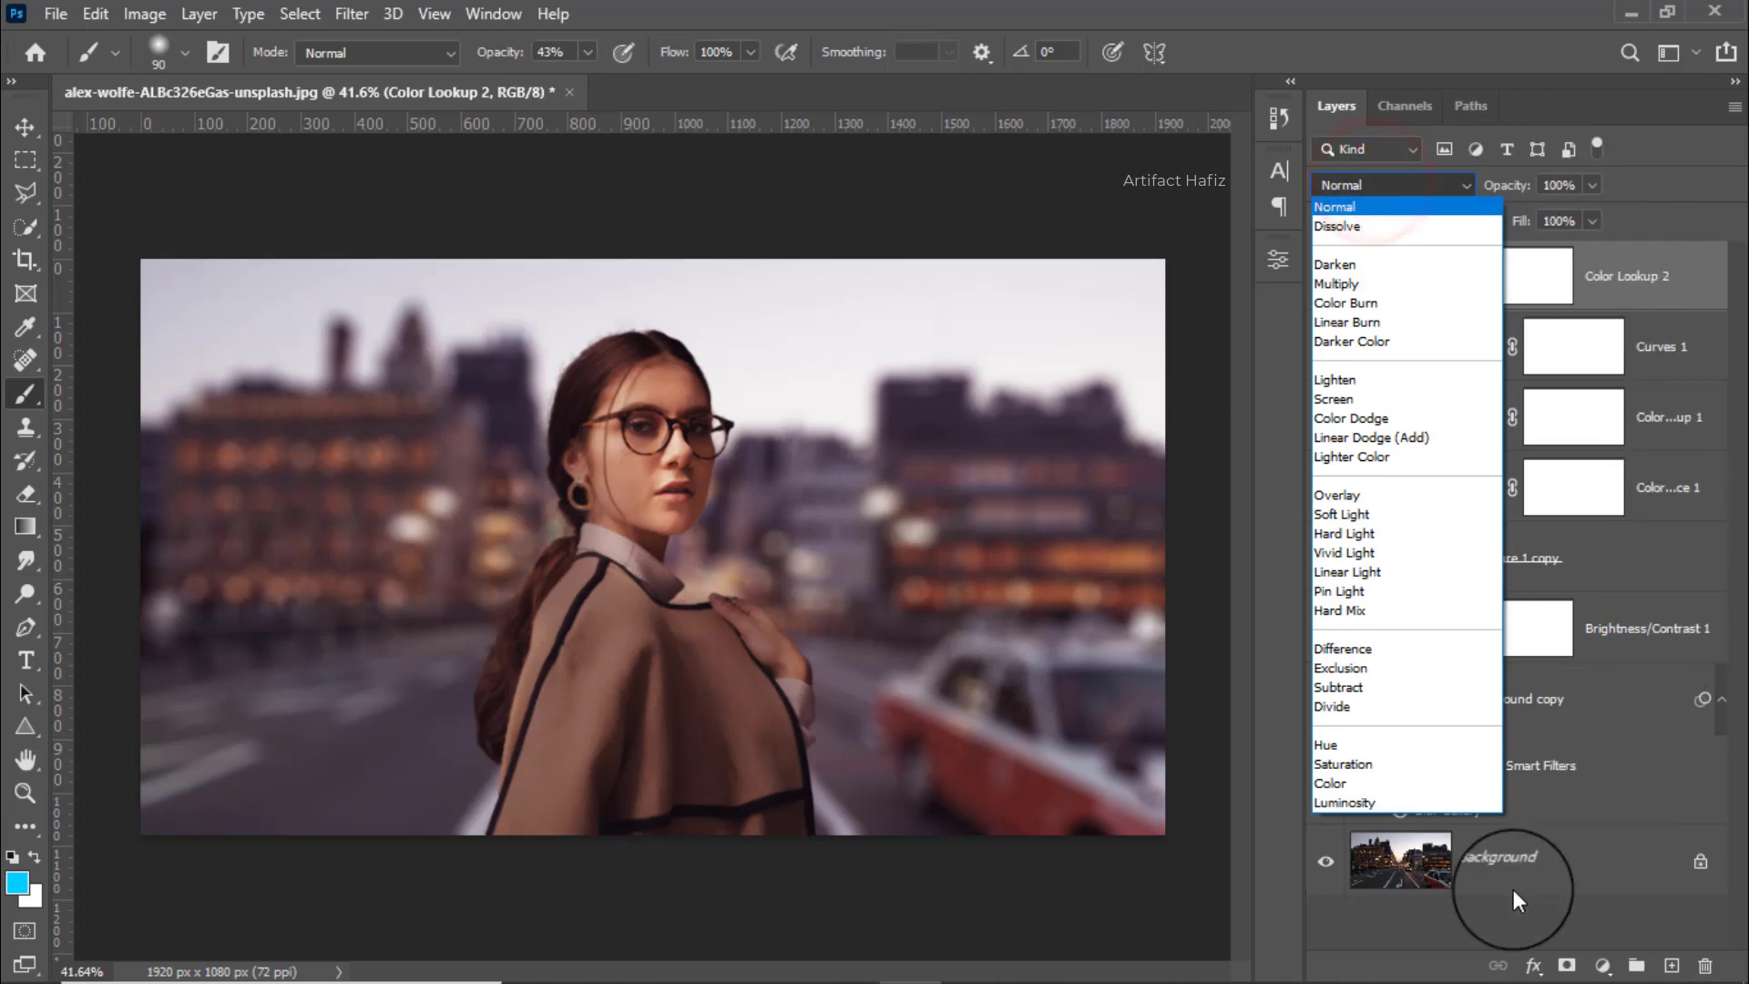
left_click(1318, 806)
left_click(1326, 277)
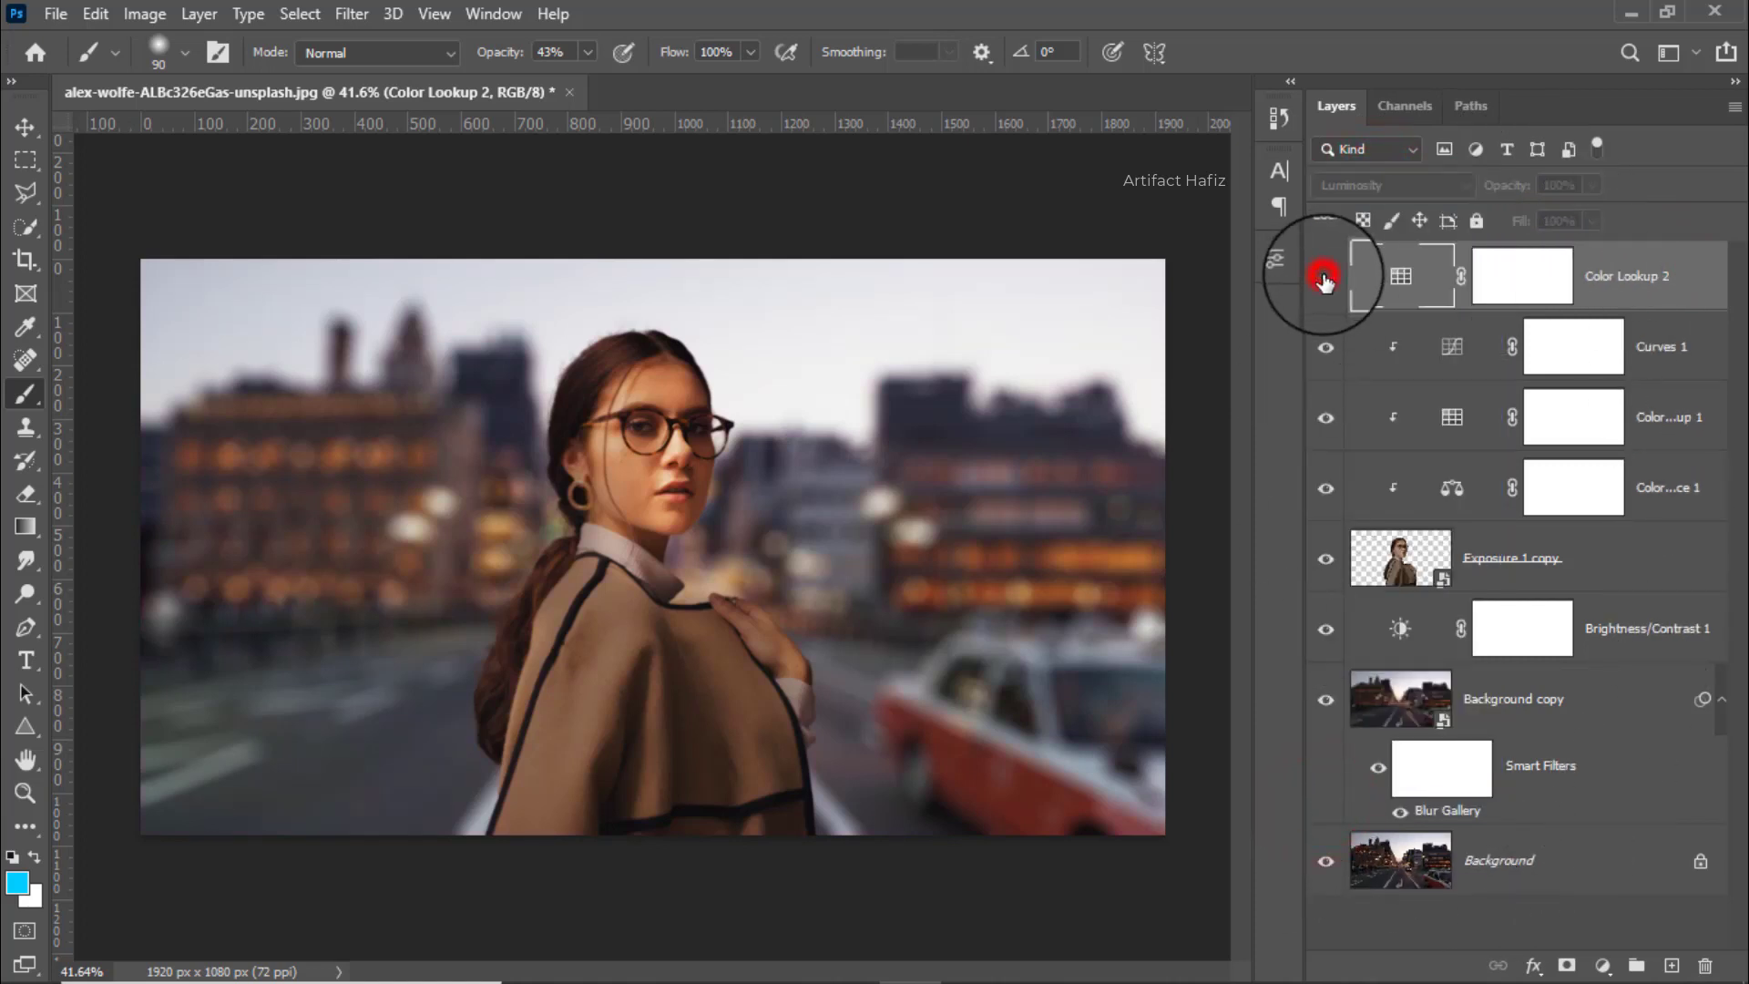
left_click(1326, 278)
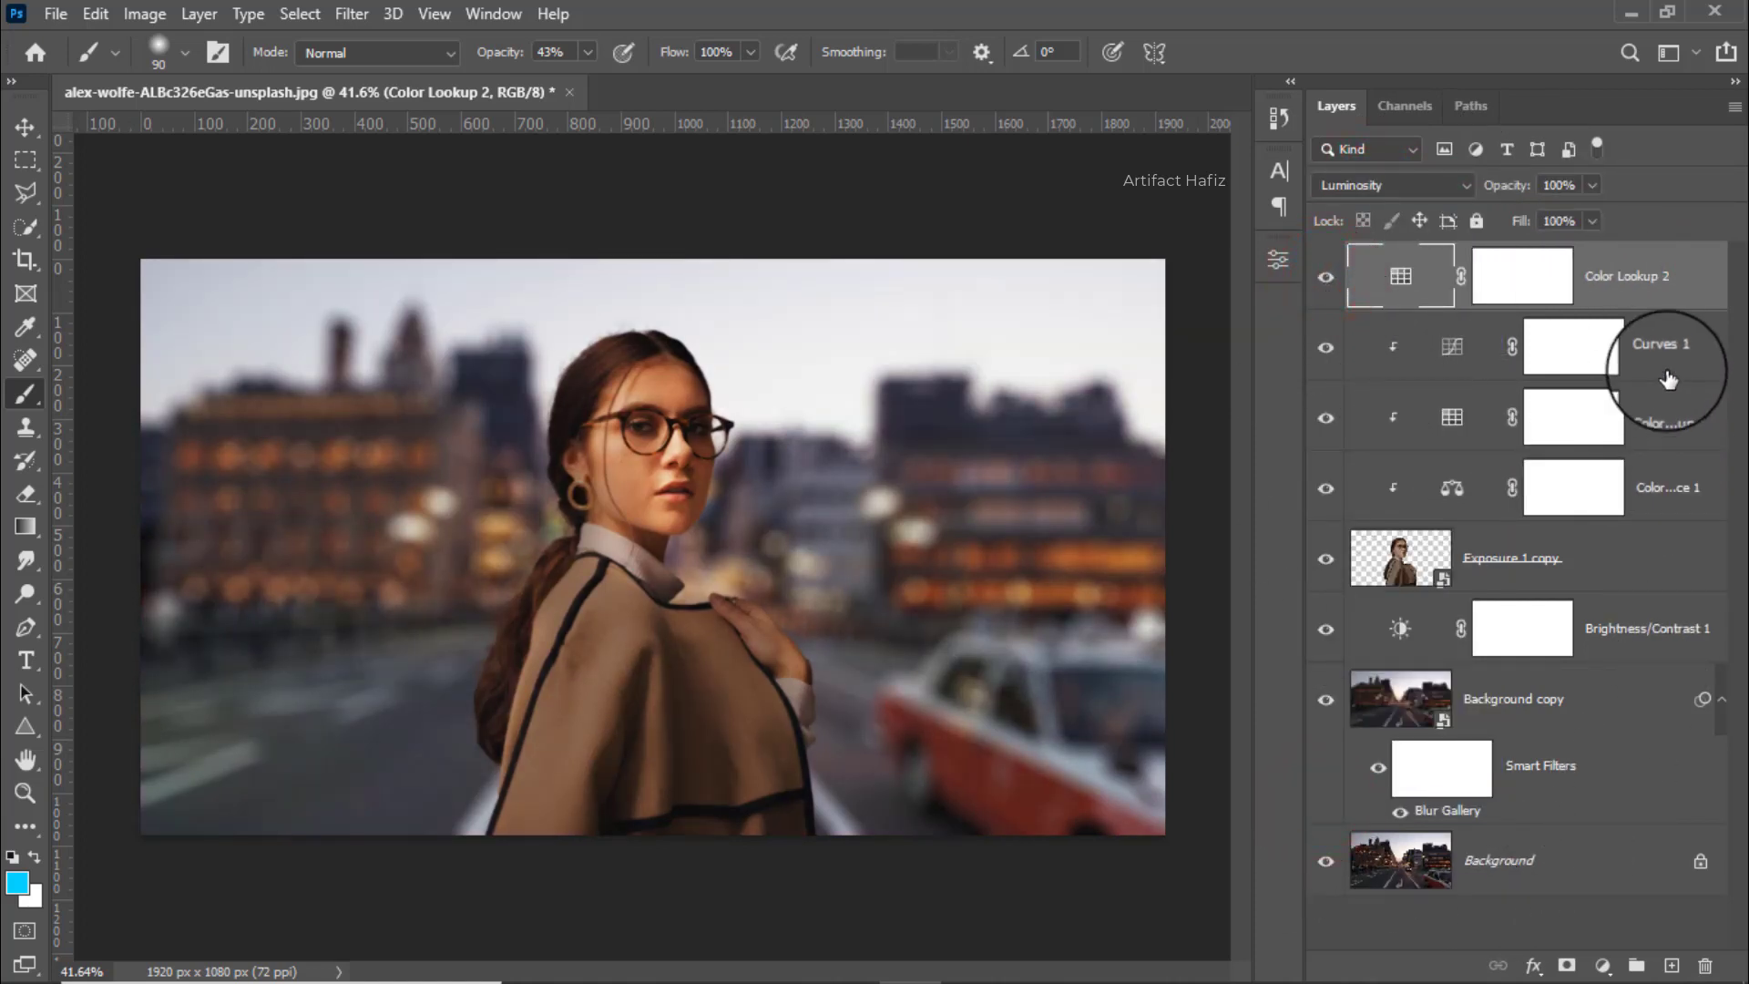
Lower the opacity of the portrait's clipped Color Lookup layer to 0%
left_click(1660, 423)
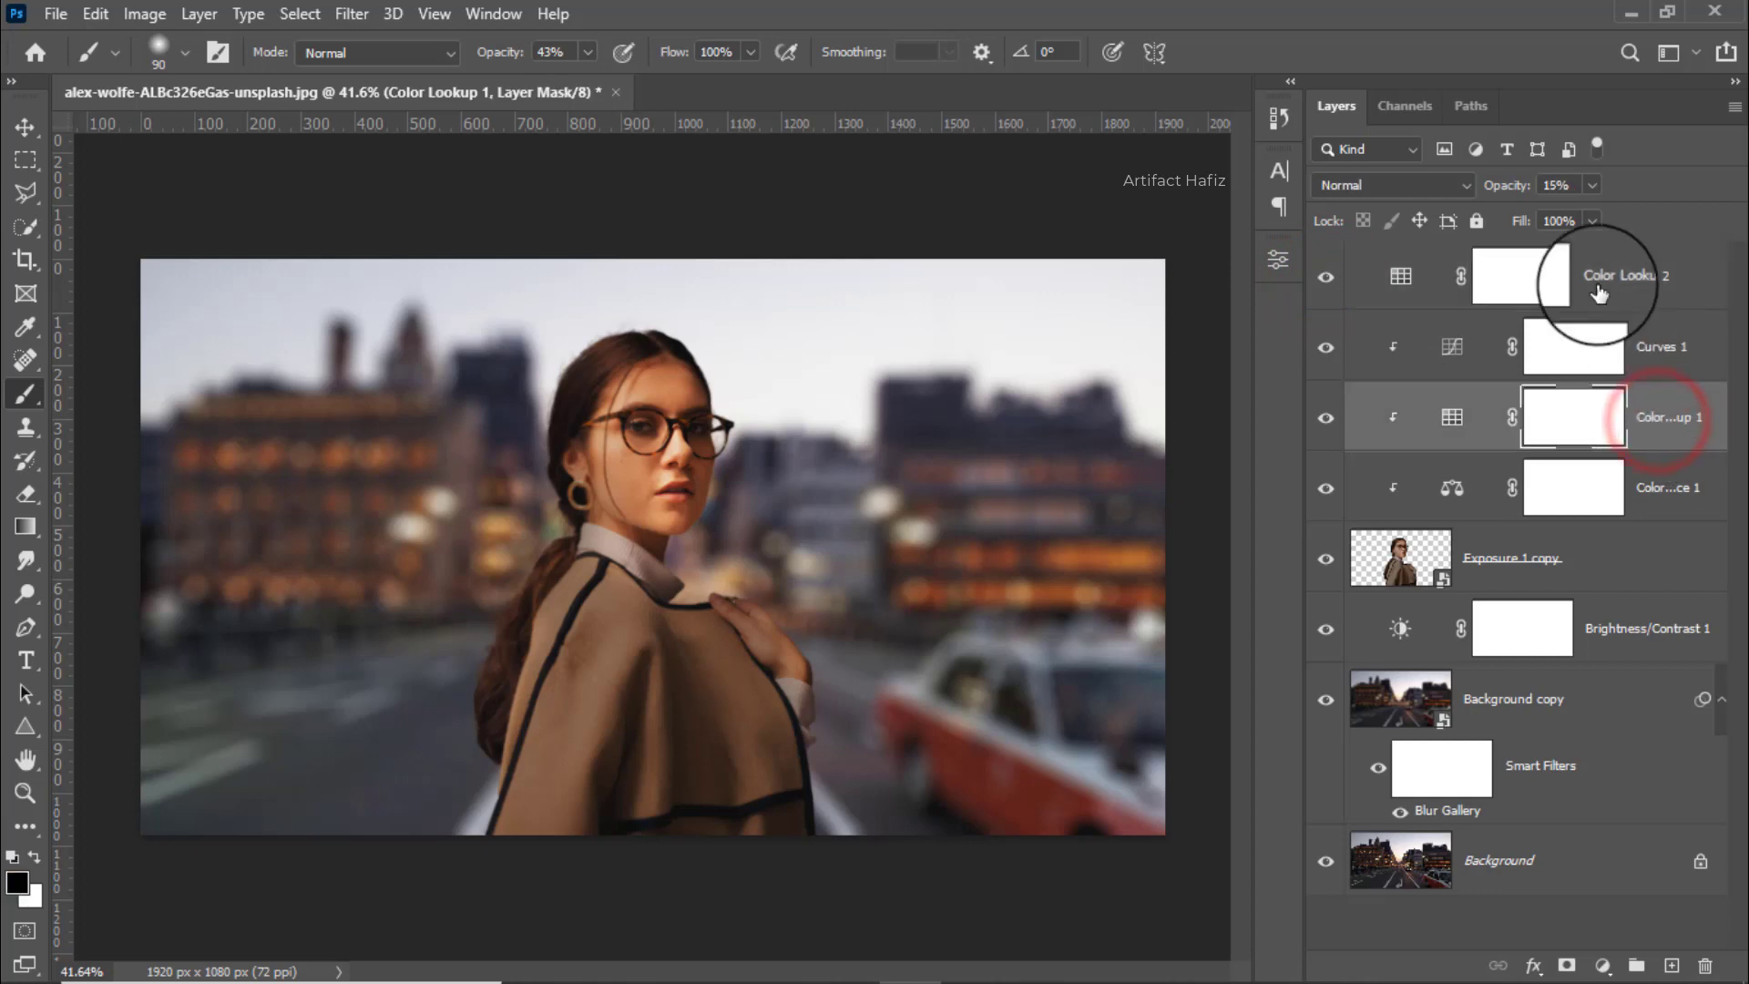
left_click_drag(1592, 184, 1515, 276)
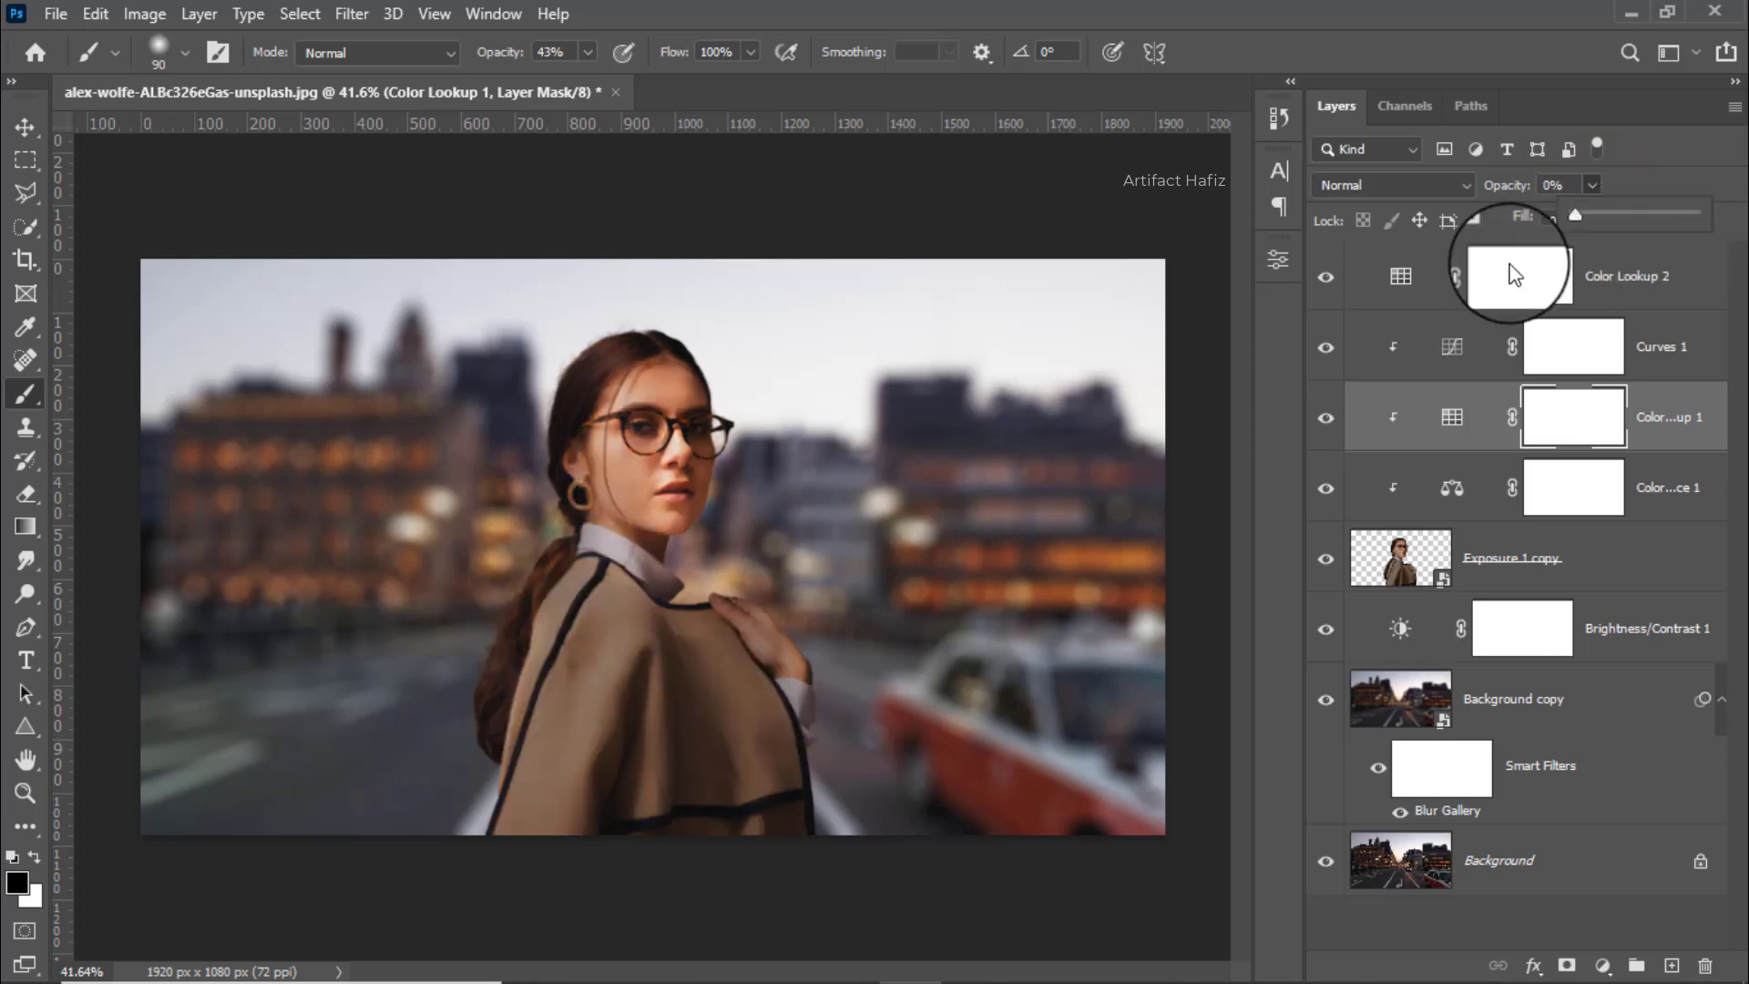